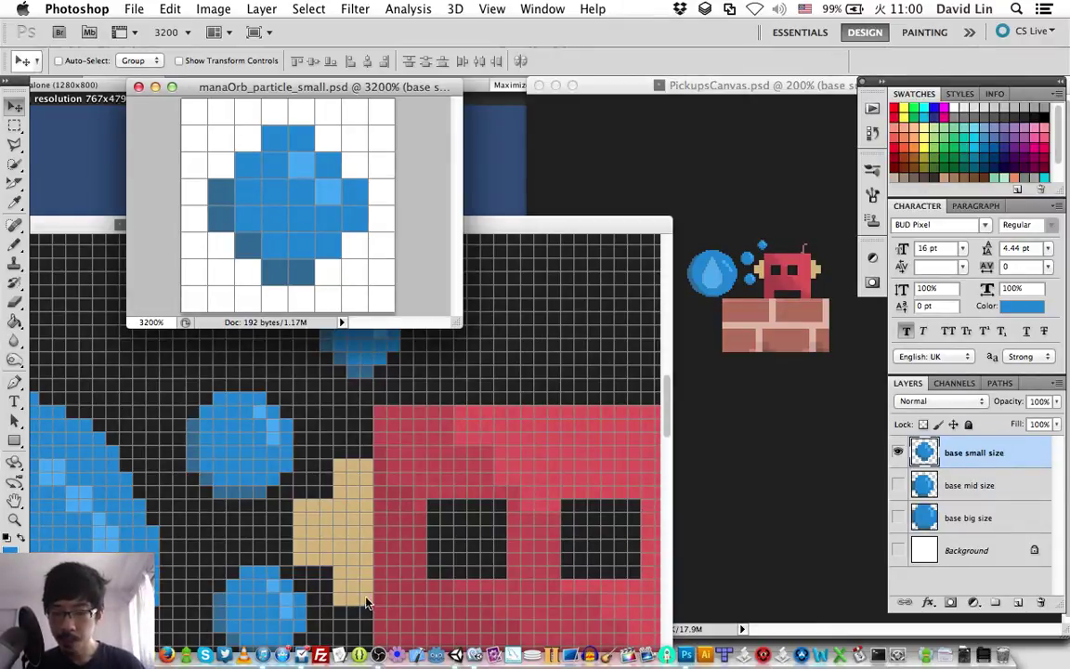
Switch from Photoshop to AppleScript Editor, which shows a blank Untitled script
click(344, 650)
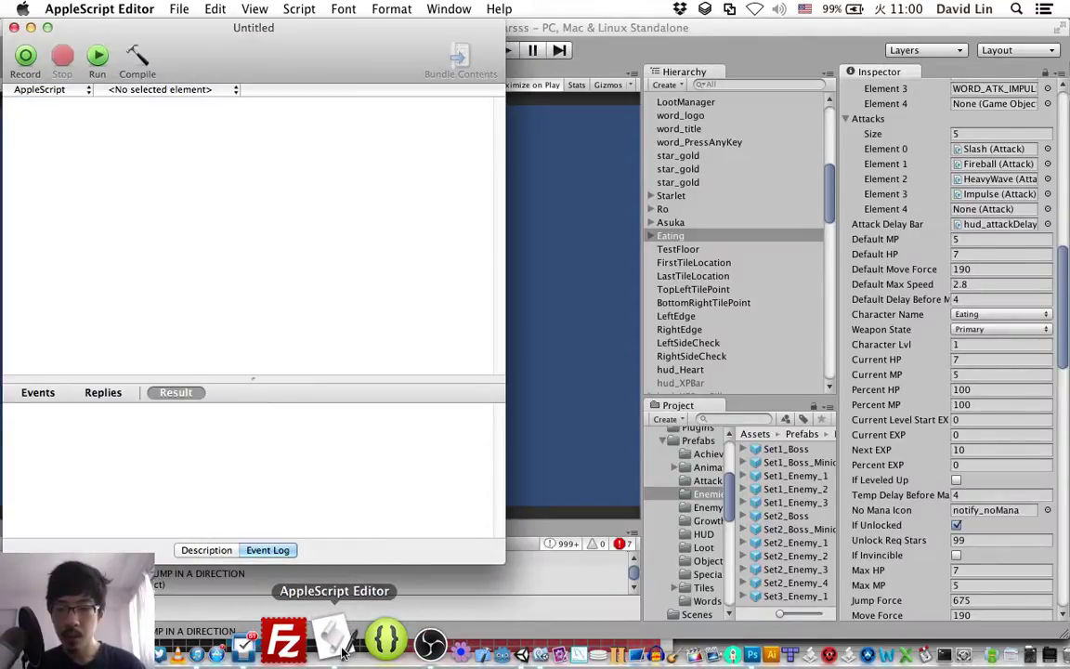
Open the recent AutoAppGraphicsPS.app script in AppleScript Editor
click(180, 9)
mouse_move(216, 8)
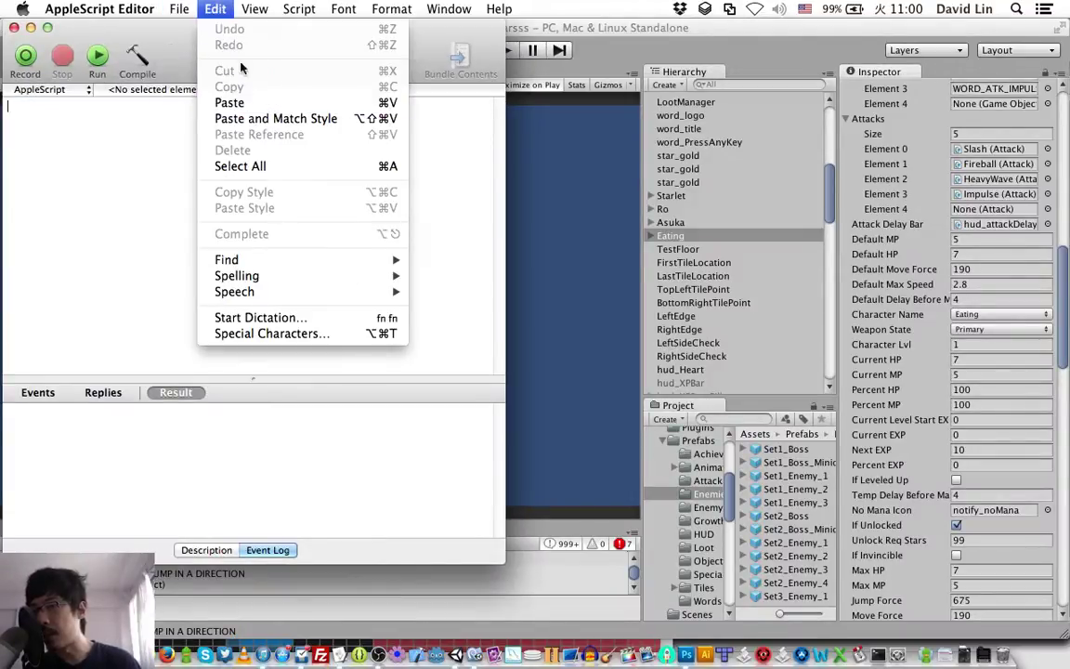
mouse_move(168, 9)
mouse_move(203, 90)
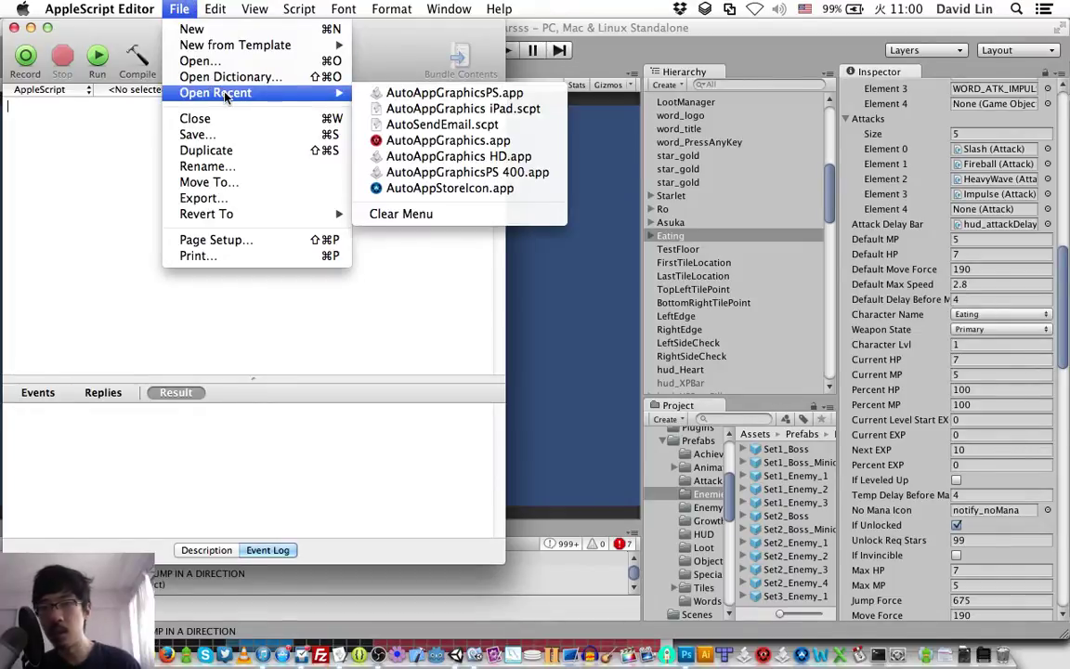
click(390, 94)
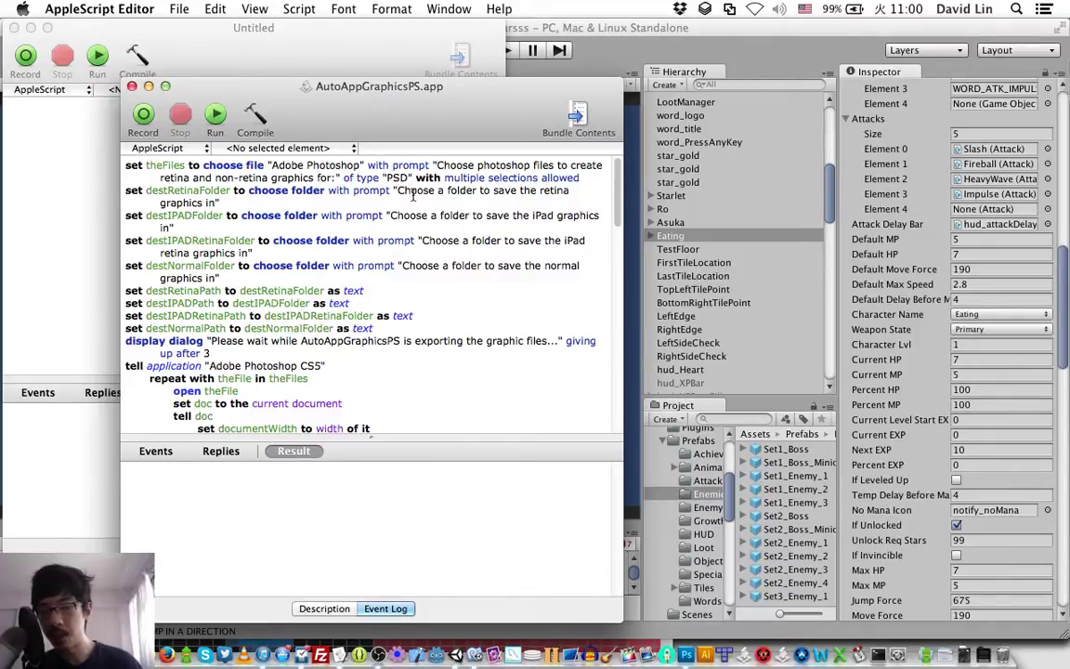
Run the script, cancel its first file prompt, and run it again
key(super+r)
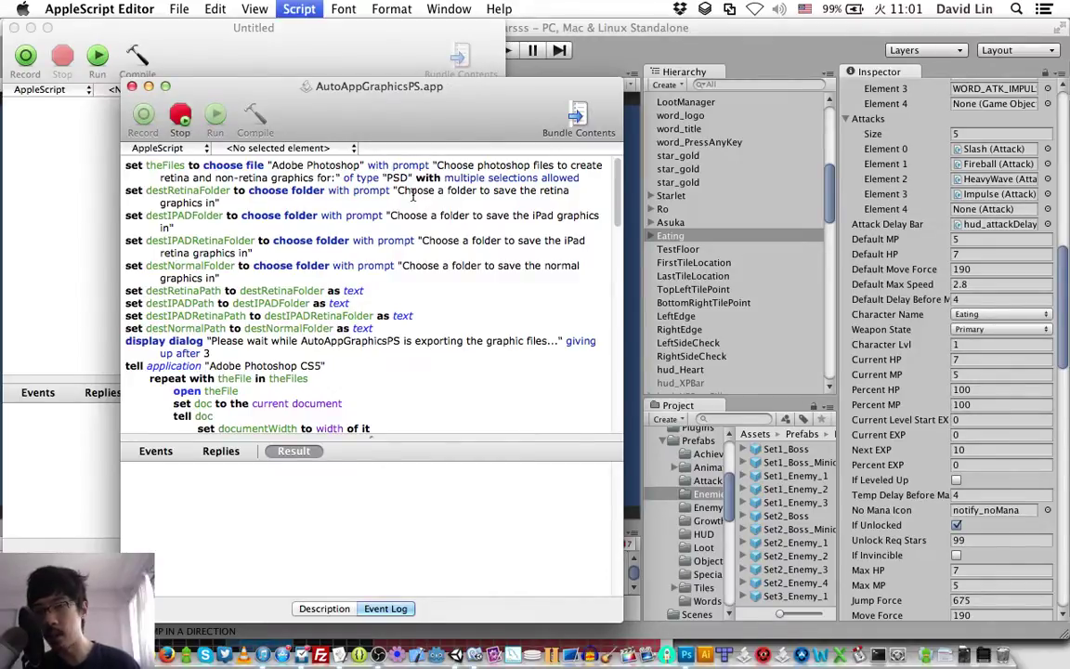
key(Escape)
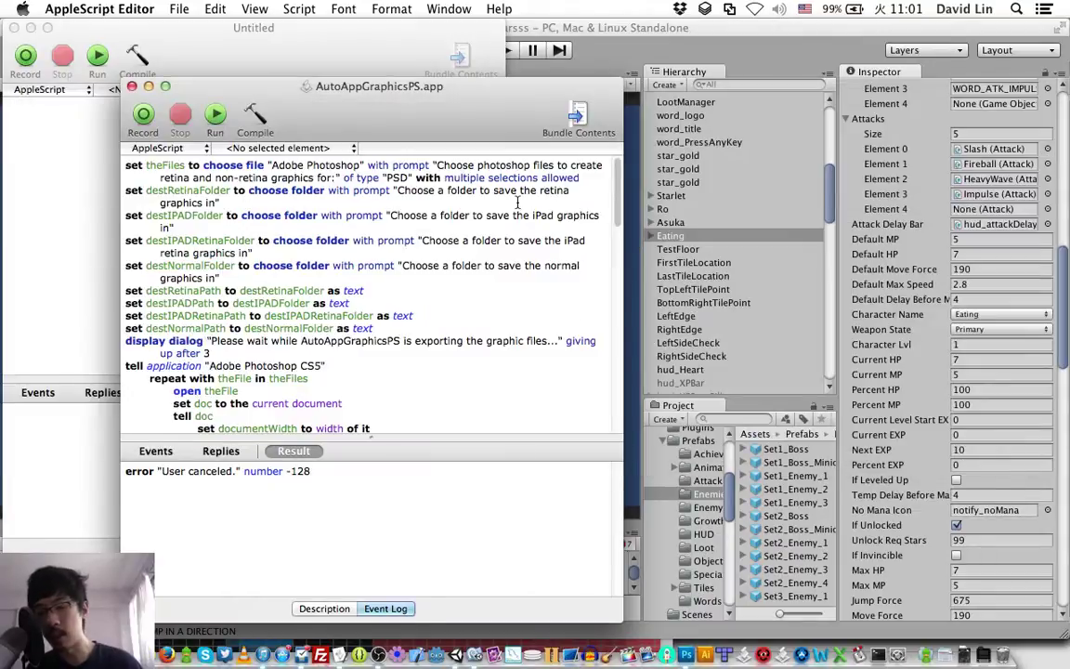
key(super+r)
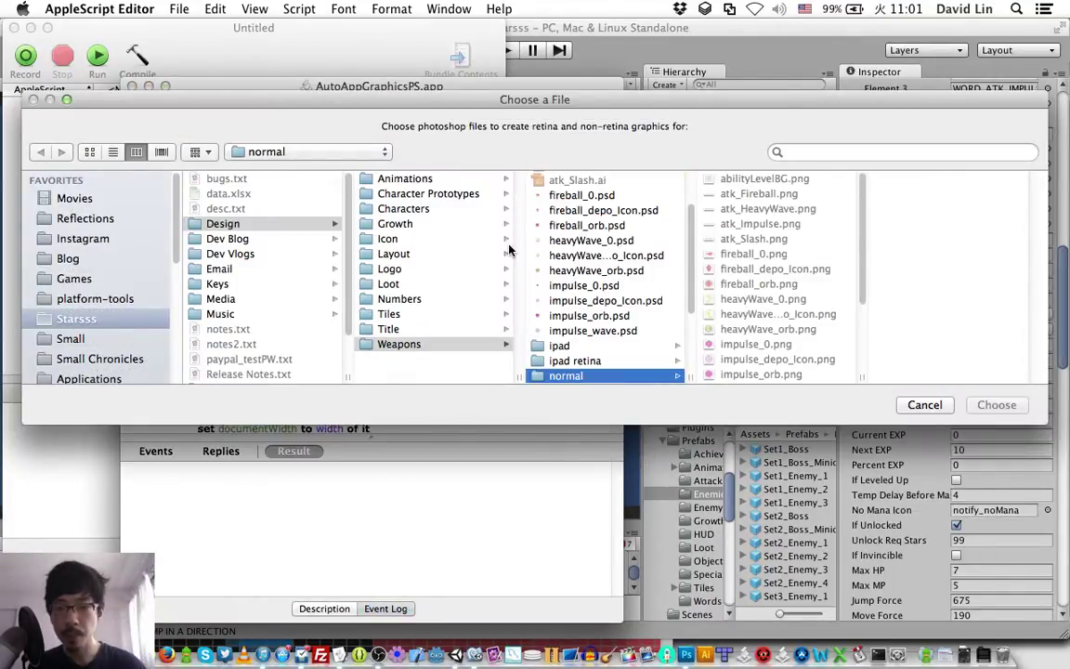
Choose the three manaOrb particle PSD files from Animations > Pickups as input
click(391, 179)
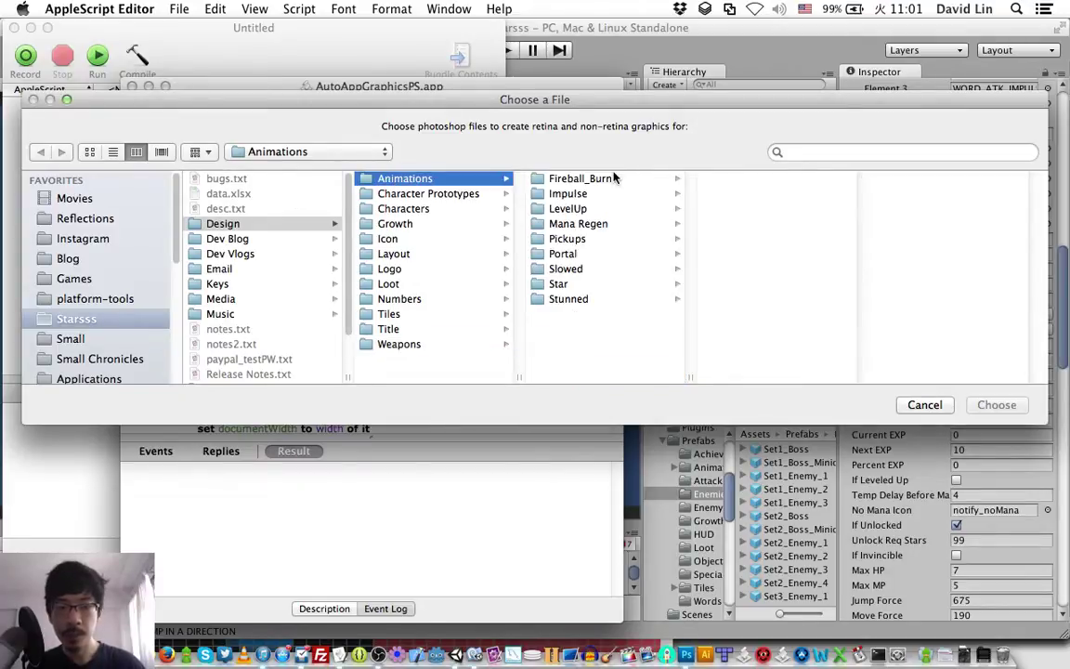
click(586, 242)
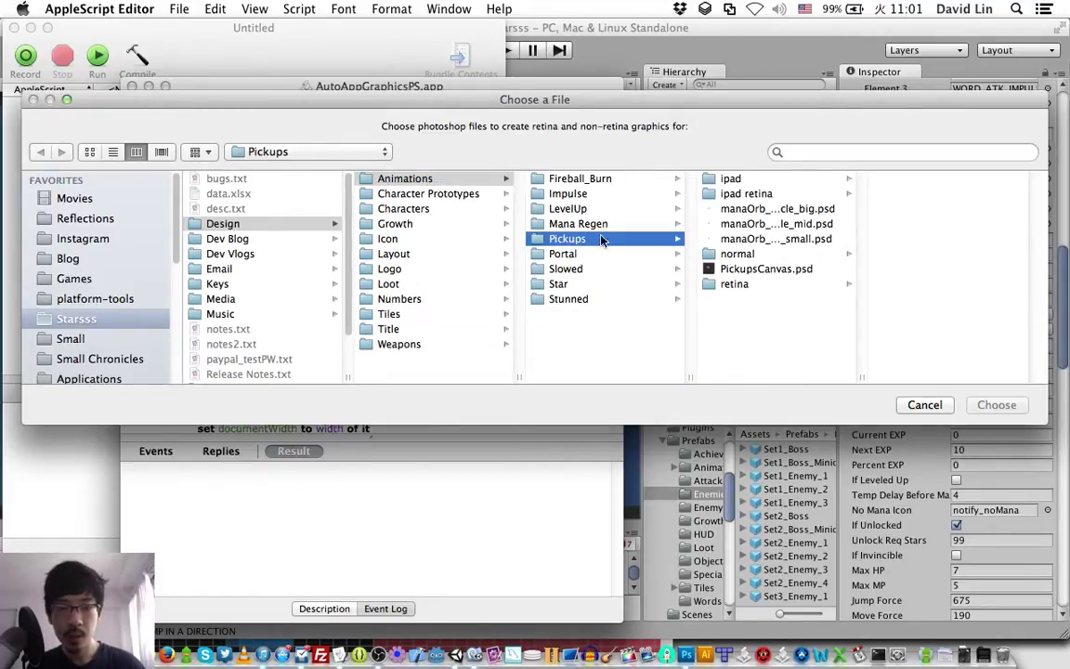
click(791, 212)
key(shift+Down)
key(shift+Down)
key(Return)
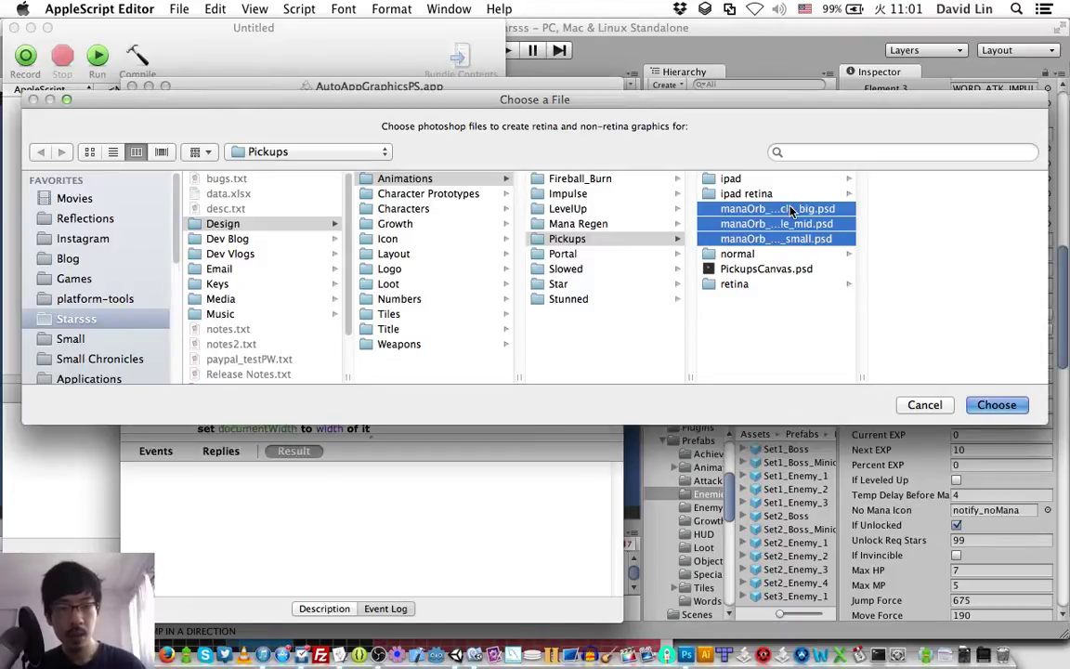
Pick the retina, ipad, ipad retina and normal output folders, then view the exported files
key(Right)
key(Down)
key(Down)
key(Down)
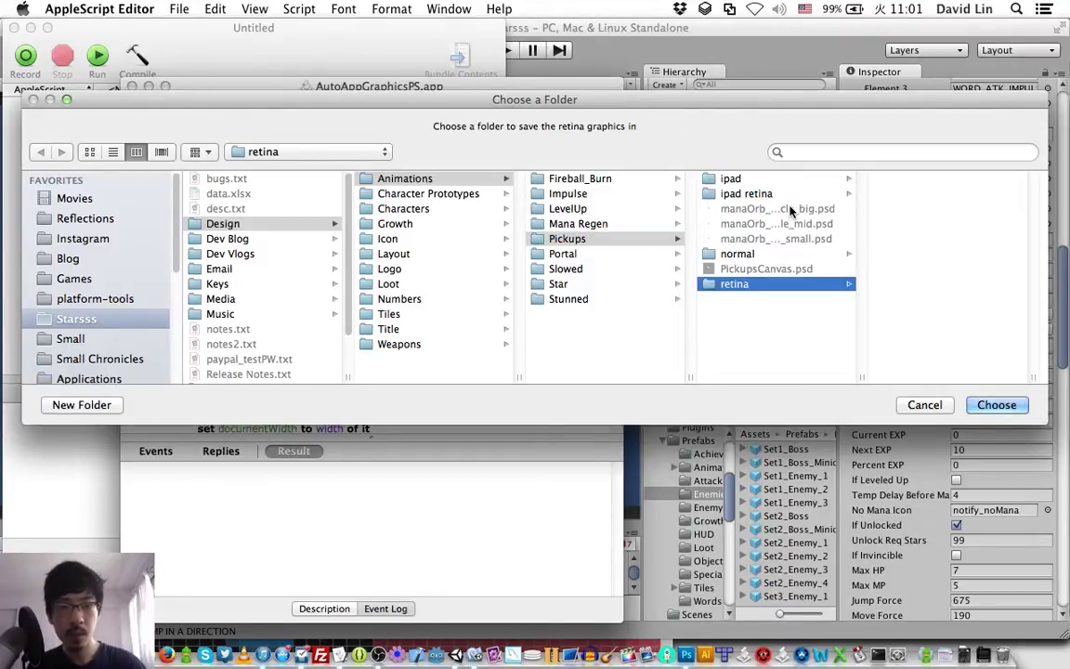
key(Return)
key(Up)
key(Up)
key(Up)
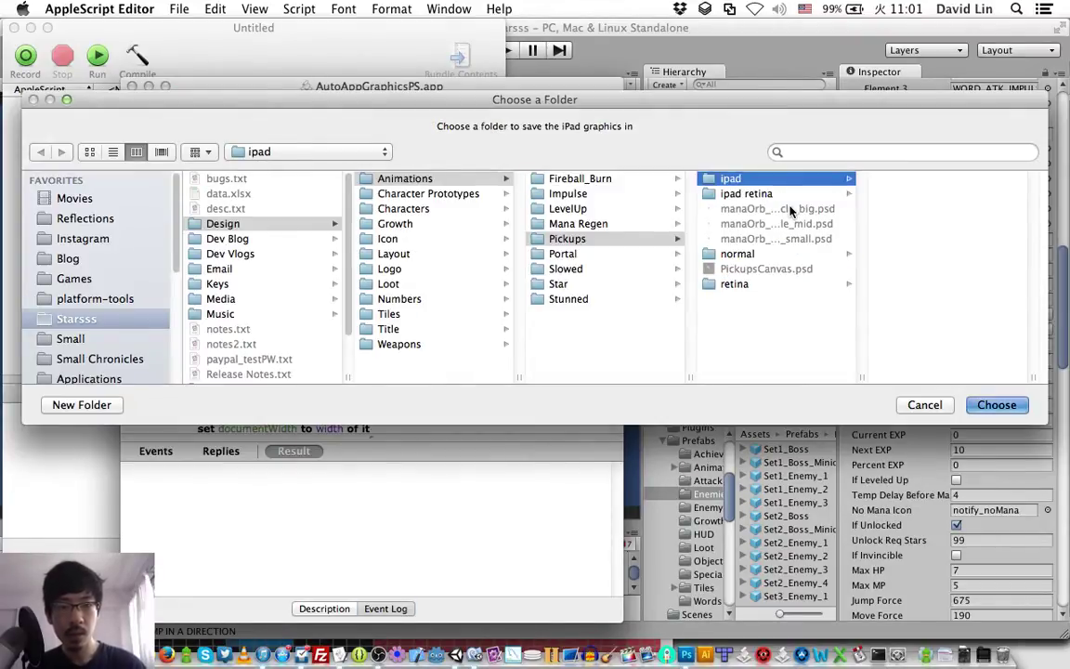
key(Return)
key(Down)
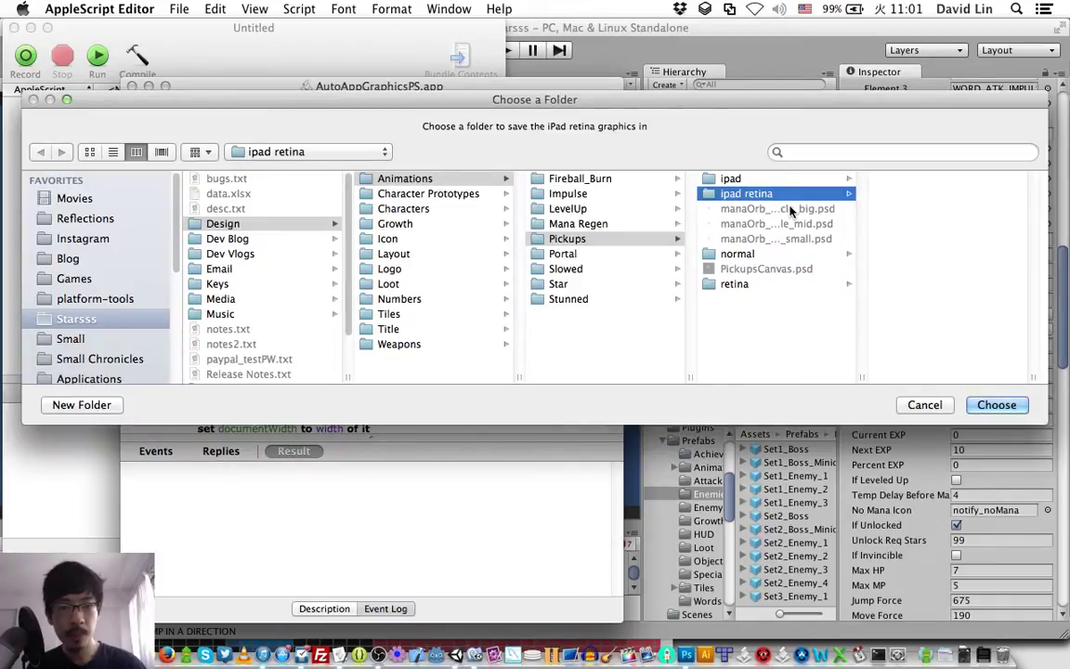
key(Return)
key(Down)
key(Return)
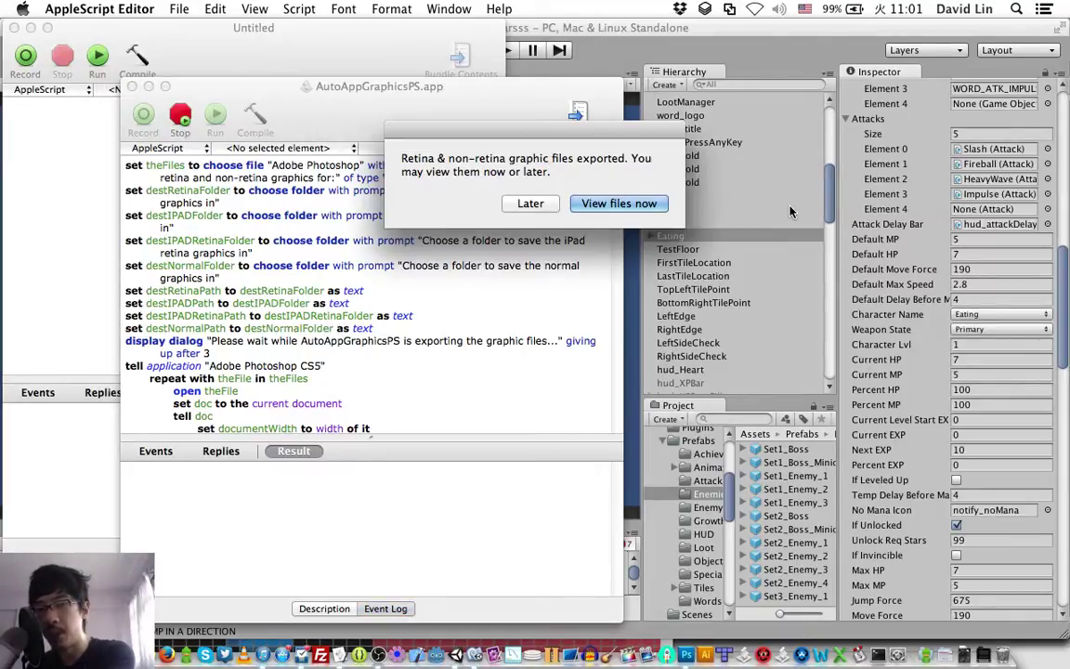
key(Return)
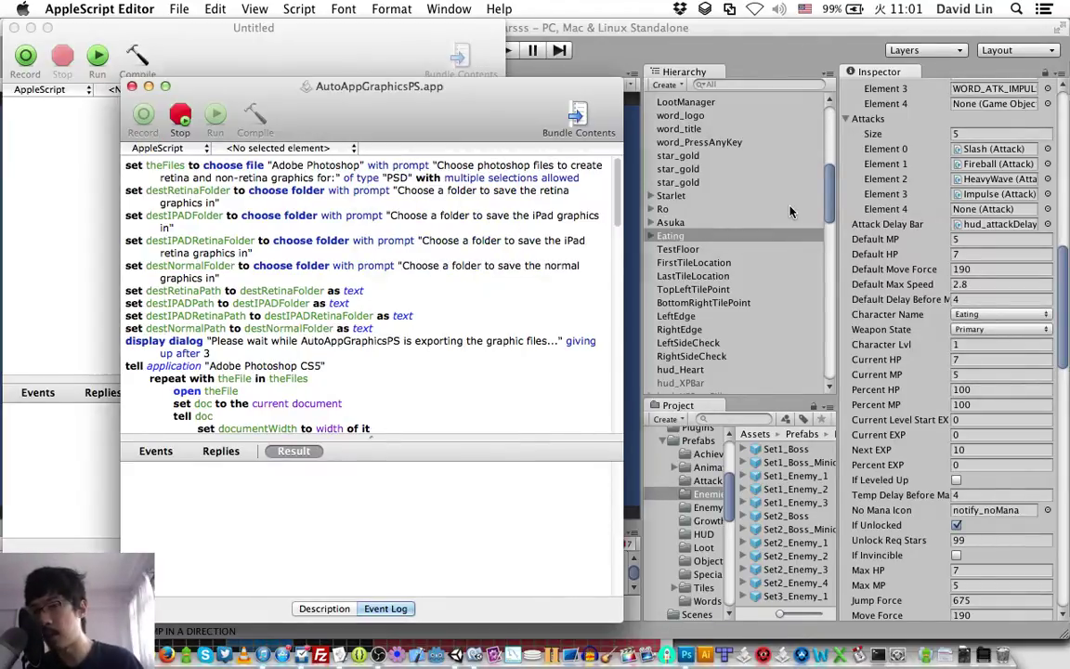
Quick Look the exported manaOrb PNGs in the normal folder
click(724, 264)
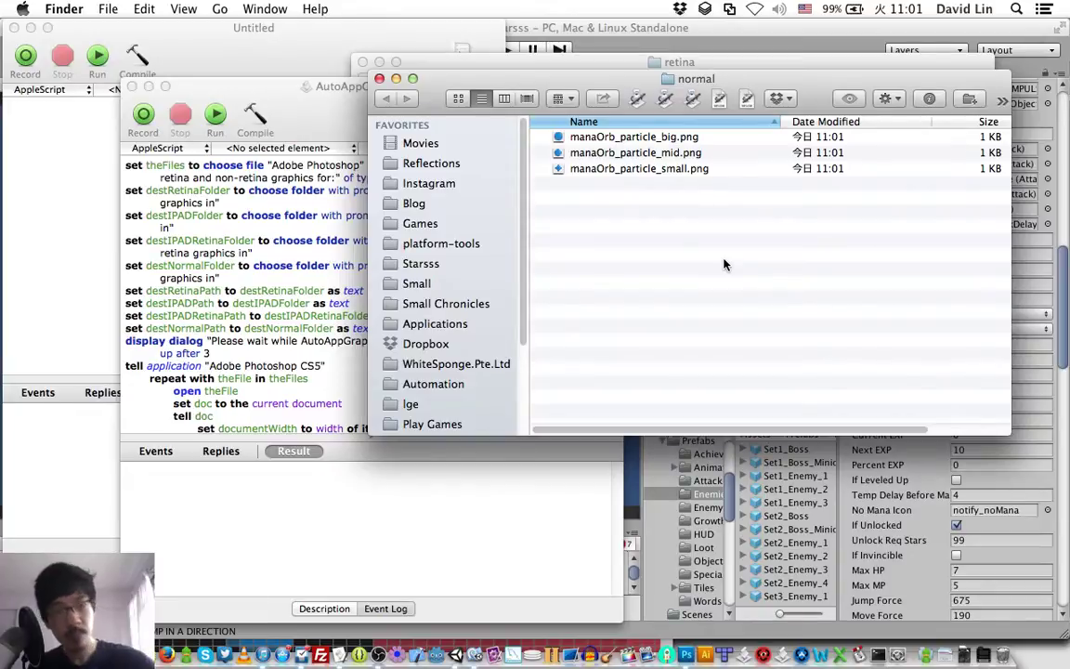
key(Down)
key(space)
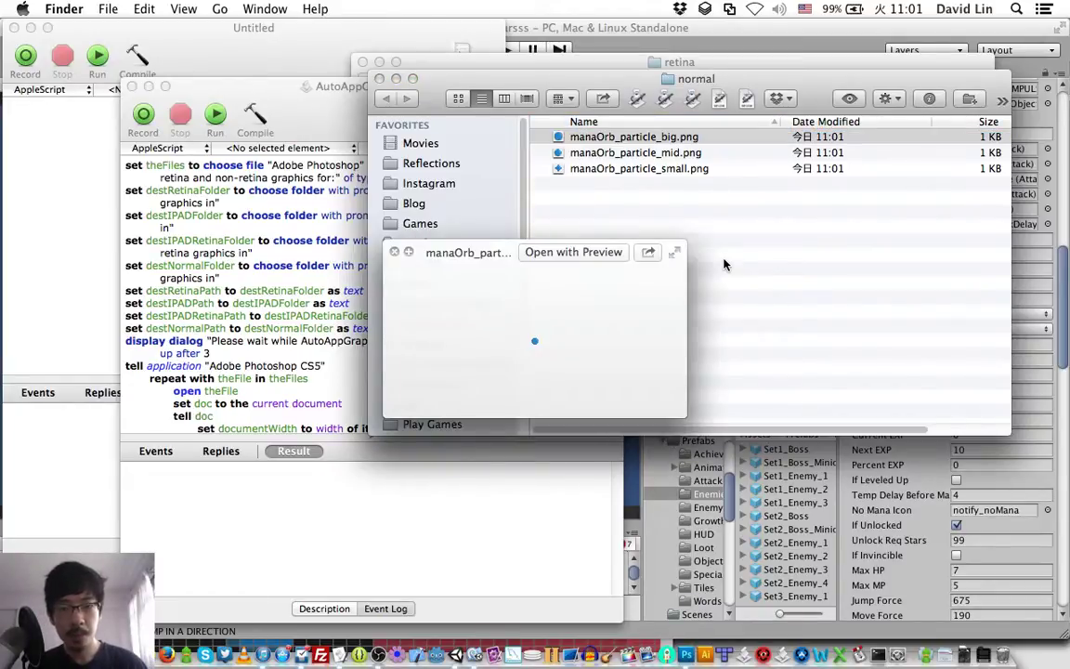
key(Down)
Go up to Pickups, open the retina folder, preview its three PNGs and select them all
key(Down)
key(space)
key(super+Up)
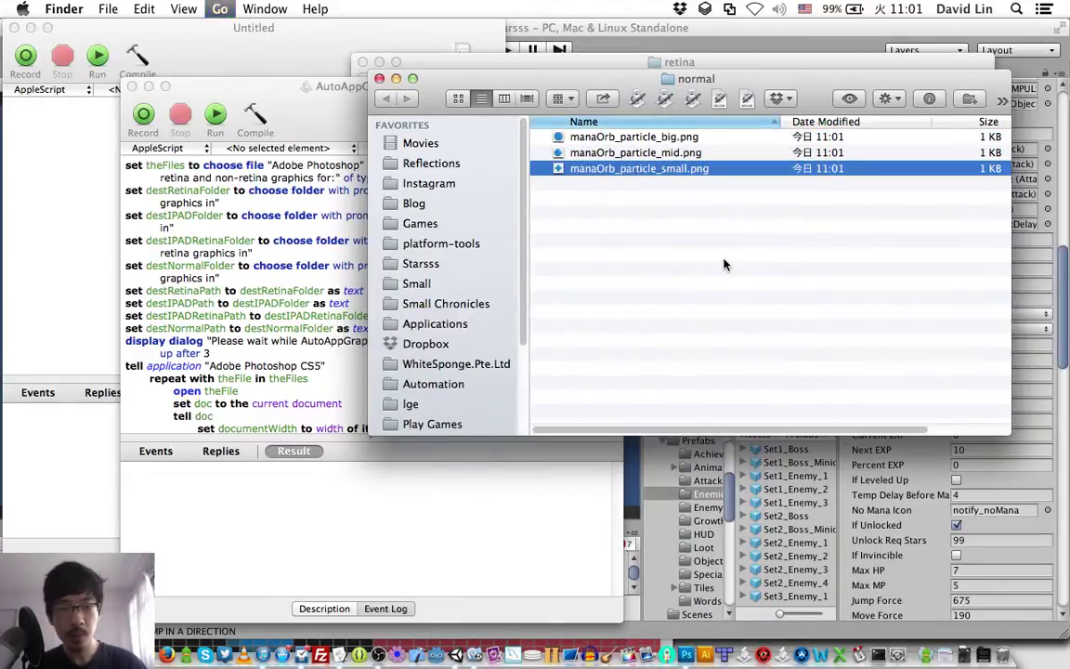
key(Down)
key(Down)
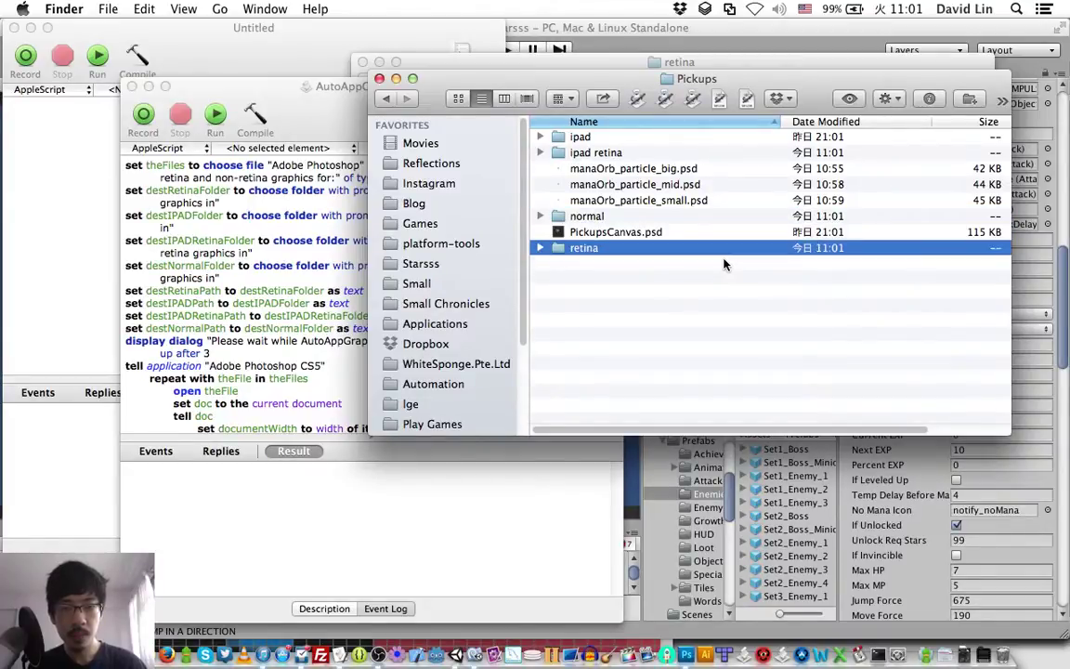
key(super+Down)
key(Down)
key(space)
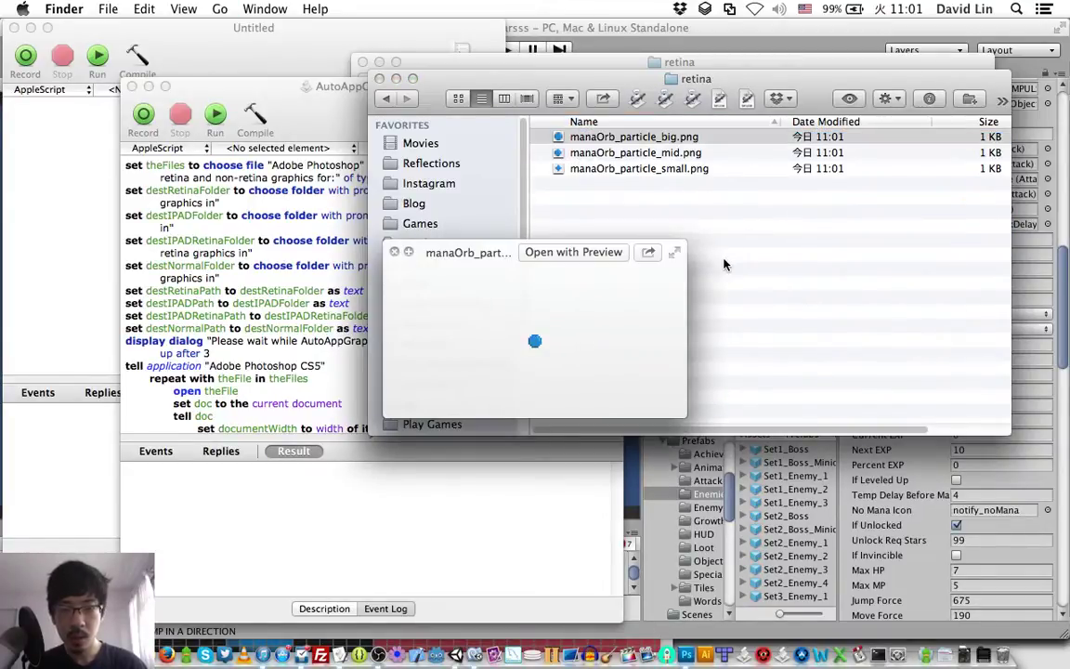
key(Down)
key(Down)
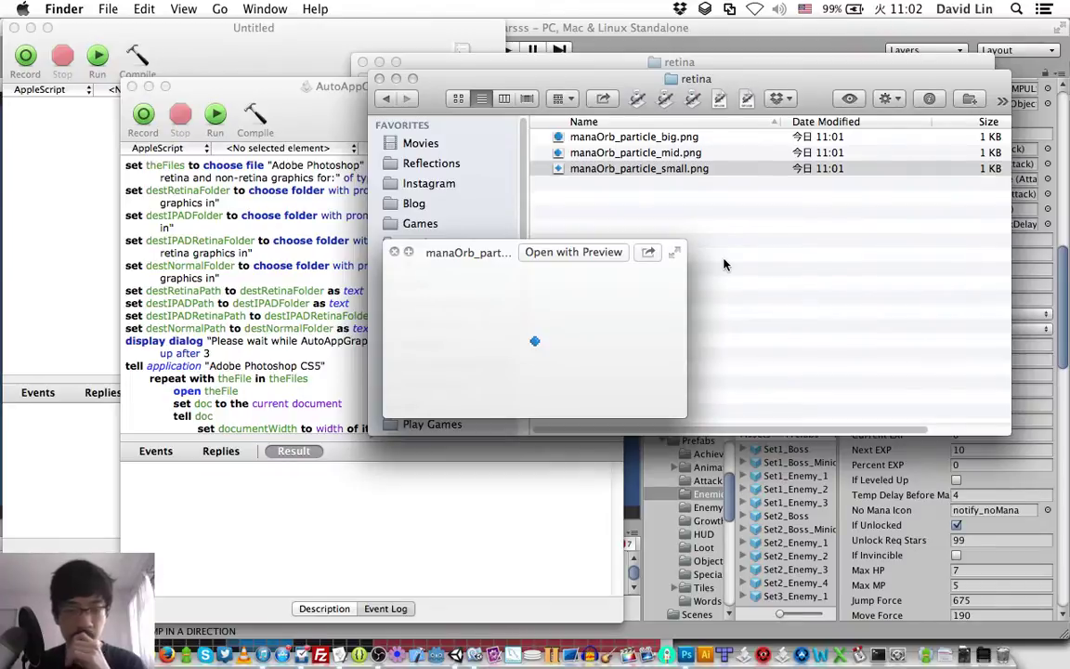
key(Up)
key(Up)
key(Down)
key(Down)
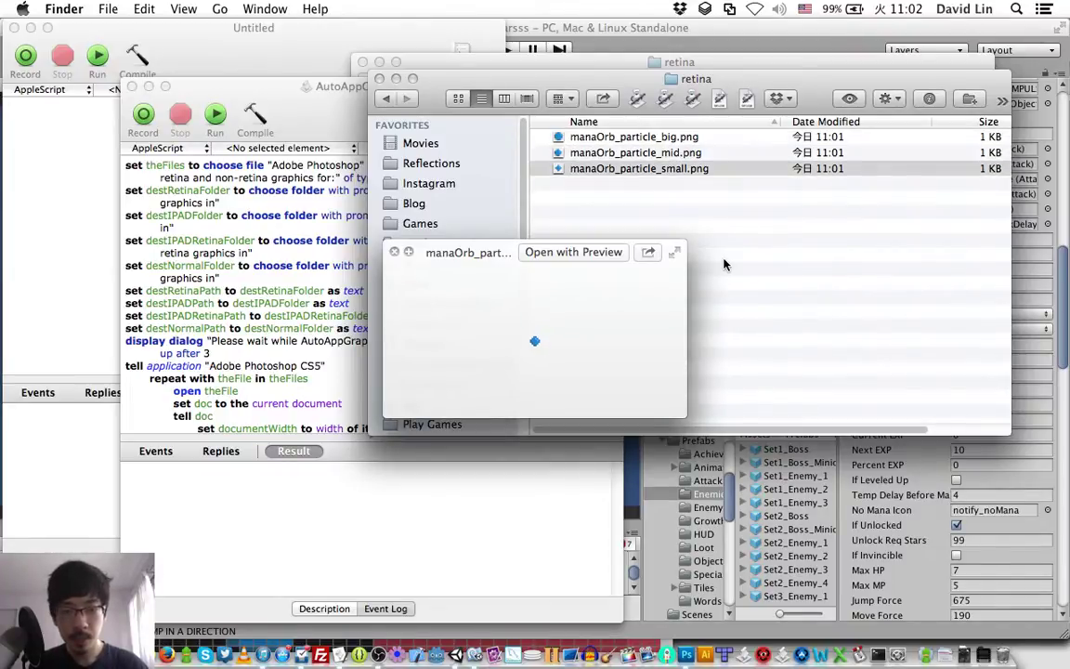
key(Up)
key(Up)
key(Down)
key(Down)
key(space)
key(super+a)
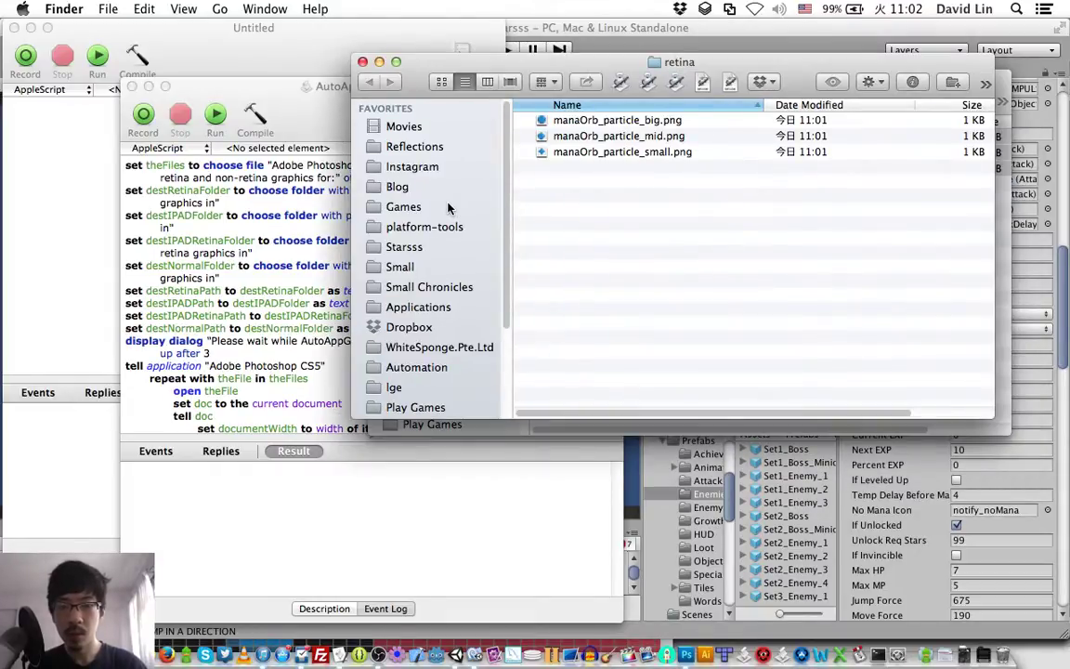
Browse from Games through Starsss > Assets > Sprites to the Animations folder
click(448, 208)
key(Down)
key(super+Down)
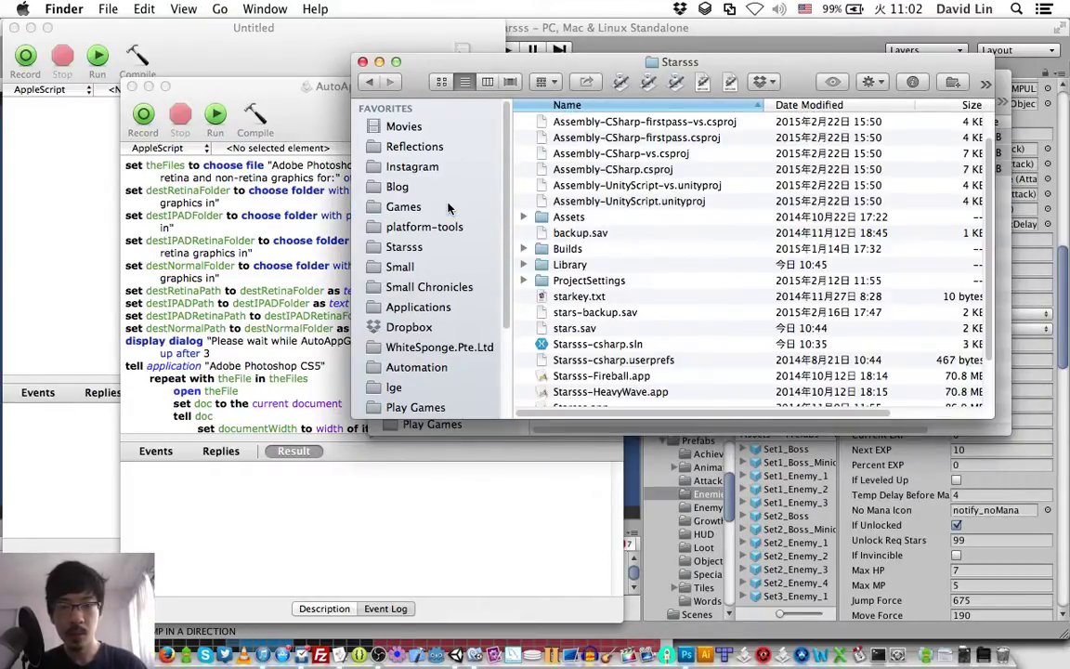
key(b)
key(Up)
key(super+Down)
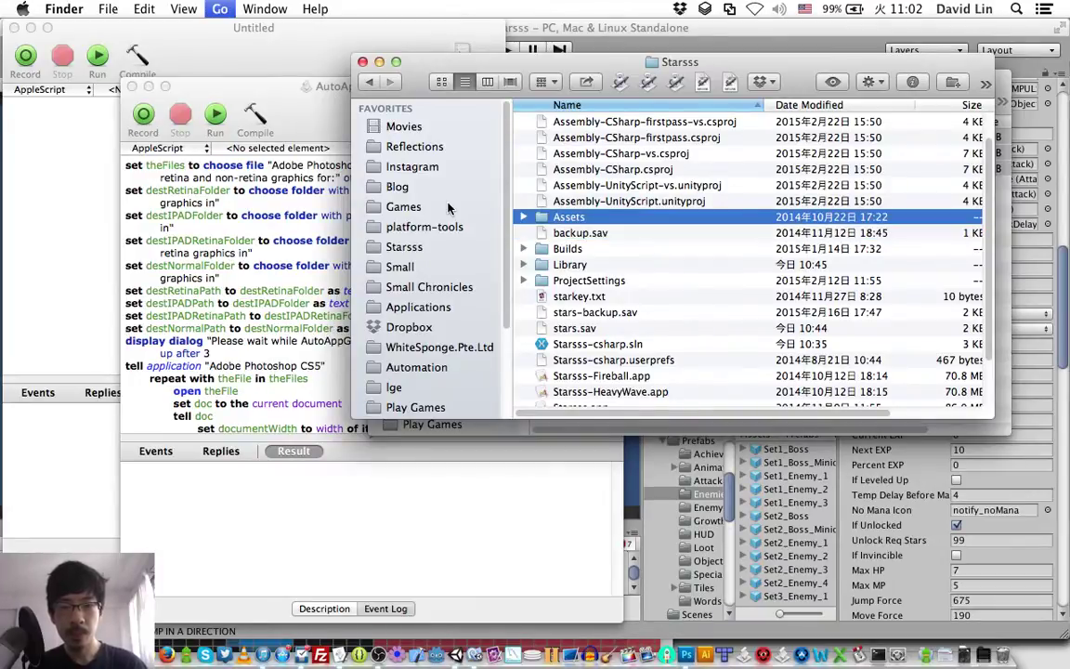
key(Up)
key(Up)
key(super+Down)
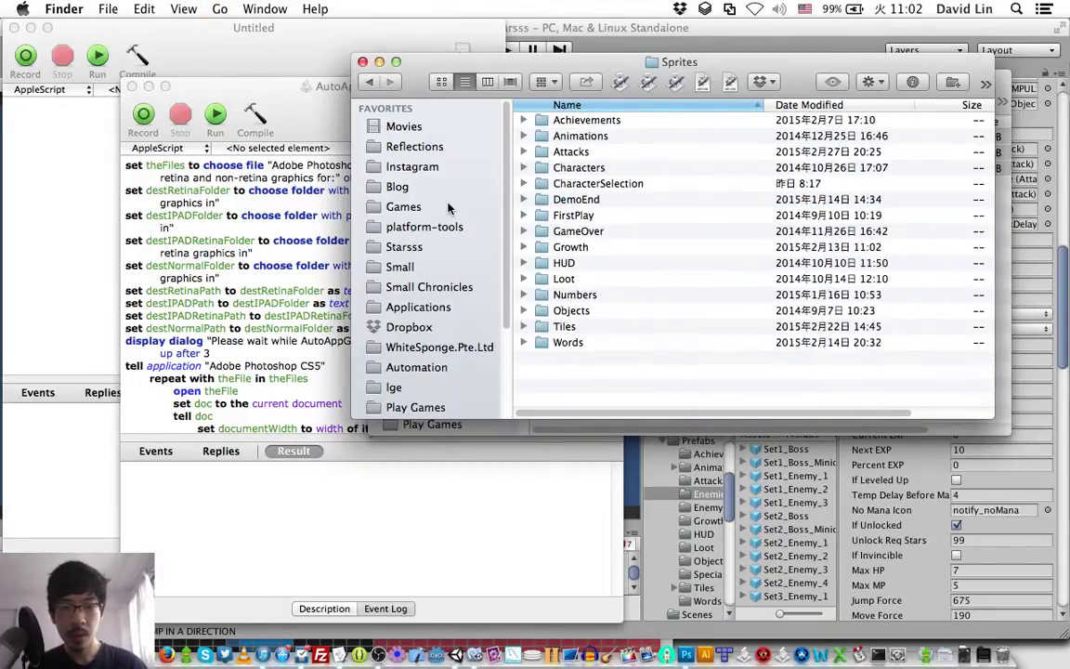
key(Down)
key(Down)
key(super+Down)
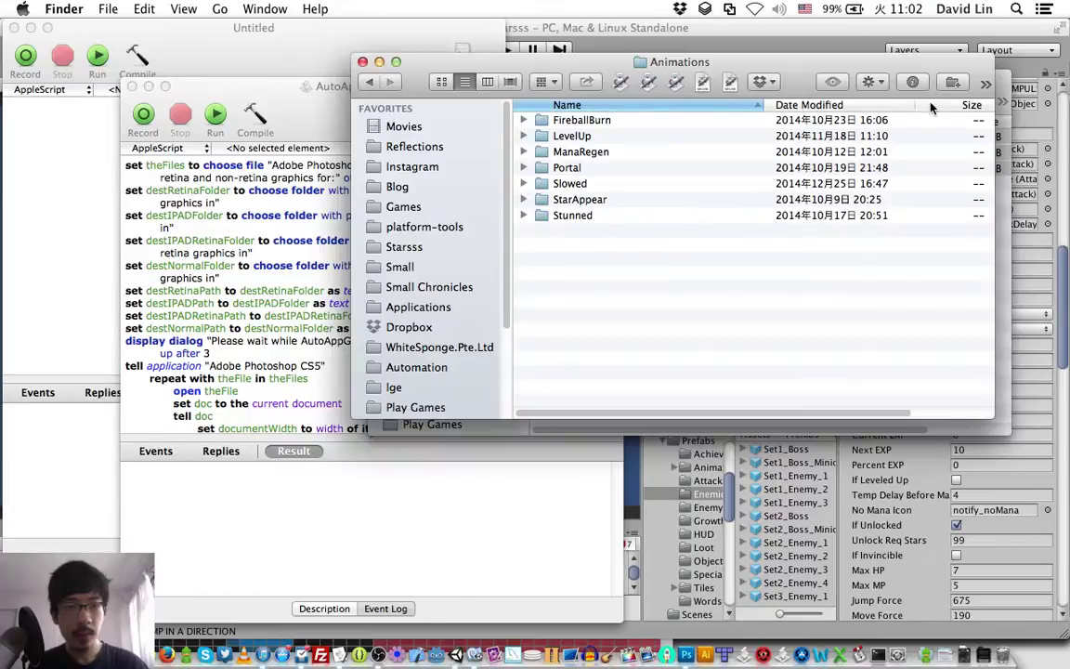
Create a folder named Pickups, open it, and paste the three manaOrb_particle PNGs
click(954, 84)
text(P)
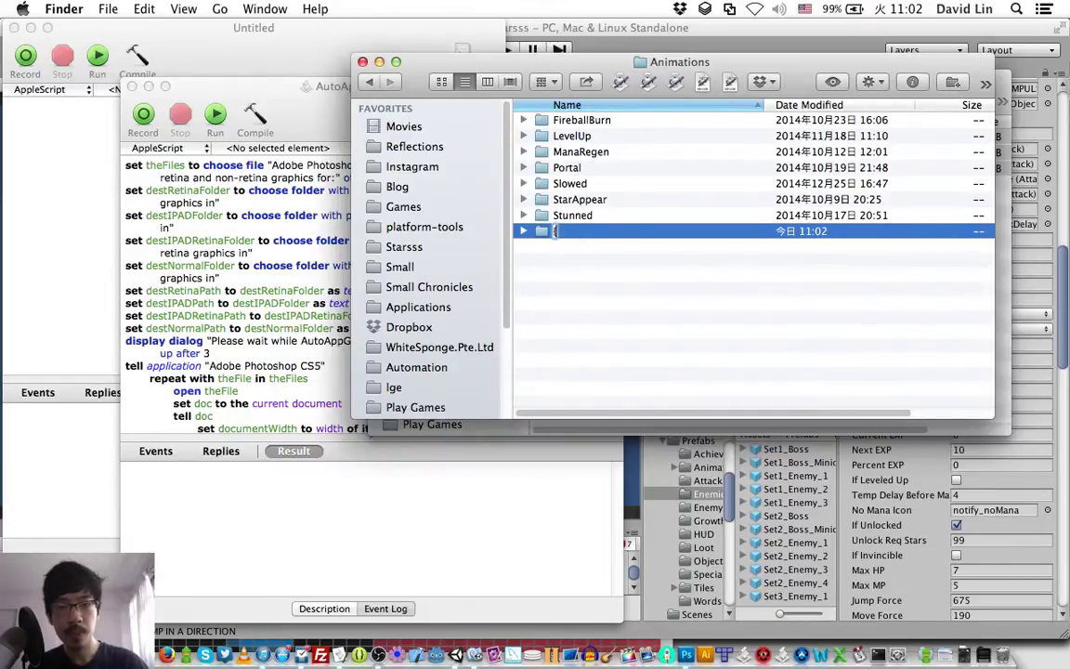
text(ickups)
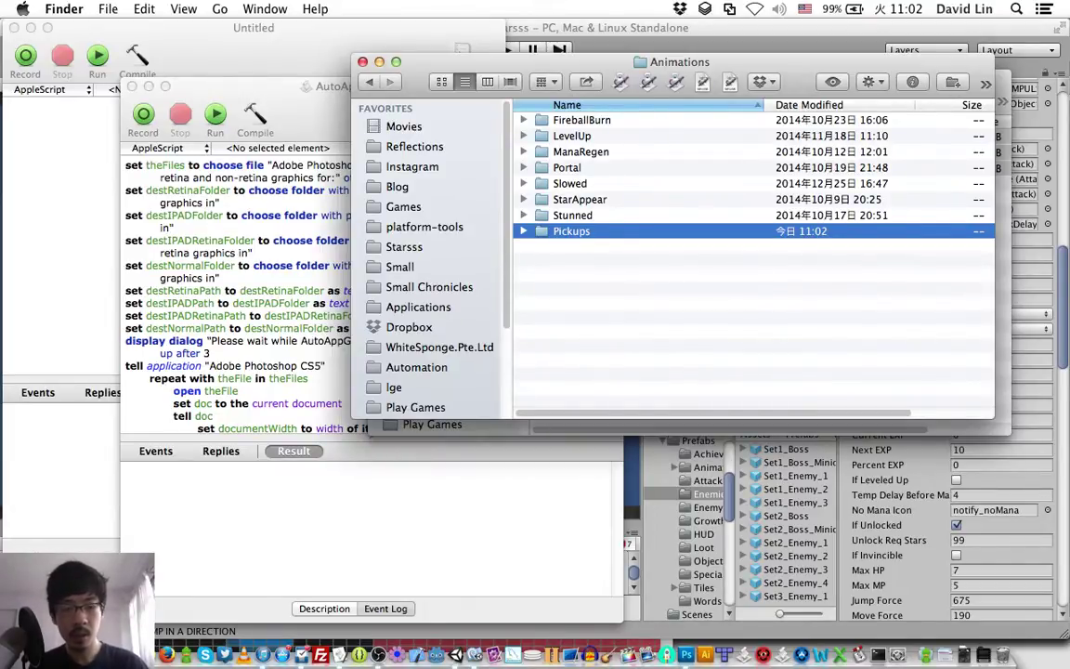
key(Return)
key(super+Down)
key(super+v)
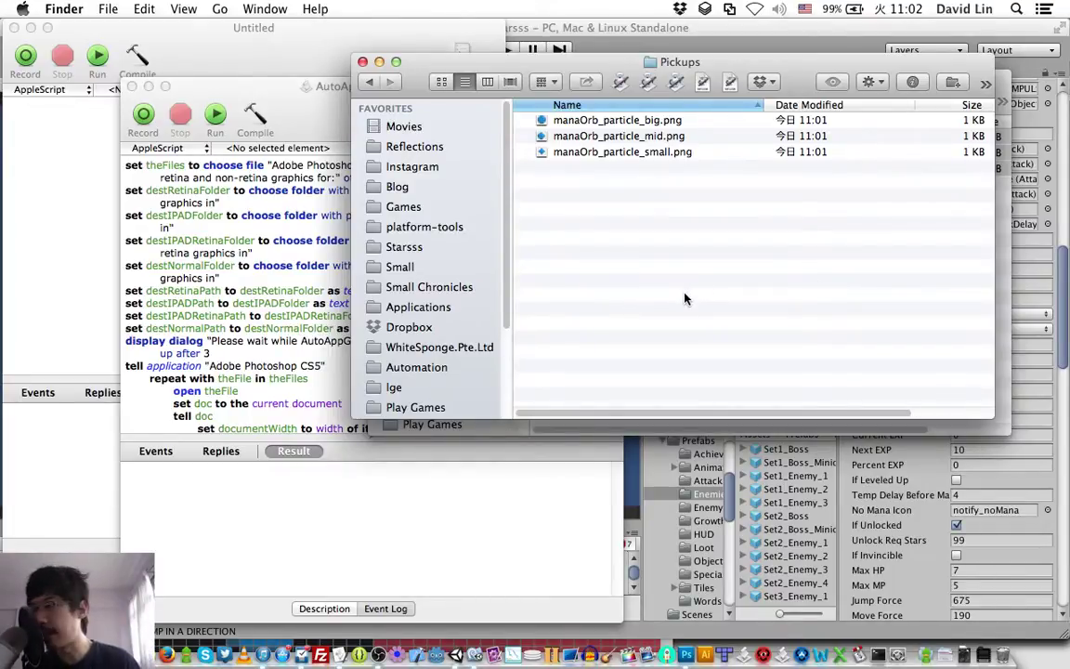
In Unity's Project panel, open Assets/Textures/Sprites/Animations/Pickups showing the big, mid and small sprites
click(594, 28)
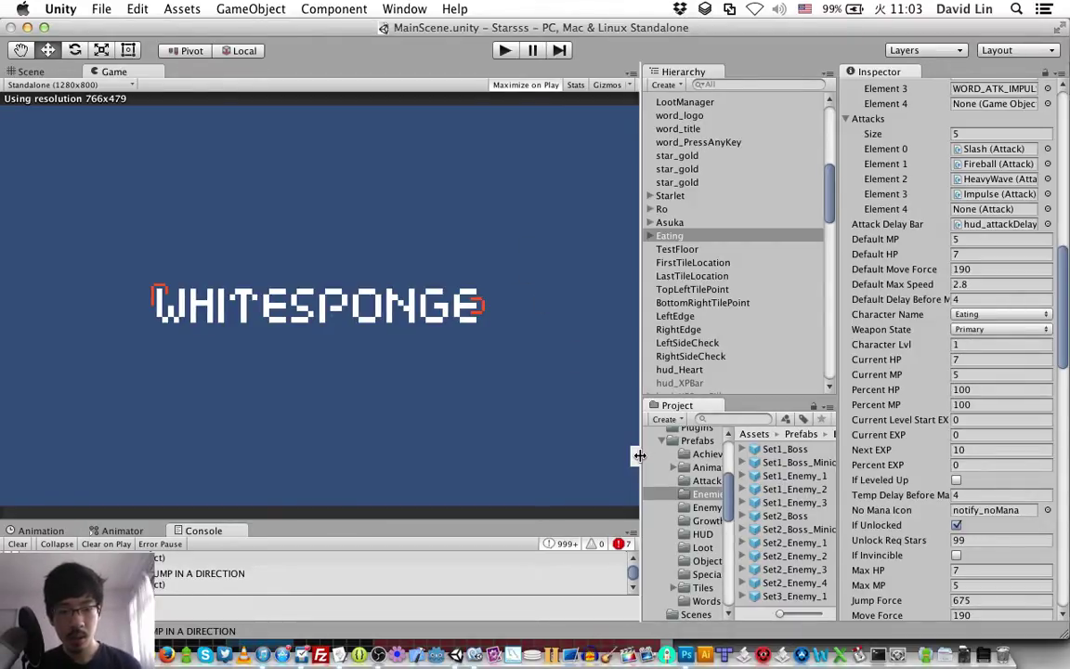
drag(642, 459, 606, 483)
scroll(683, 537, down, 3)
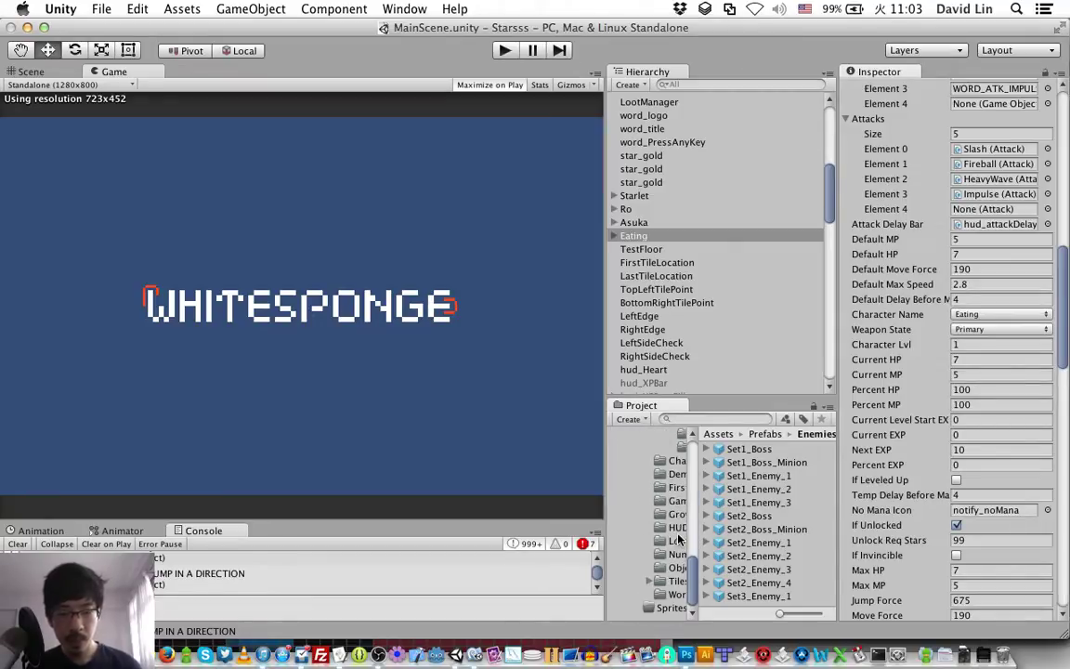
scroll(683, 534, up, 5)
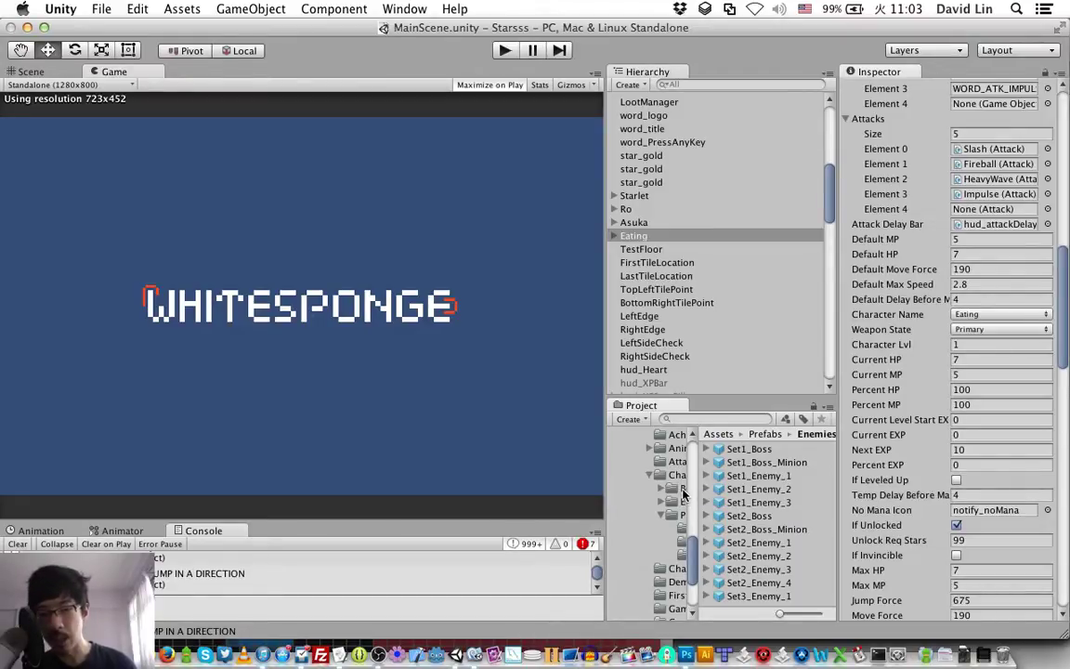
scroll(682, 506, down, 1)
scroll(681, 530, down, 2)
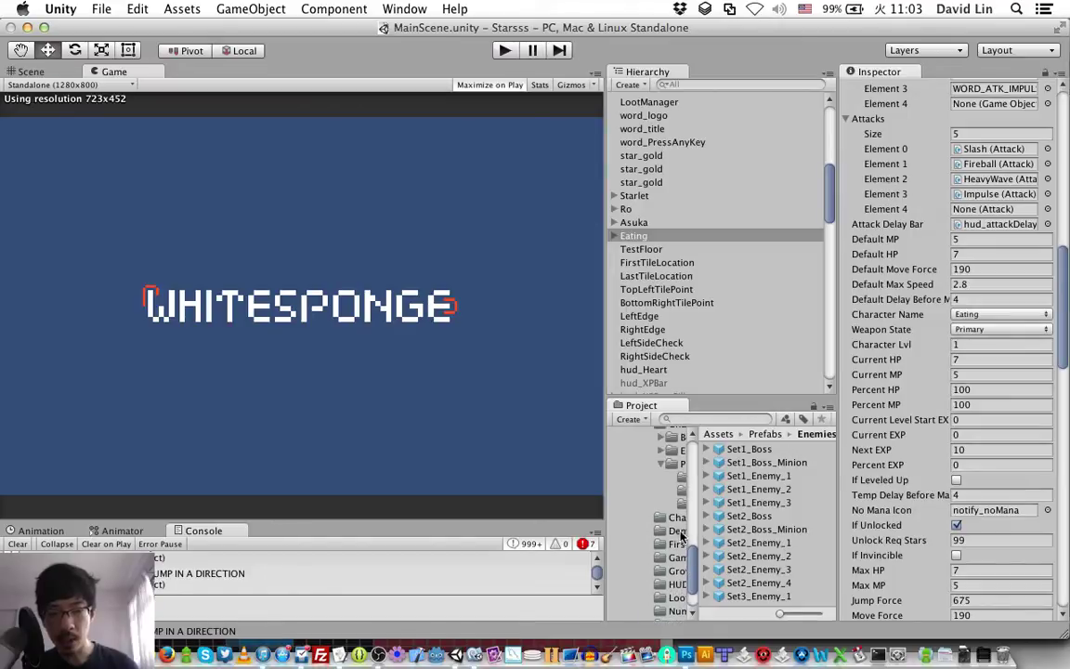
scroll(681, 536, up, 4)
click(676, 469)
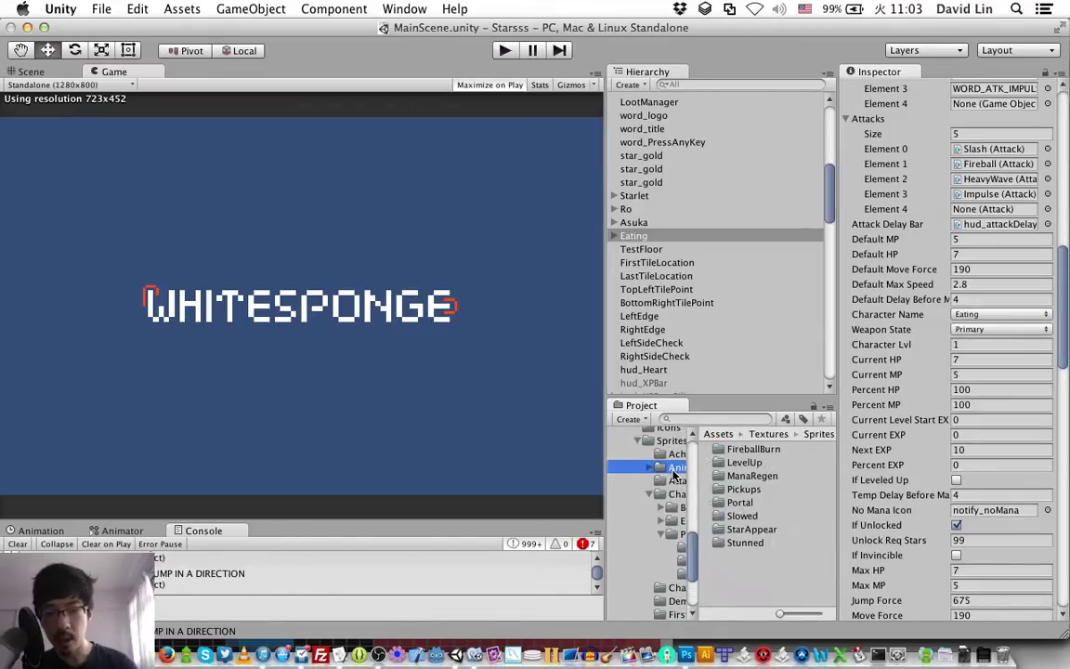
double_click(743, 489)
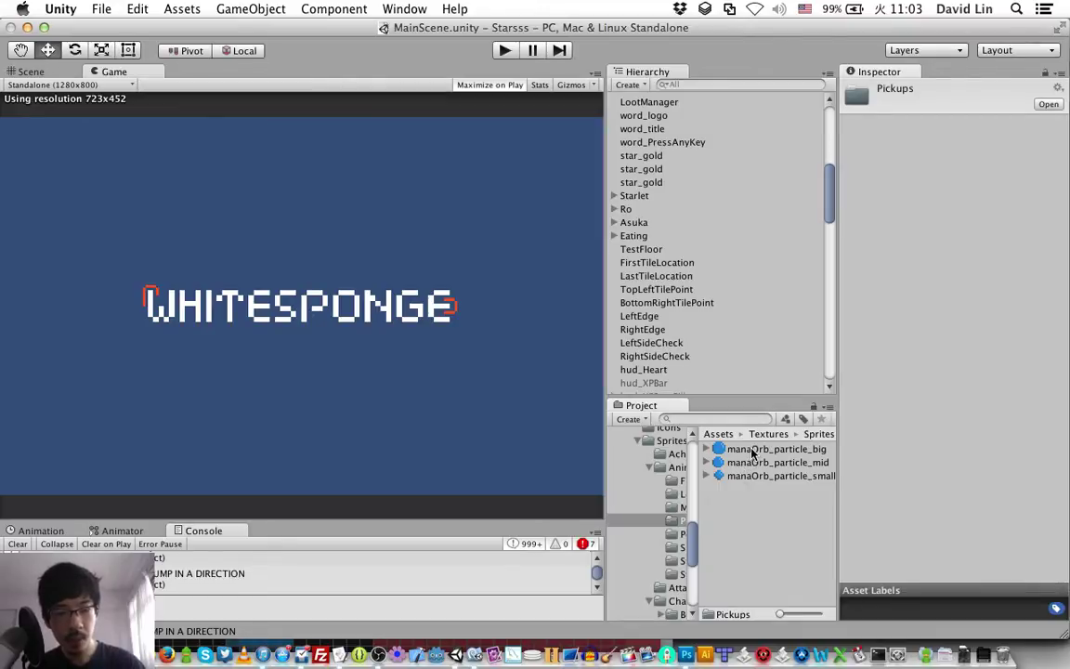
For all three manaOrb sprites, disable mip maps, set Point filtering and 4096 max size, and apply
click(753, 451)
shift+click(758, 476)
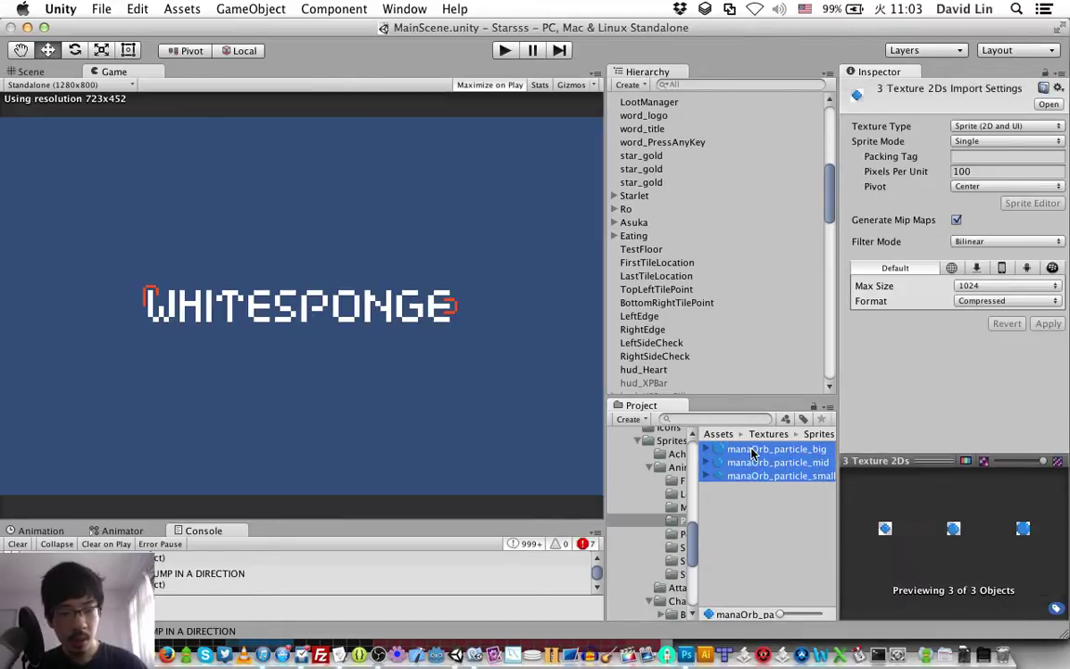
click(957, 220)
click(978, 242)
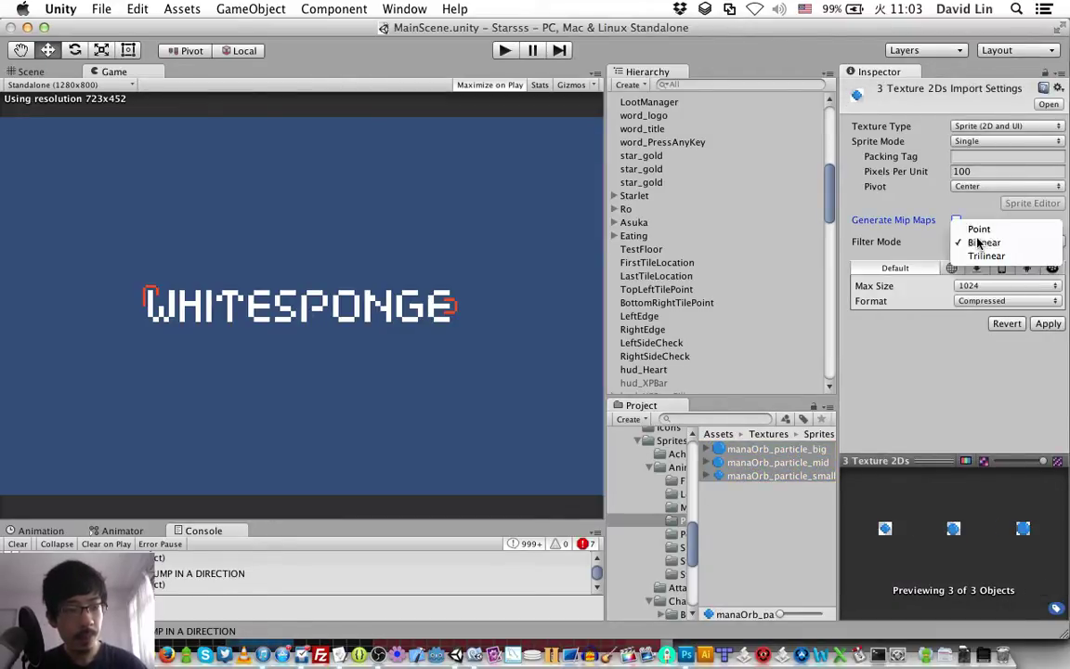
click(966, 229)
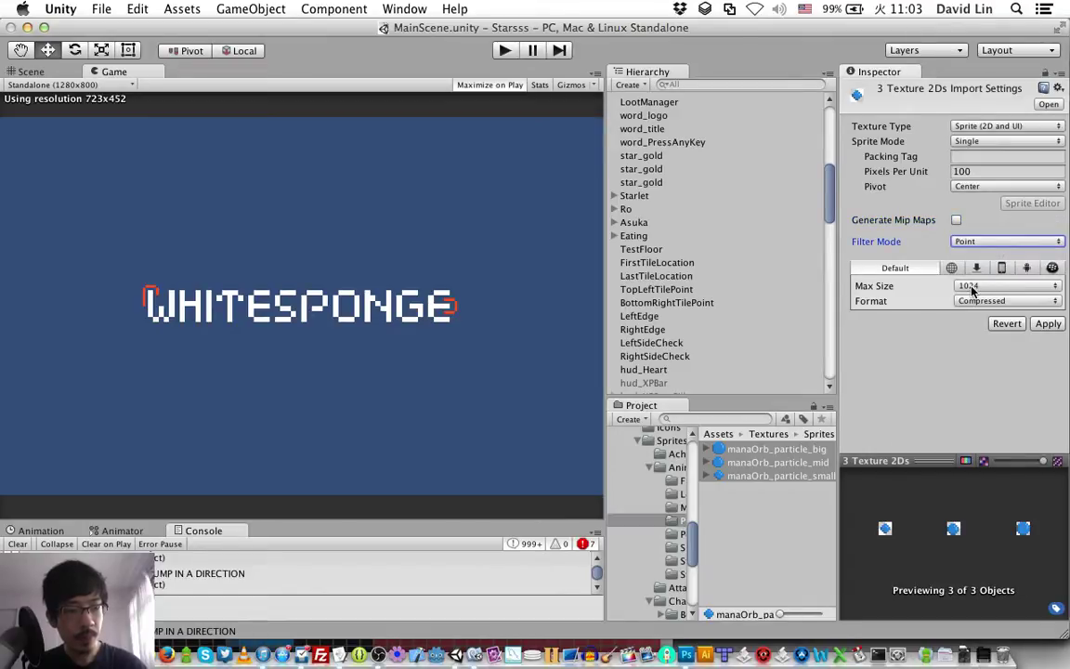
click(999, 286)
click(977, 314)
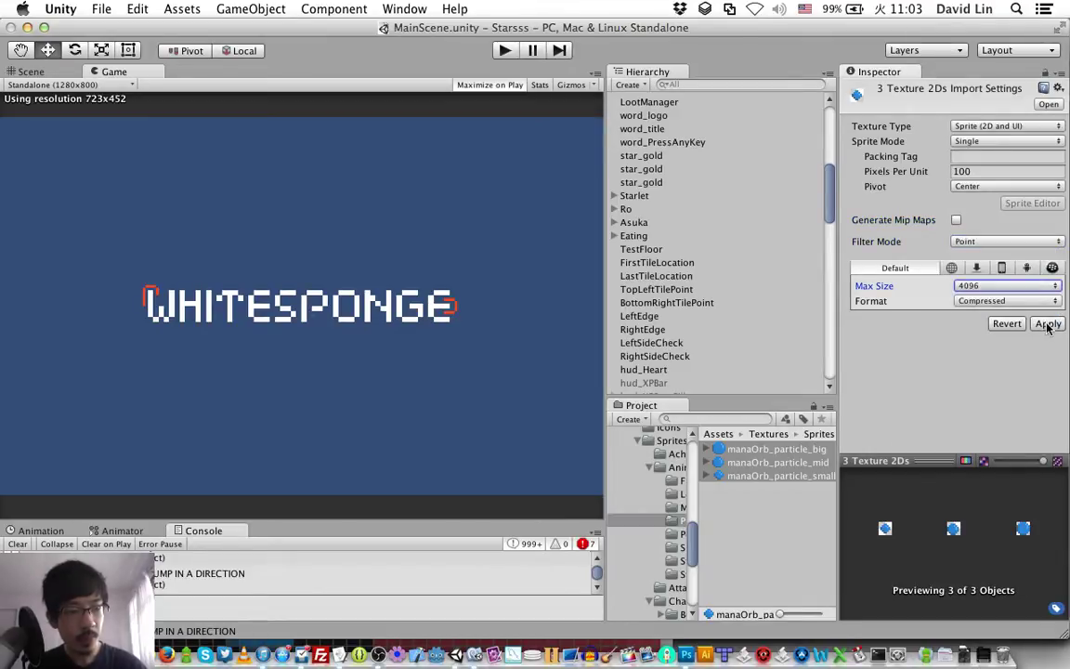
click(1047, 324)
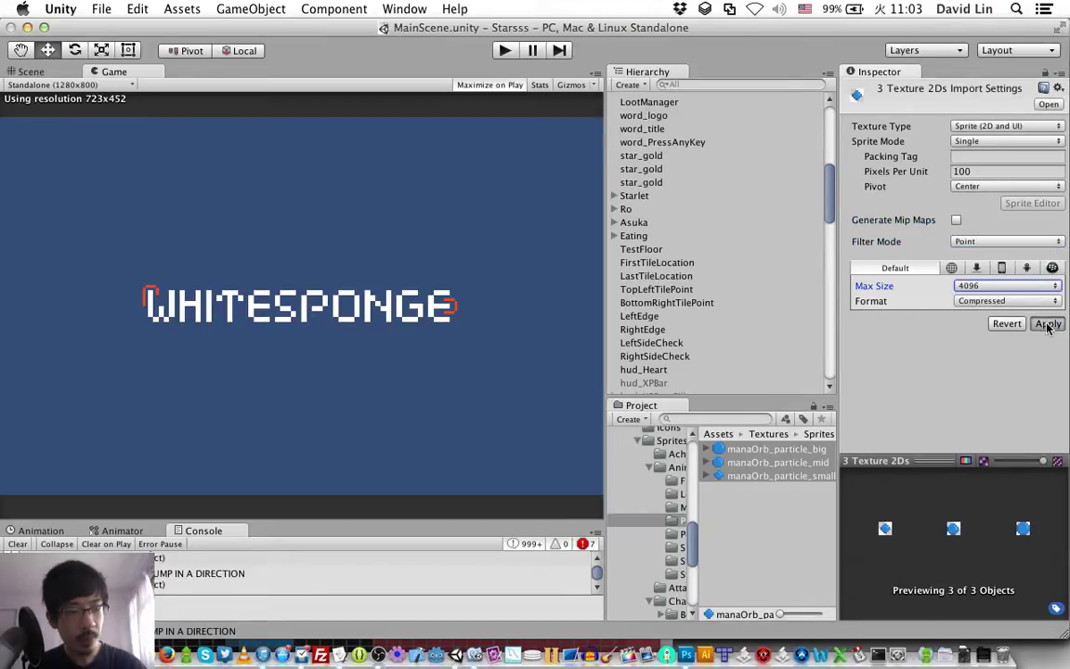
Check the big and mid sprites individually to confirm the new import settings
click(769, 449)
key(Down)
key(Down)
click(770, 450)
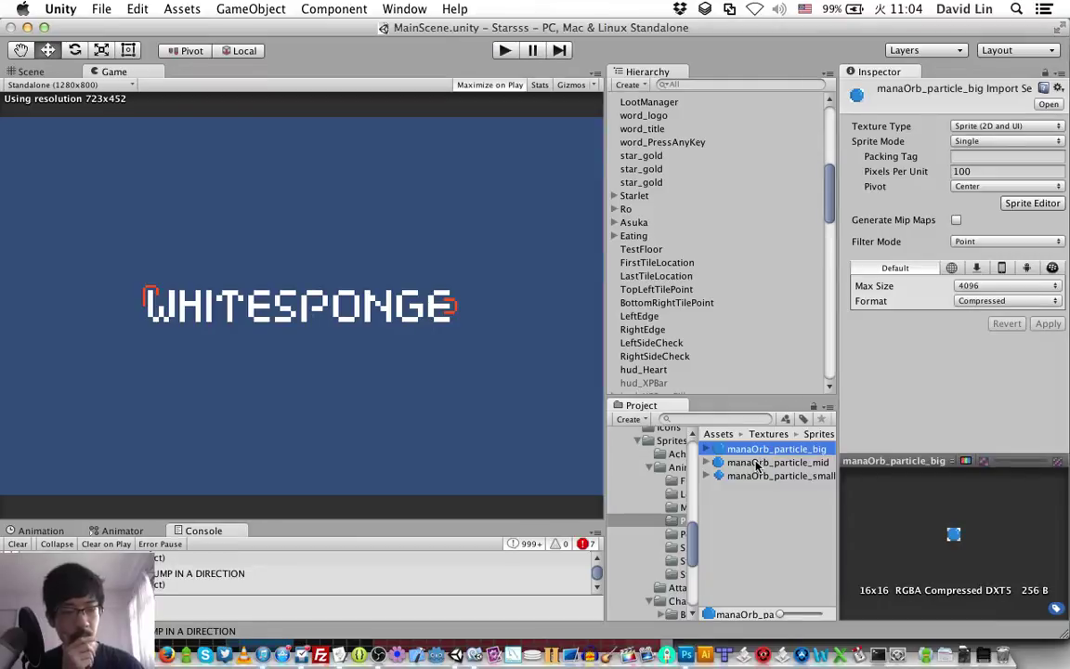
click(757, 462)
click(746, 477)
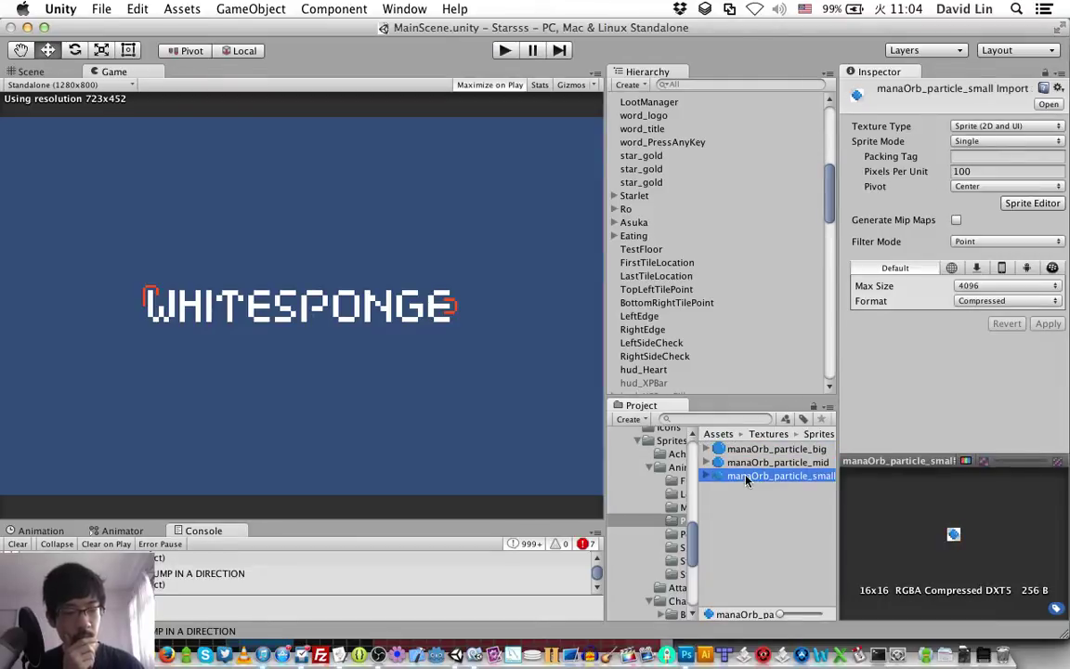
scroll(706, 276, up, 5)
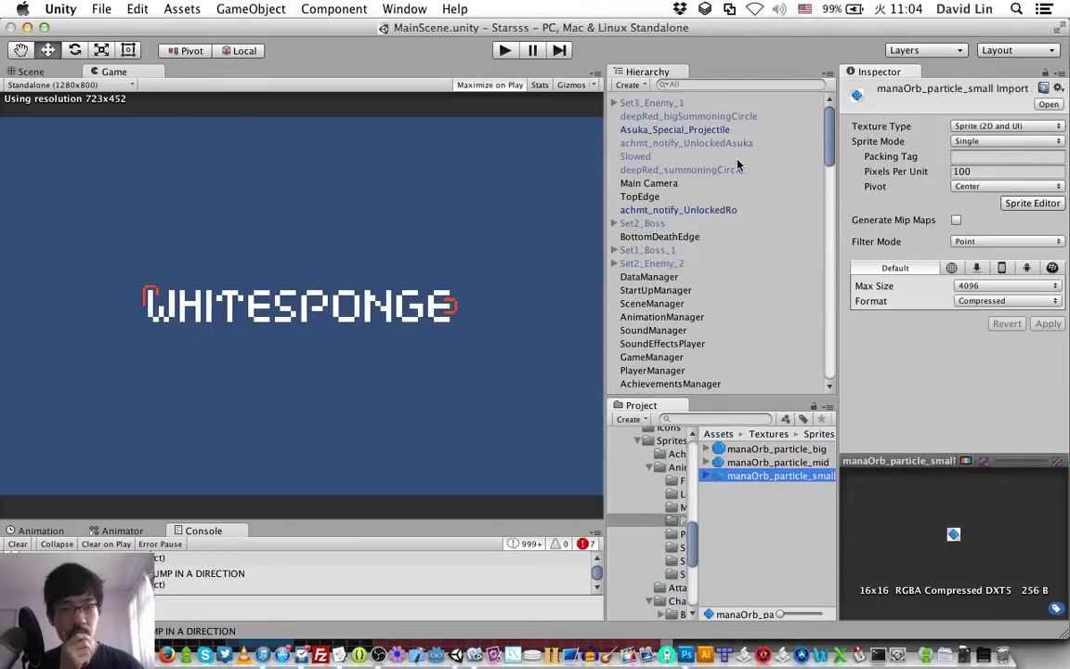
click(683, 318)
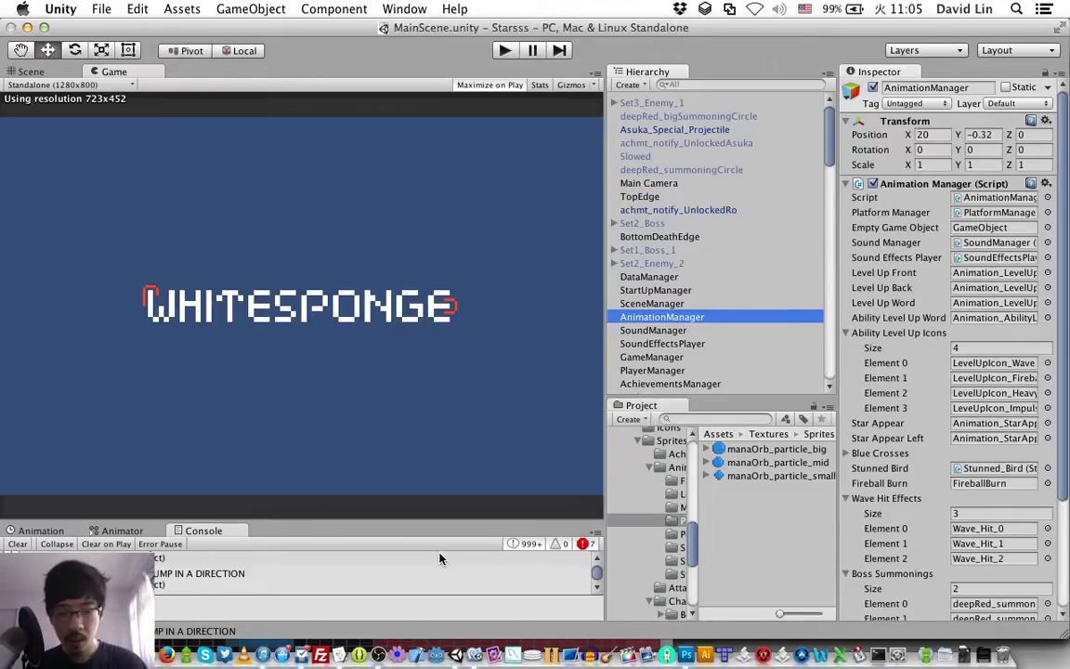
click(778, 462)
click(772, 450)
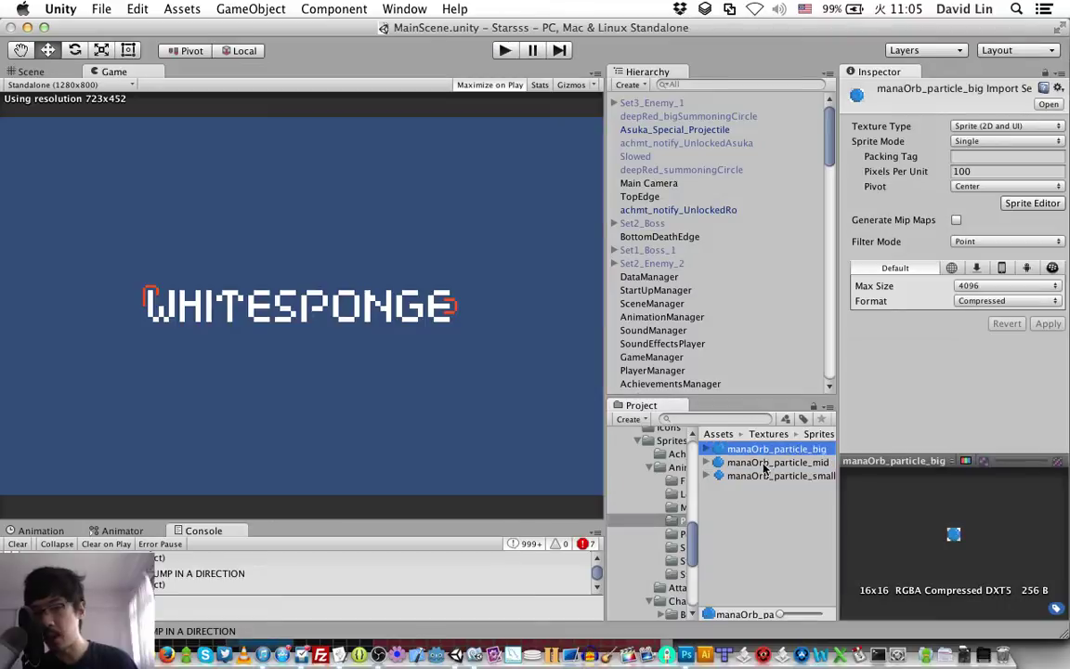
click(763, 464)
key(Down)
Reselect the manaOrb_particle_big sprite and switch over to MonoDevelop-Unity
key(Up)
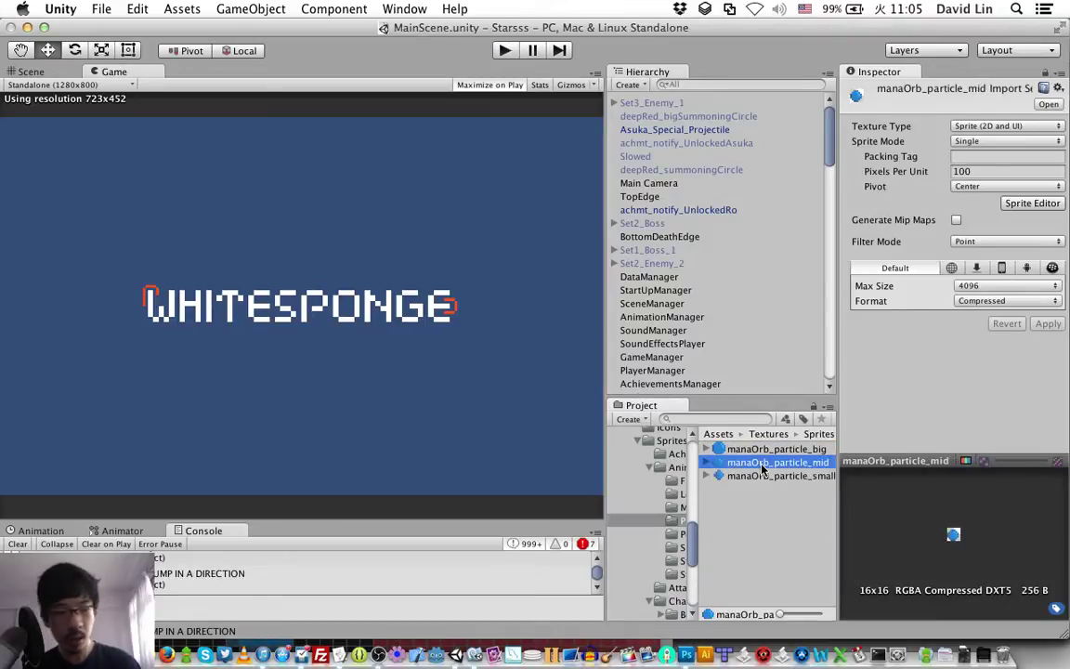
key(Up)
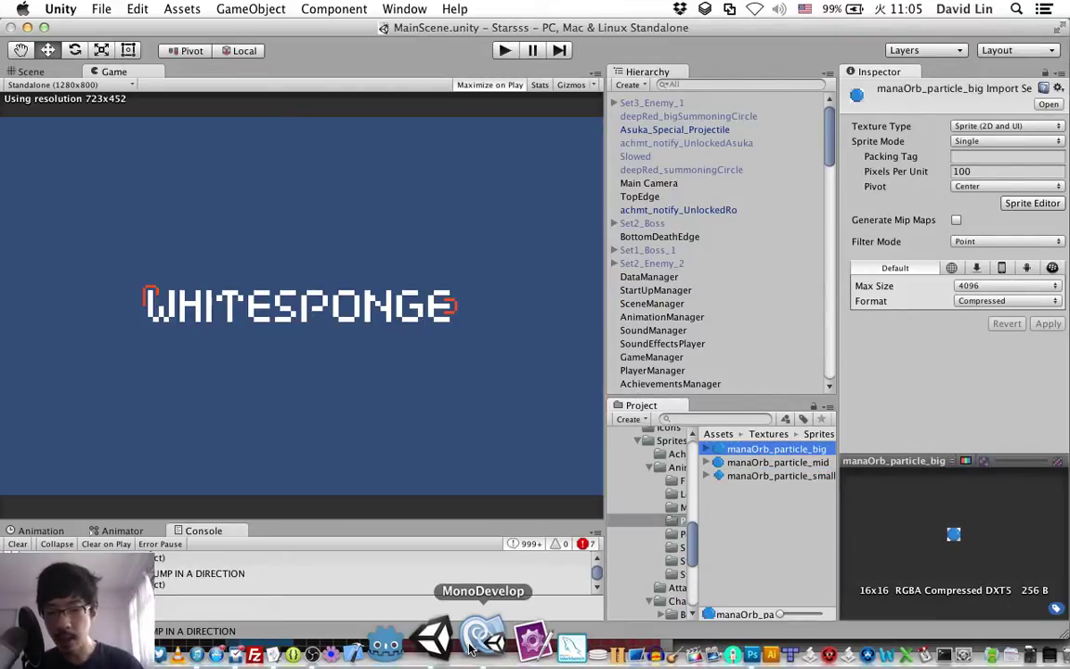
click(474, 641)
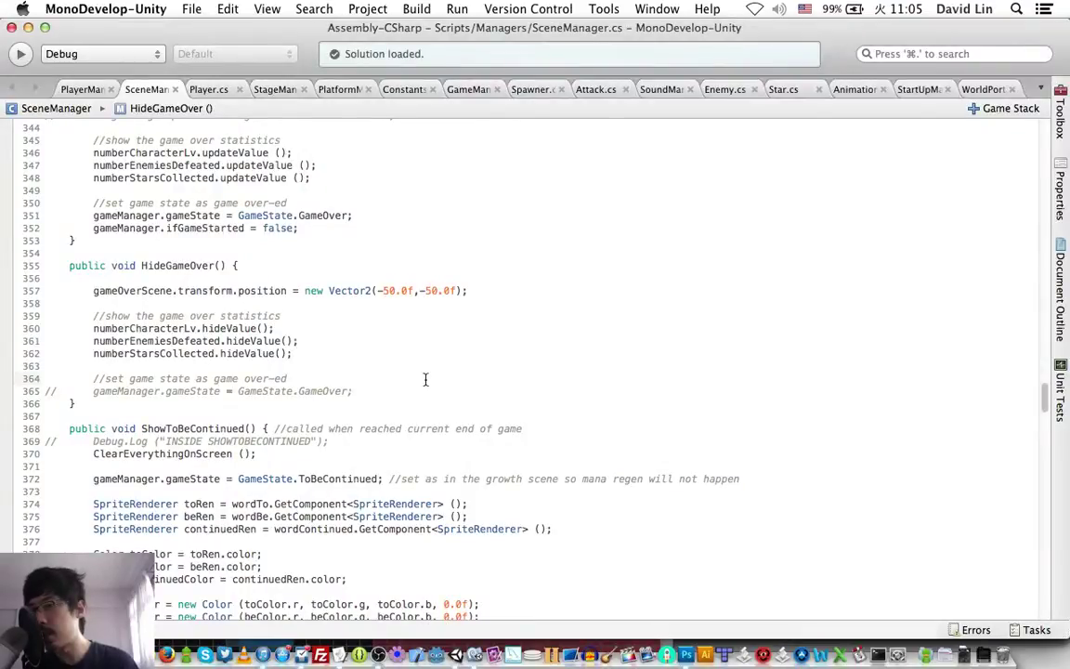
click(327, 253)
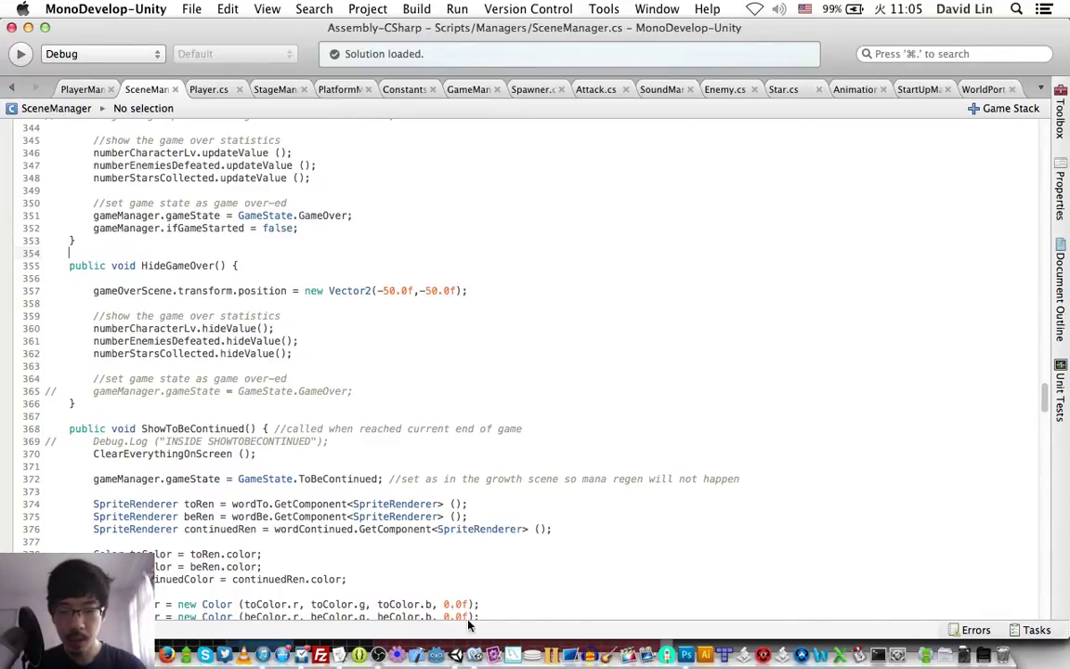
Bring up AnimationManager.cs and place the cursor after the commented Slowed Animation line
click(852, 89)
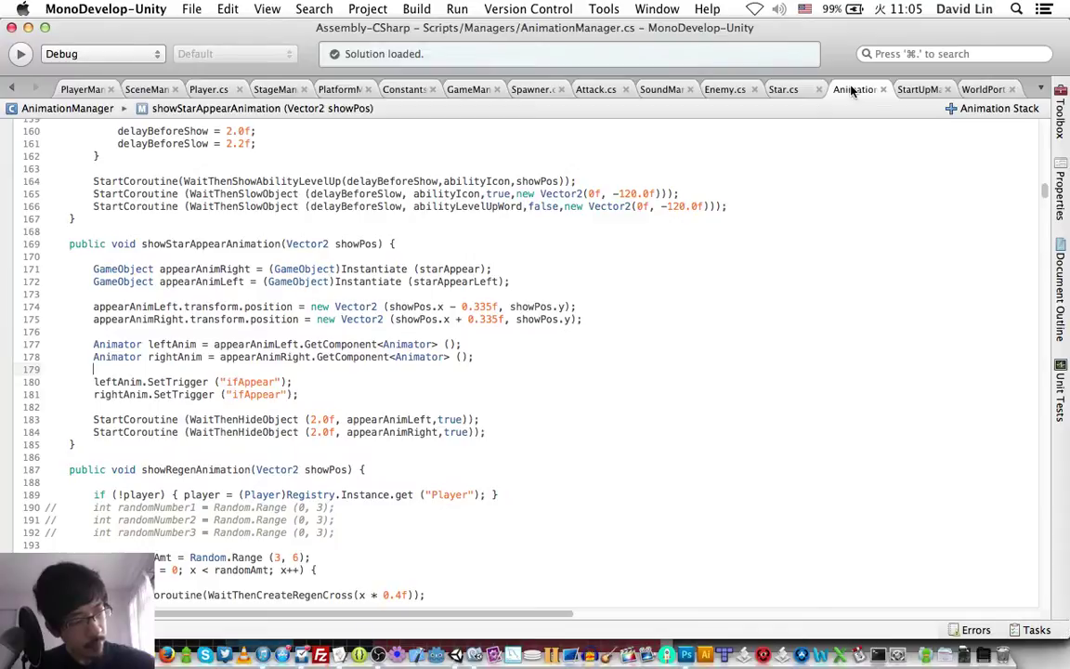
click(627, 193)
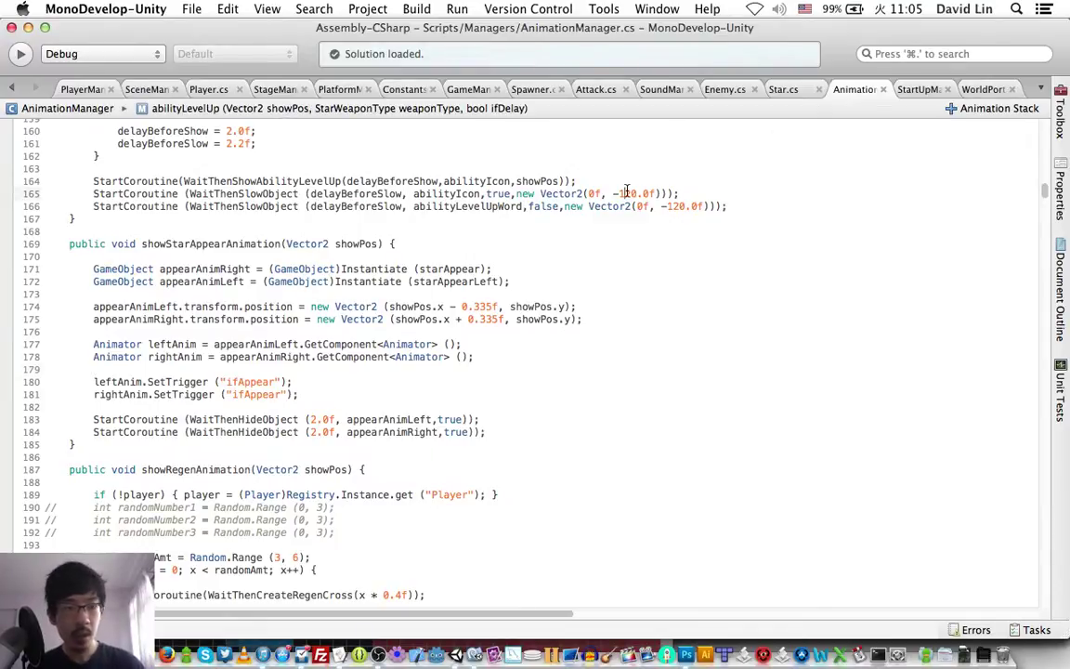
scroll(627, 193, up, 3)
scroll(627, 194, up, 20)
scroll(628, 193, up, 20)
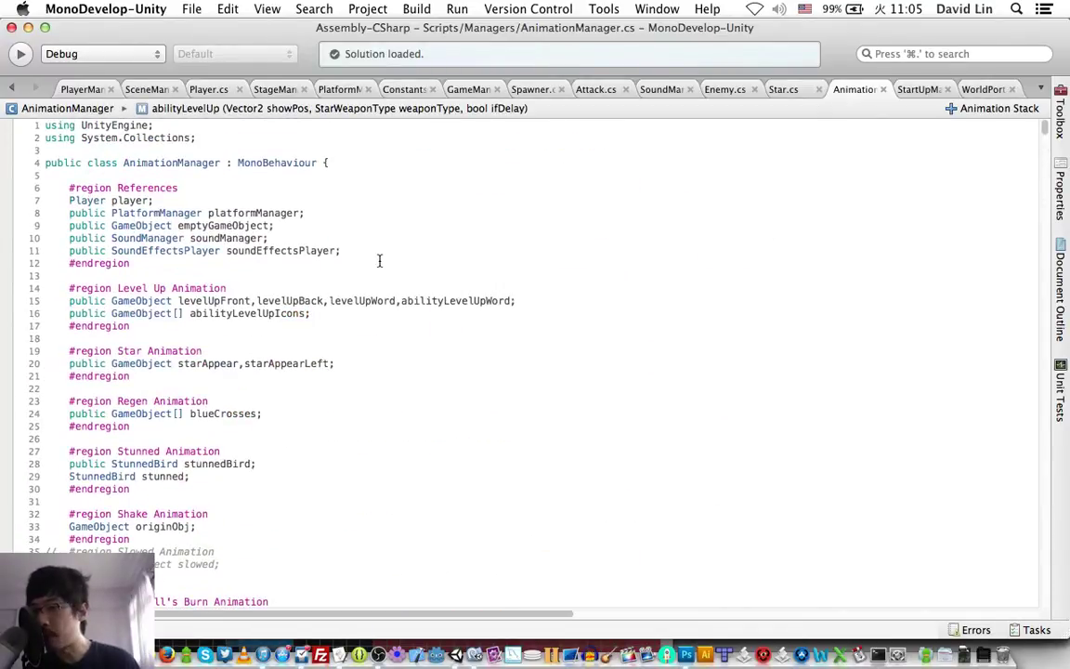
scroll(275, 294, down, 3)
scroll(275, 295, down, 3)
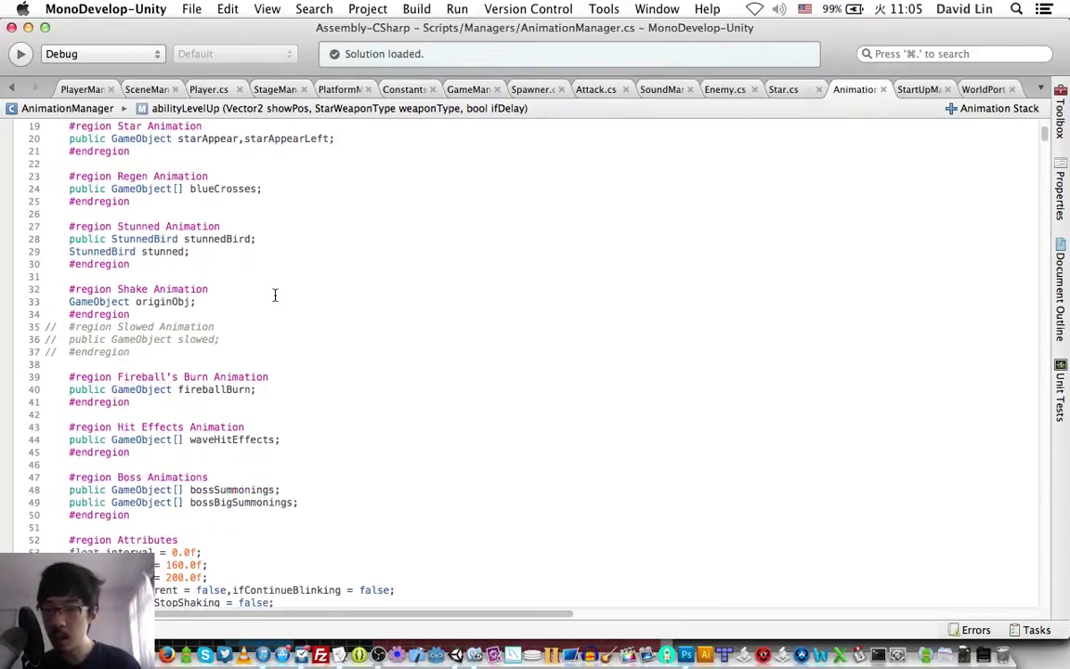
scroll(275, 295, down, 3)
scroll(275, 294, down, 2)
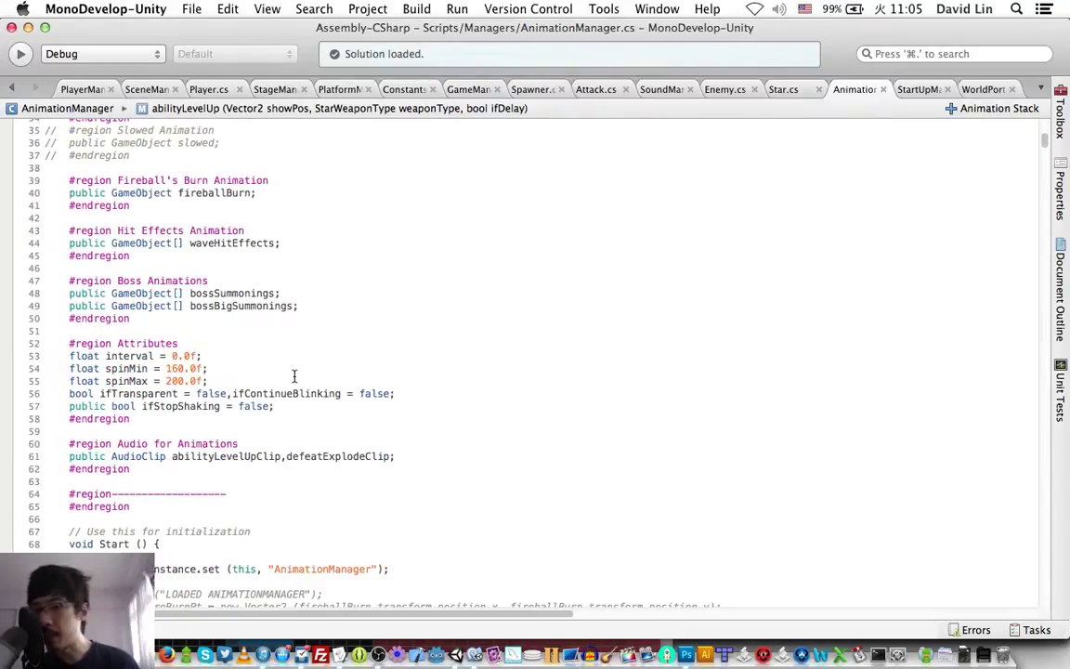
scroll(294, 375, up, 4)
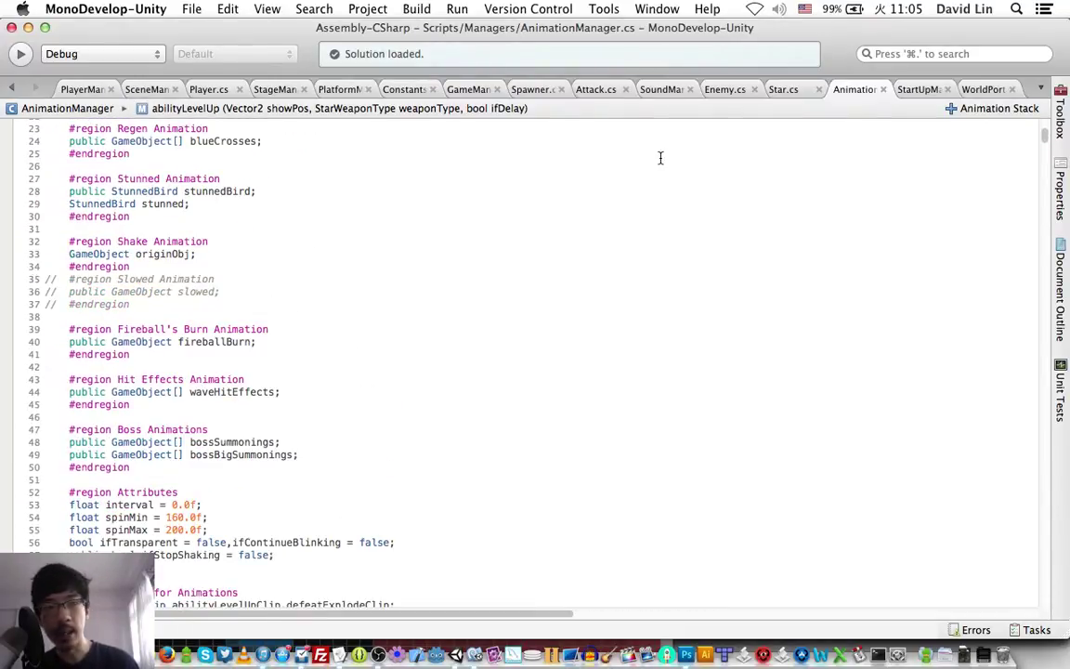
click(353, 272)
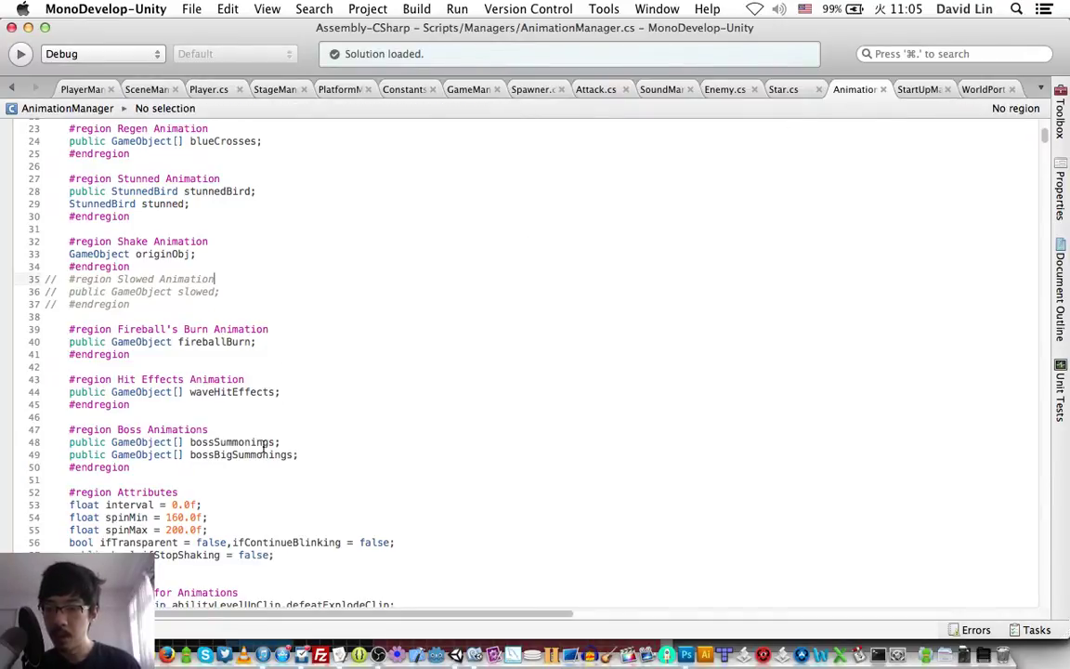
scroll(264, 448, up, 3)
scroll(264, 447, up, 2)
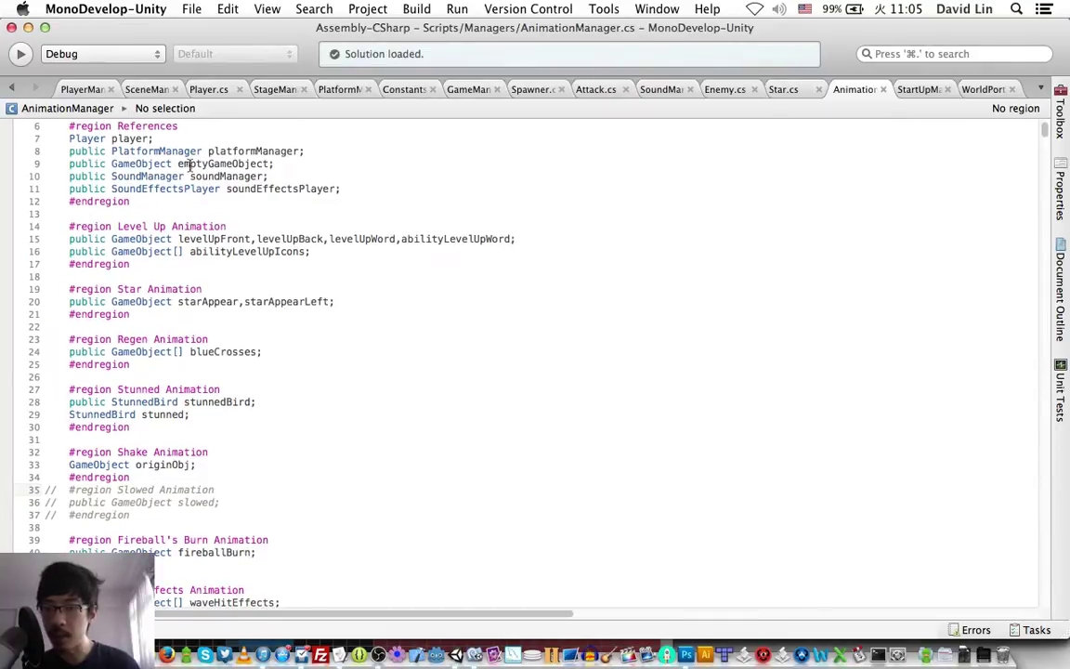
Below the References region, add '#region Pick Up Animation' and declare 'public GameObject manaOrbParticles;'
click(172, 200)
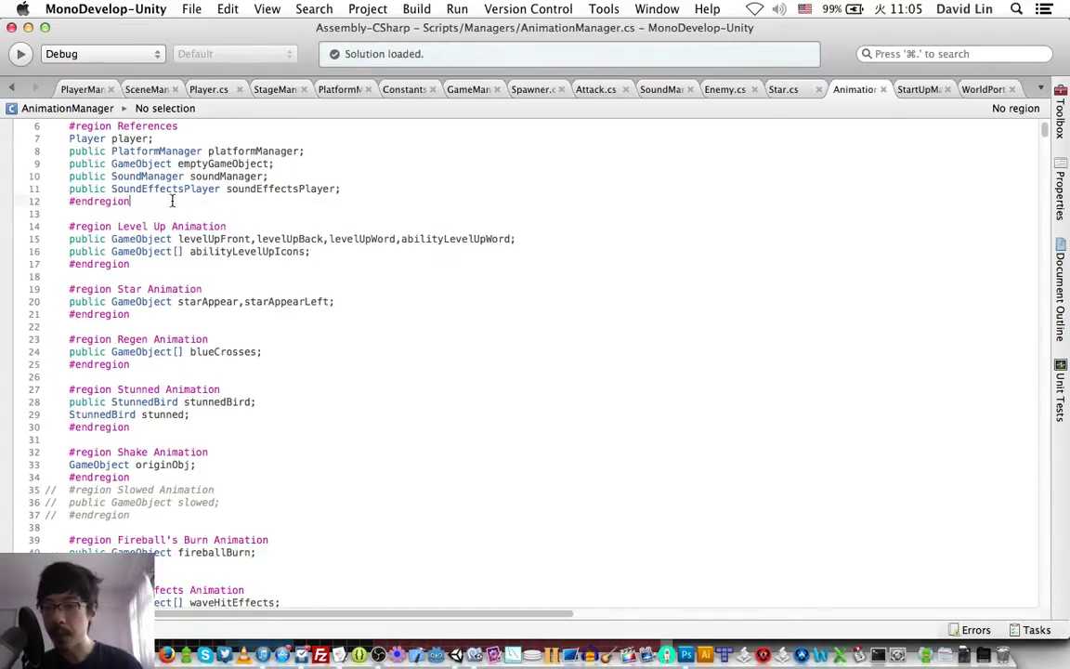
key(Return)
key(Return)
text(#region )
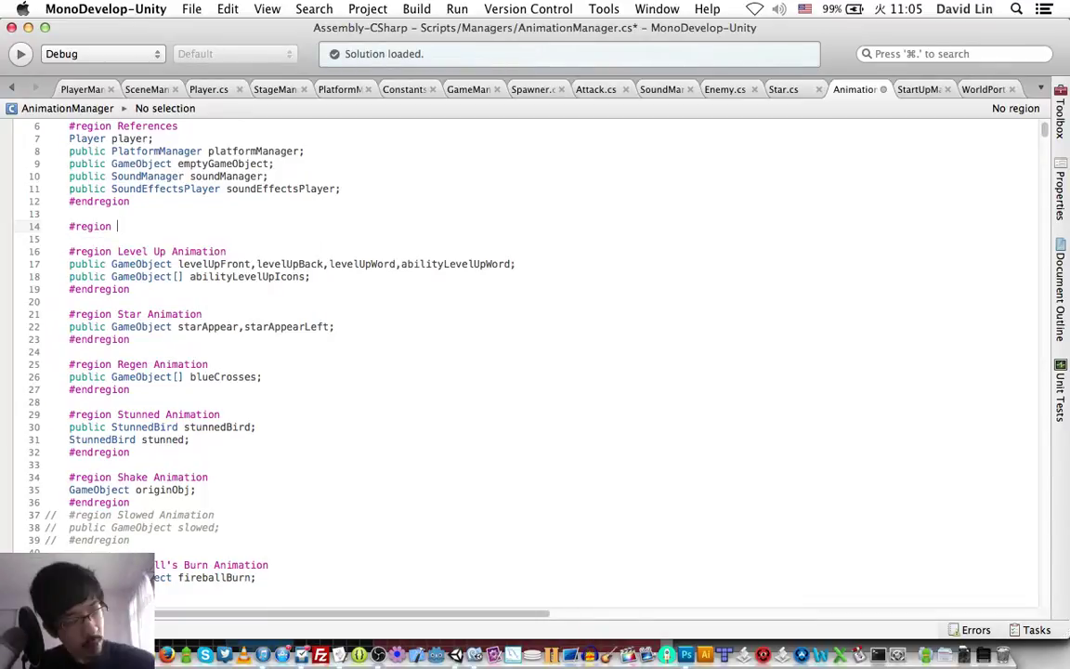
text(Pic)
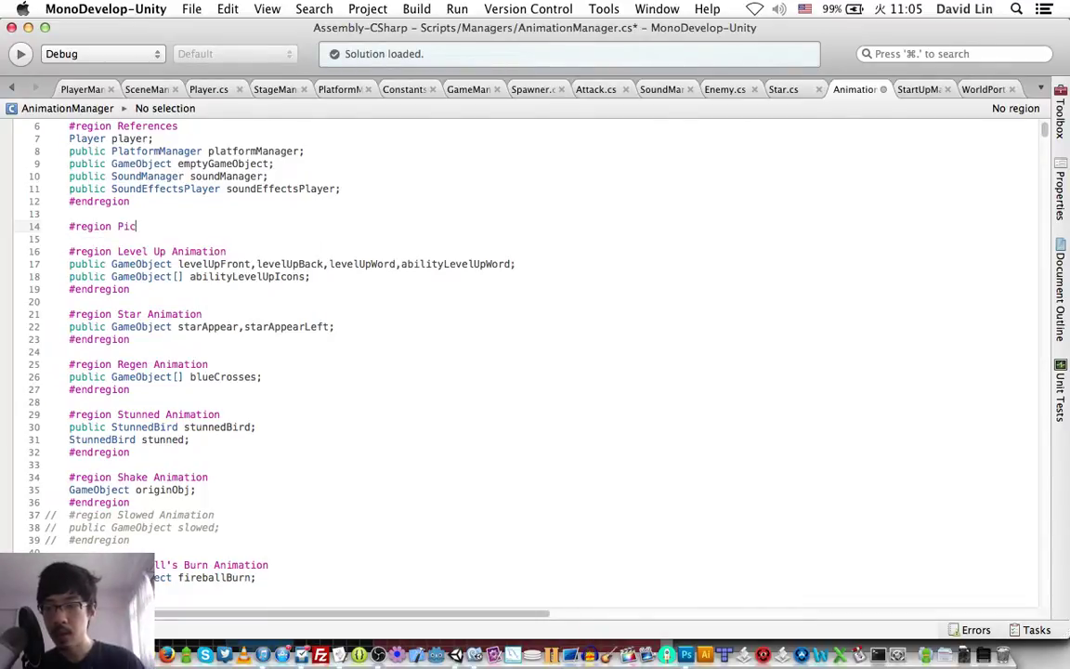
text(k Up)
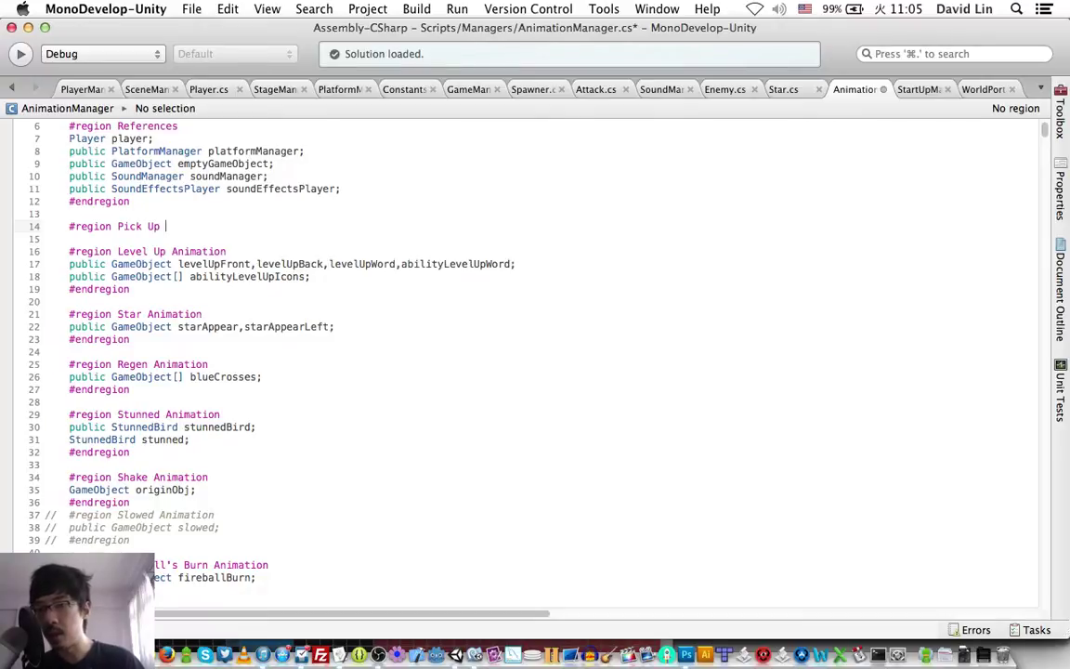
text( Animatio)
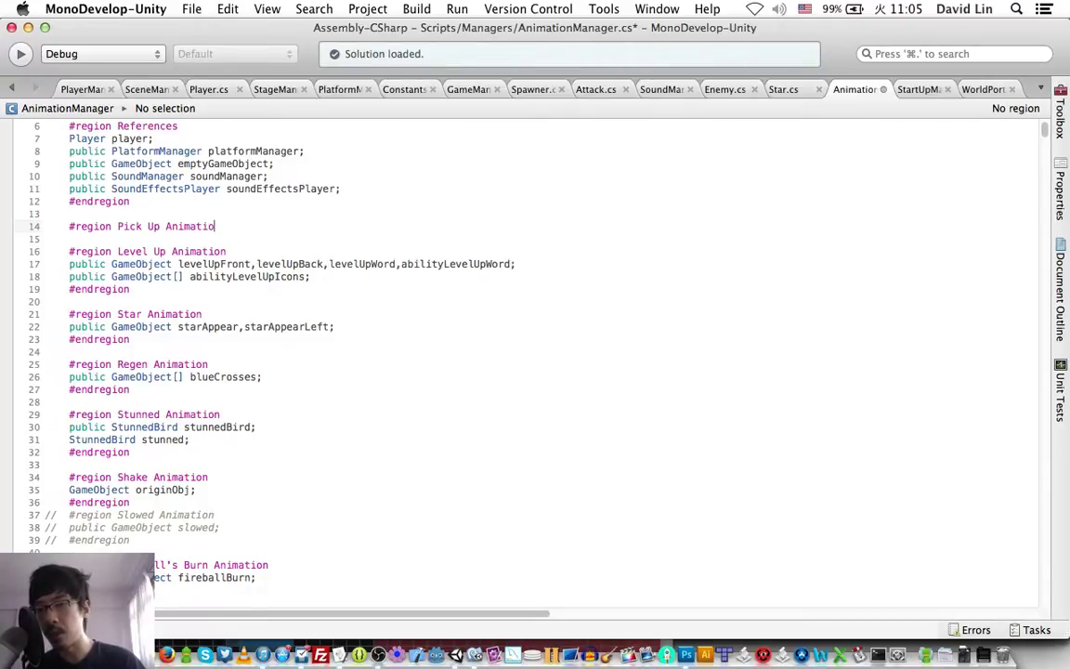
text(n)
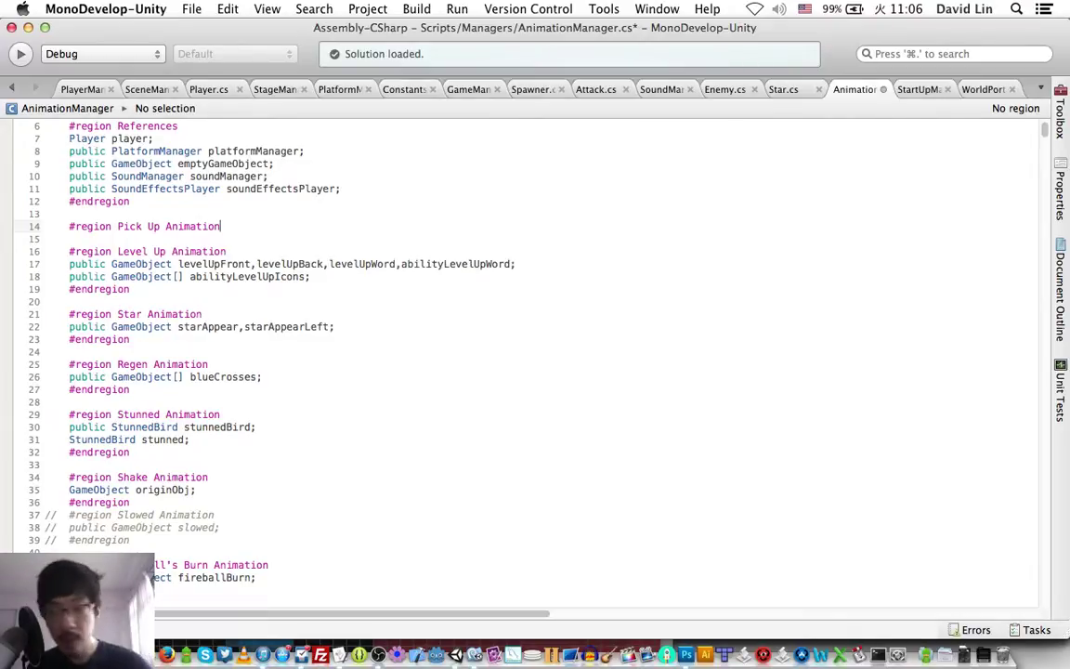
key(Return)
key(Return)
text(#reg)
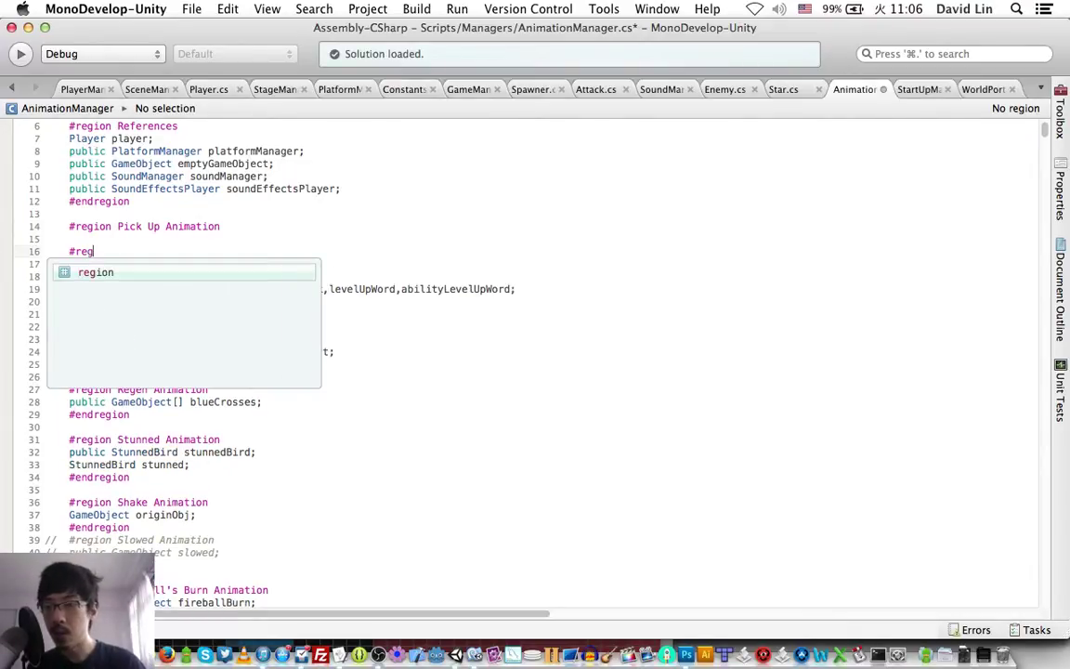
text(ion)
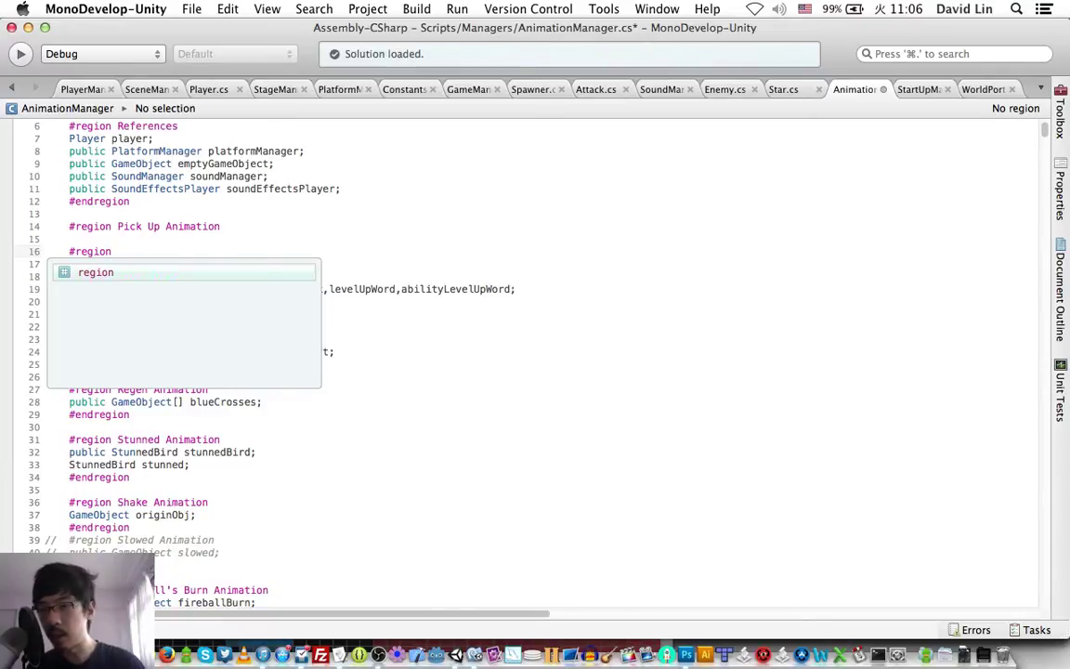
key(Escape)
key(Up)
text(publ)
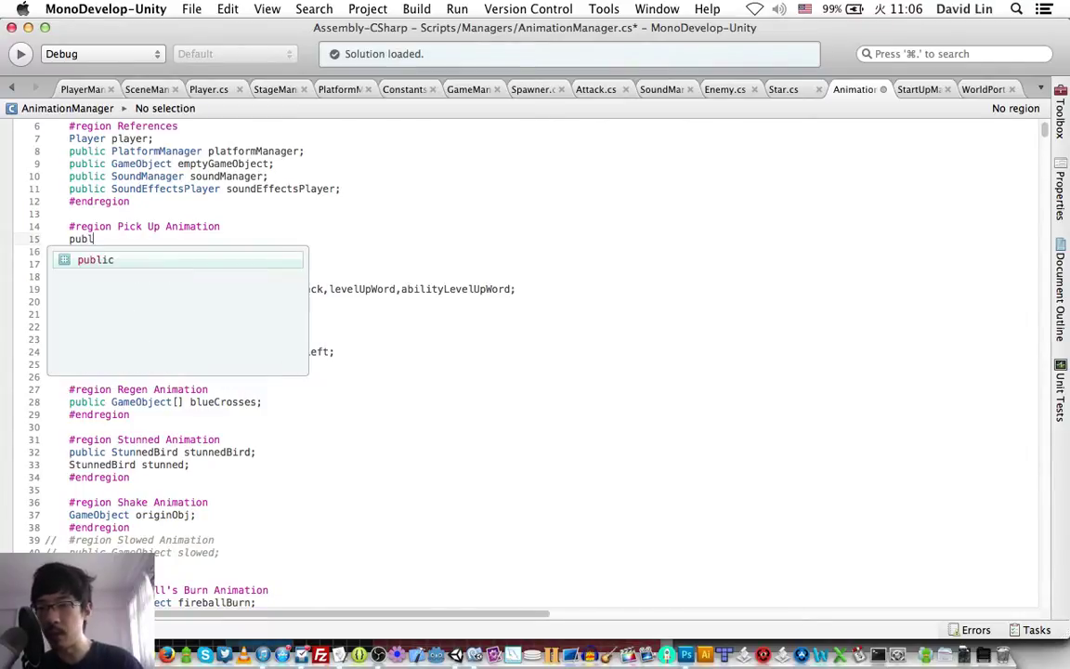
text(ic Gameob)
key(Return)
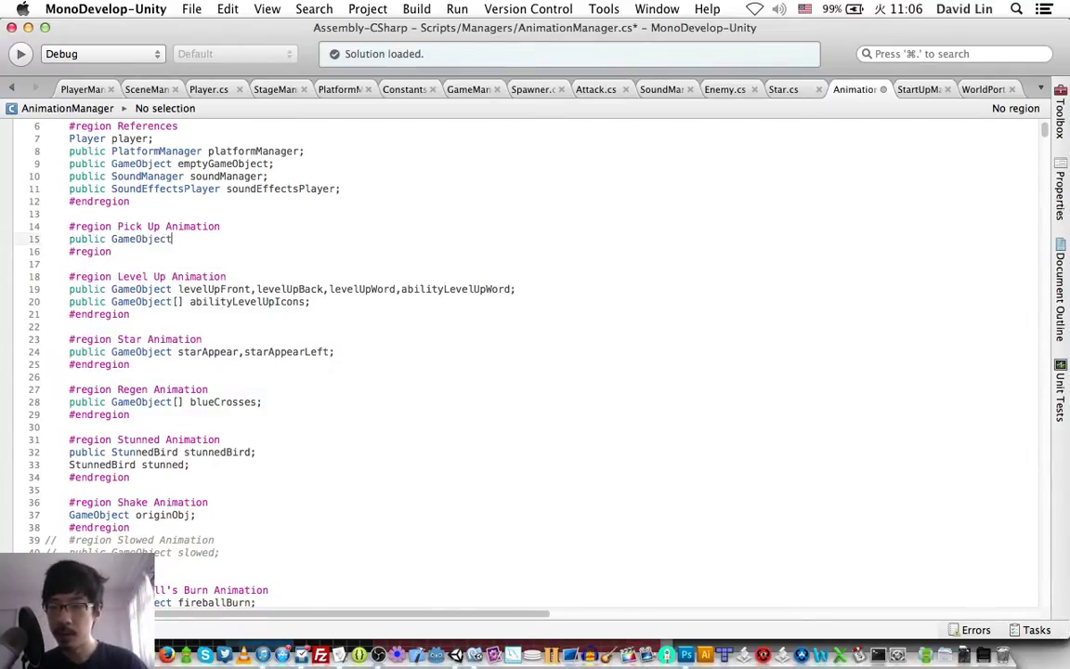
text( mana)
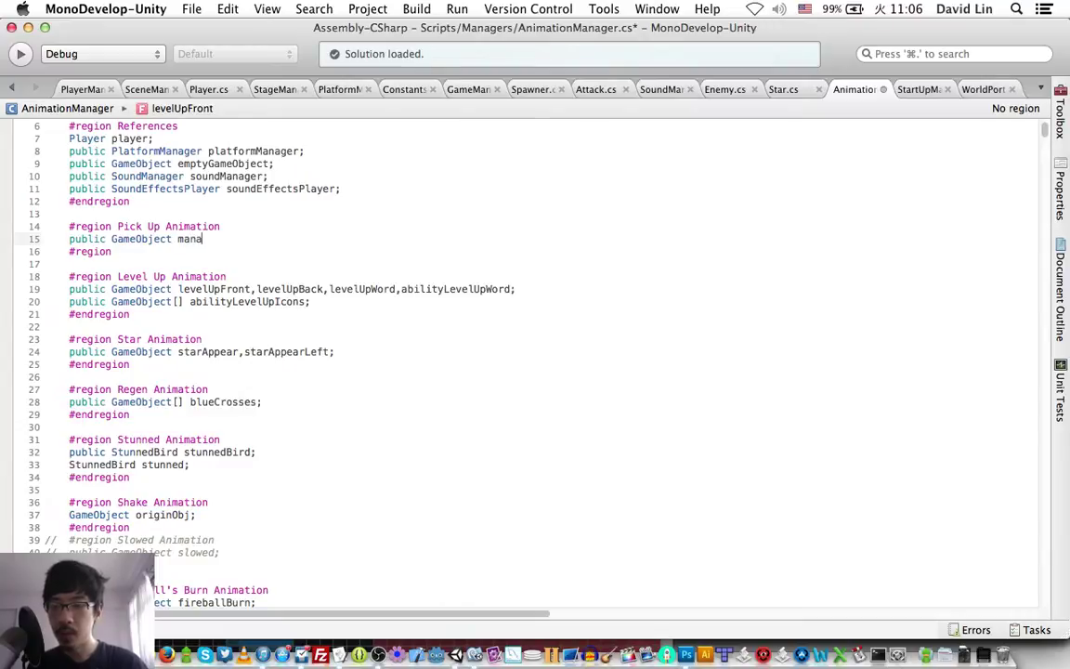
text(OrbPart)
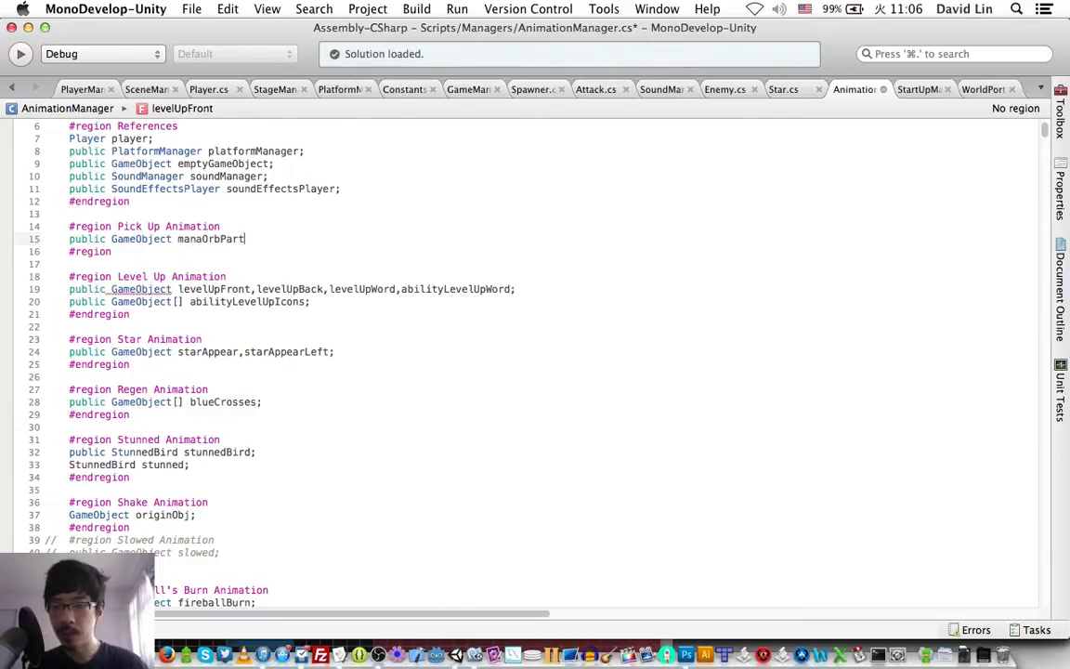
text(icles;)
Make the declaration 'GameObject[] manaOrbParticles', rename the region 'Pick Up Animations', and save
click(177, 238)
key(Left)
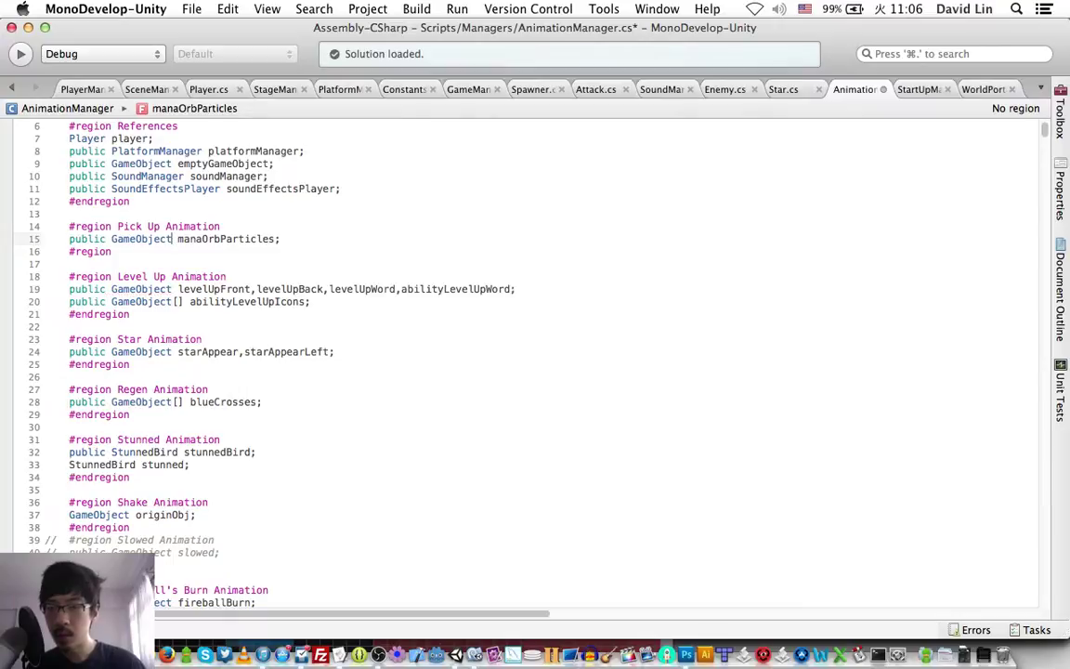
text([])
key(super+s)
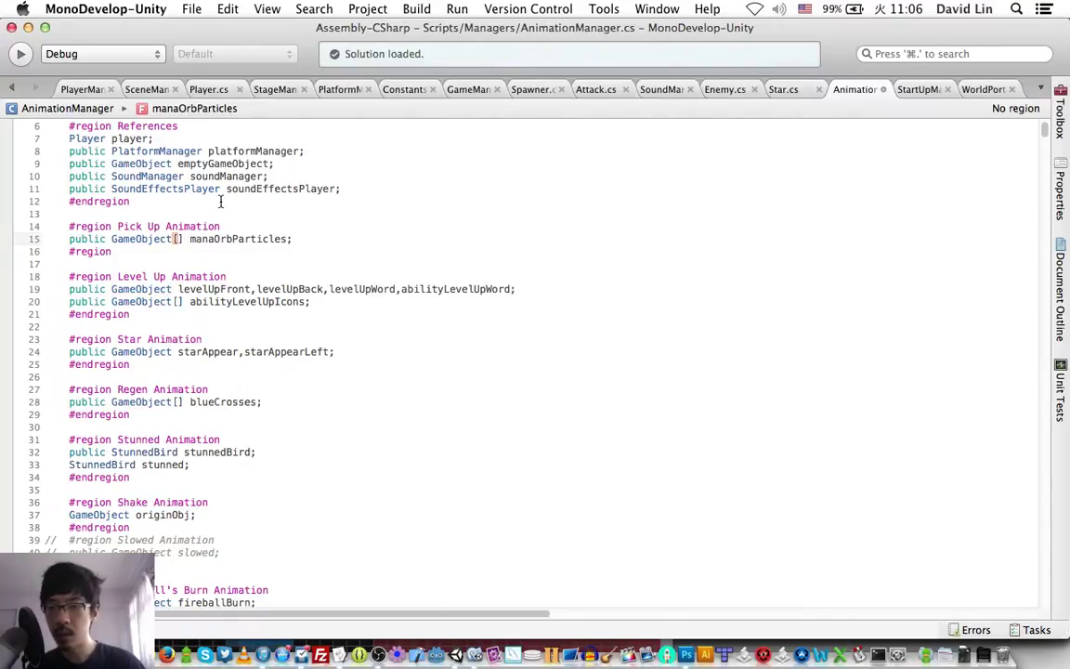
click(245, 228)
text(s)
key(super+s)
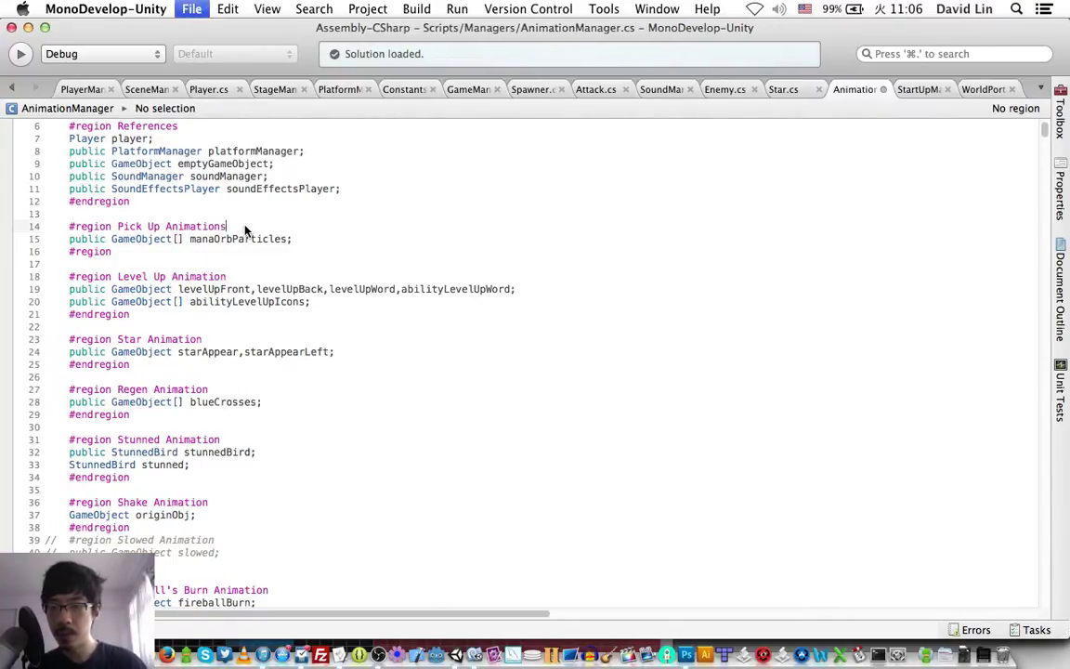
key(Down)
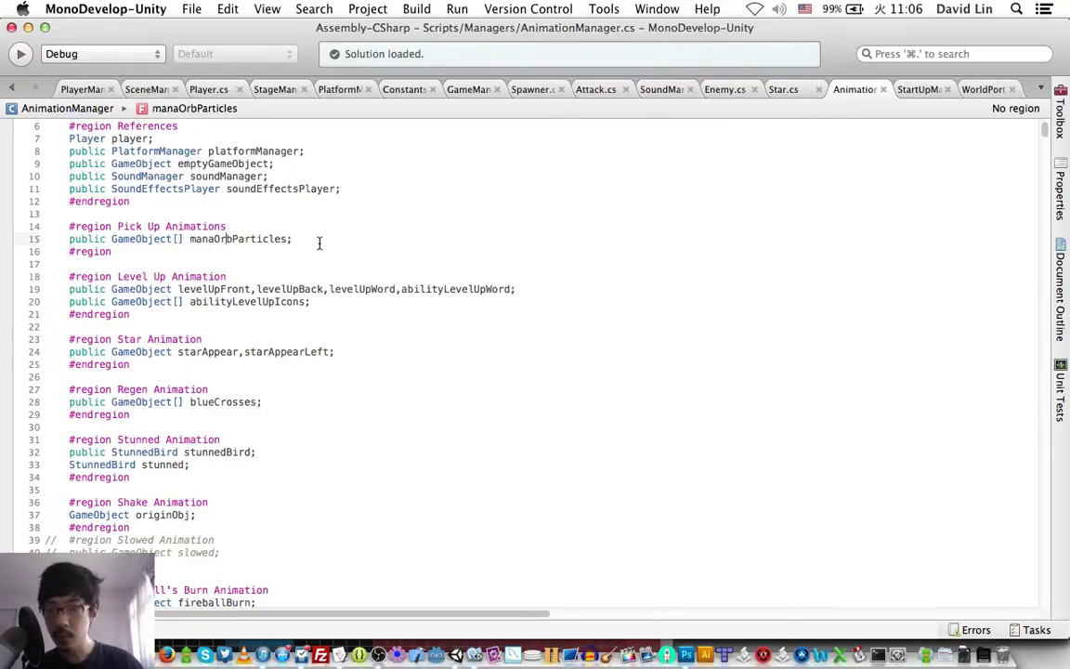
scroll(319, 243, down, 5)
scroll(319, 243, down, 10)
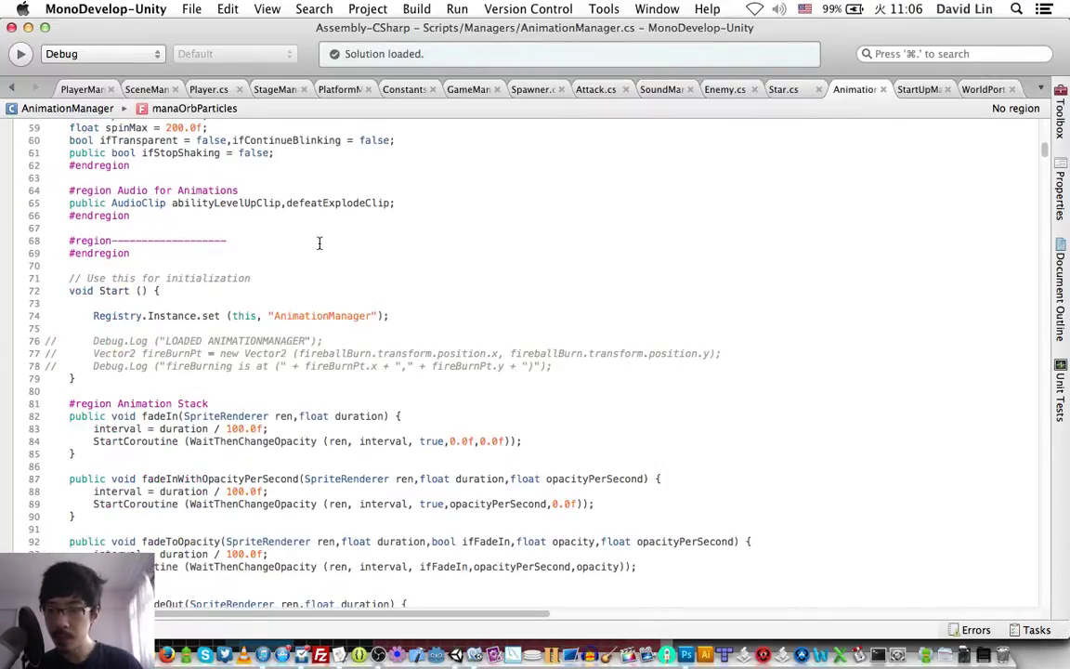
scroll(319, 243, down, 5)
scroll(319, 243, down, 10)
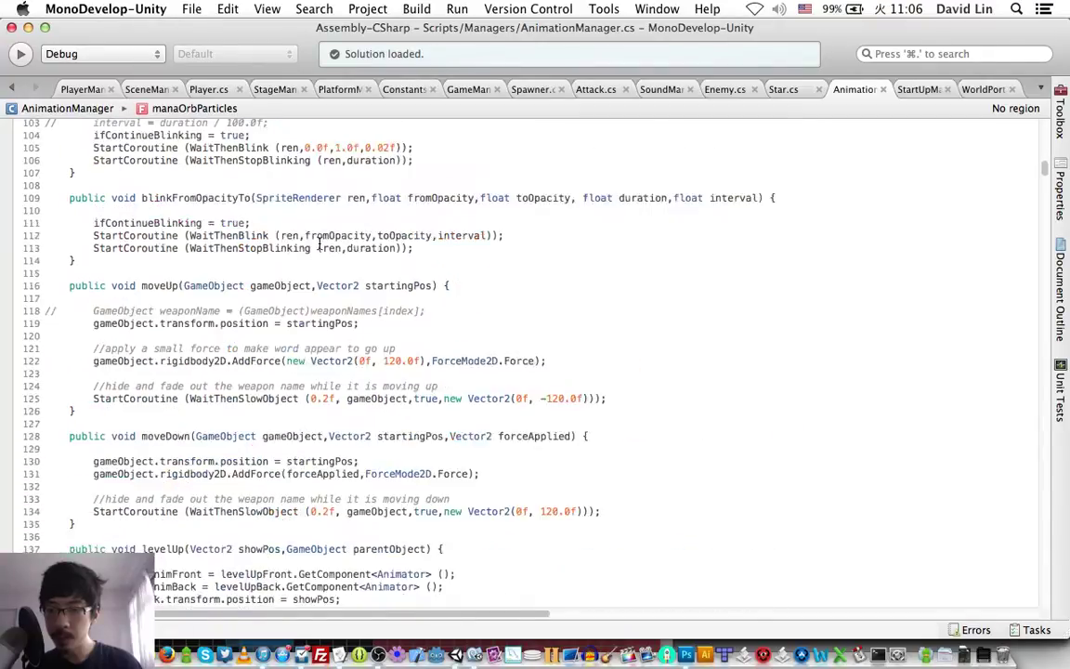
scroll(319, 243, down, 10)
scroll(318, 243, down, 3)
scroll(319, 244, down, 8)
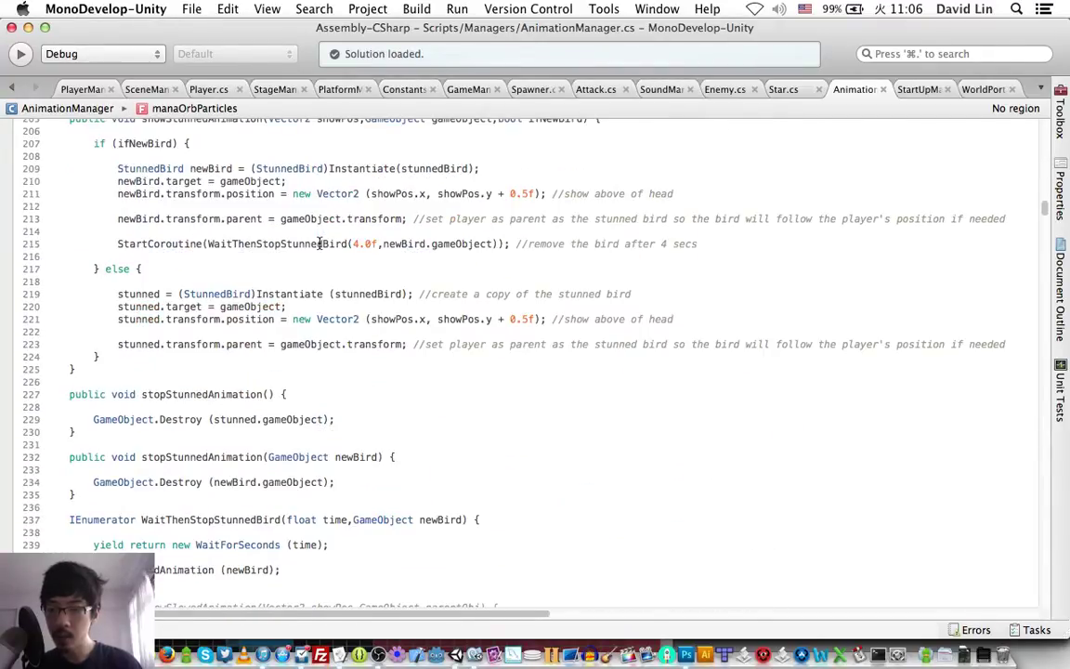
scroll(319, 244, down, 15)
right_click(319, 244)
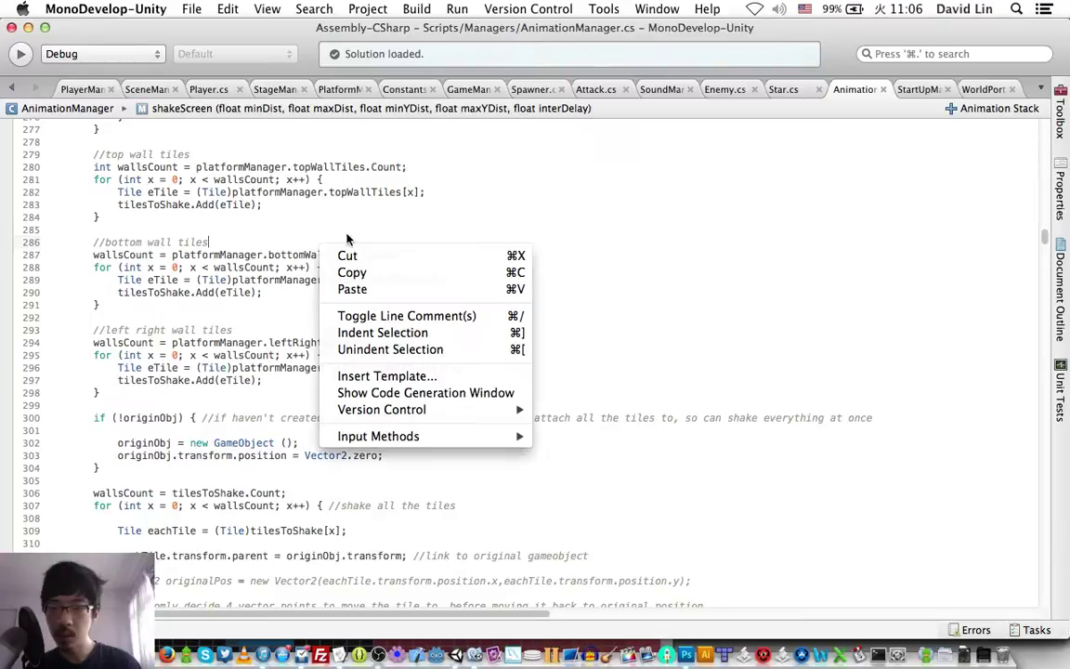
click(454, 219)
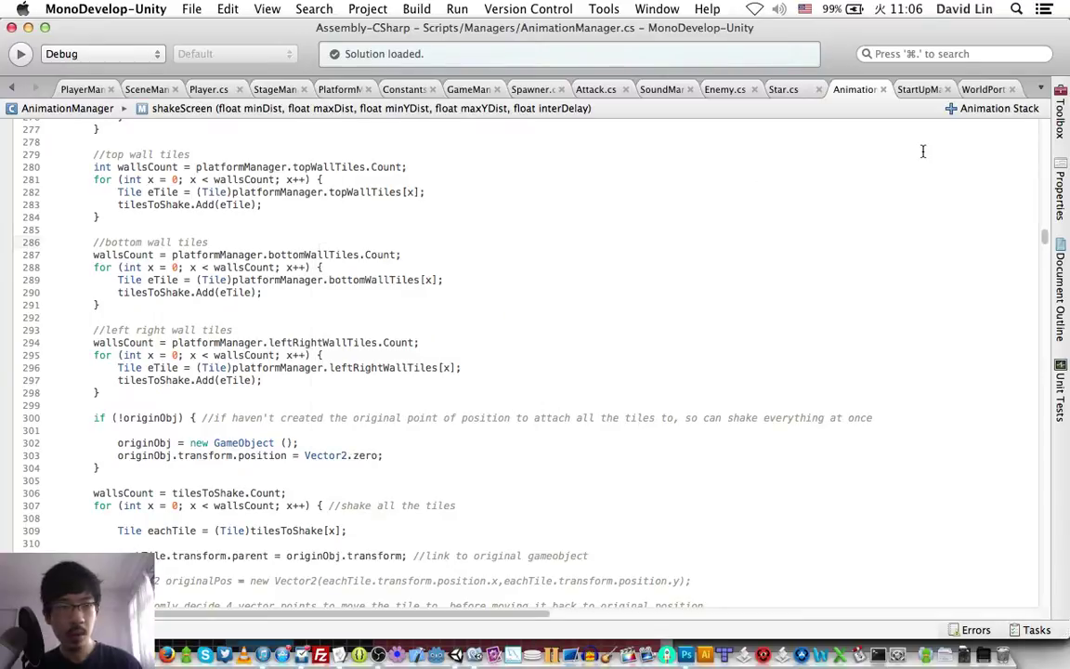
click(989, 108)
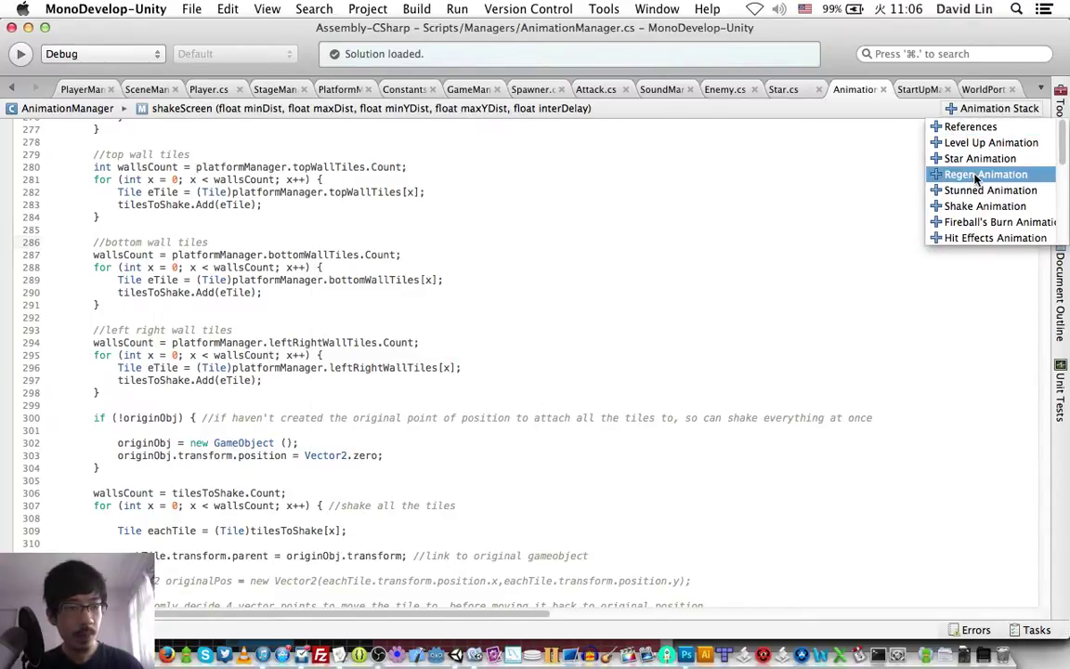
scroll(976, 177, down, 2)
scroll(975, 177, down, 3)
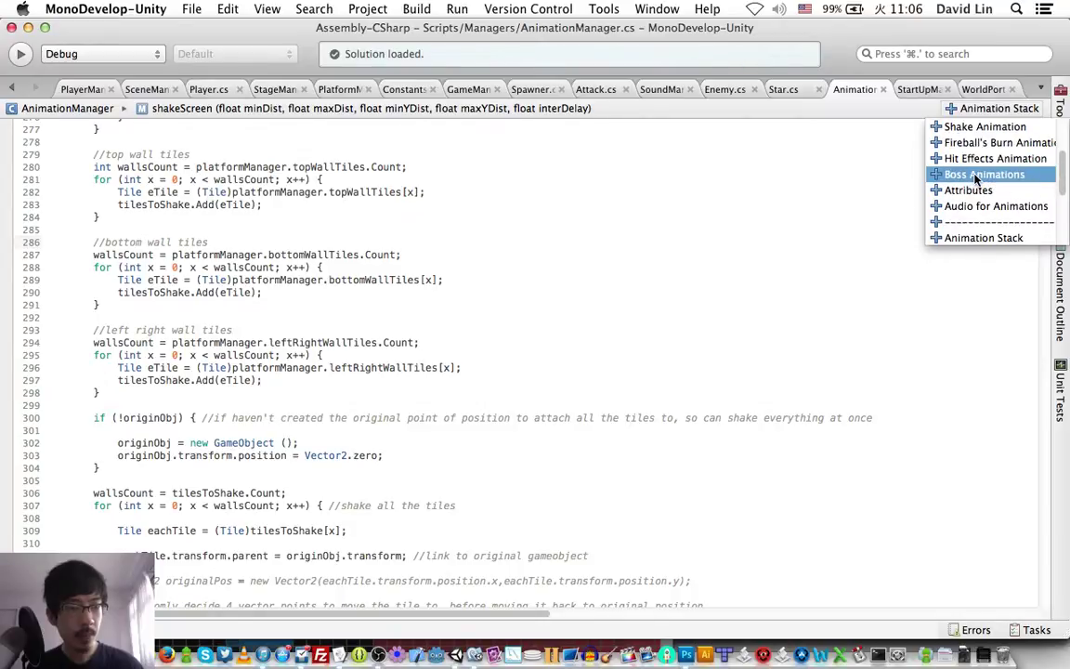
scroll(975, 178, up, 5)
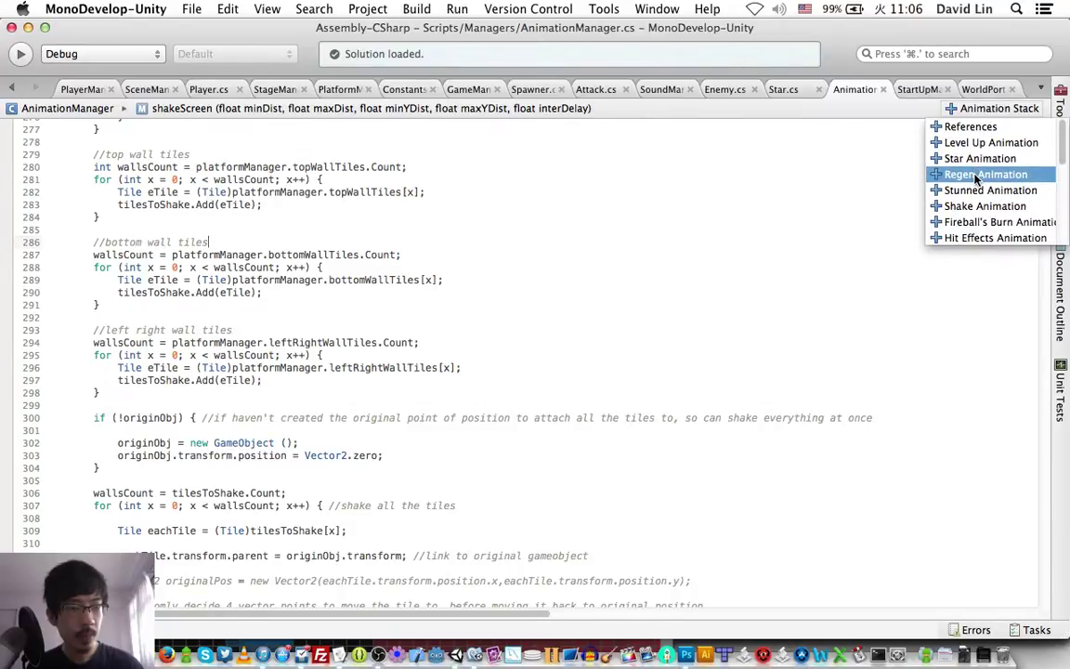
click(967, 127)
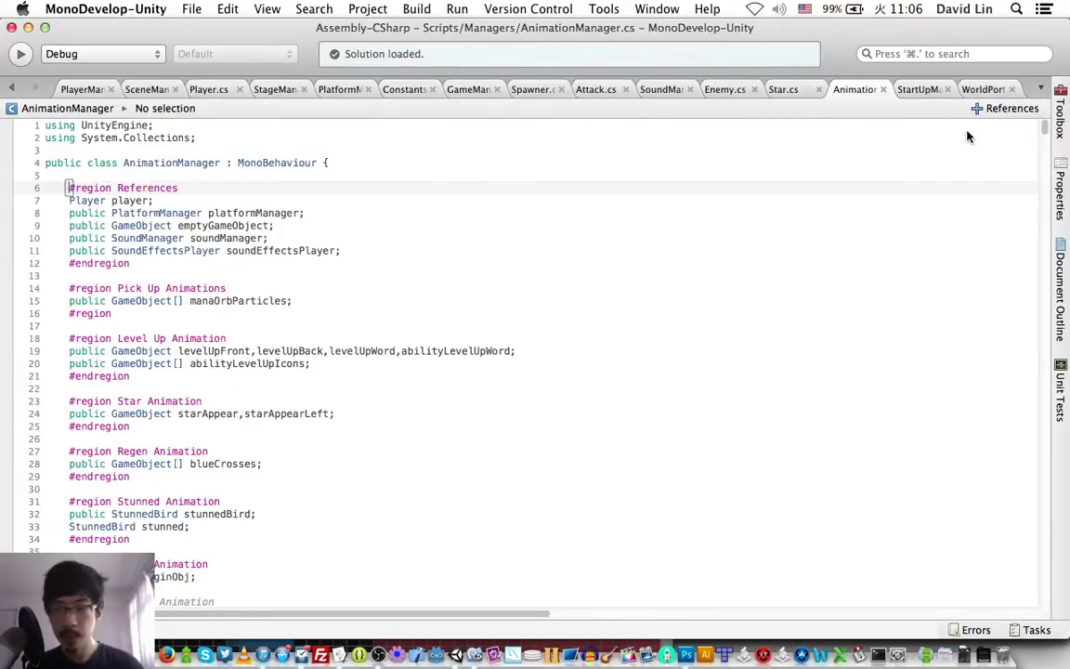
click(74, 316)
Complete the closing line as '#endregion' right after the manaOrbParticles declaration
text(end)
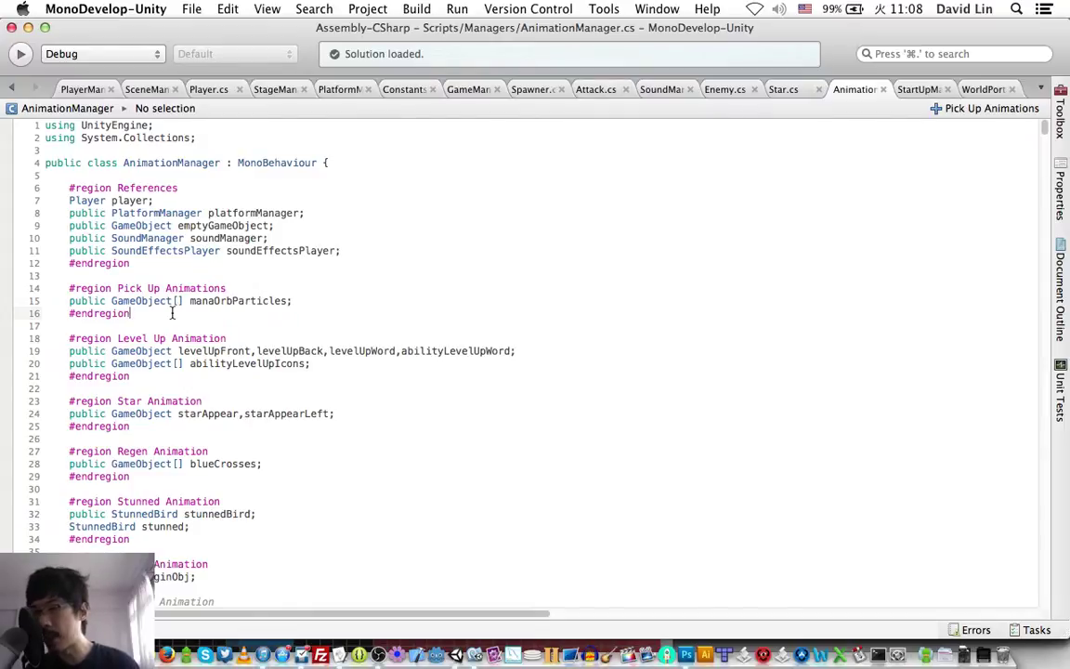
mouse_move(234, 299)
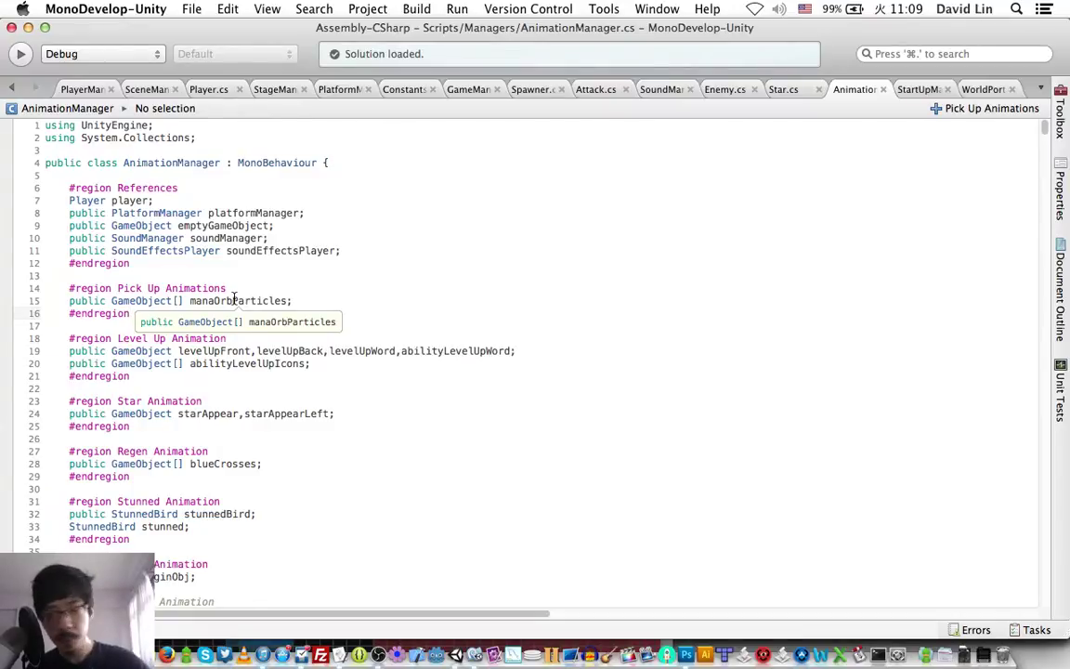
Use the region list to jump to Animation Stack, then to the Player Animation Stack region
scroll(232, 300, down, 5)
scroll(172, 268, up, 3)
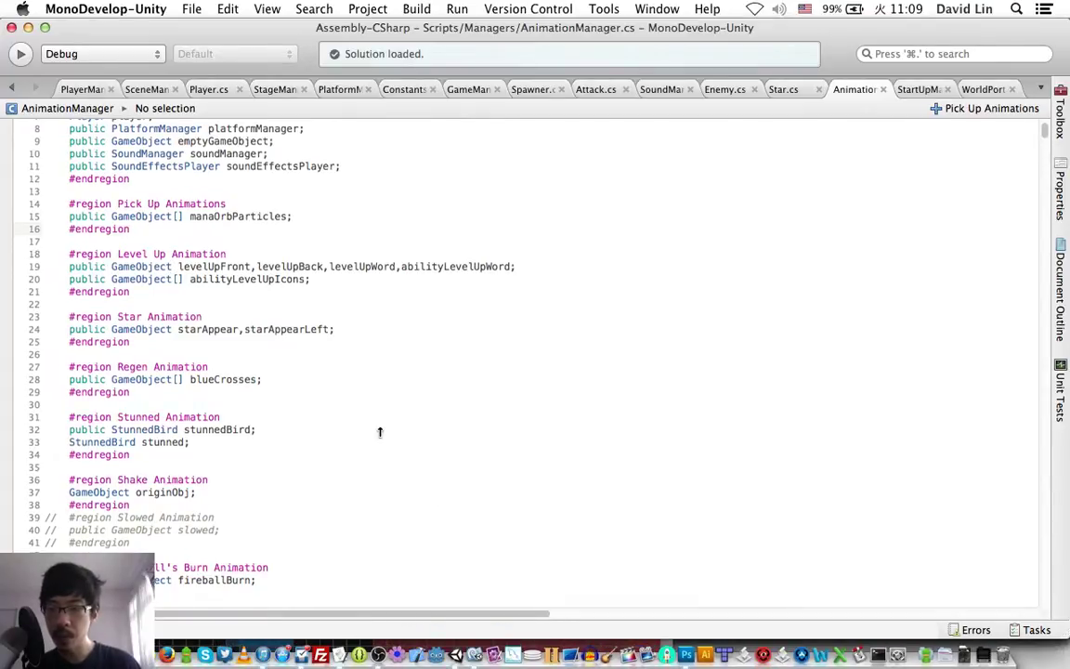
scroll(377, 429, down, 5)
scroll(379, 432, down, 10)
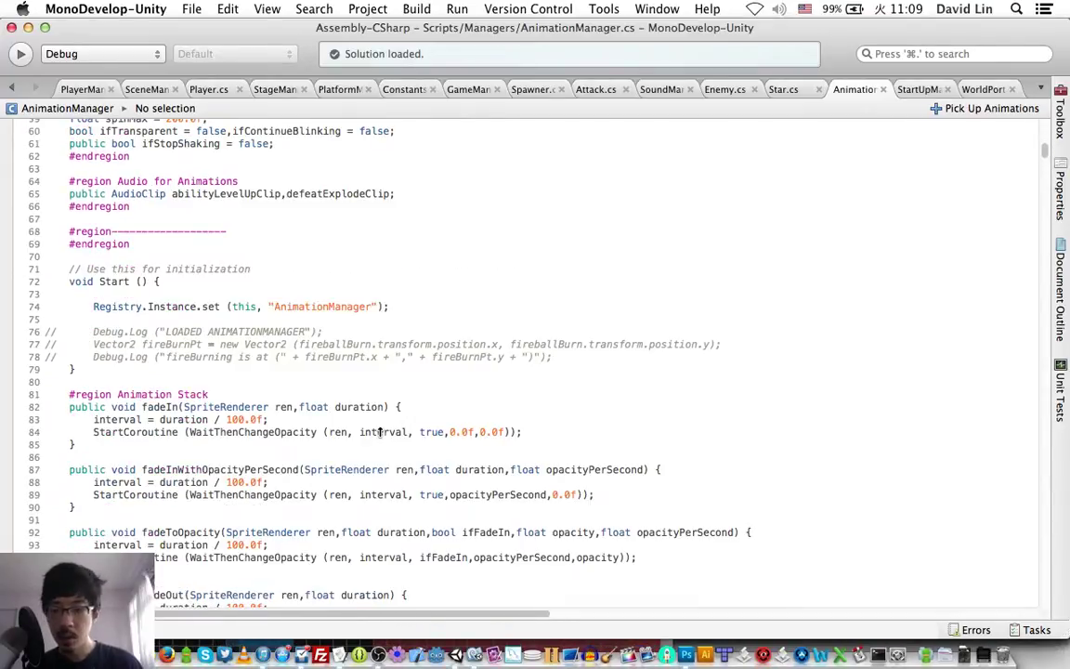
click(986, 110)
scroll(979, 160, down, 1)
scroll(978, 173, down, 3)
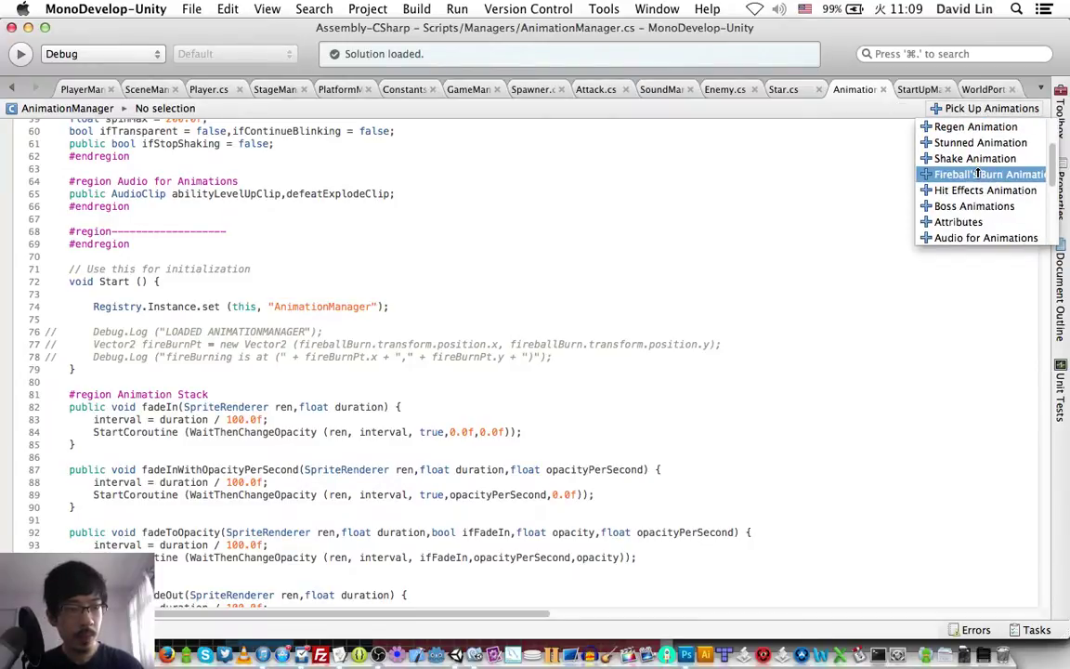
scroll(978, 174, down, 5)
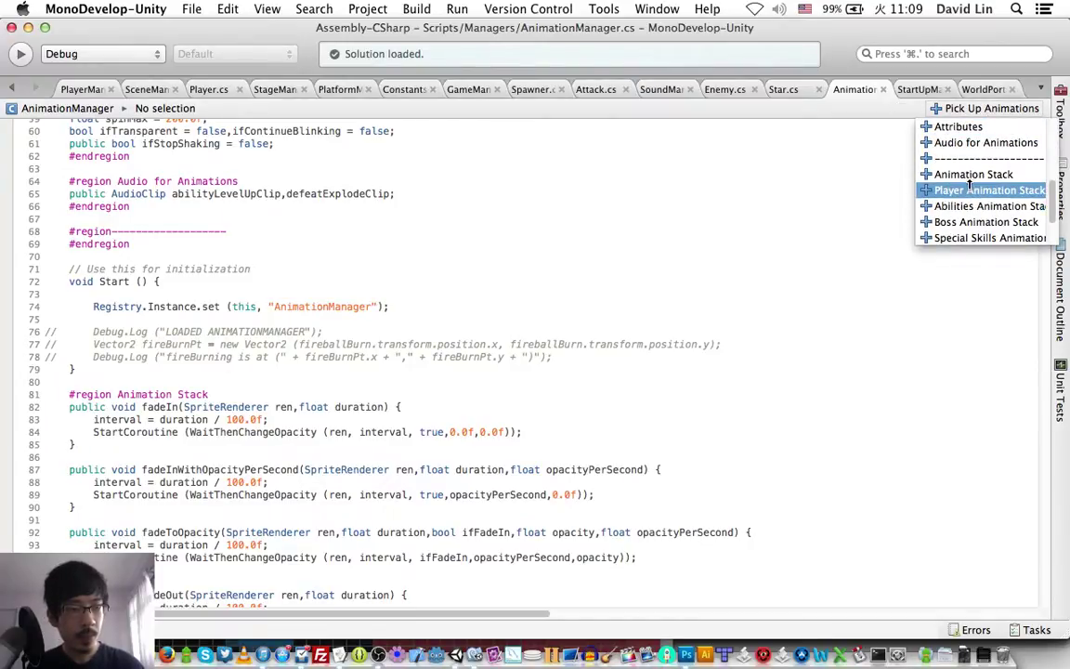
click(973, 174)
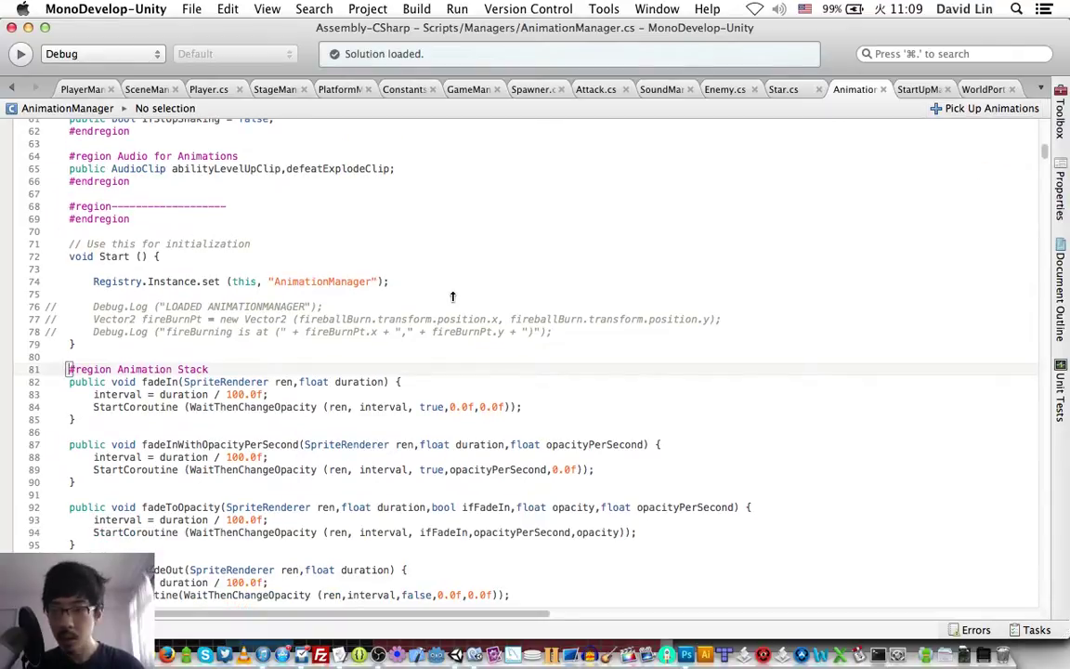
scroll(452, 296, down, 2)
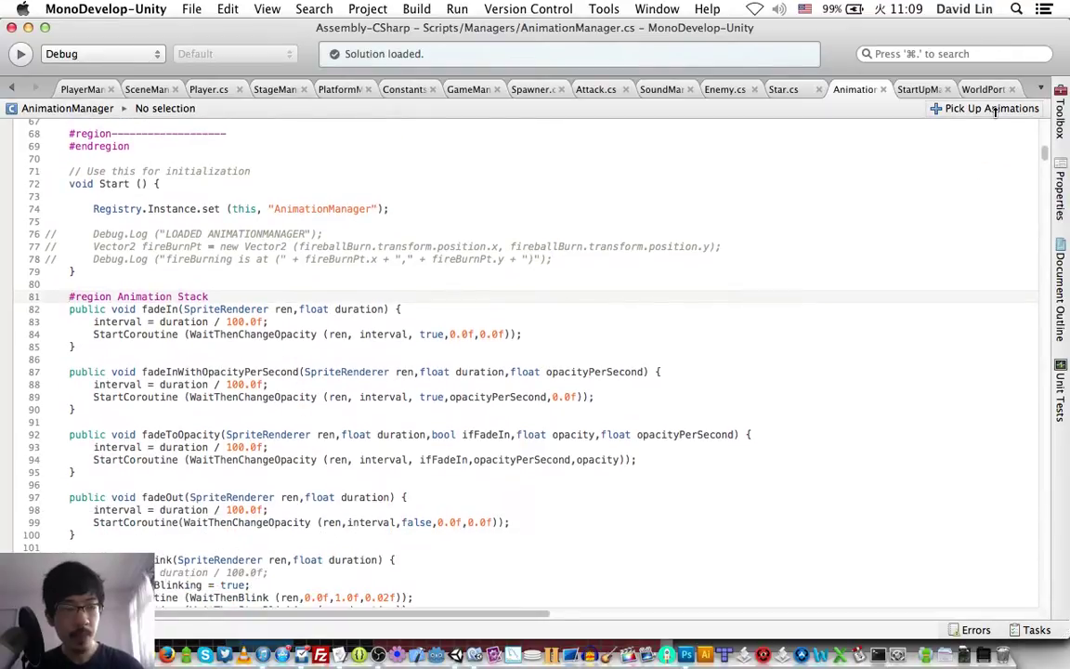
click(987, 108)
scroll(963, 205, down, 3)
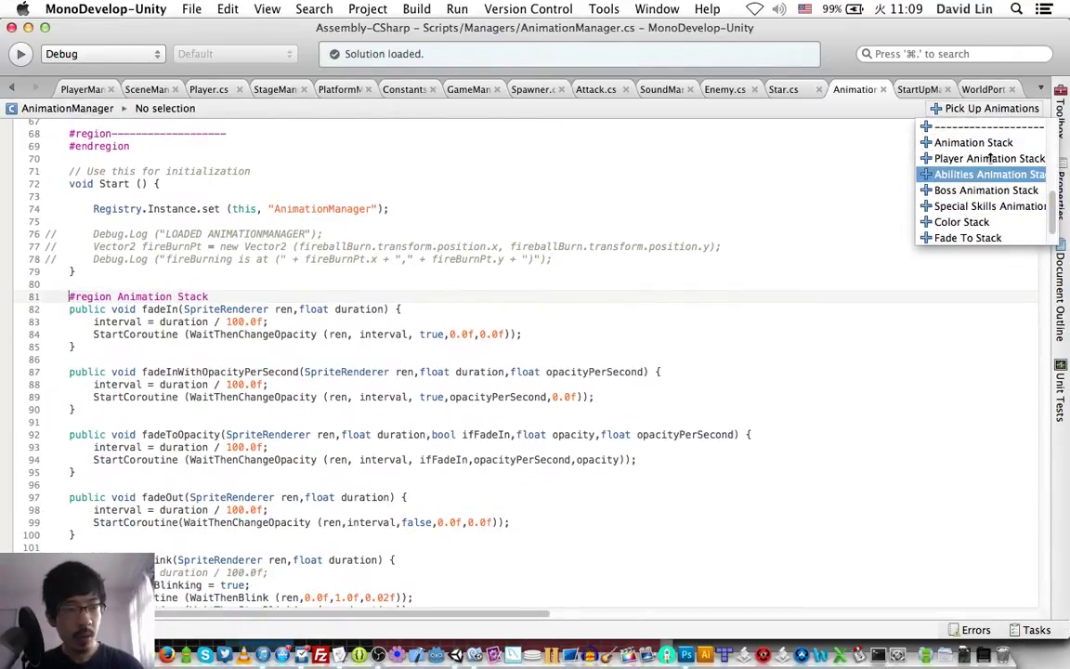
click(966, 159)
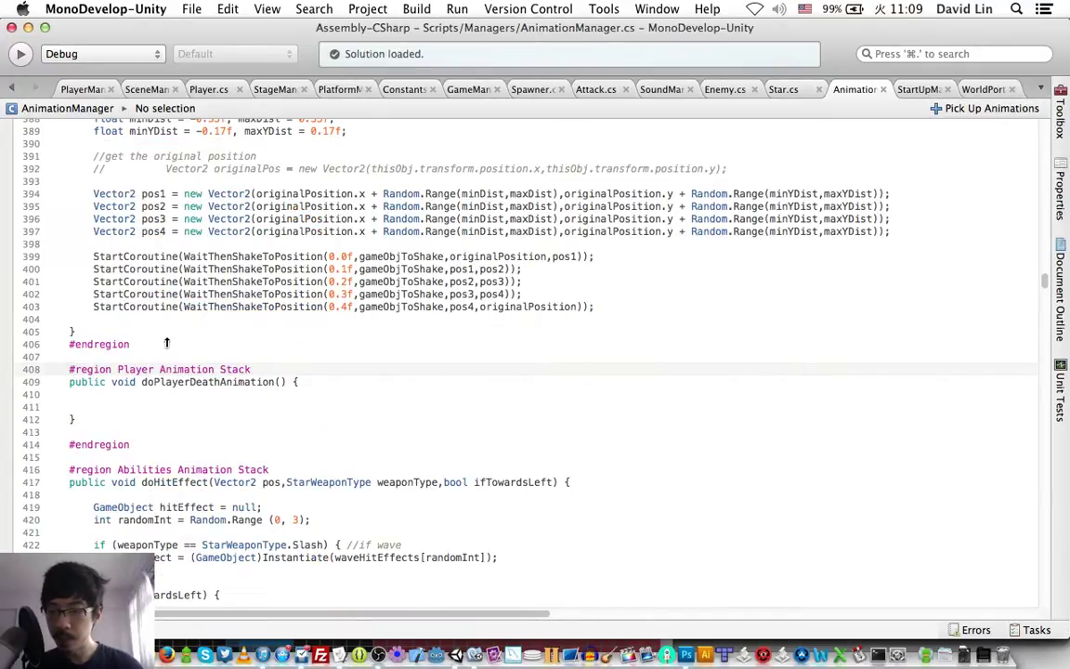
After the #endregion on line 406, add blank lines and type #region on line 408
click(160, 345)
key(Return)
key(Return)
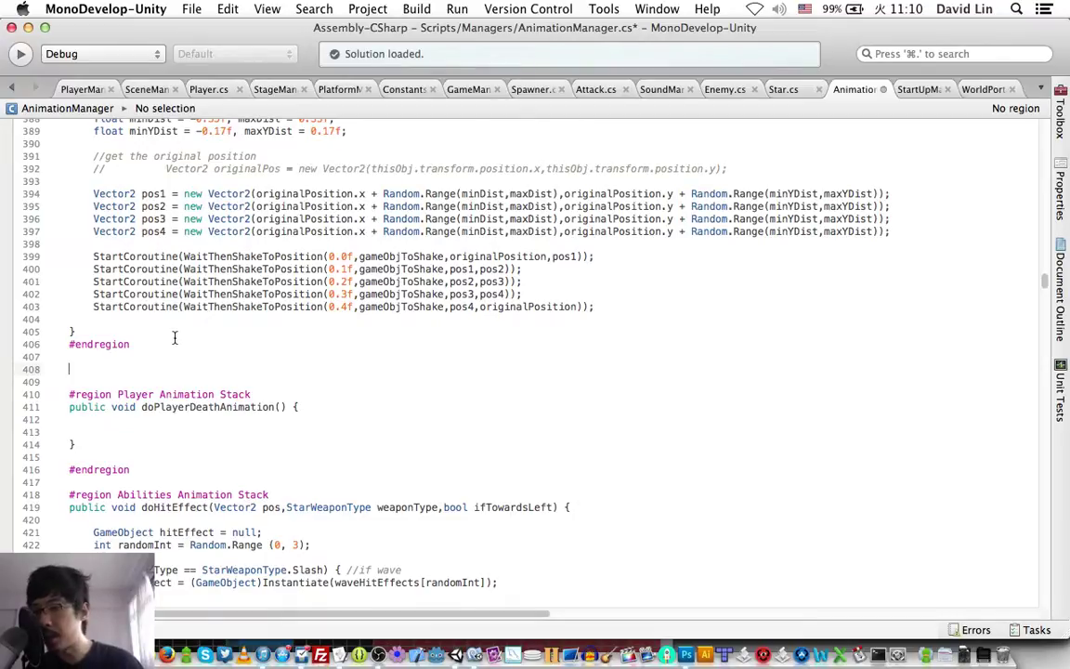
text(#region)
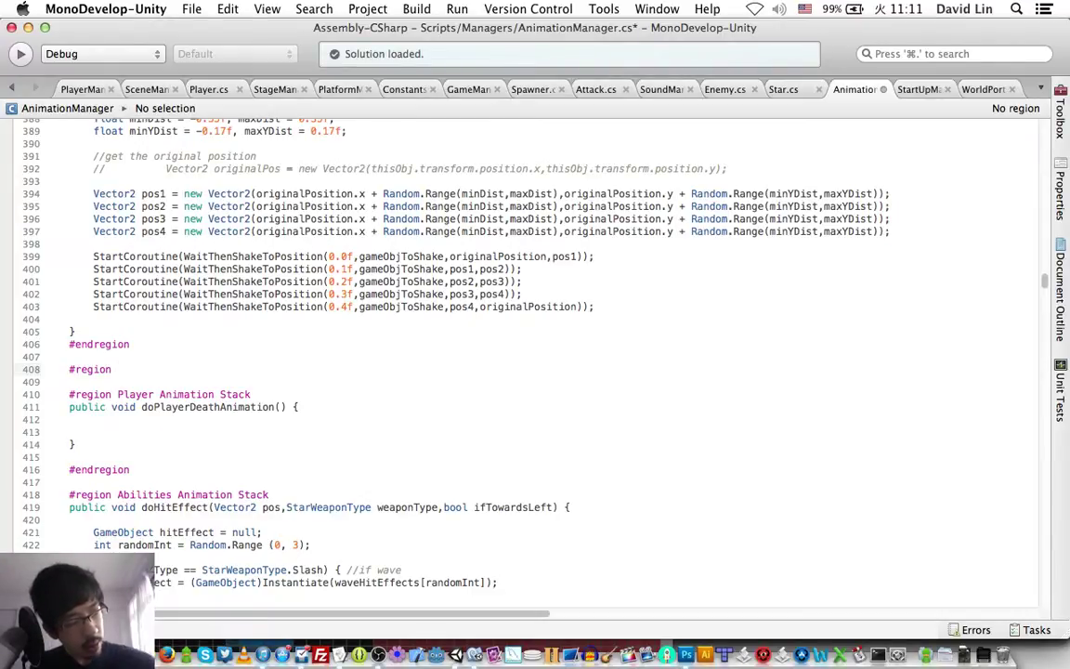
Name the region 'Pick Up Animation Stack', close it with #endregion, and save
text(P)
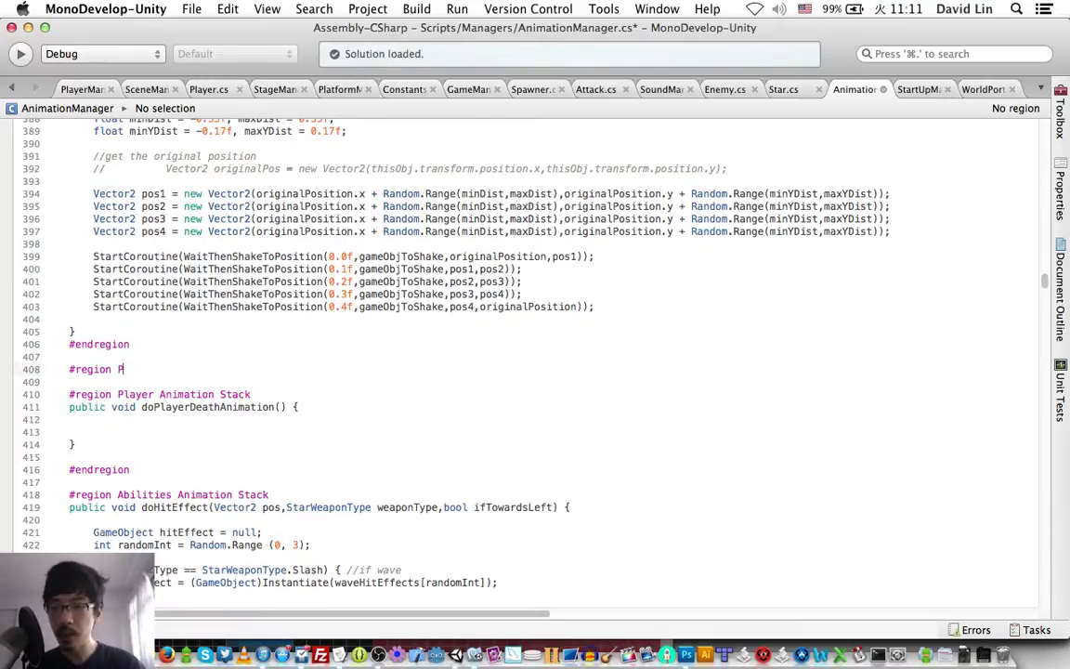
text(ick Up Animat)
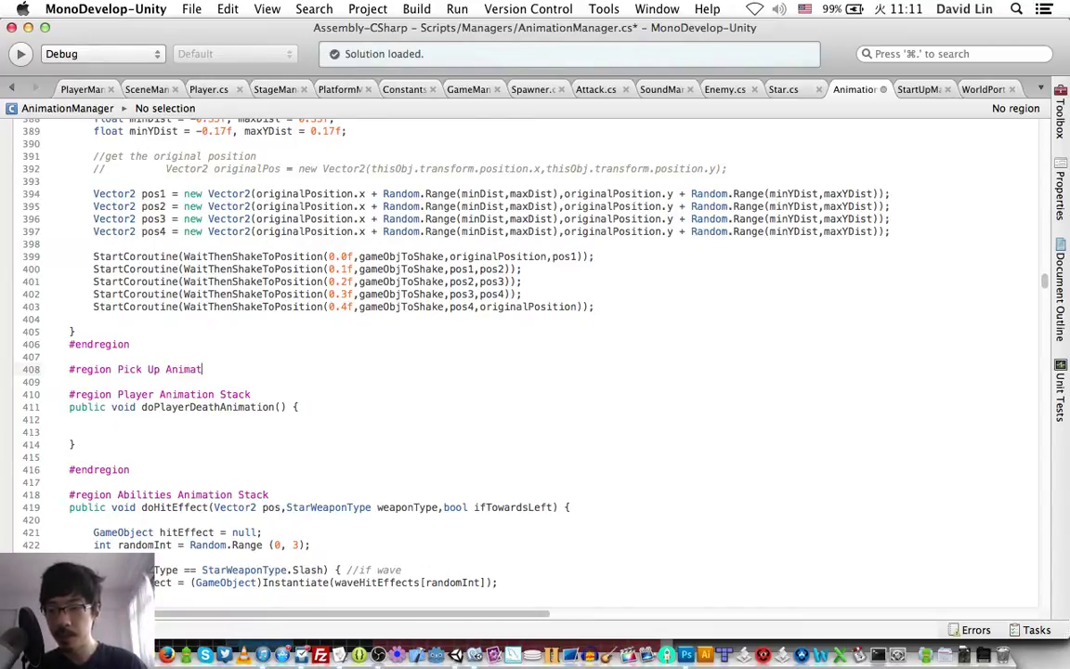
text(ion Stack)
key(Return)
key(Return)
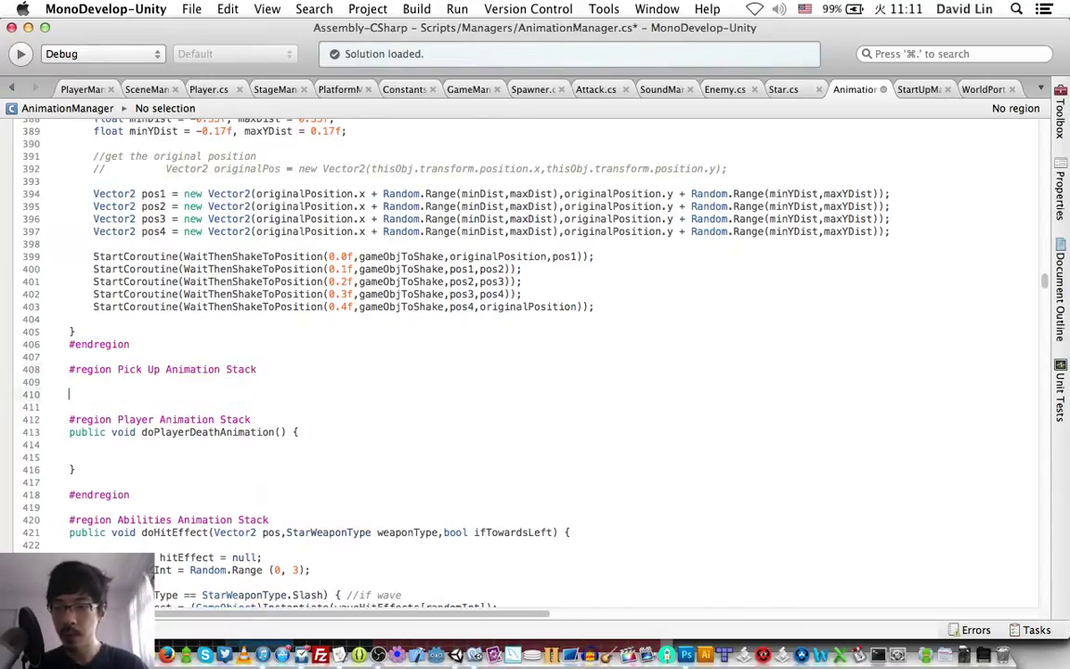
text(#endr)
key(Return)
key(Up)
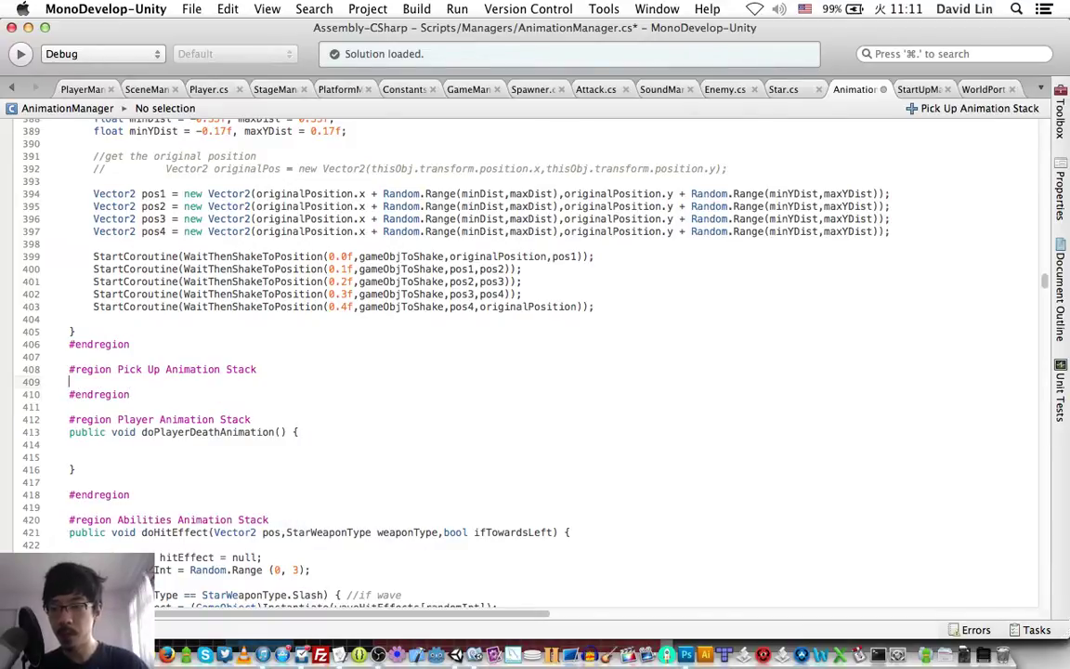
key(Return)
key(Up)
key(super+s)
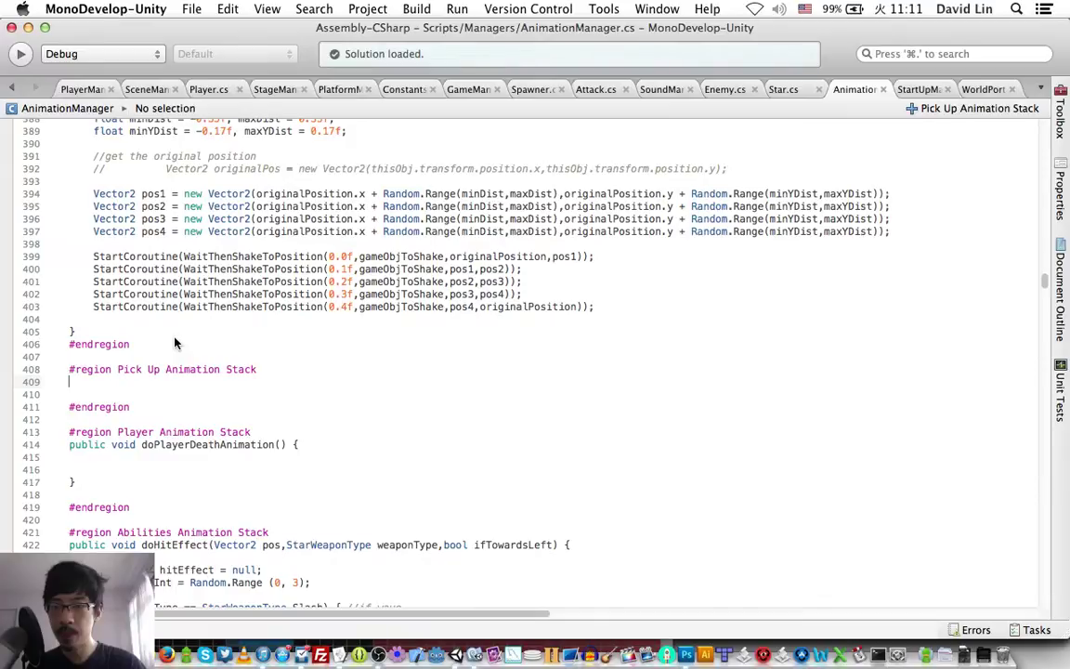
Write an empty public void doManaPickUpAnimation() method inside the region and save the script
text(public void do)
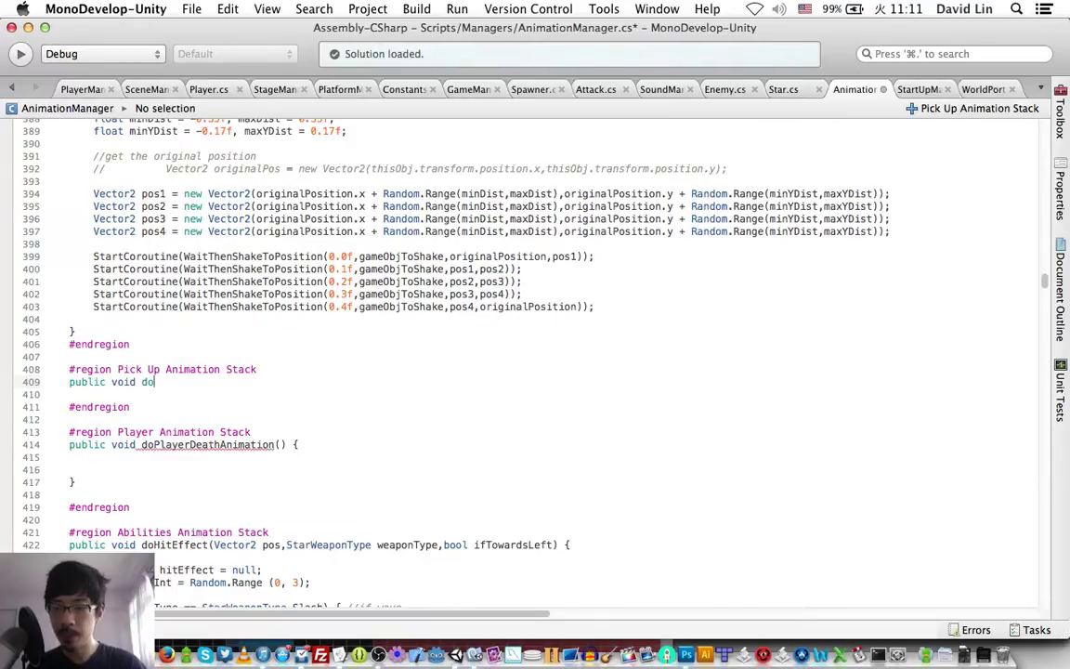
text(ManaPick)
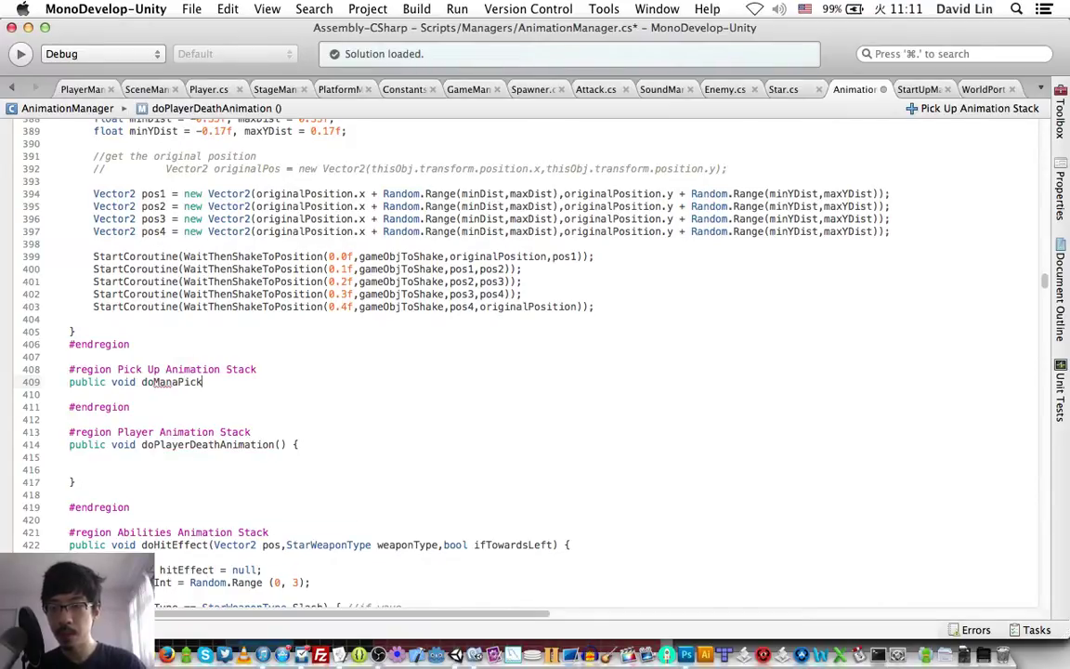
key(BackSpace)
key(BackSpace)
key(BackSpace)
key(BackSpace)
text(Orb)
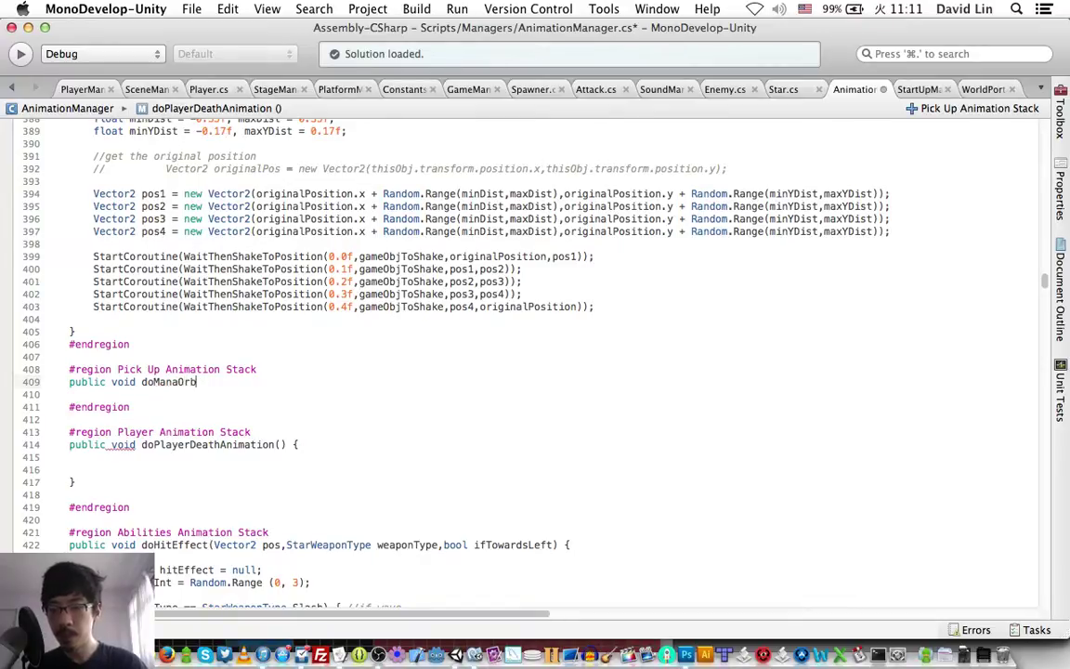
key(BackSpace)
key(BackSpace)
key(BackSpace)
text(Pick)
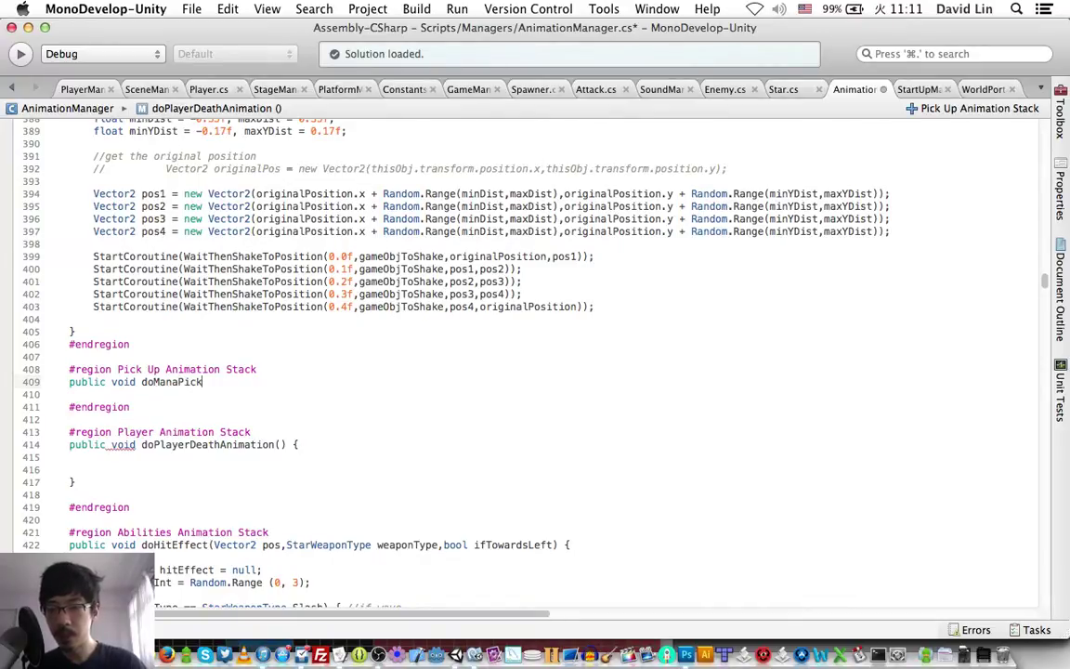
text(Up)
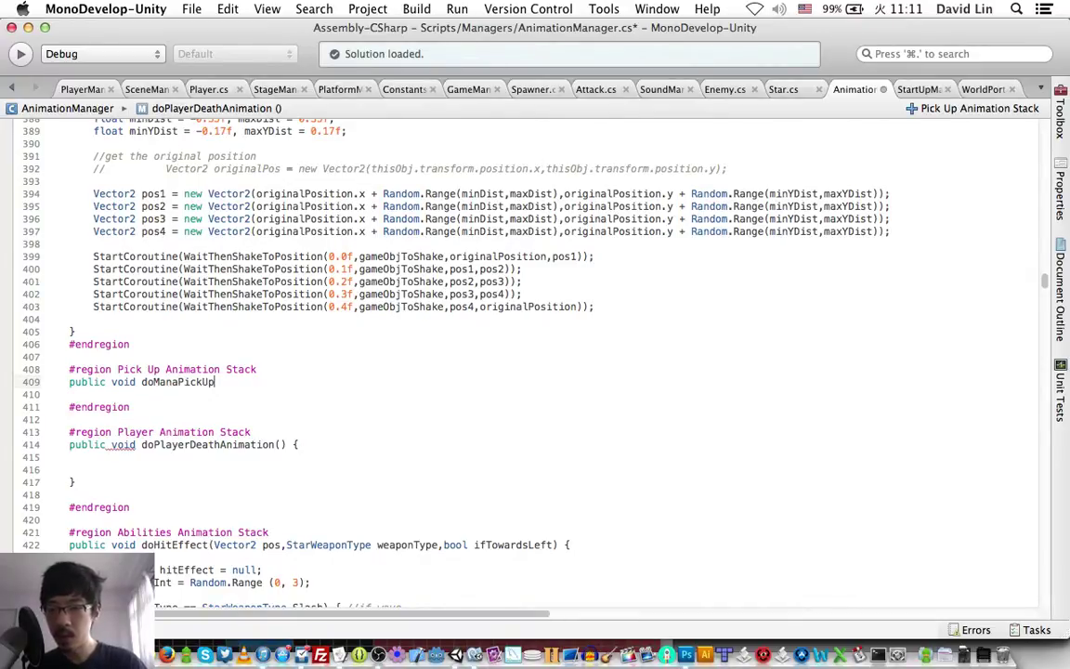
text(Animation)
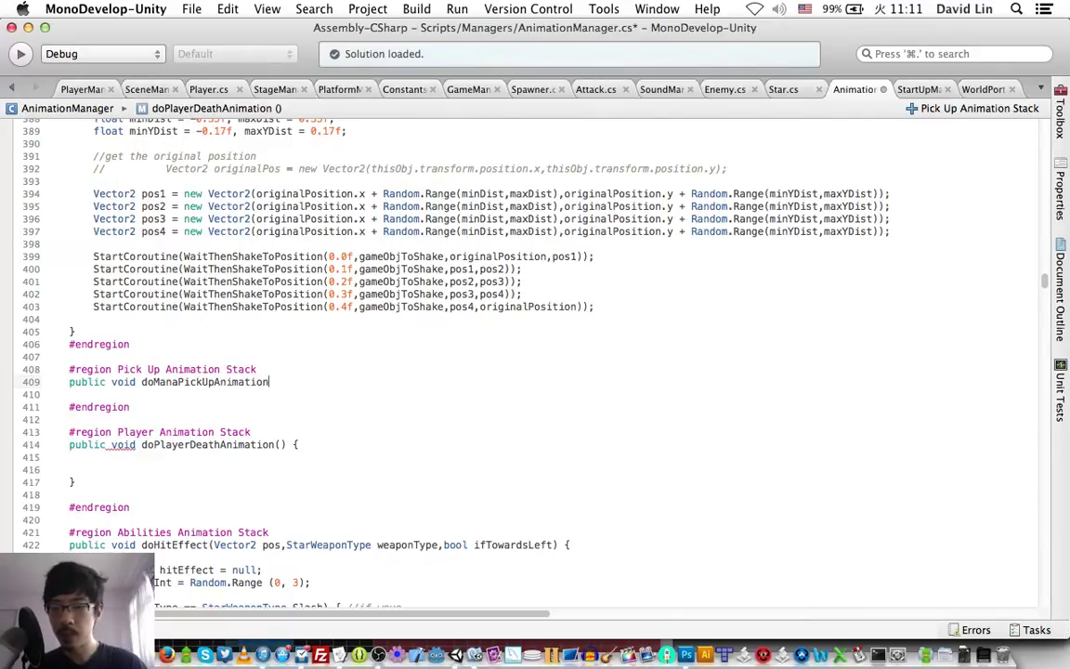
text(() {)
key(Return)
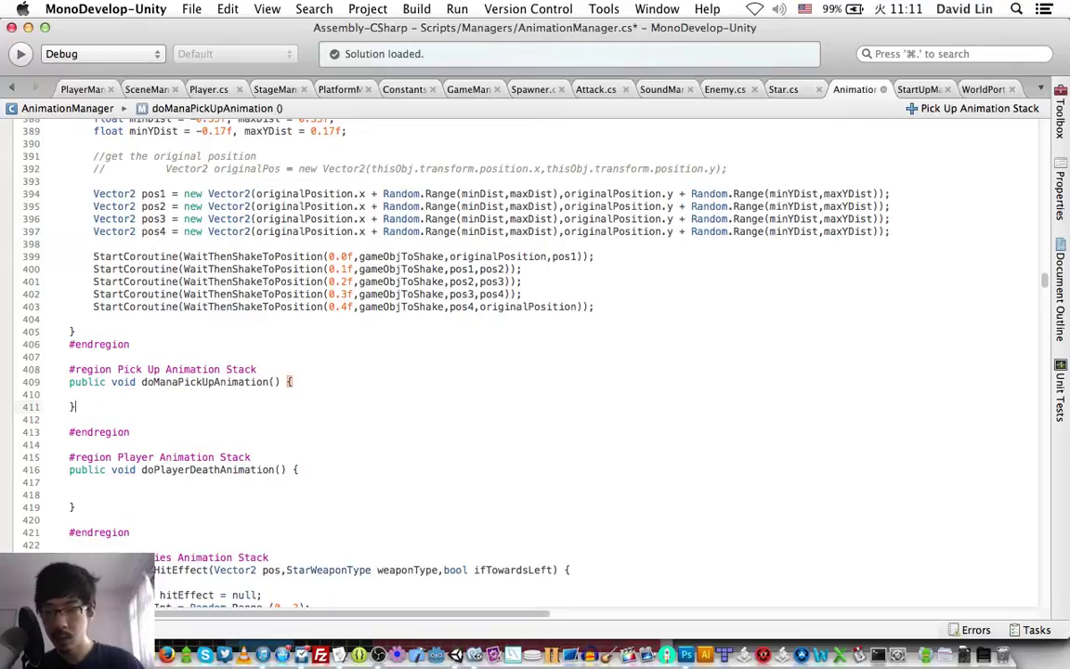
key(Return)
key(super+s)
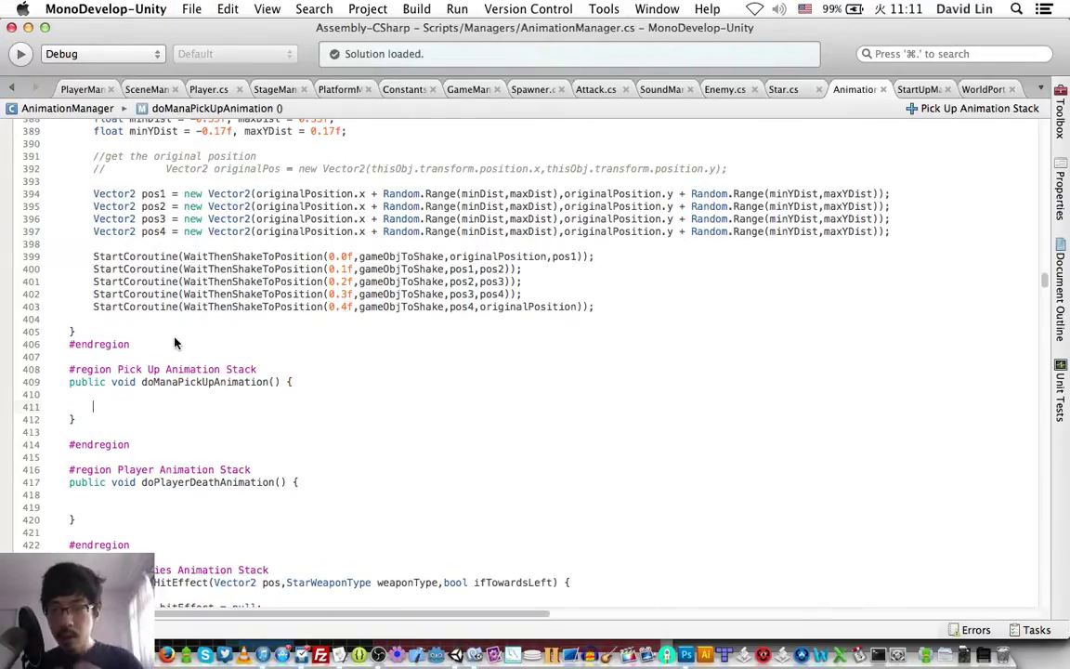
Bring Unity to the front and switch to the Scene view
click(456, 651)
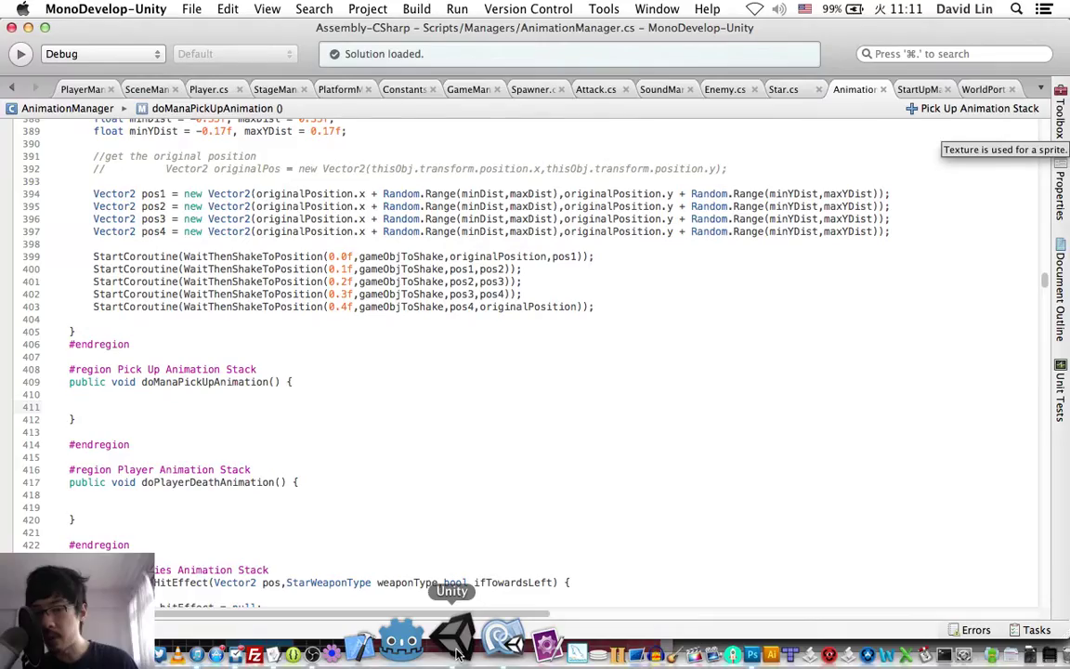
click(458, 651)
click(32, 73)
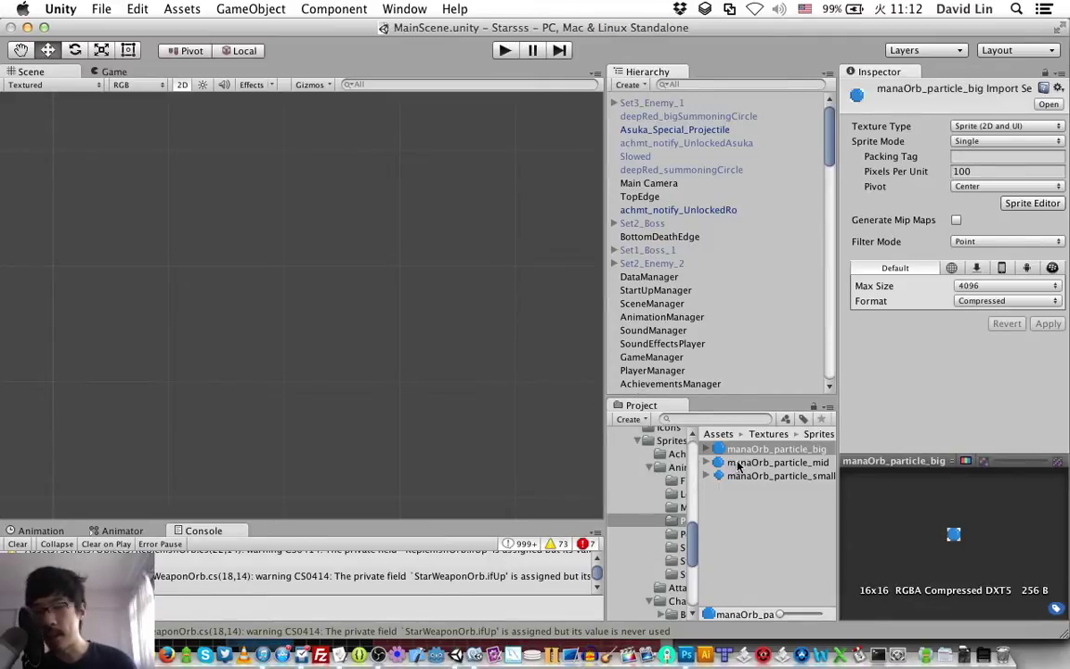
Drag manaOrb_particle_big, _small and _mid into the scene and centre them in view
click(729, 453)
drag(723, 453, 243, 283)
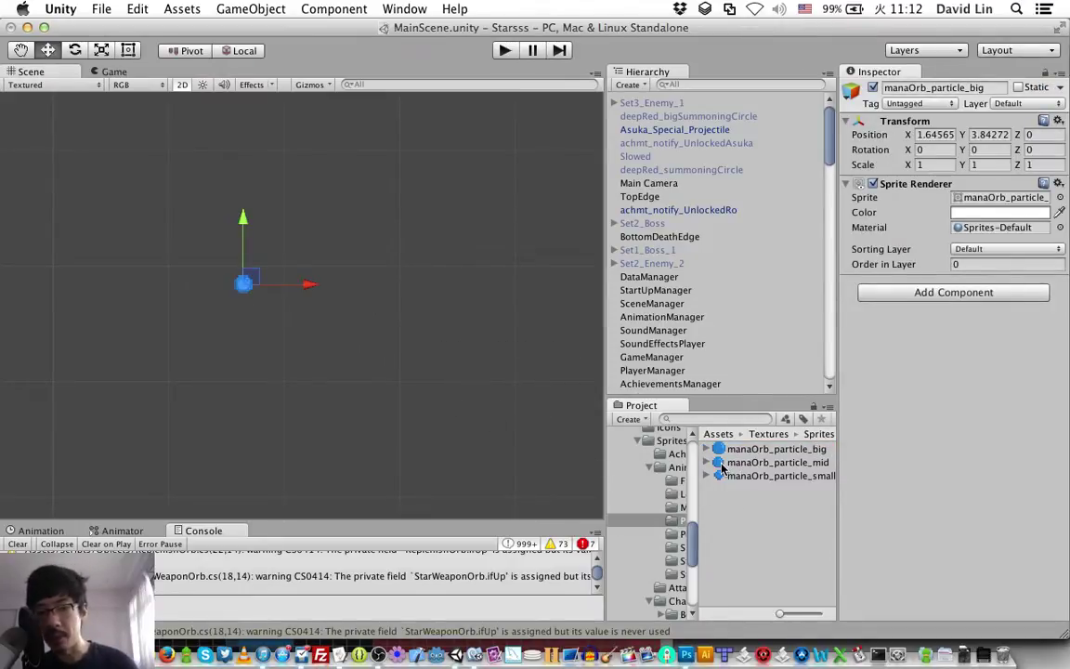
click(717, 471)
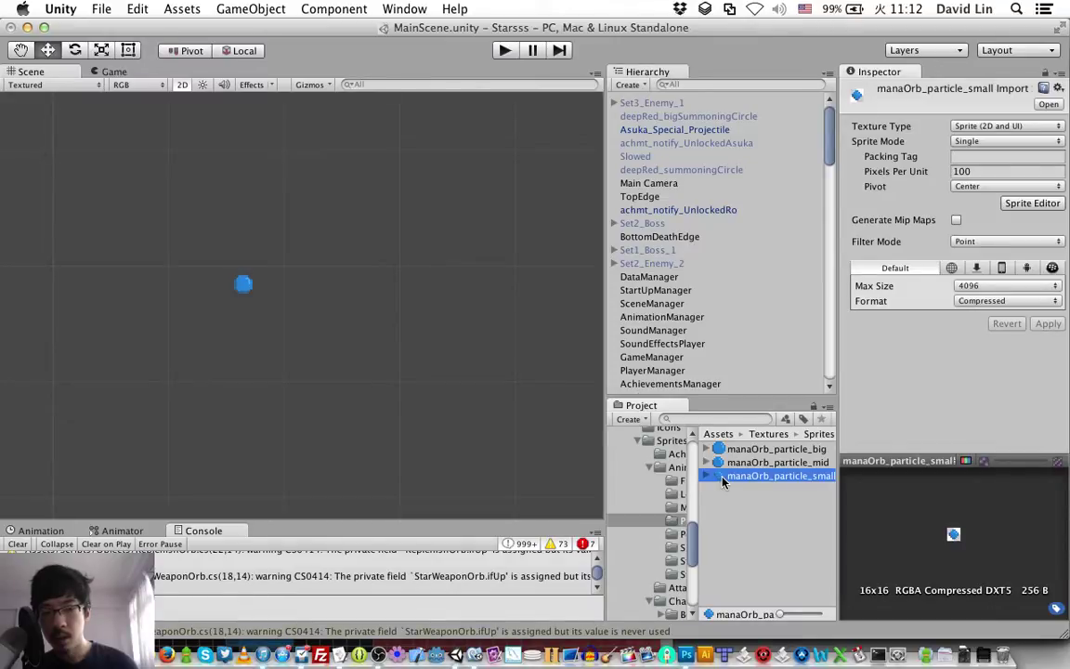
drag(722, 477, 288, 323)
click(721, 464)
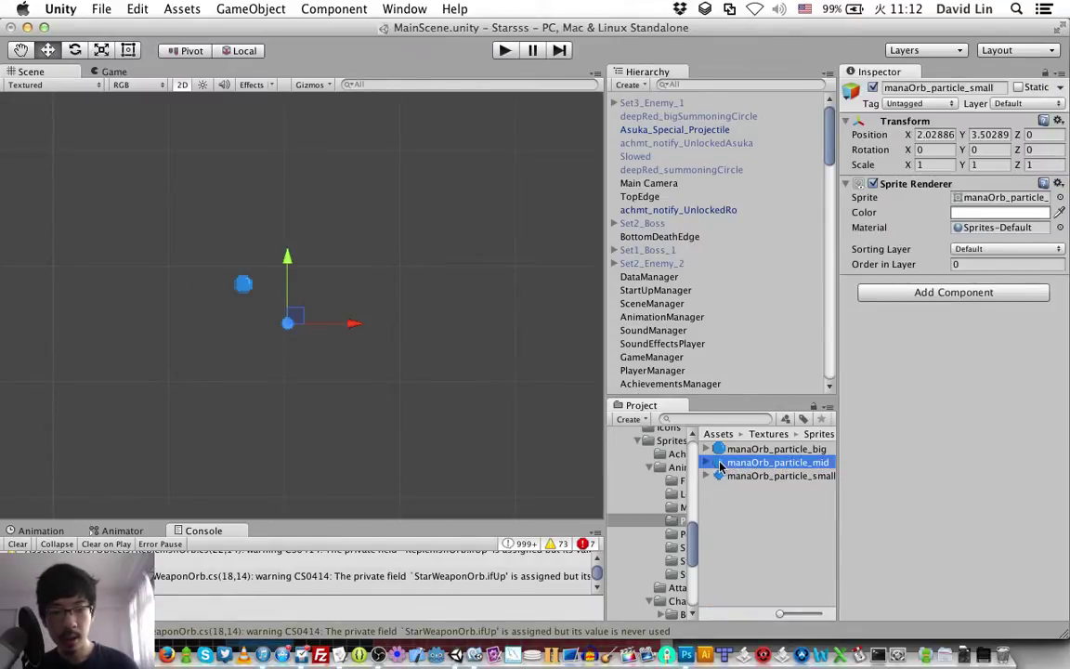
drag(722, 466, 332, 294)
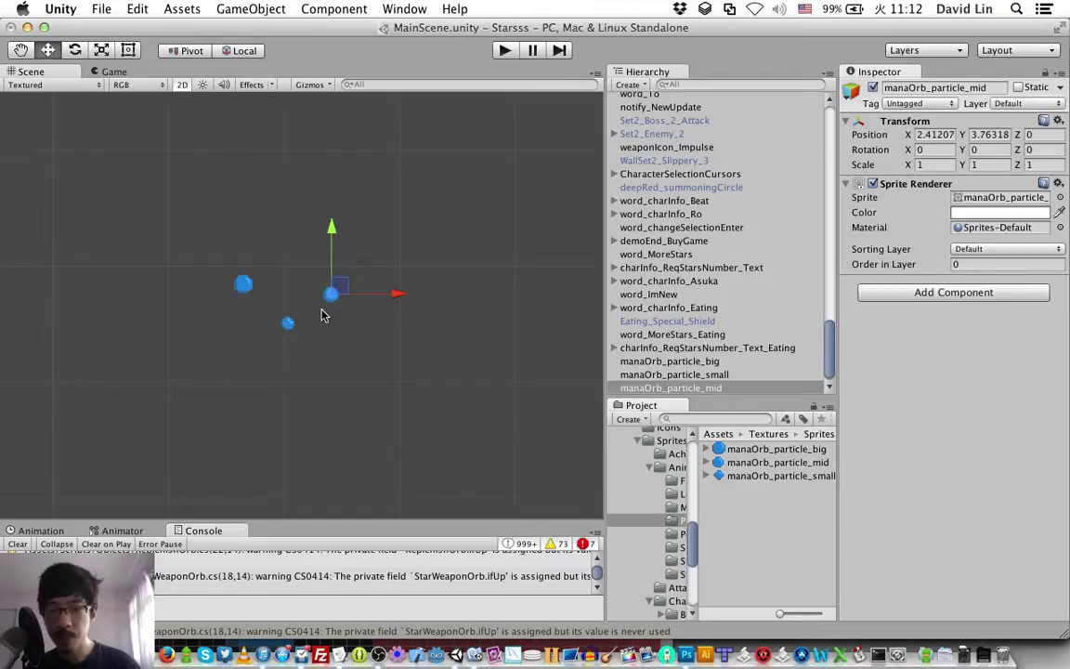
scroll(322, 315, up, 3)
scroll(322, 315, up, 2)
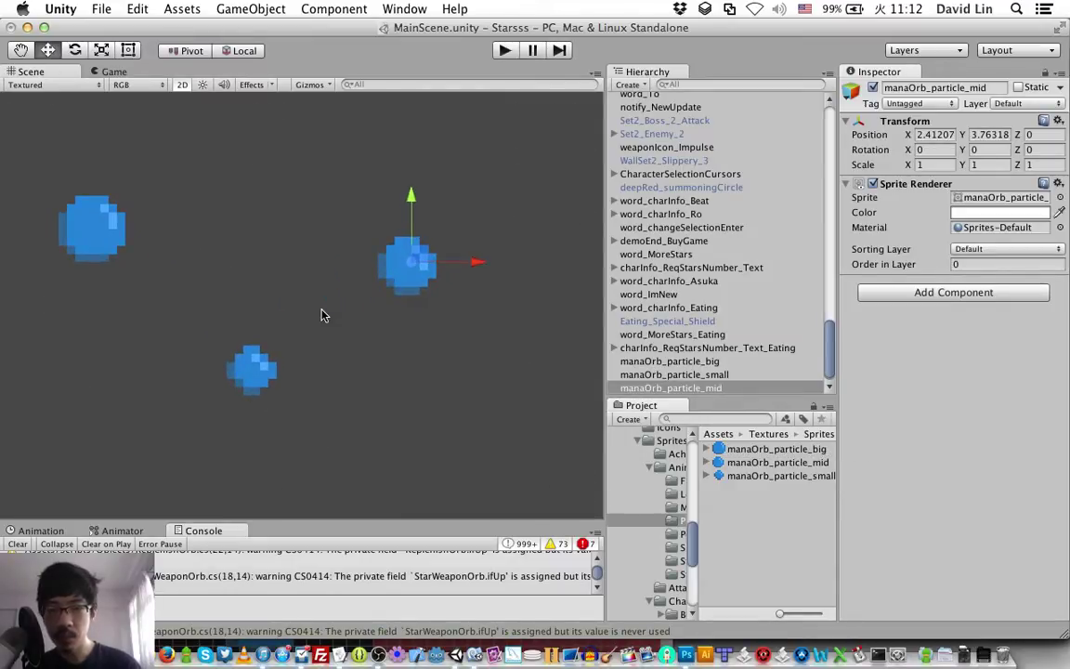
mouse_move(321, 315)
middle_down()
mouse_move(489, 431)
mouse_move(475, 394)
middle_up()
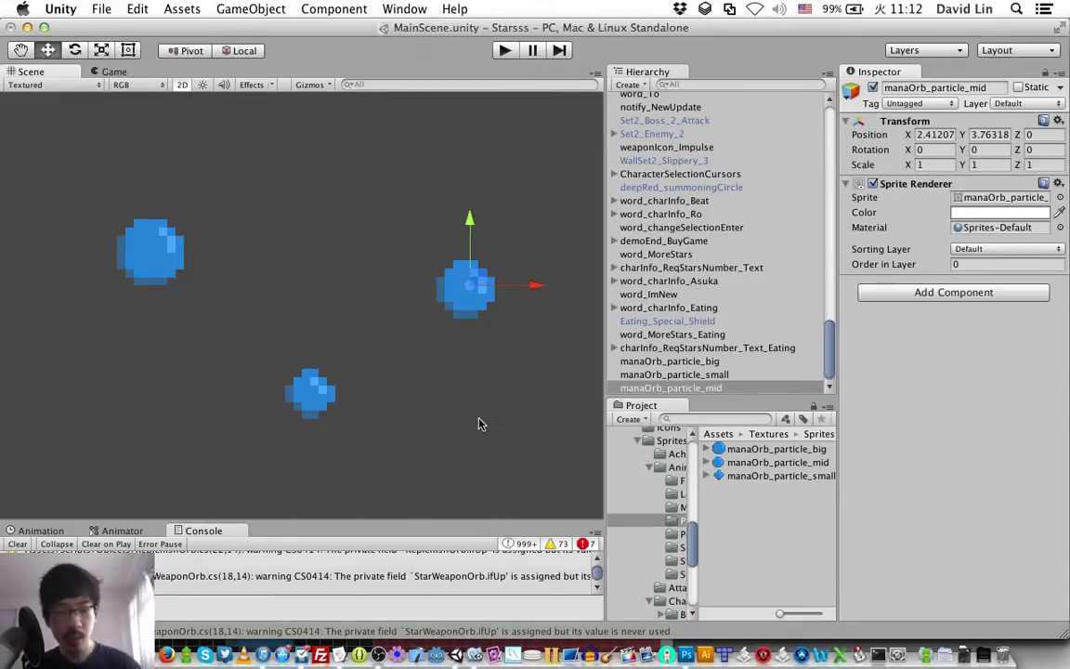
Set Order in Layer to 3 on the big, mid and small orbs, then save the scene
click(137, 254)
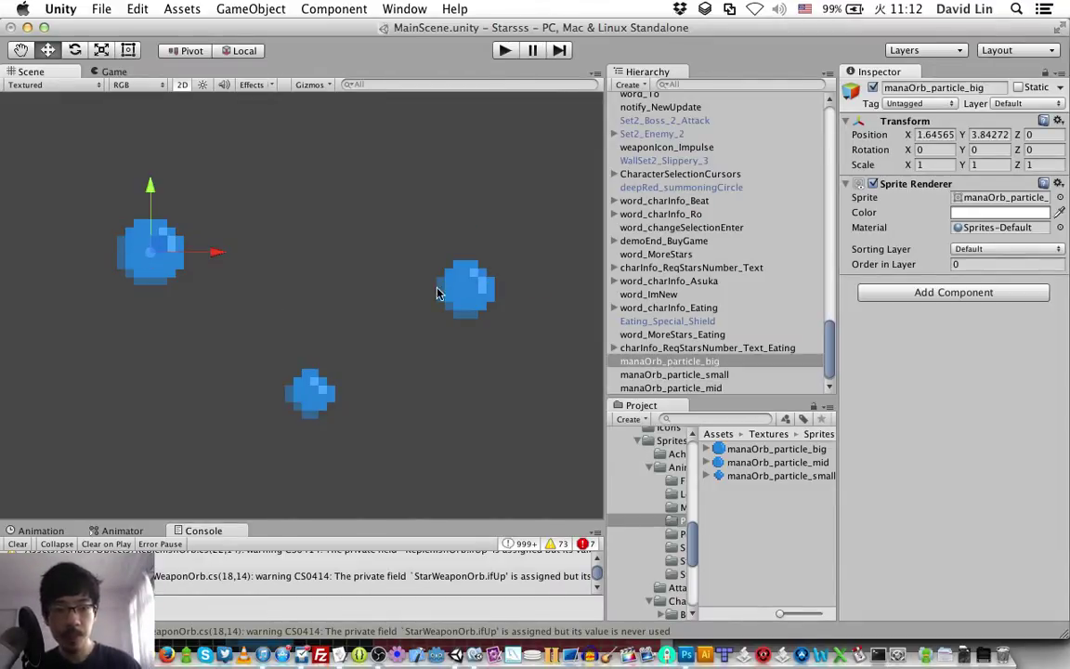
click(982, 266)
text(3)
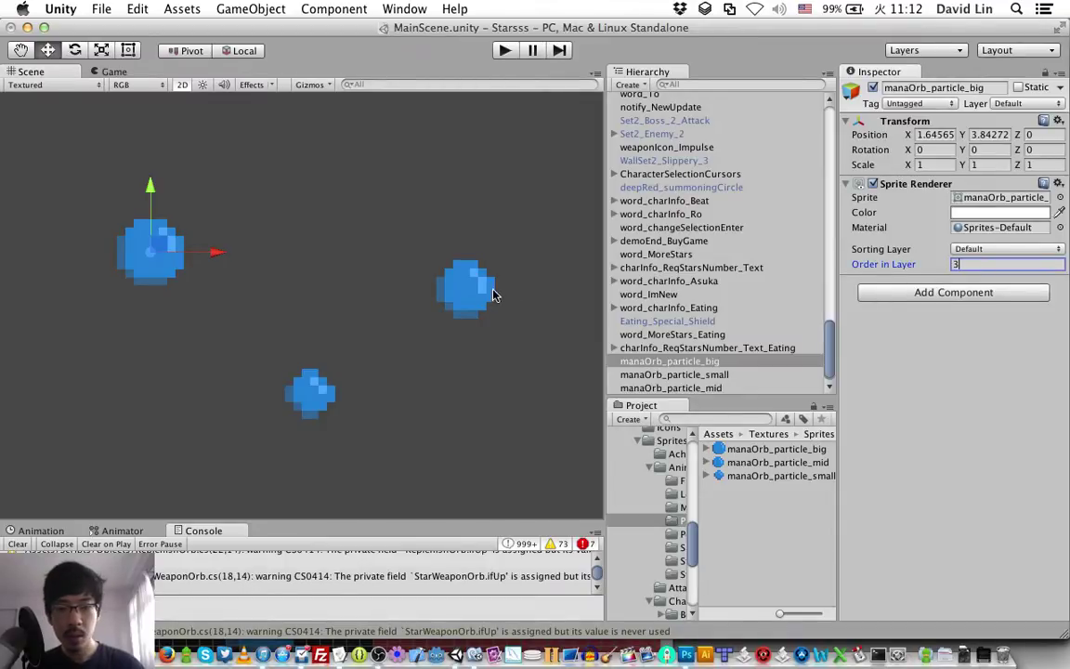
click(477, 290)
click(985, 264)
text(3)
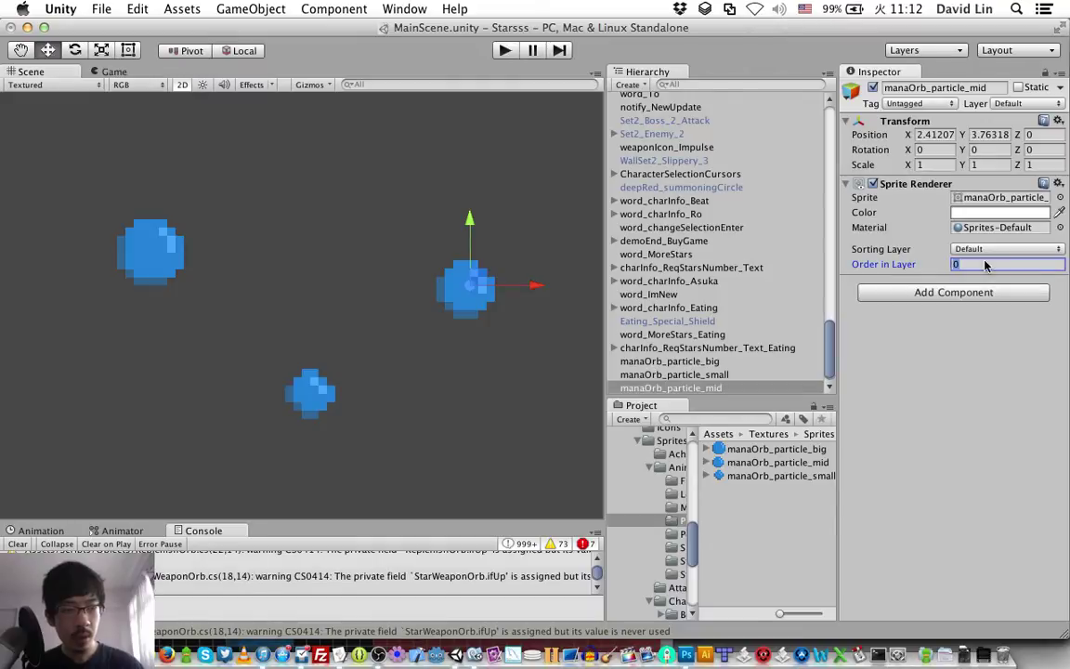
click(311, 396)
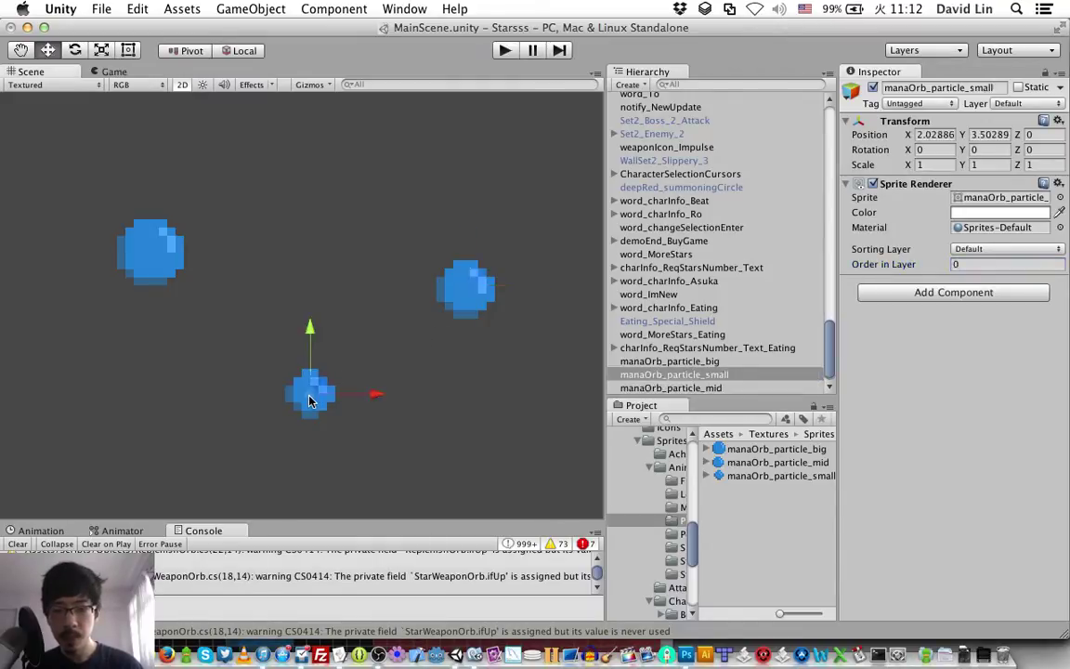
click(864, 264)
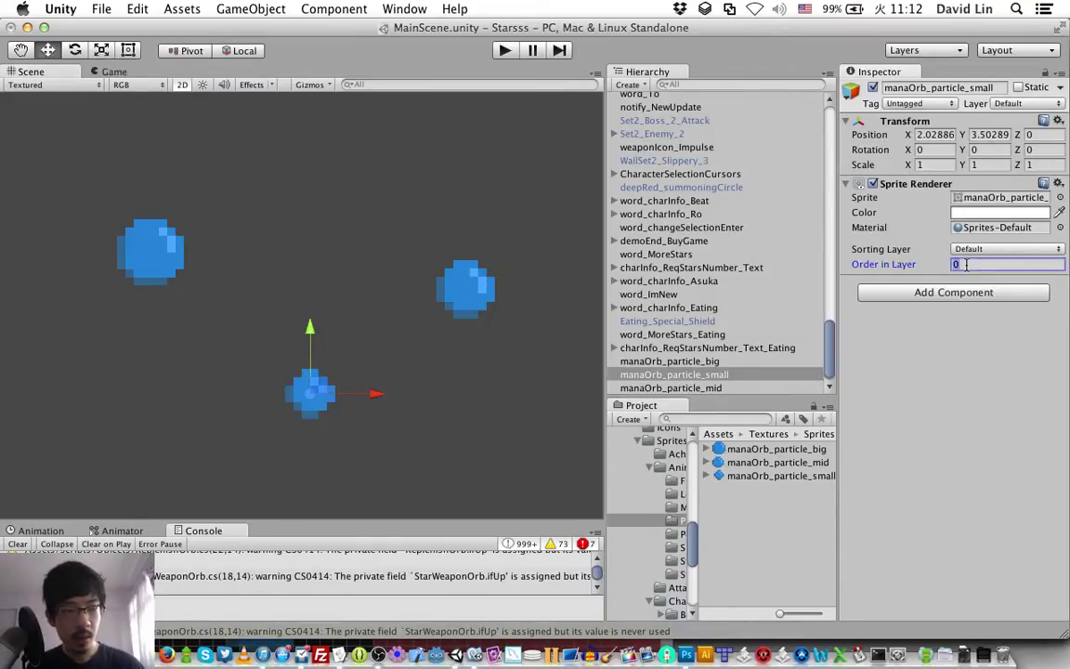
text(3)
key(Return)
key(super+s)
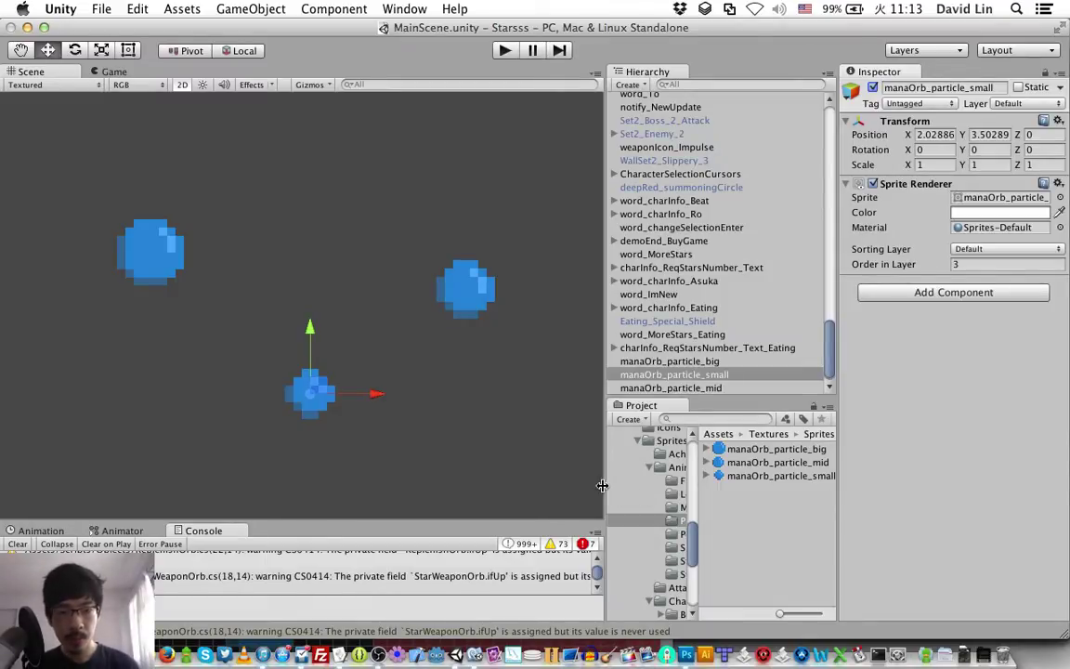
Widen the Hierarchy/Project panels and folder tree, then show the ManaRegen sprite folder
drag(602, 431, 548, 433)
click(638, 529)
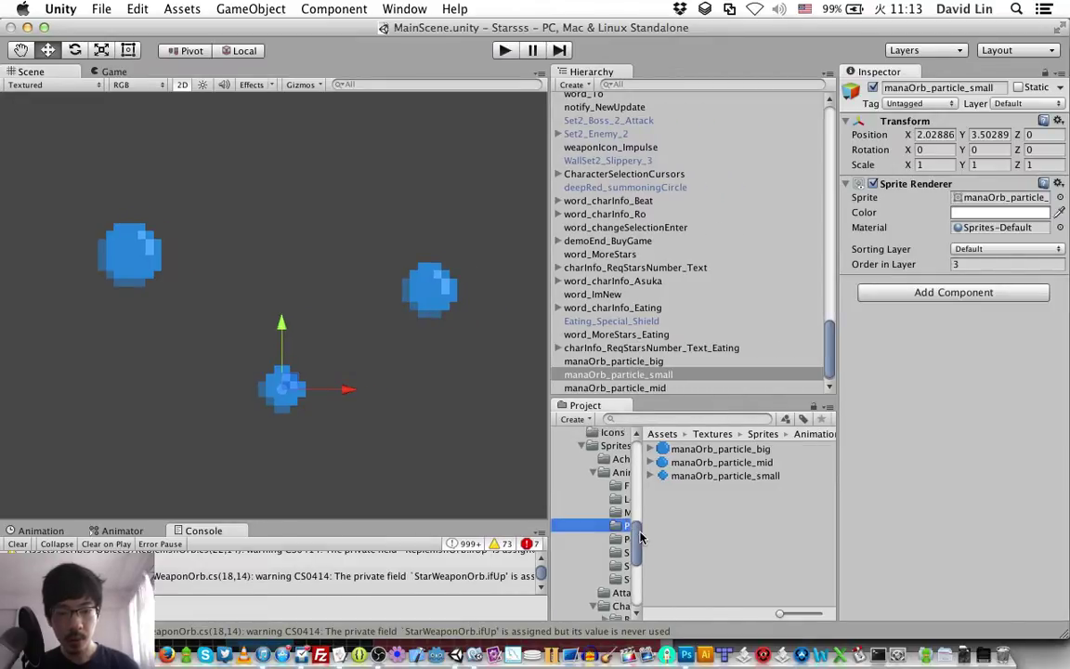
drag(639, 523, 713, 525)
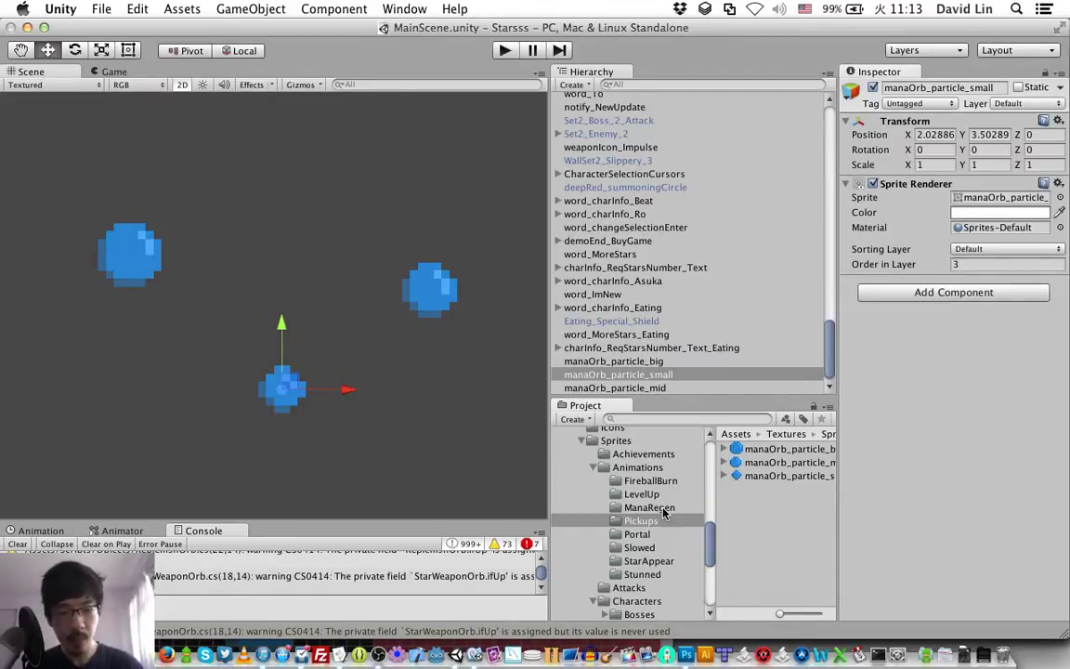
click(651, 508)
Check the OBS stream preview, then return to the Unity editor
click(379, 658)
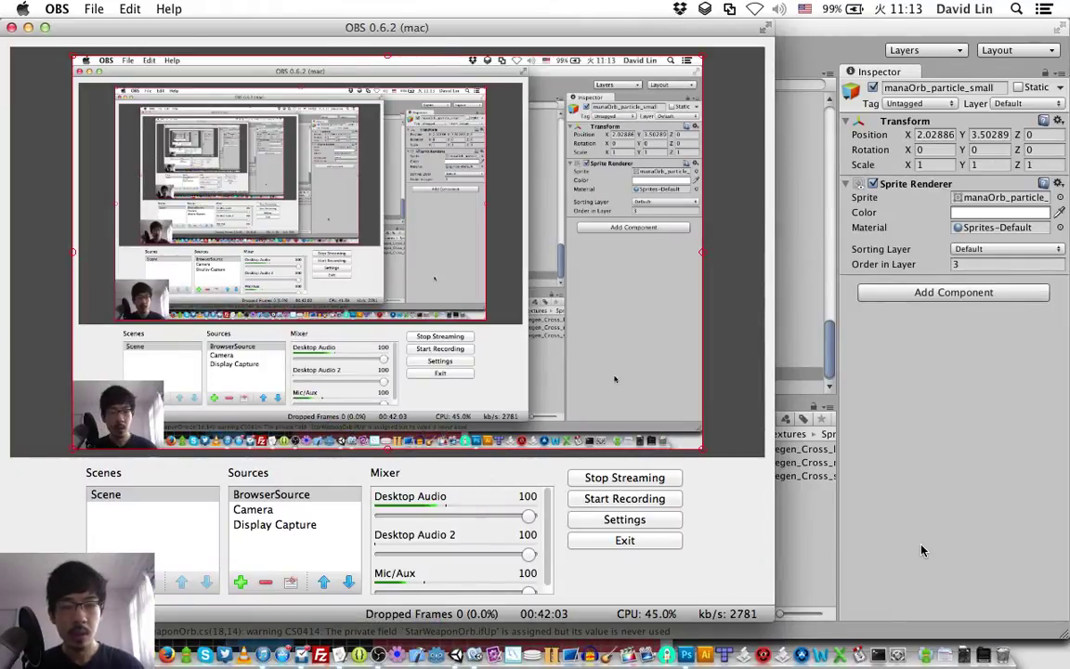
click(817, 539)
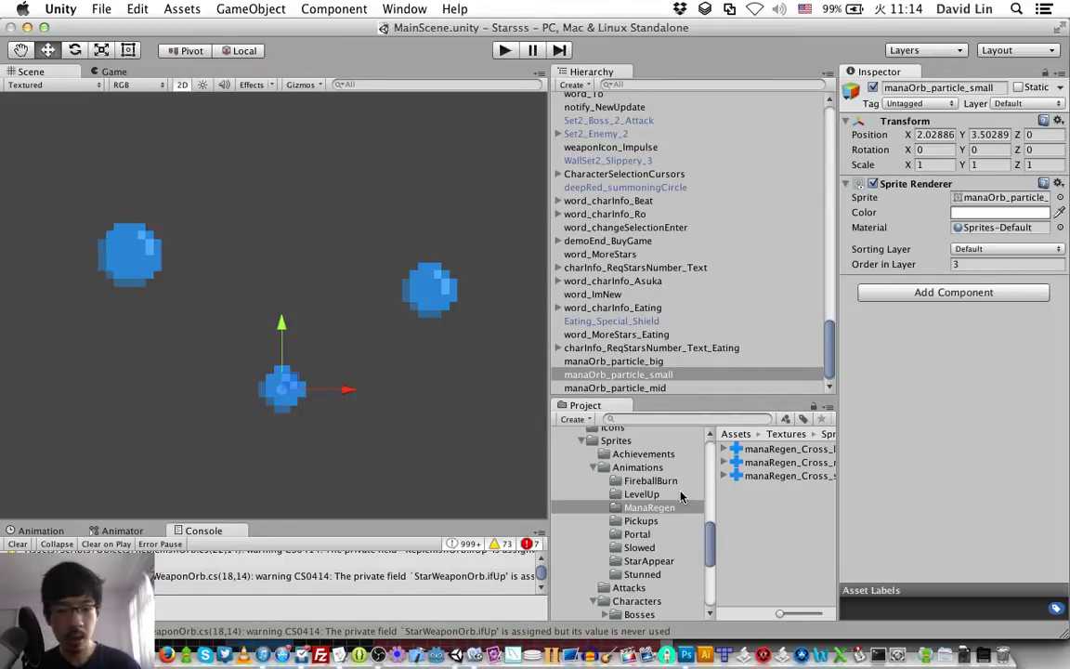
Create a folder named Pickups under Prefabs/Animations and open it
click(680, 497)
scroll(657, 479, down, 5)
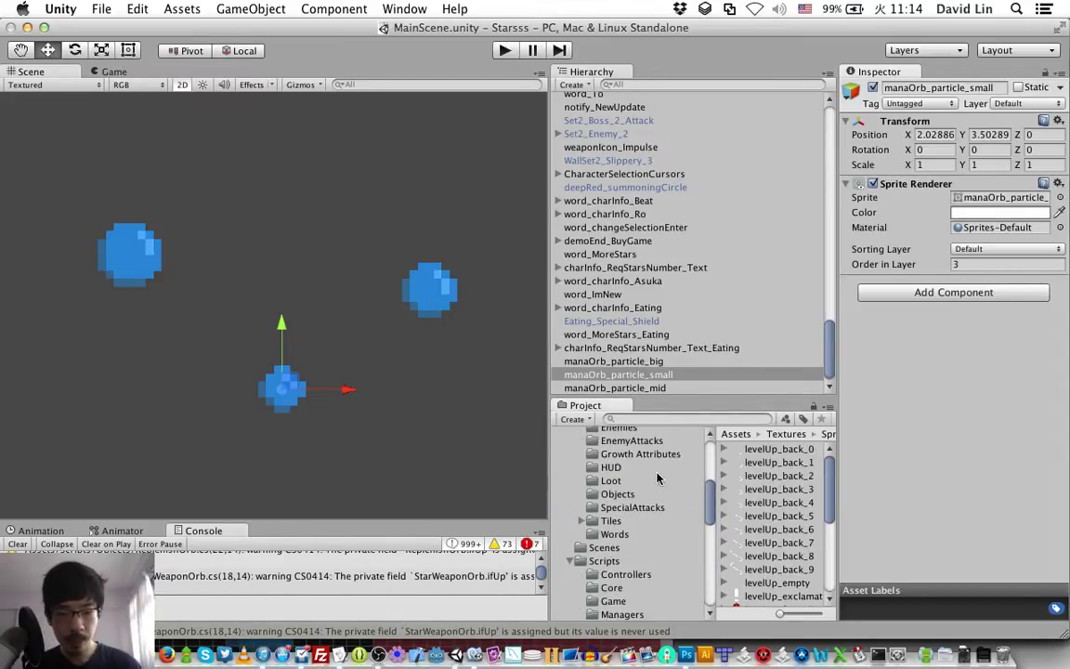
scroll(656, 479, up, 10)
scroll(656, 480, down, 6)
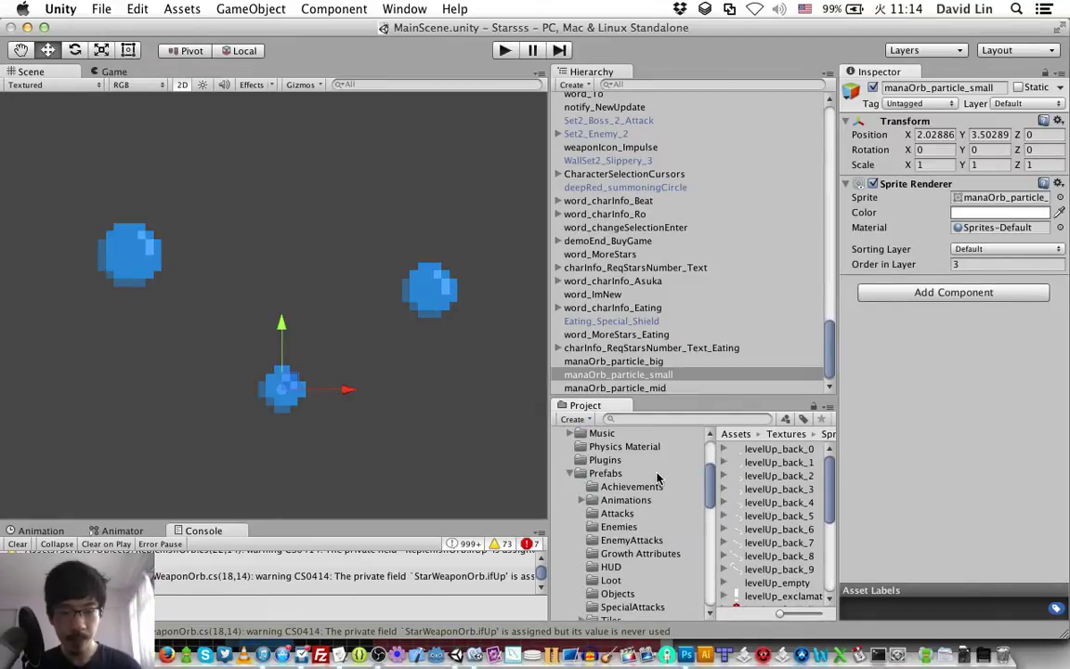
click(628, 500)
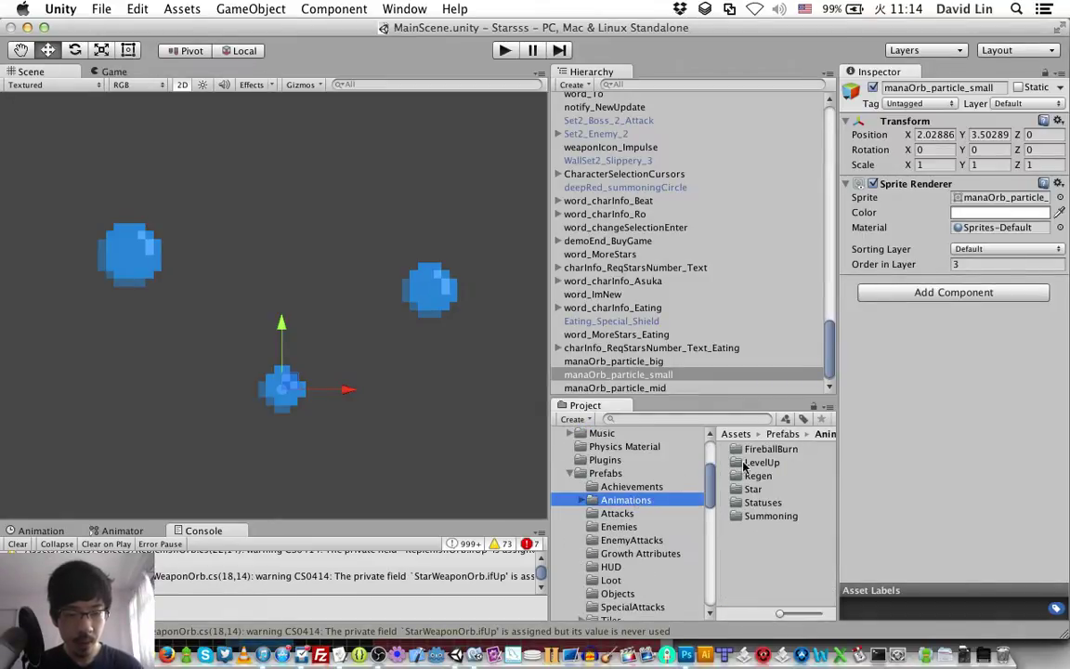
right_click(749, 567)
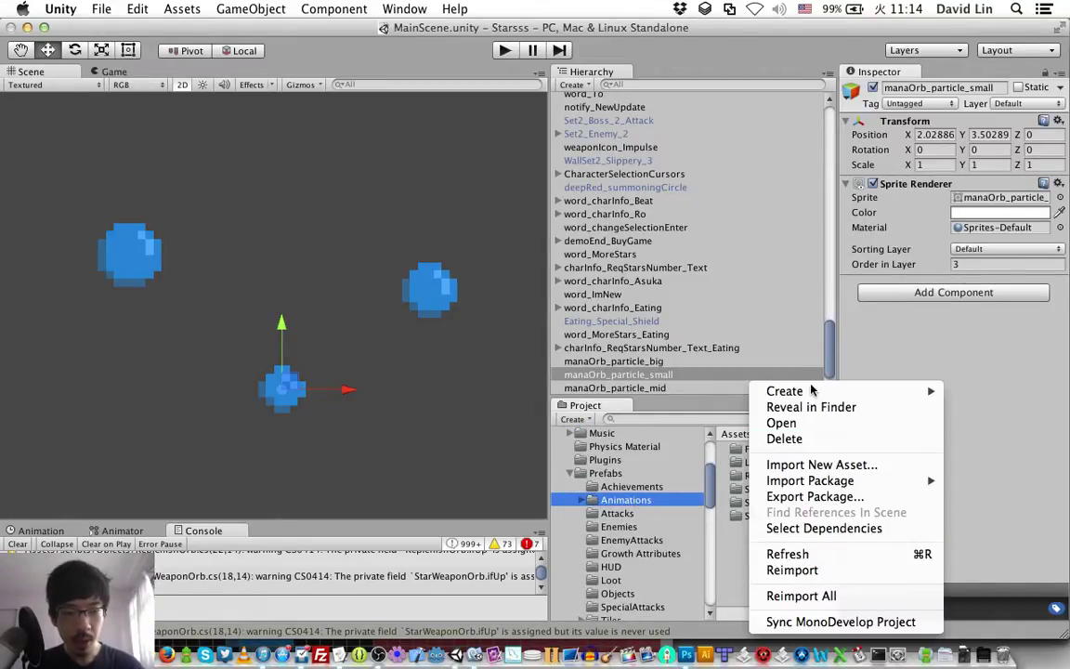
mouse_move(803, 394)
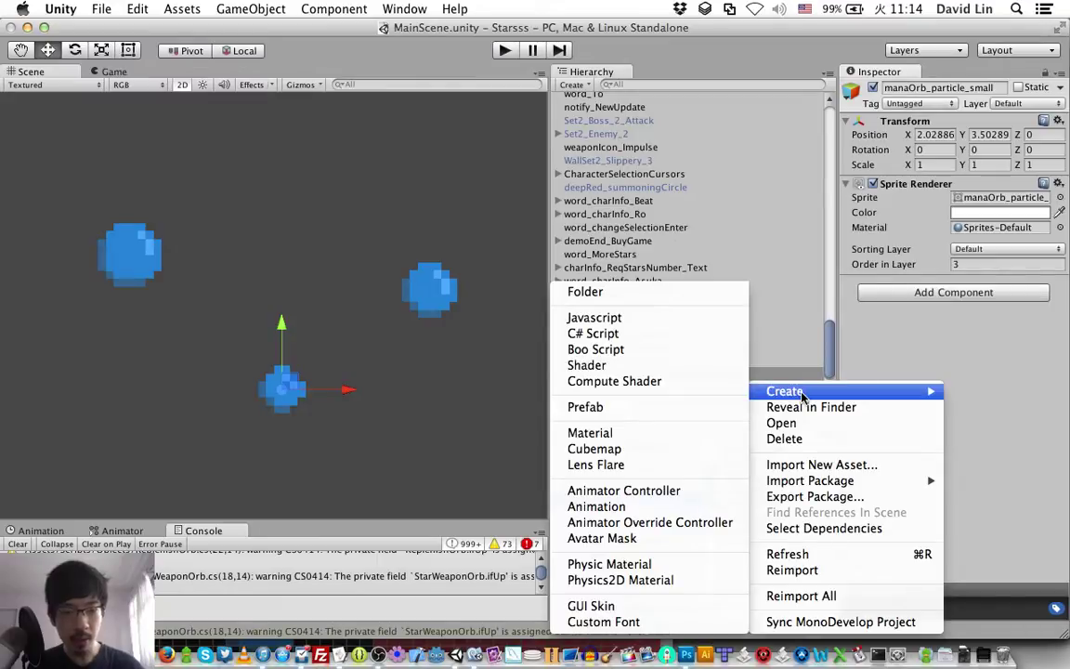
click(656, 295)
text(P)
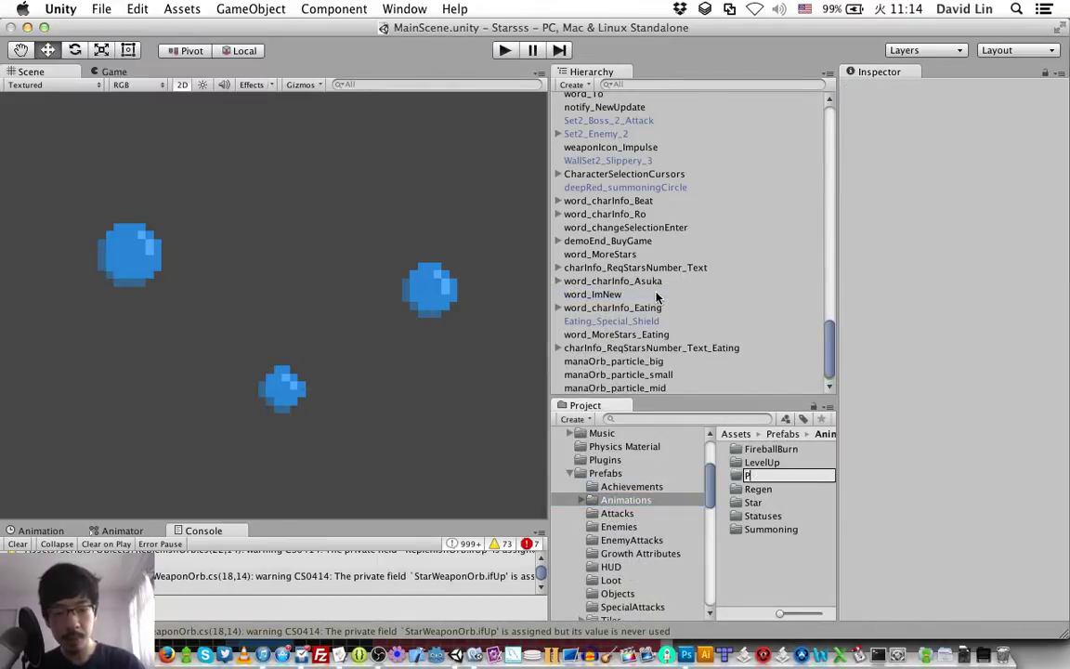
text(ickups)
key(Return)
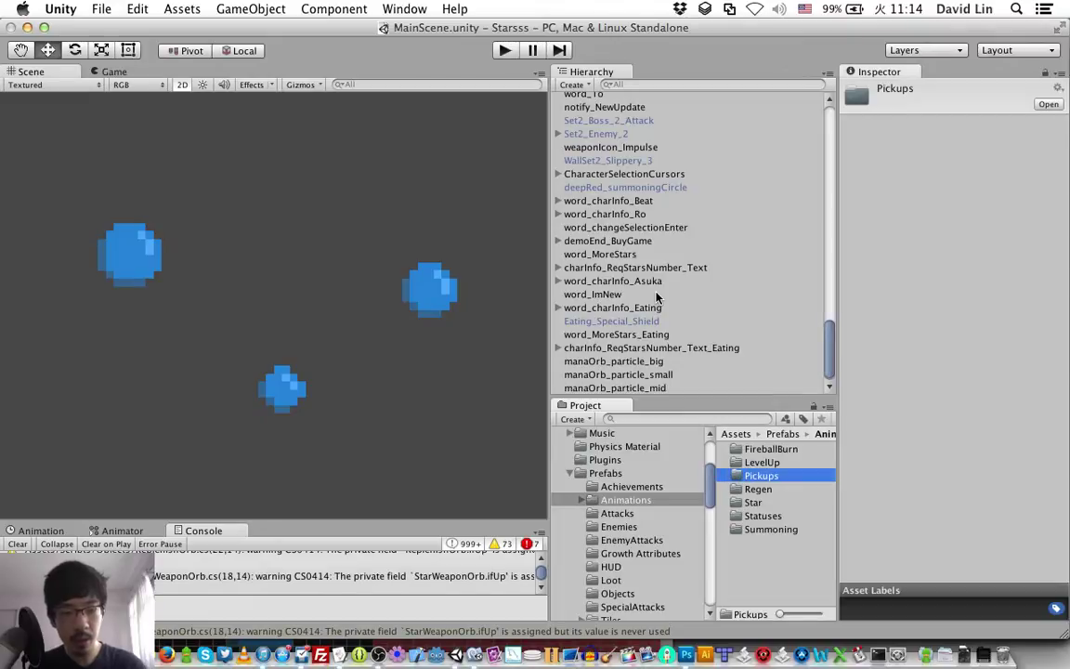
double_click(762, 478)
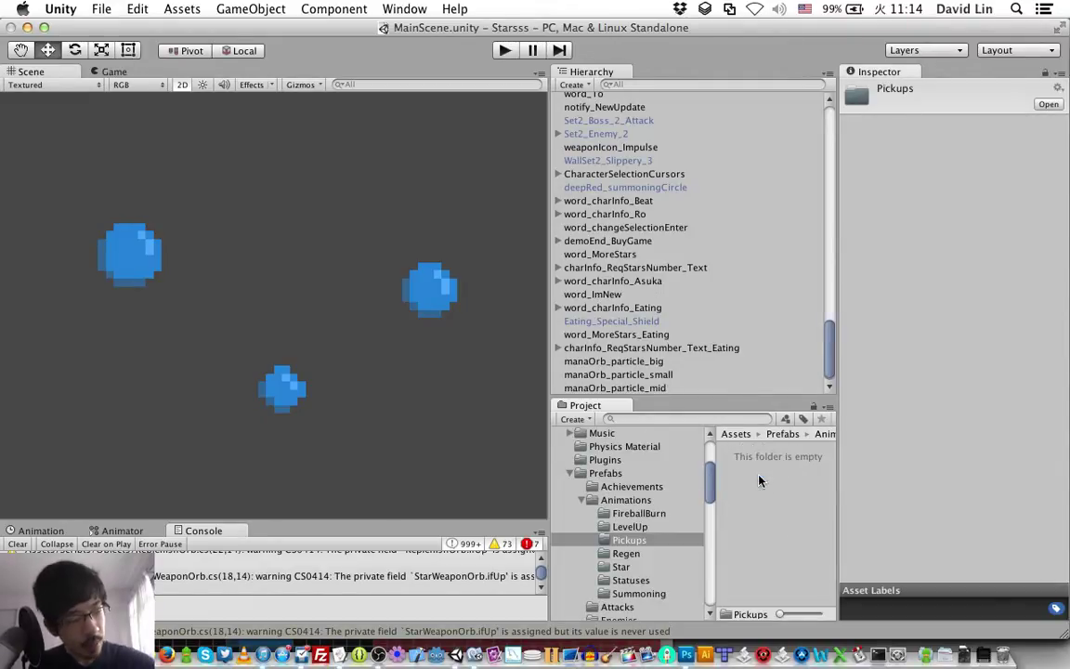
Create a prefab named manaOrb_particle_big in Pickups and fill it with the big orb
right_click(796, 518)
mouse_move(820, 388)
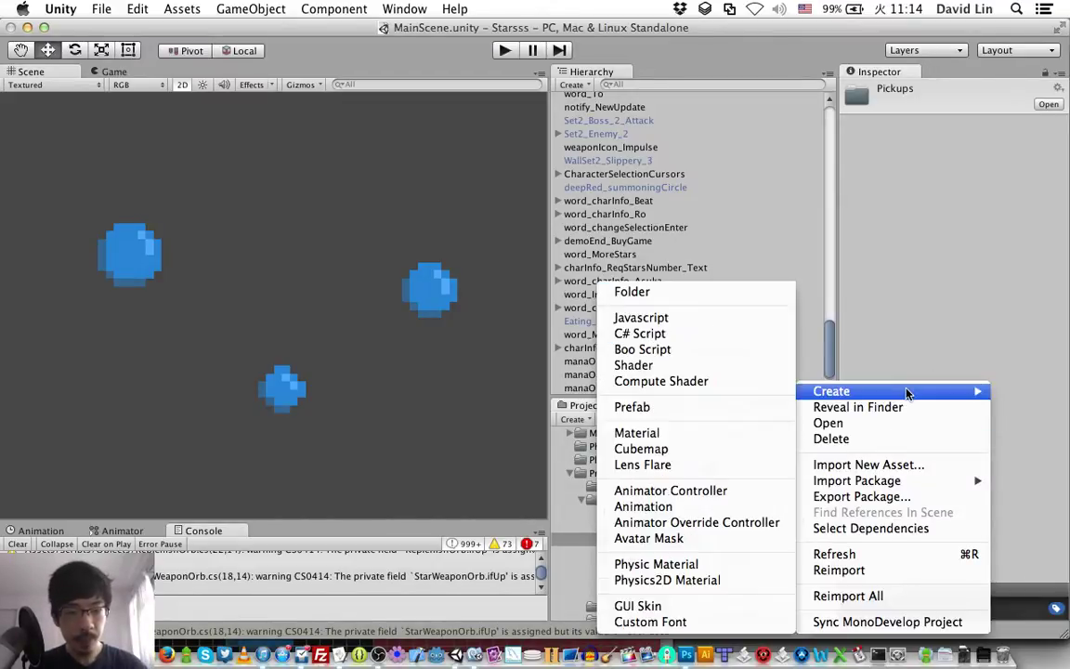
click(690, 409)
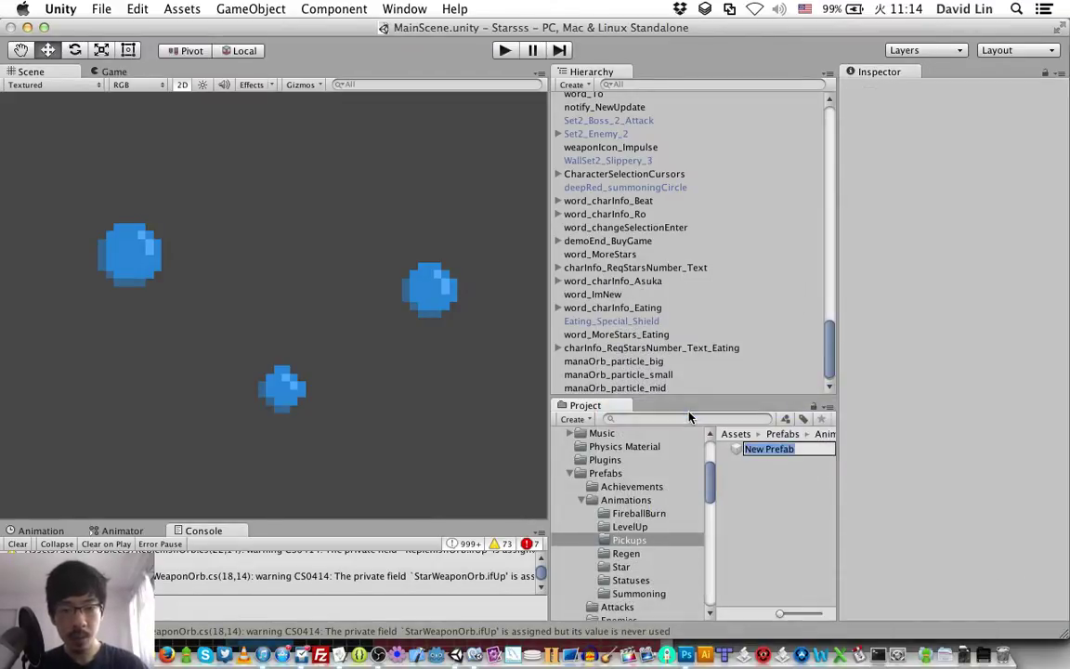
text(manaOrb)
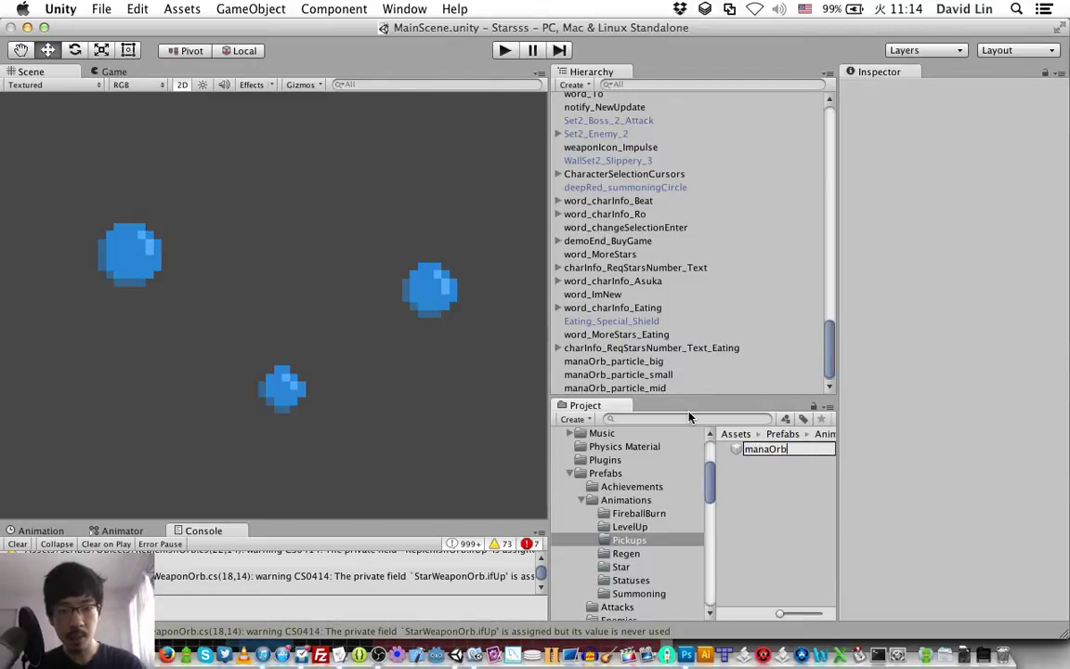
text(_particle)
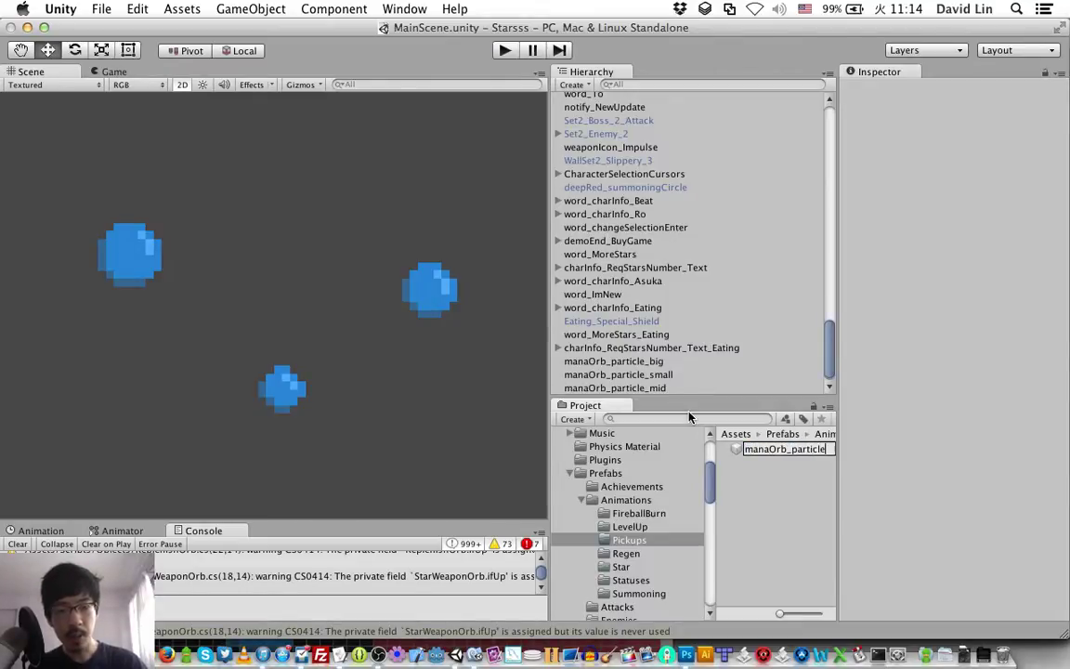
text(_big)
key(Return)
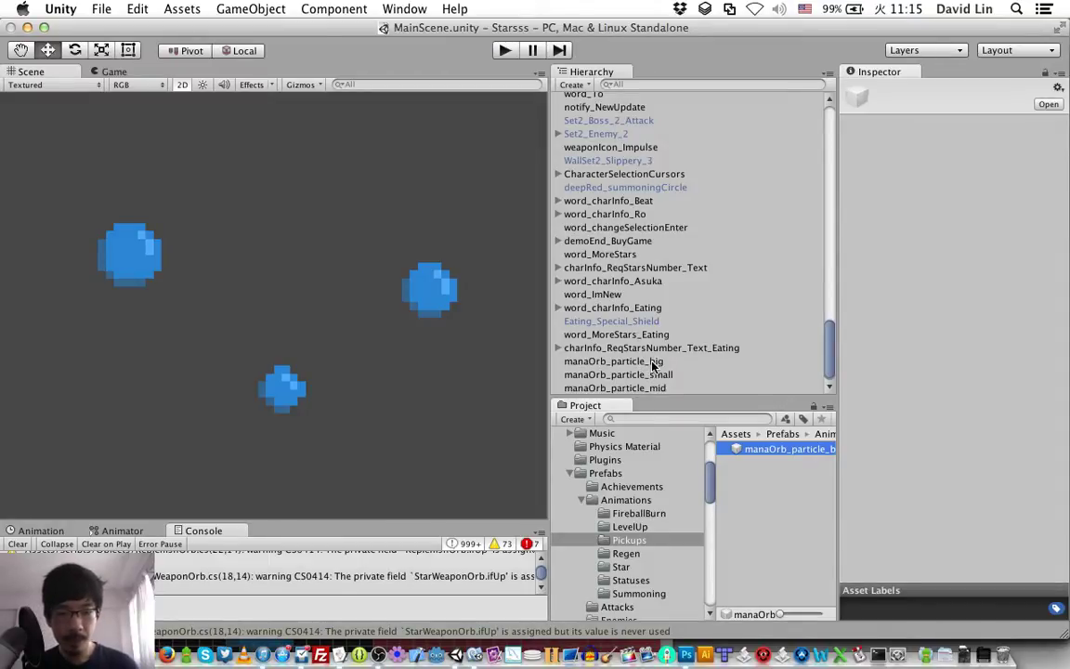
click(650, 362)
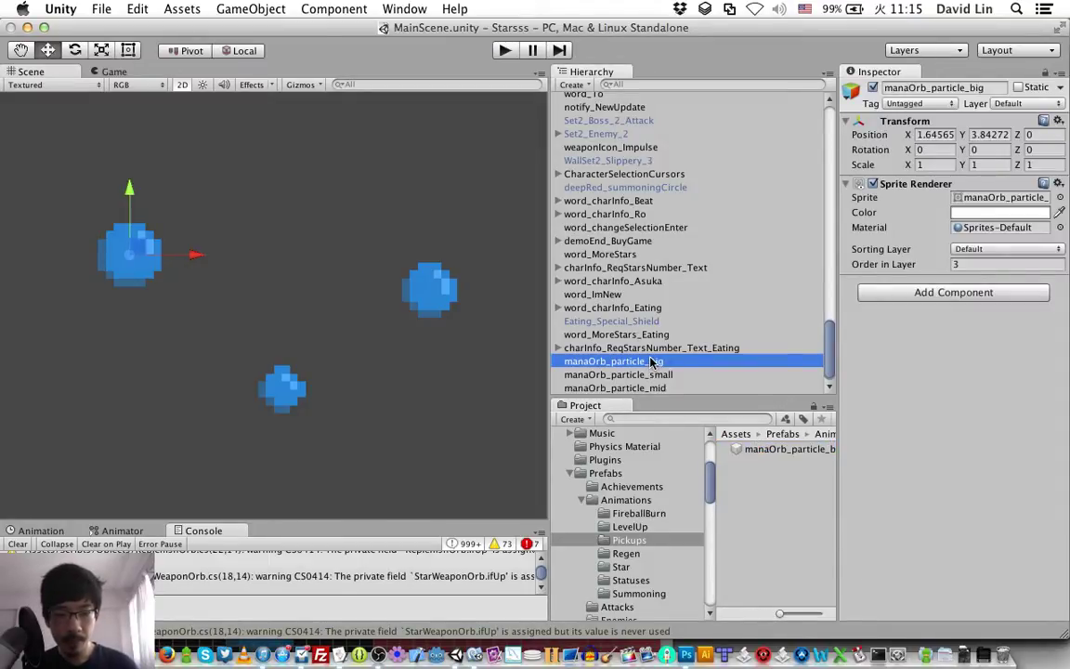
mouse_move(650, 364)
mouse_down()
mouse_move(746, 444)
mouse_move(734, 452)
mouse_up()
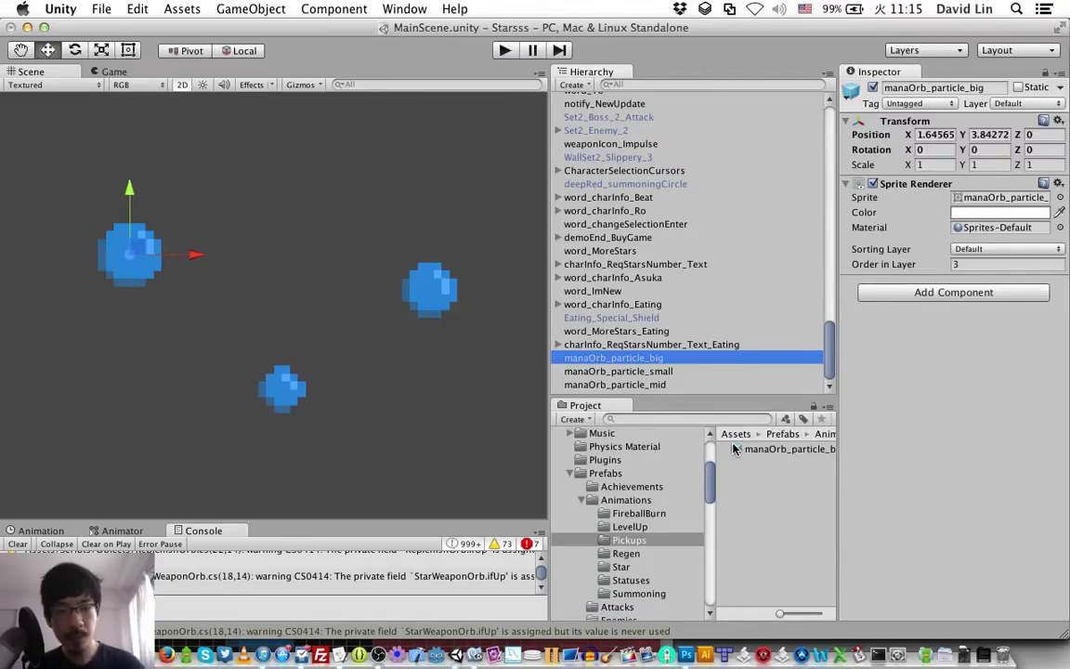
Create a second empty prefab named manaOrb_particle_small in Pickups
right_click(748, 480)
mouse_move(821, 392)
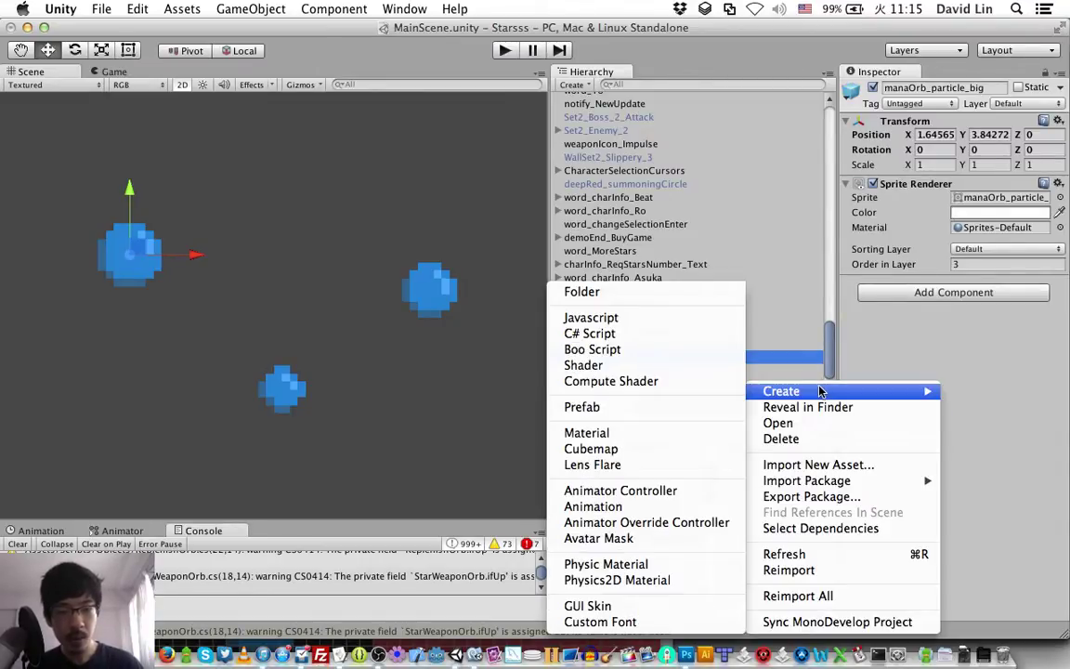
click(582, 409)
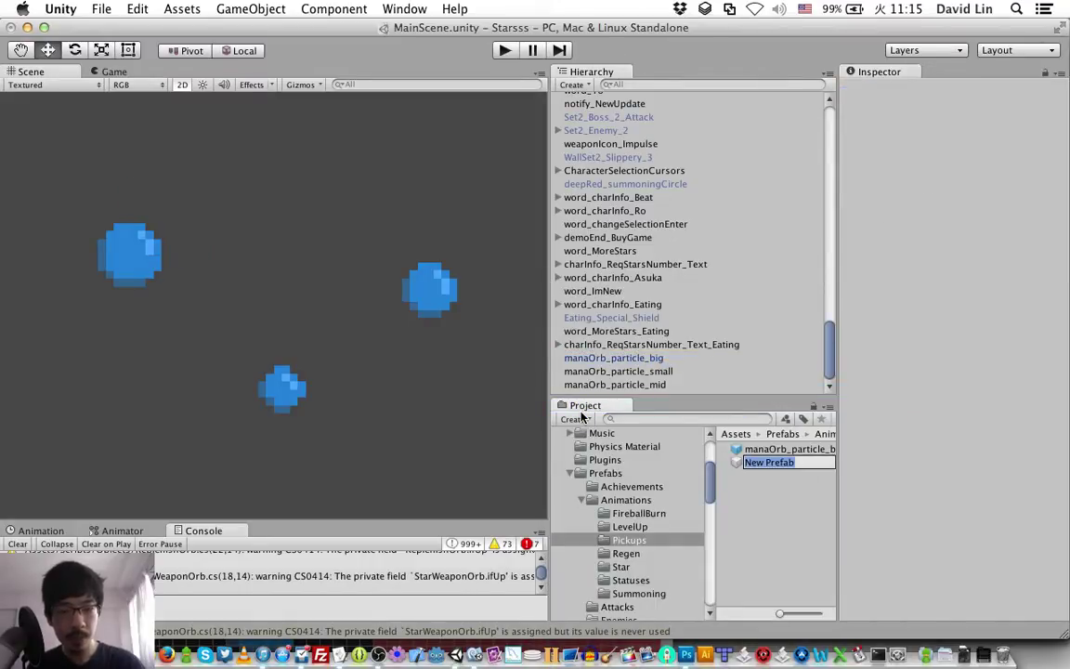
text(manaOrb_particle)
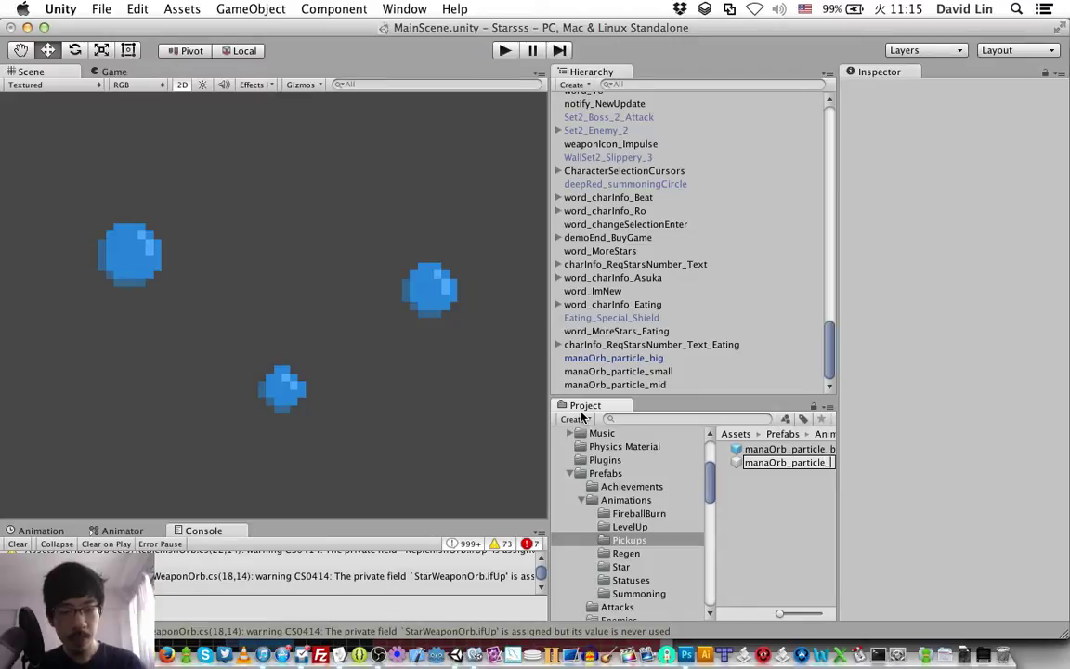
text(_small)
key(Return)
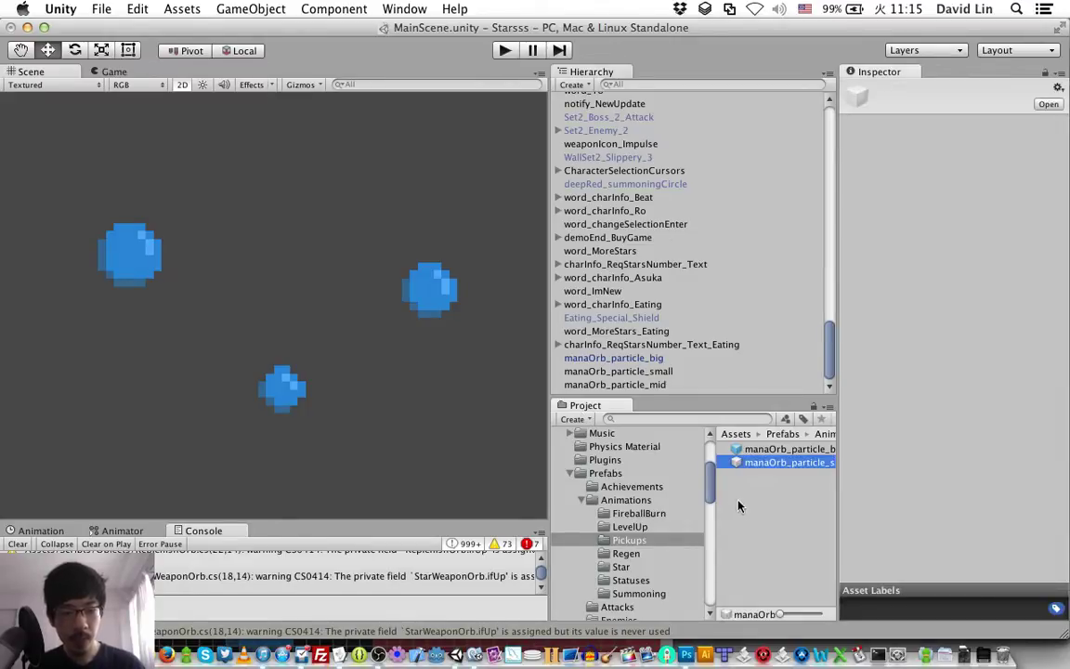
Create a prefab named manaOrb_particle_mid and fill it with the mid orb
right_click(760, 464)
mouse_move(852, 398)
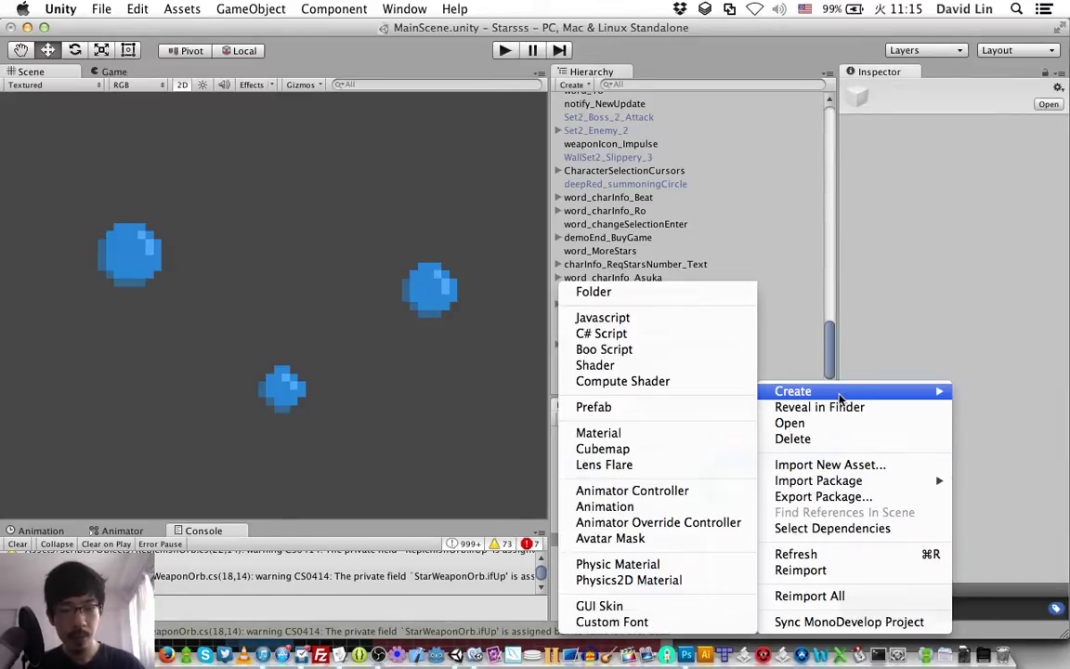
click(693, 411)
text(mana)
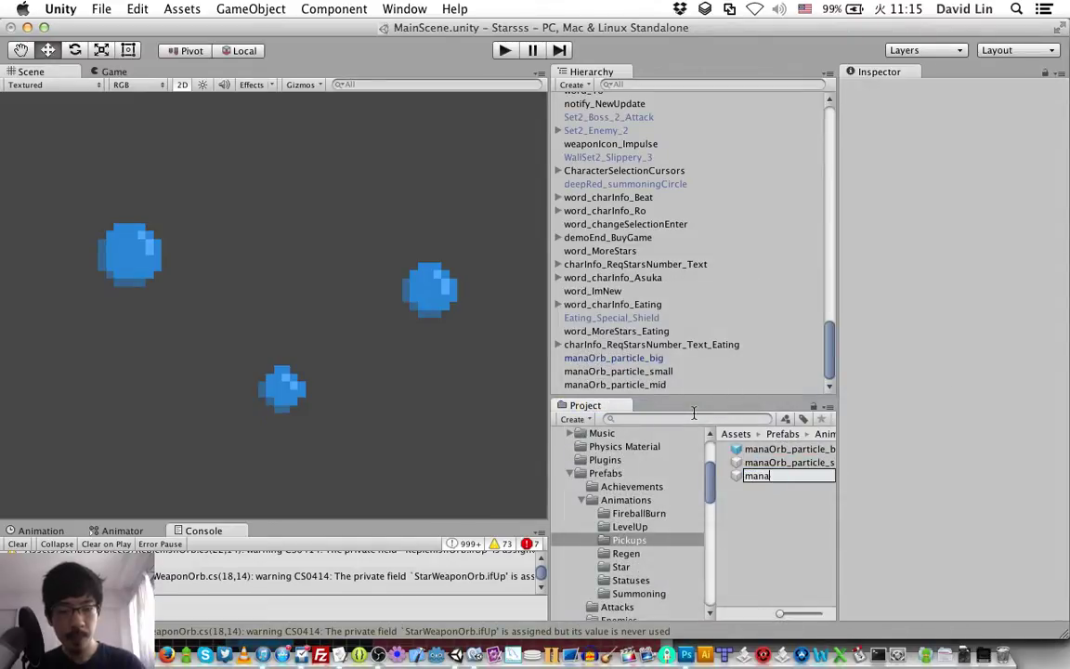
text(Orb_part)
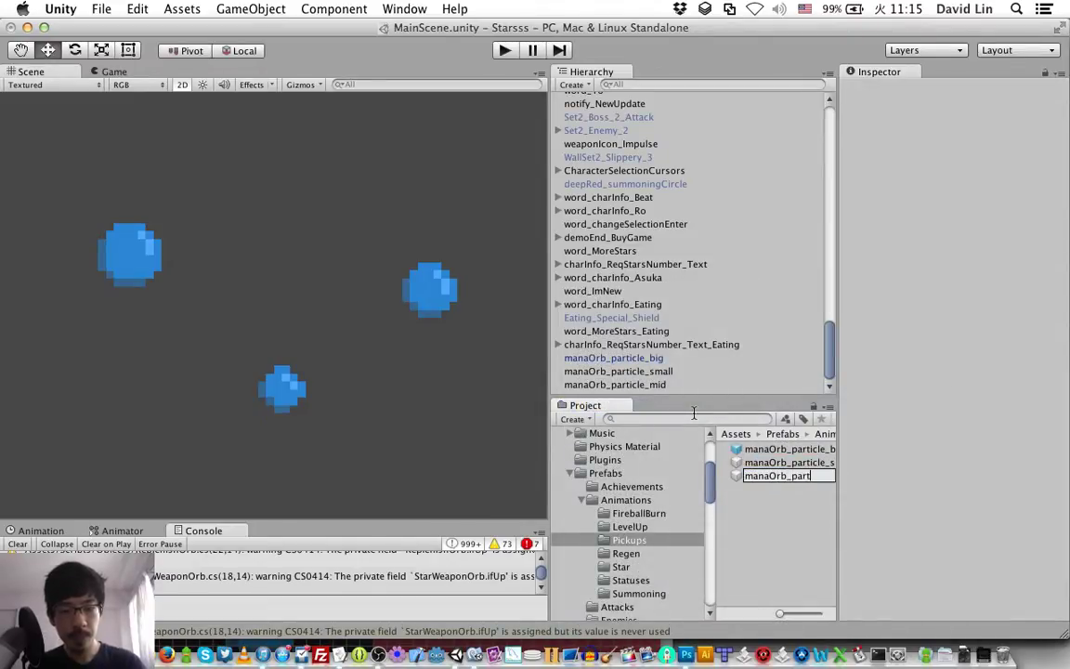
text(icle_m)
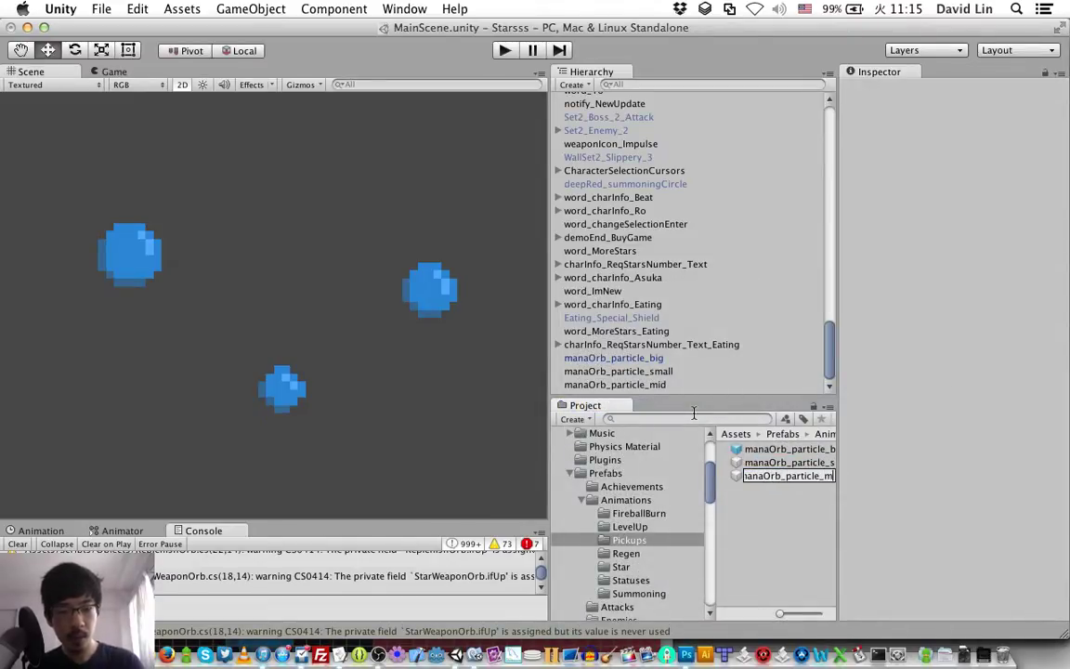
text(id)
key(Return)
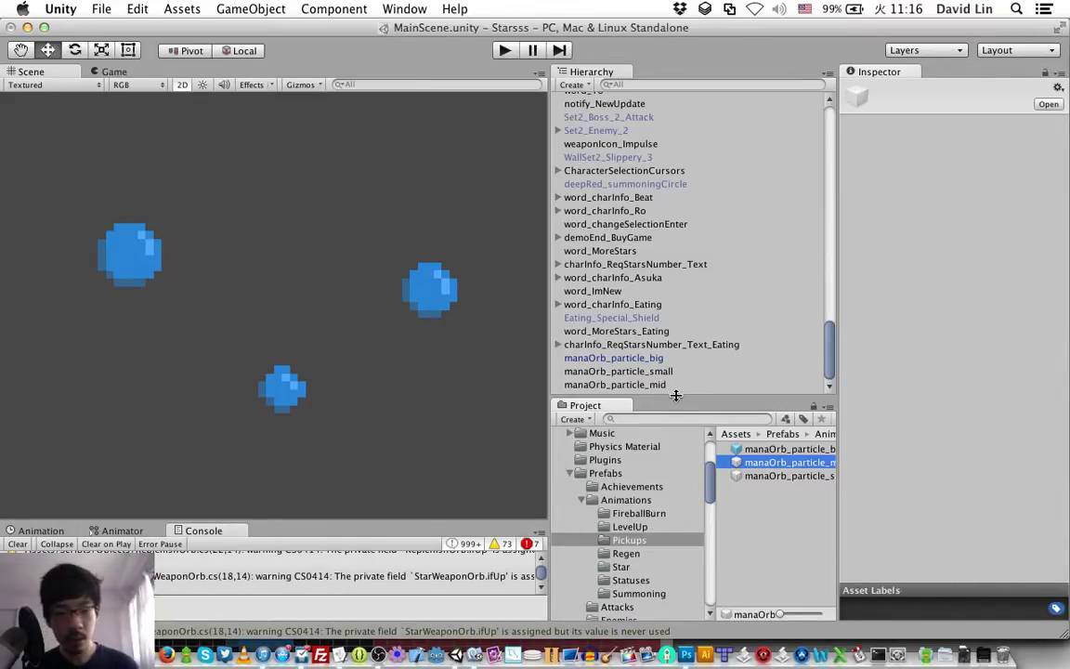
click(659, 385)
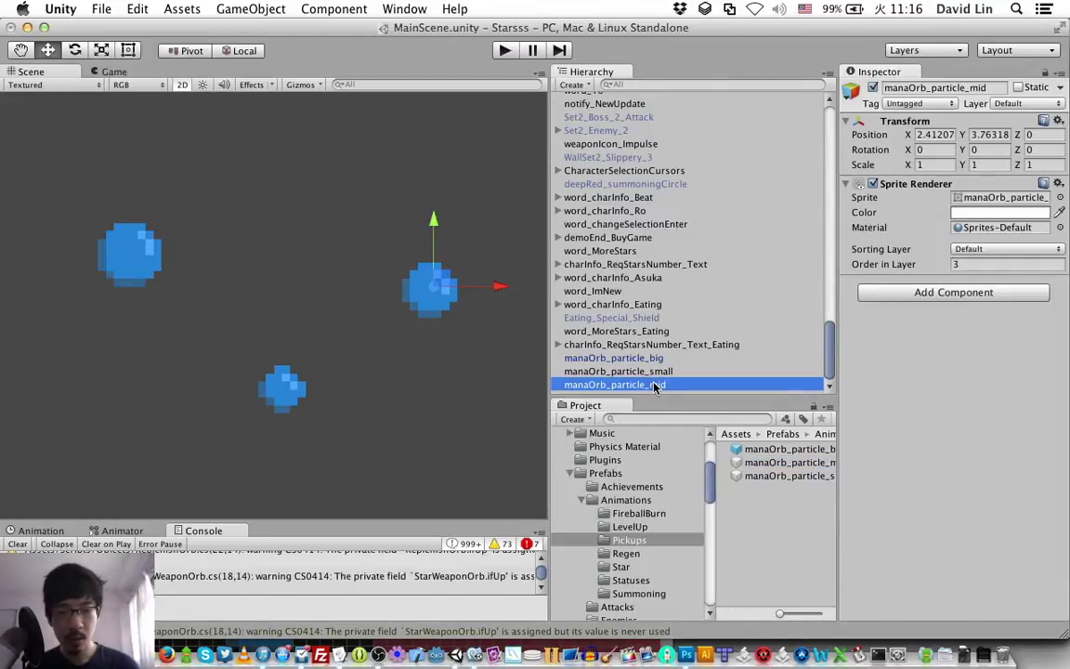
drag(661, 388, 746, 475)
Select the small, big and mid orb objects together in the Hierarchy
click(663, 372)
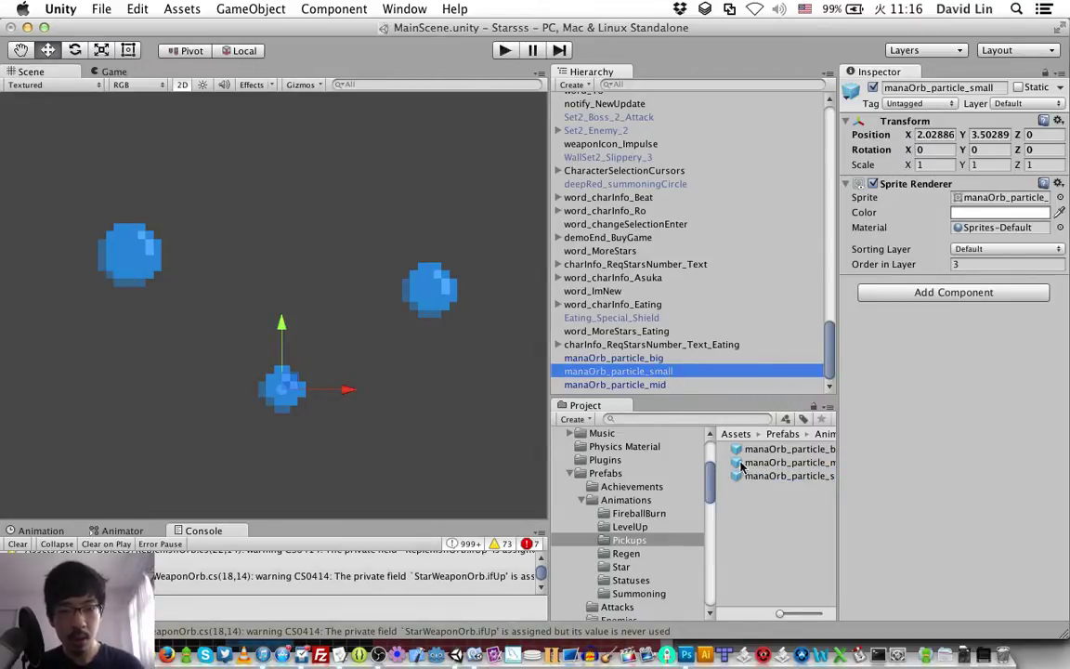
click(571, 358)
shift+click(637, 385)
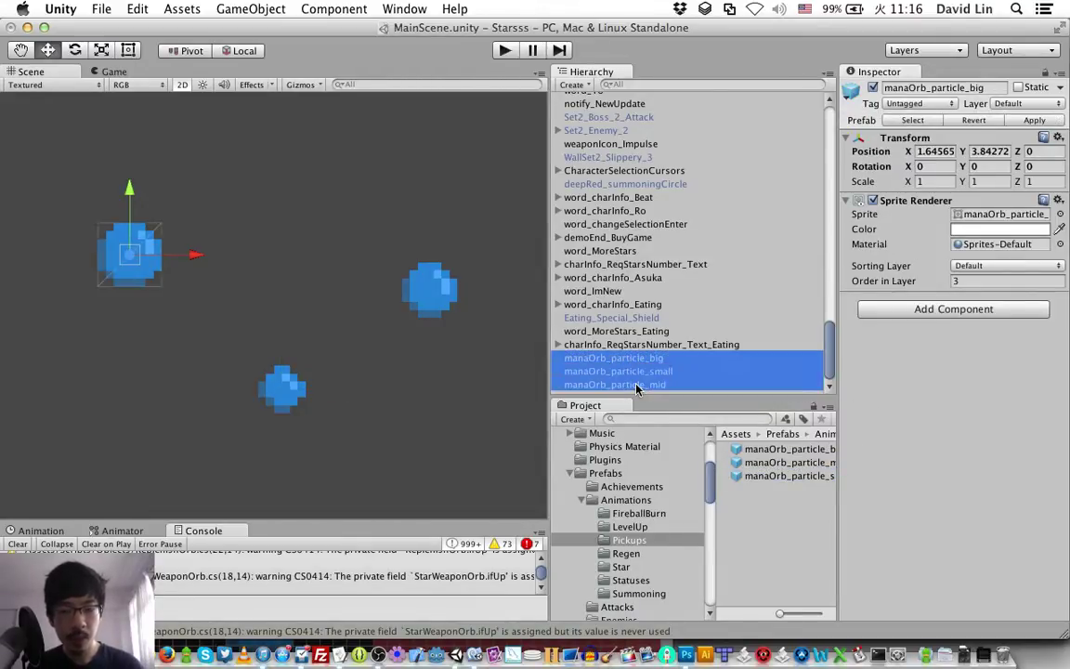
Delete the three orb objects from the scene and save
key(super+BackSpace)
key(super+s)
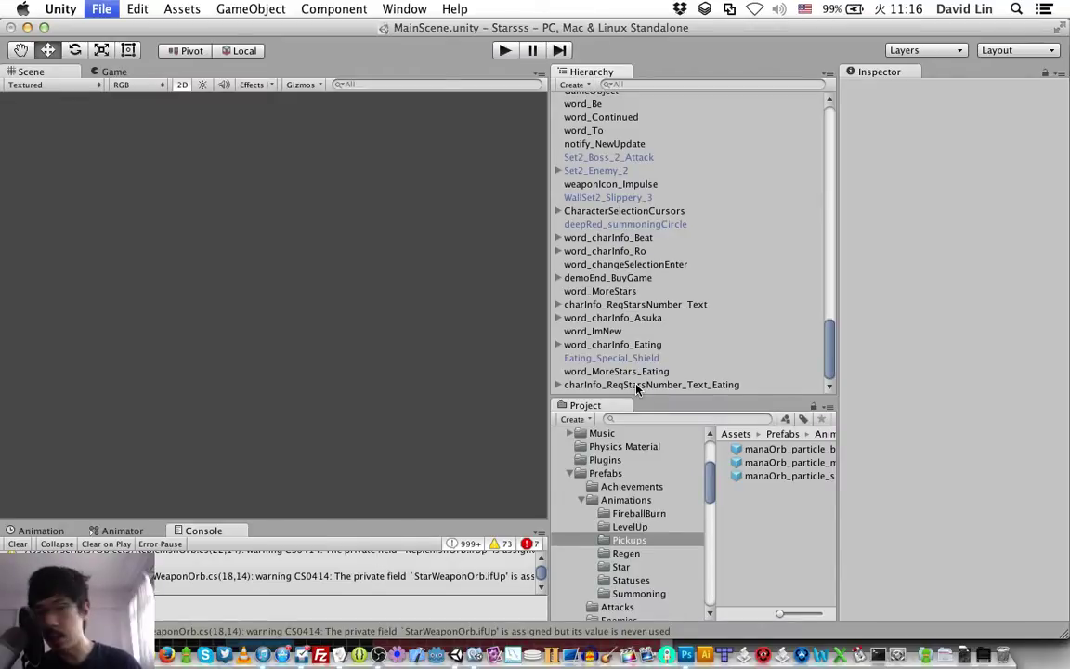
scroll(688, 334, up, 10)
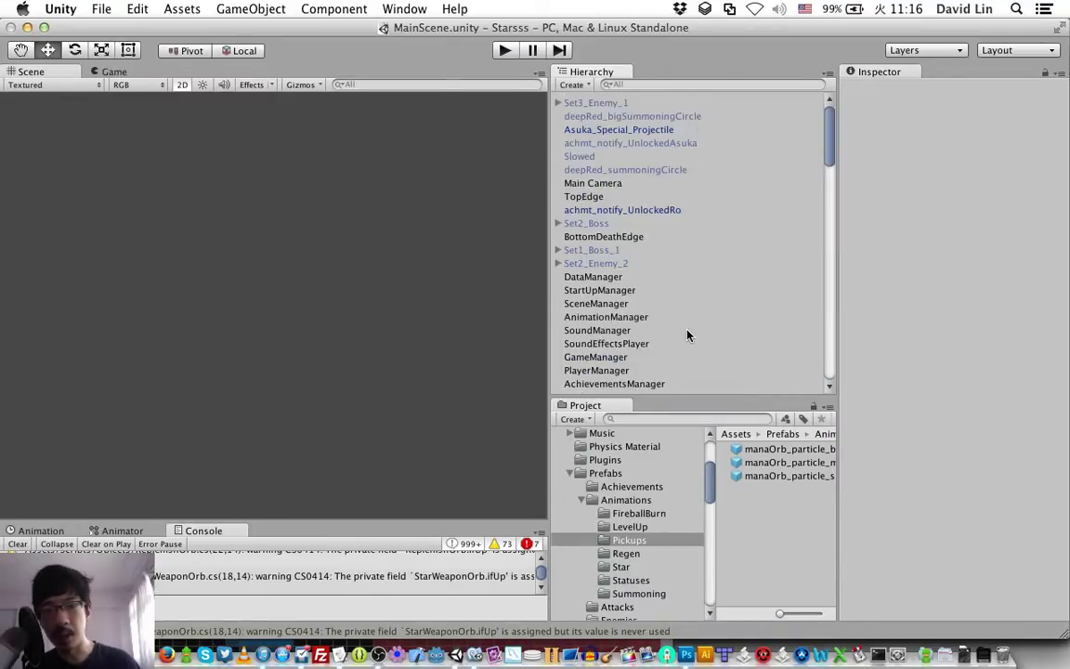
Set AnimationManager's Mana Orb Particles size to 3, assign the three orb prefabs, and save
click(629, 320)
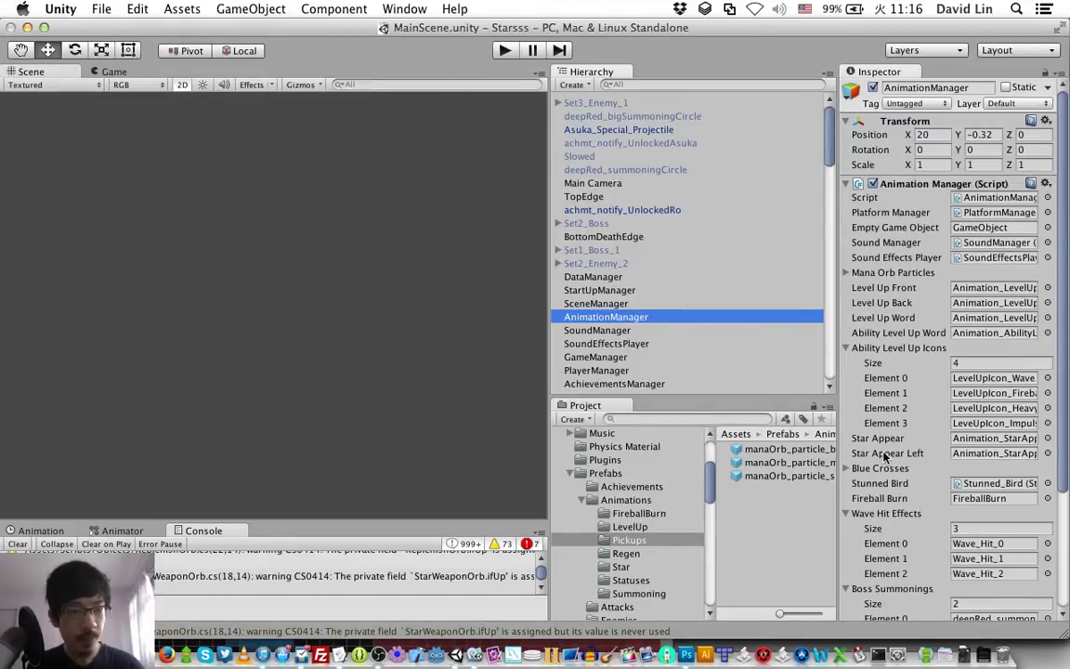
click(847, 273)
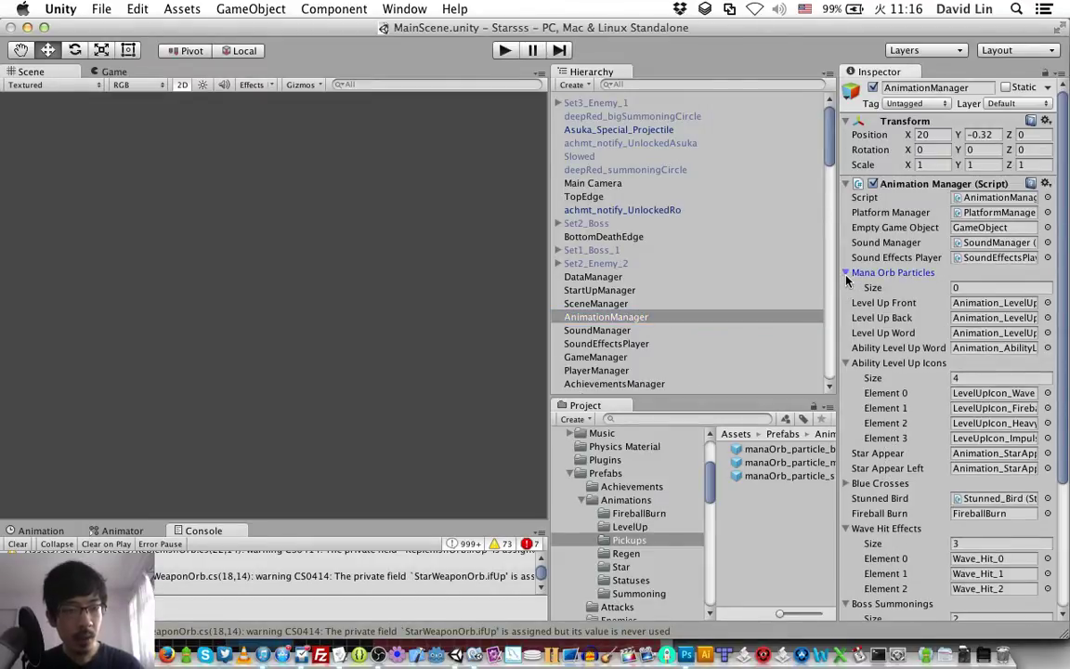
click(985, 287)
text(3)
key(Return)
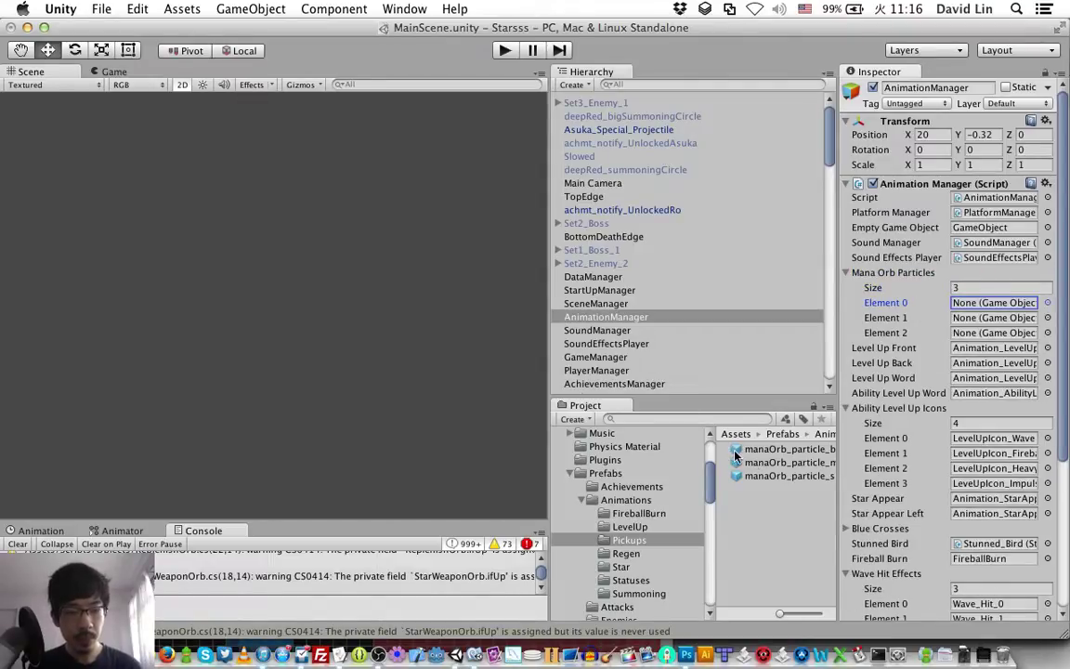
drag(736, 454, 967, 307)
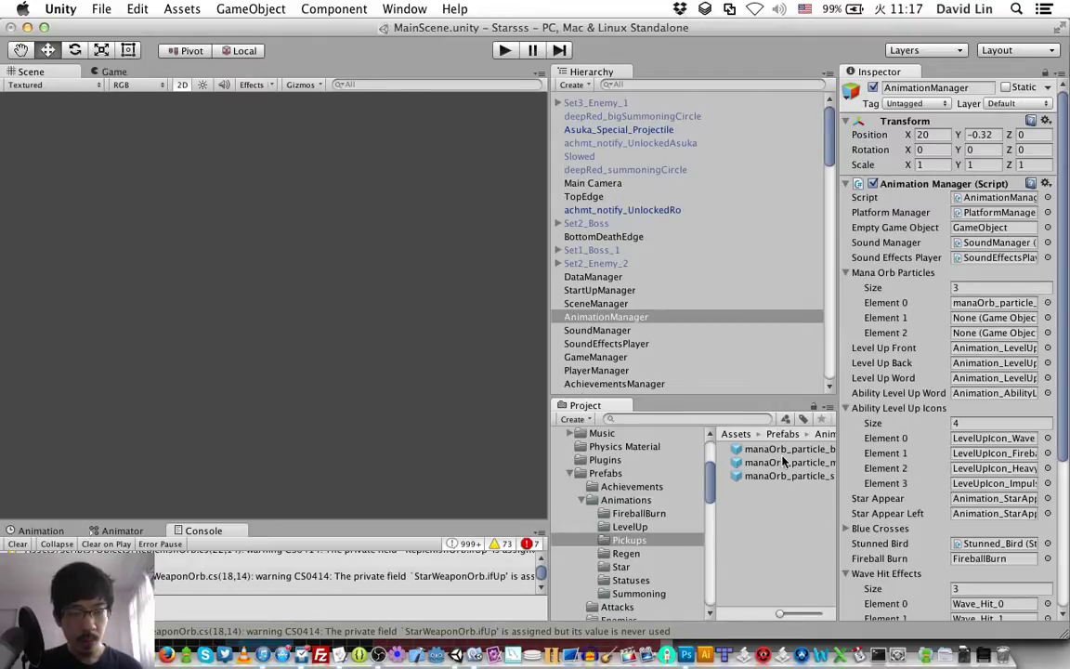
drag(783, 462, 801, 451)
drag(853, 405, 992, 317)
drag(788, 476, 839, 459)
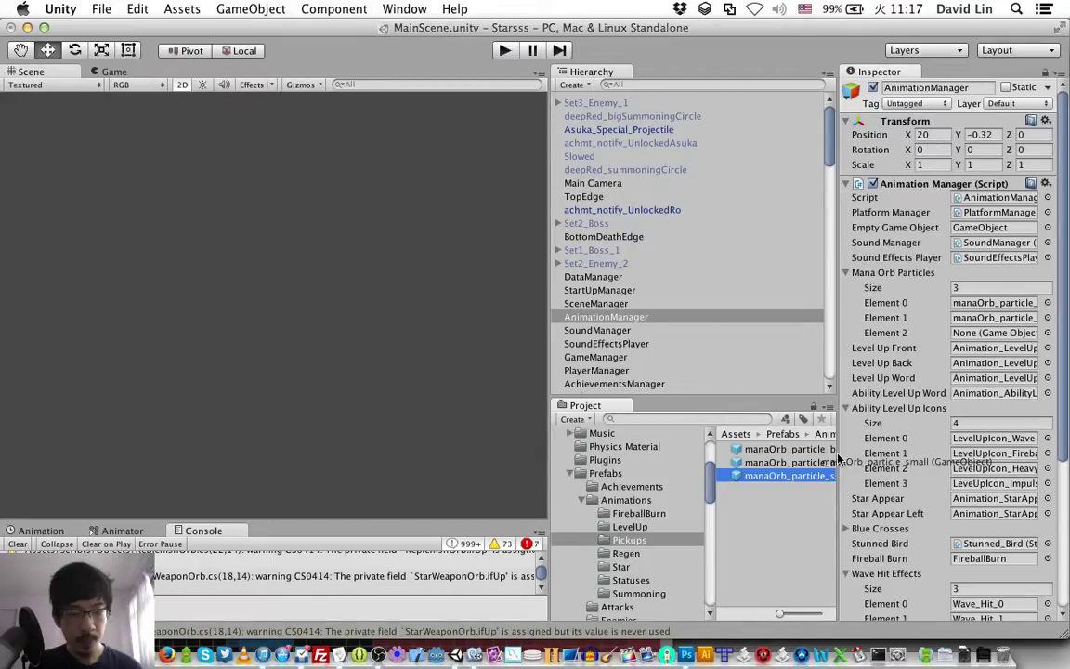
drag(839, 459, 992, 333)
scroll(928, 223, down, 3)
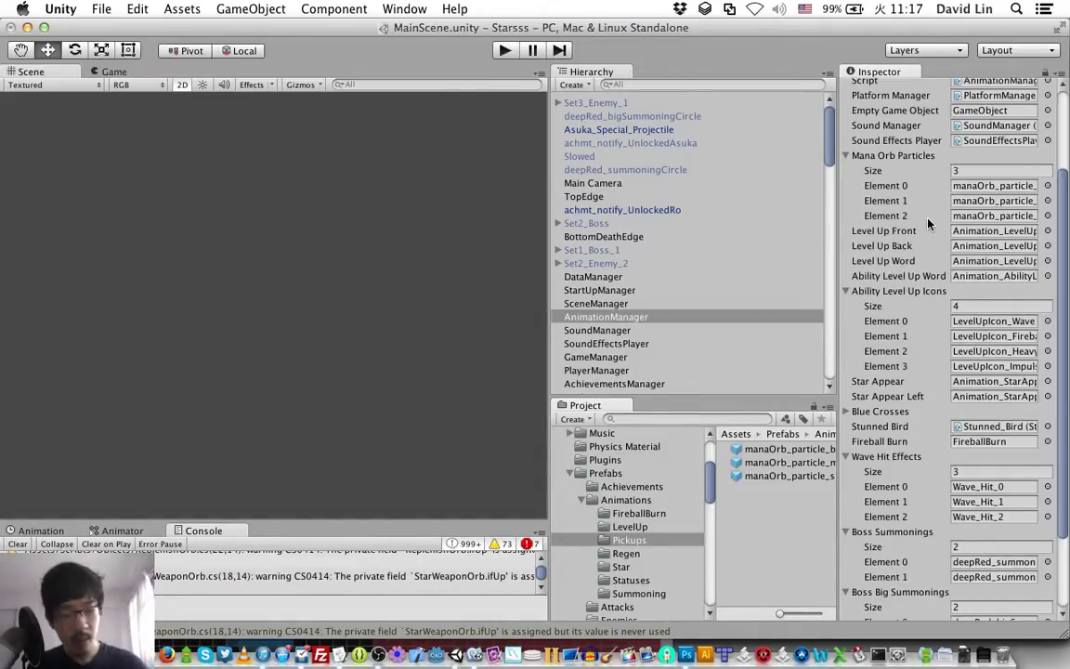
key(super+s)
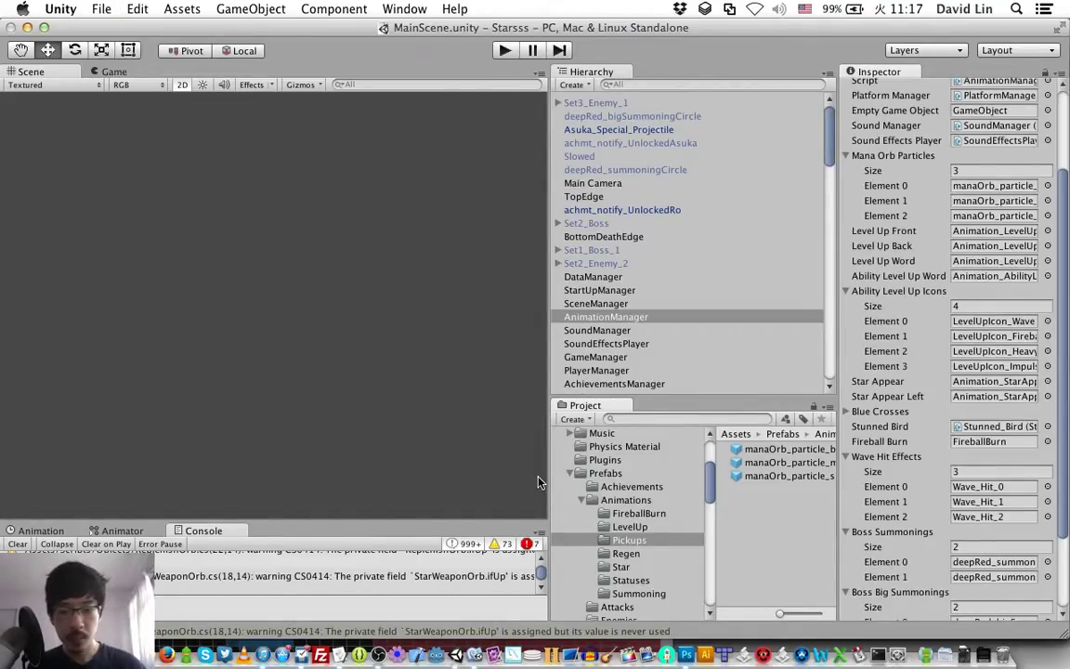
click(474, 653)
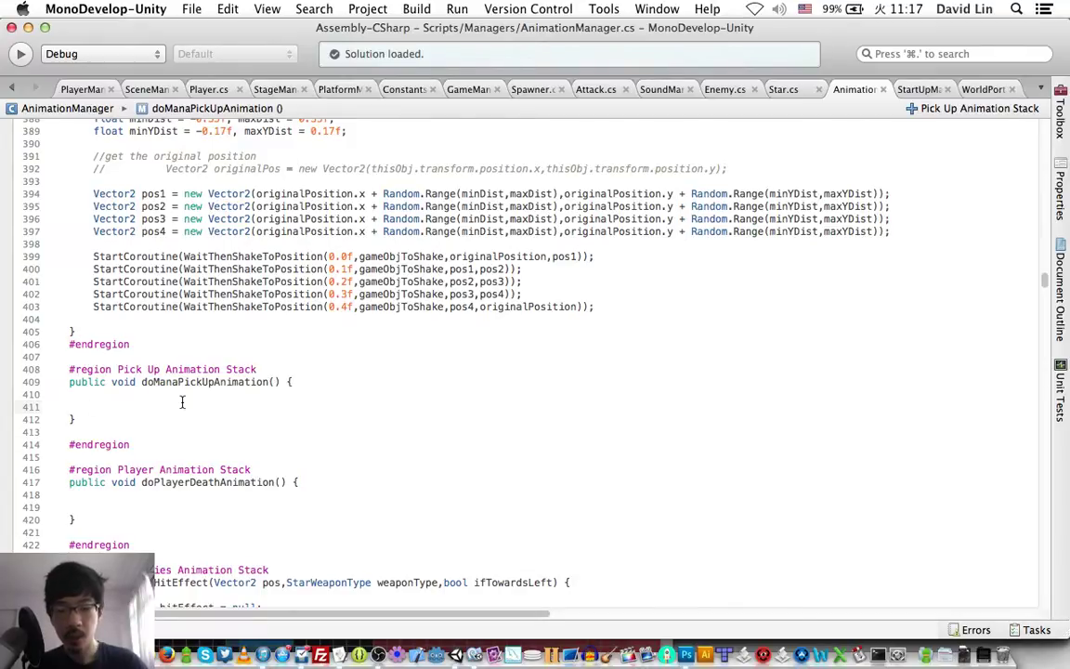
Declare int randomNumberOfParticles = Random.Range(8, 13); as the first line of doManaPickUpAnimation
text(int)
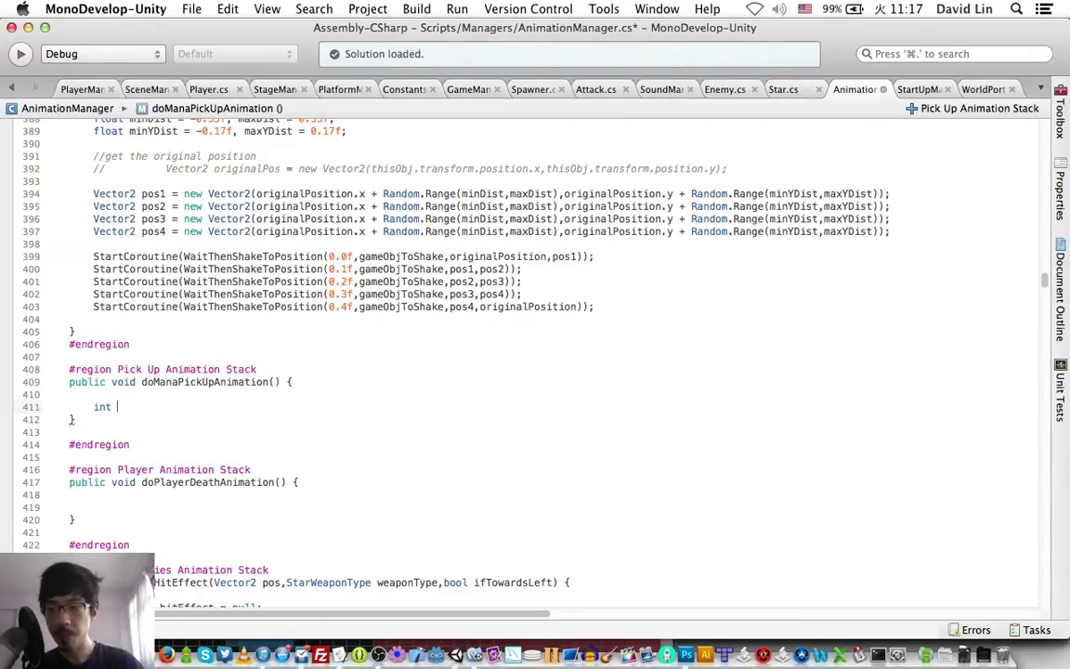
text(randomNu)
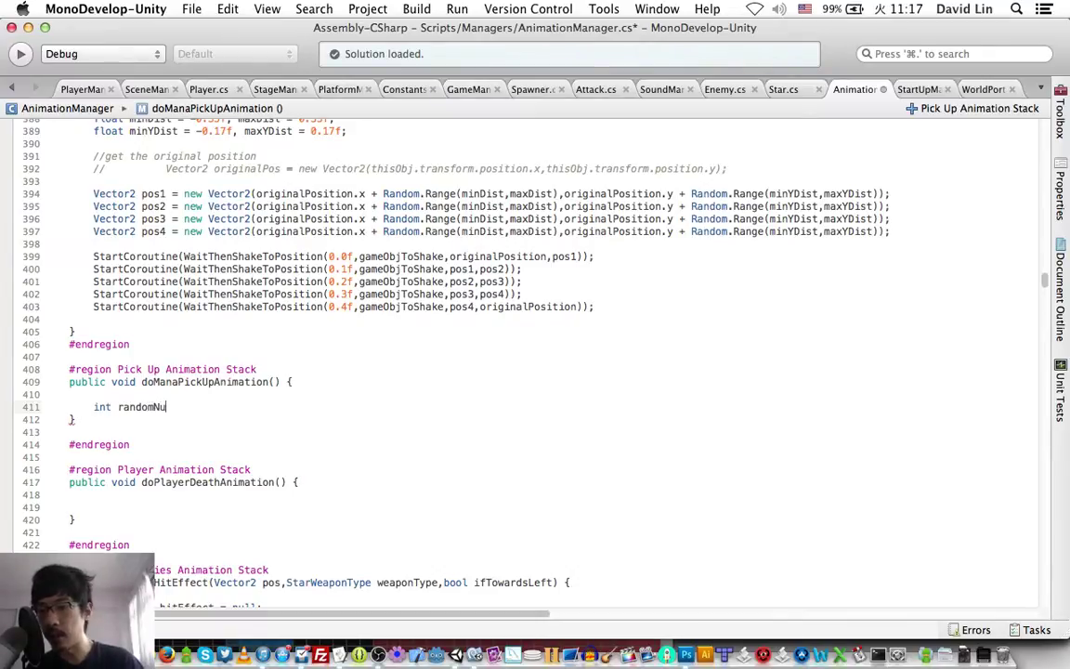
text(mberOfSp)
key(BackSpace)
key(BackSpace)
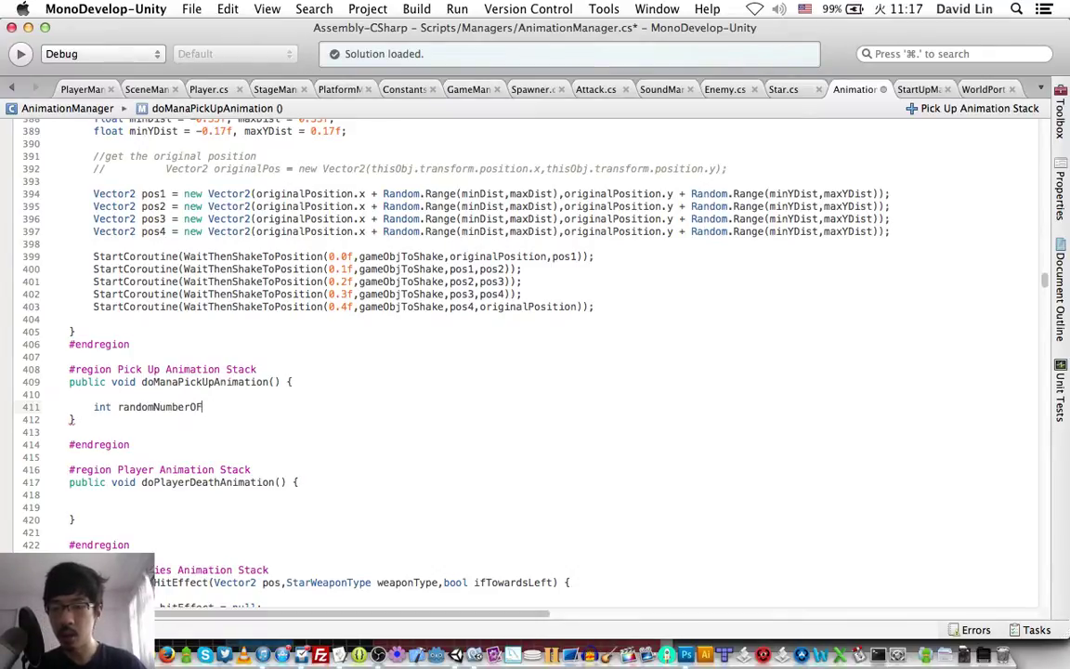
text(PA)
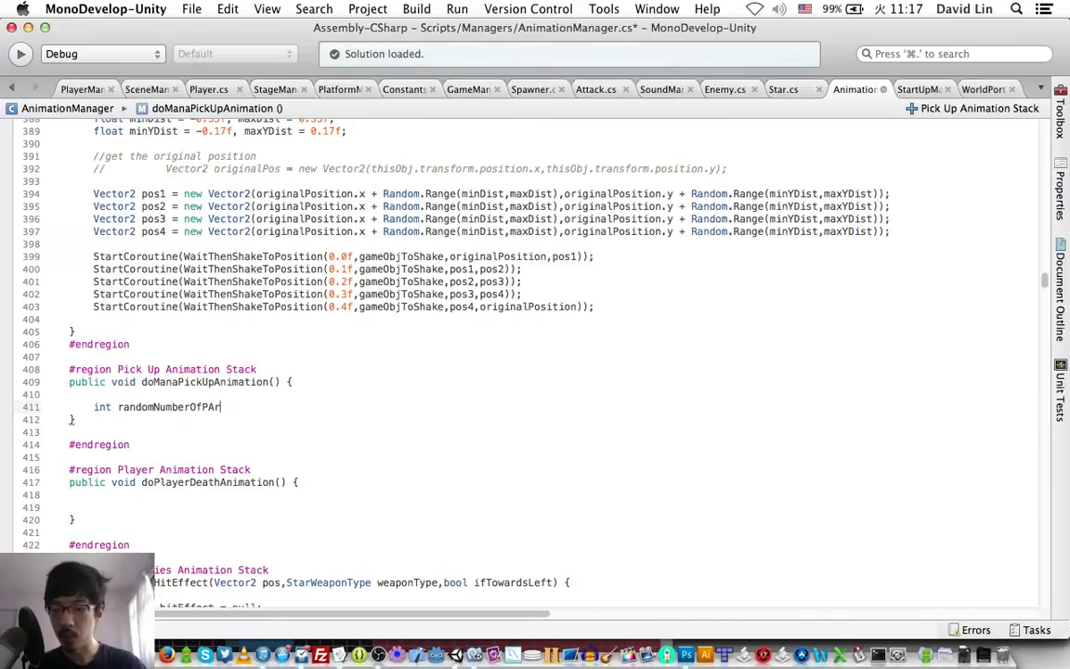
key(BackSpace)
text(articles)
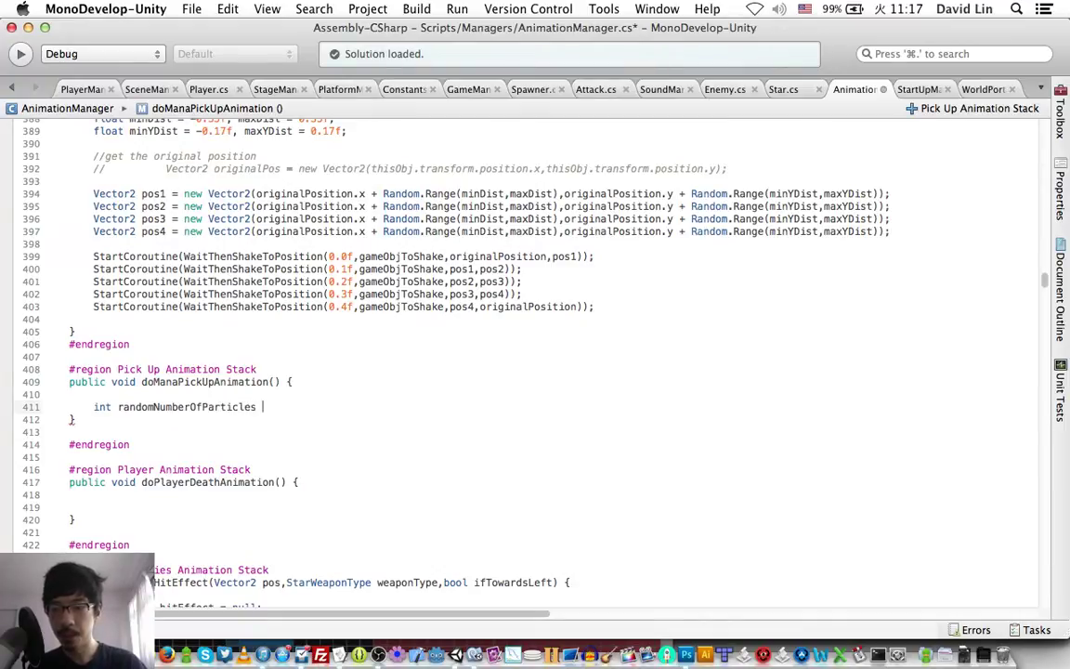
text( = random.)
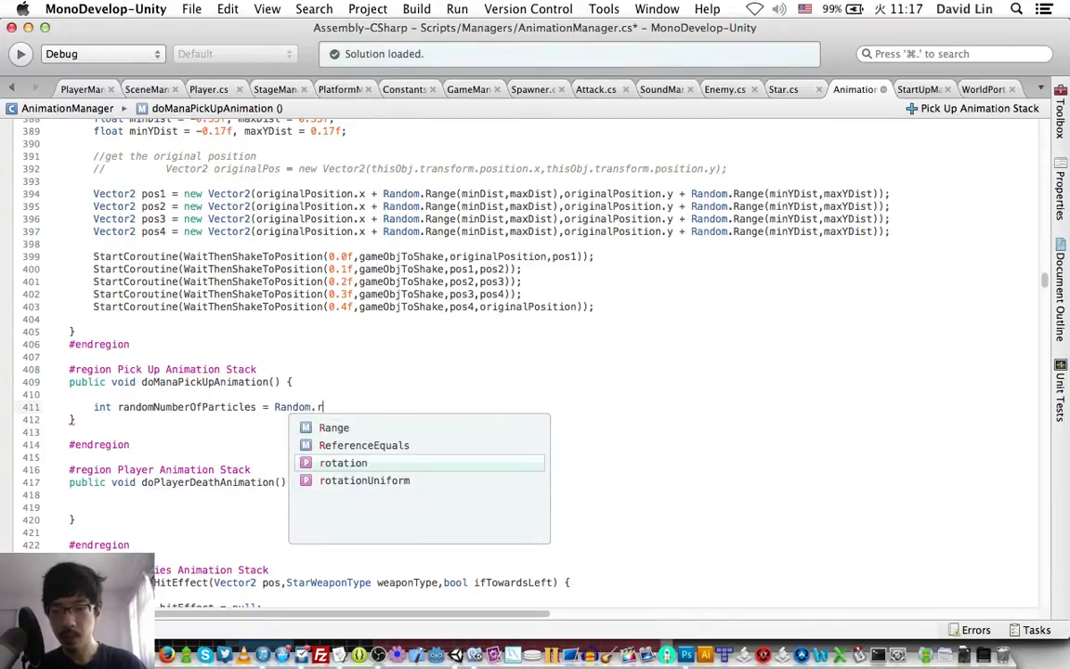
text(r)
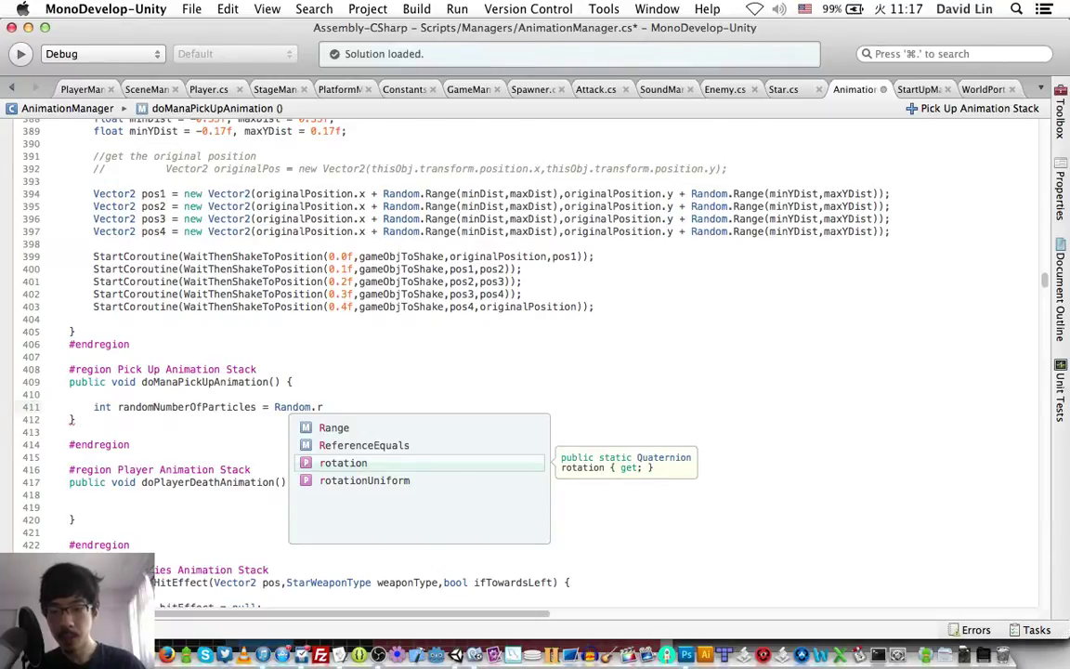
text(a()
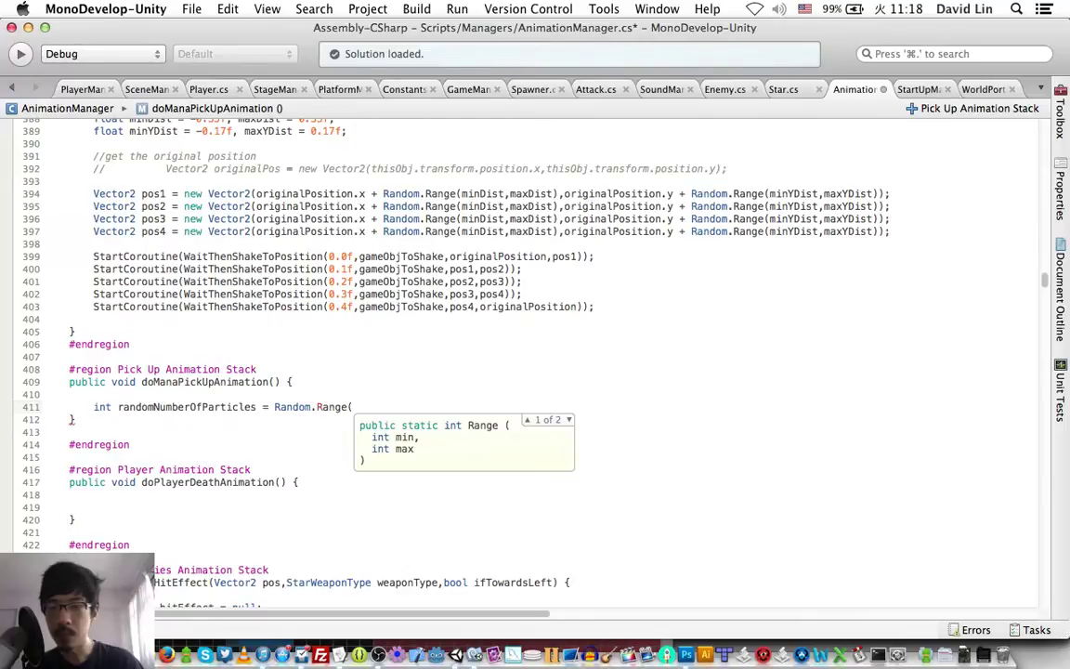
text(0)
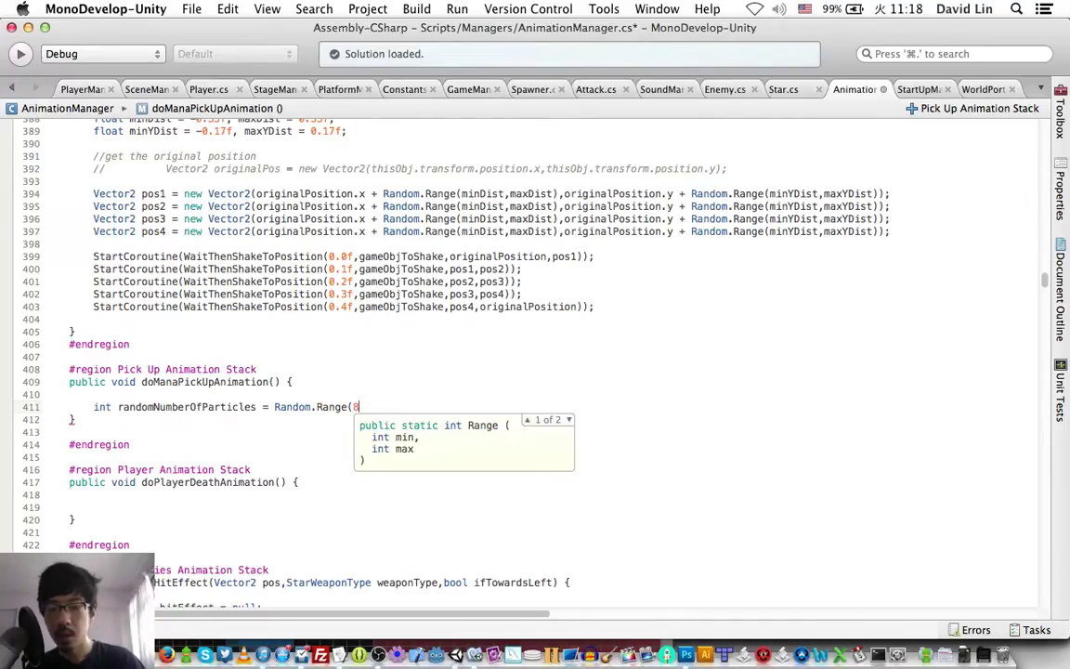
key(BackSpace)
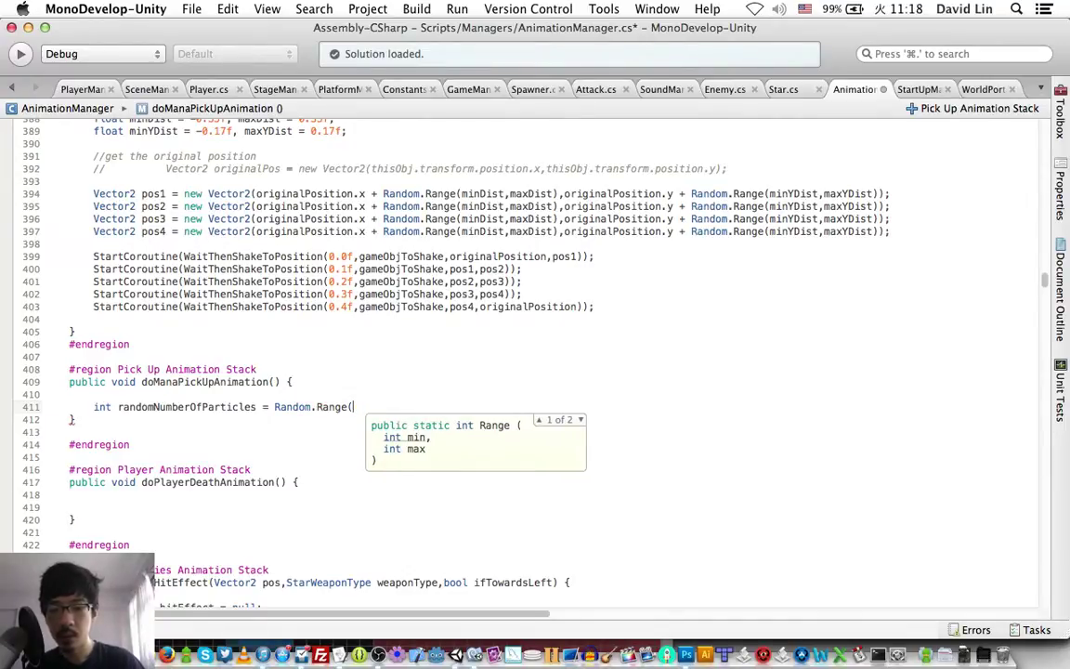
text(8, )
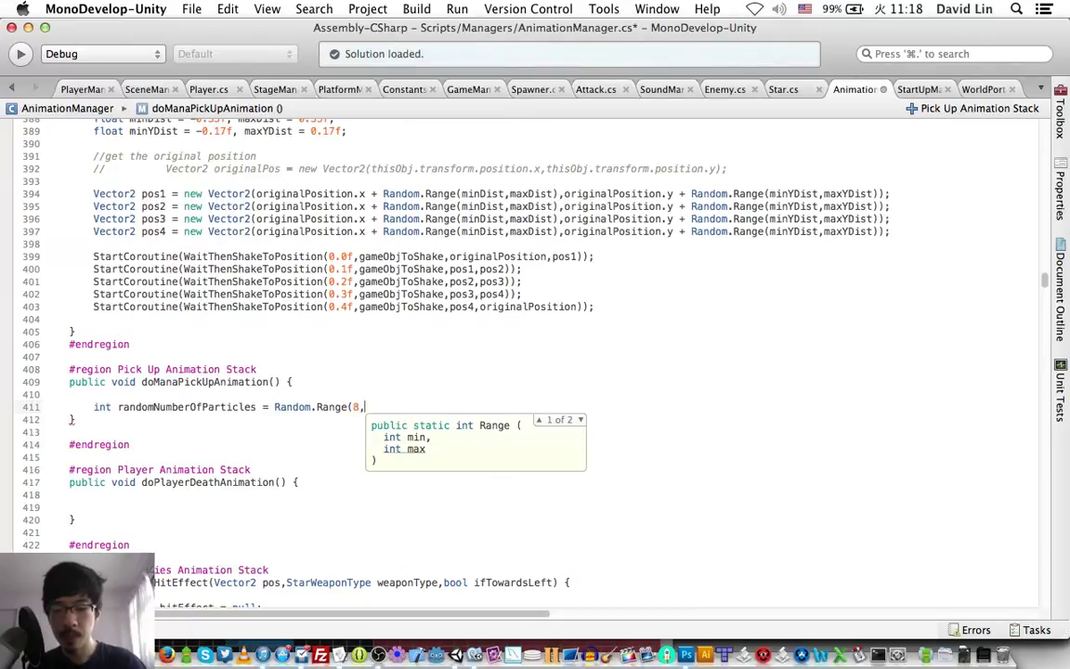
text(13);)
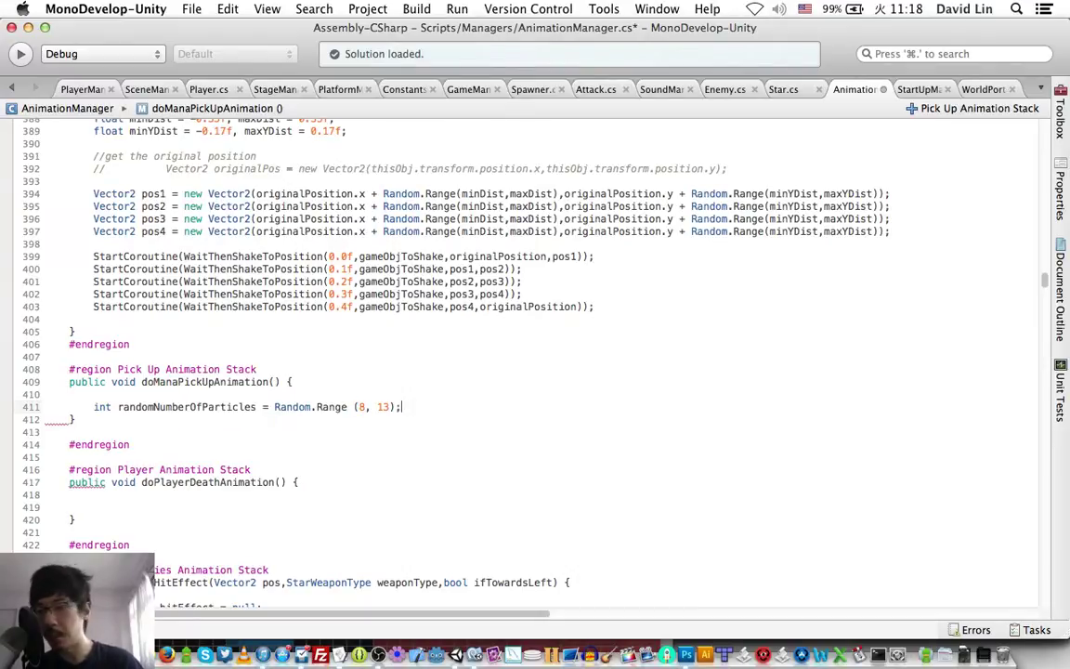
key(Return)
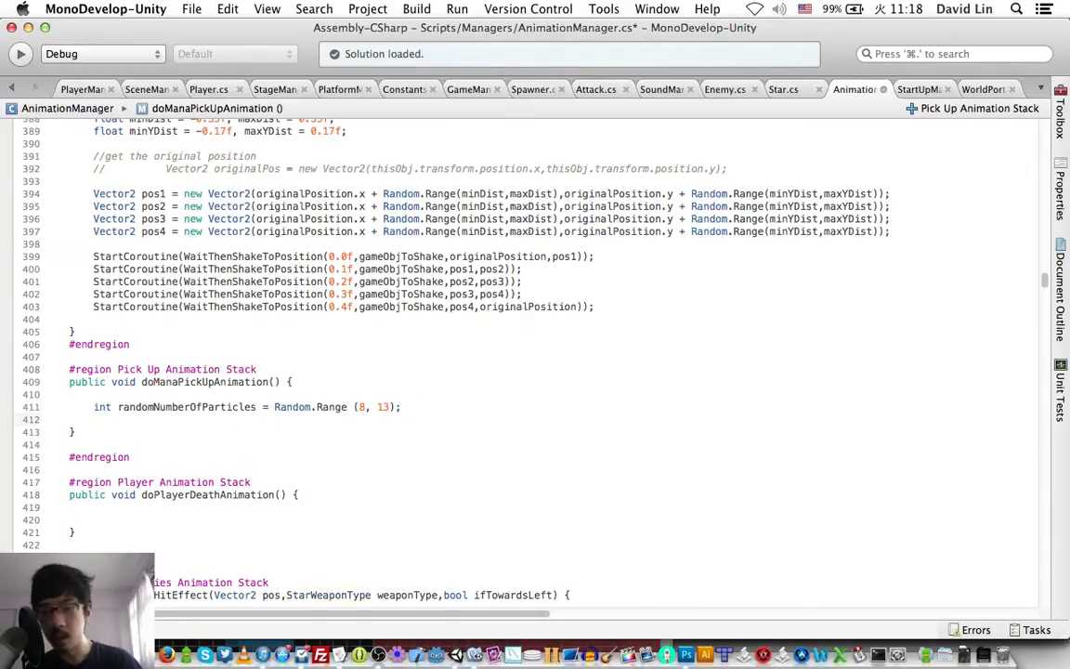
Add a Vector2 pickUpPoint parameter to doManaPickUpAnimation and save the script
click(275, 381)
text(Vec)
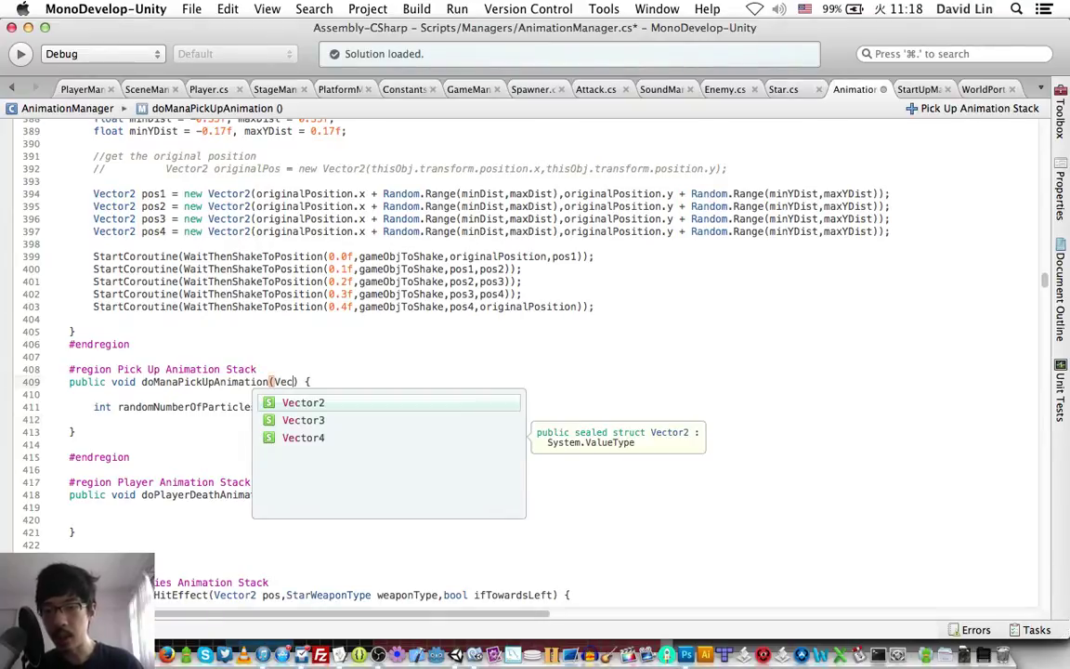
key(Return)
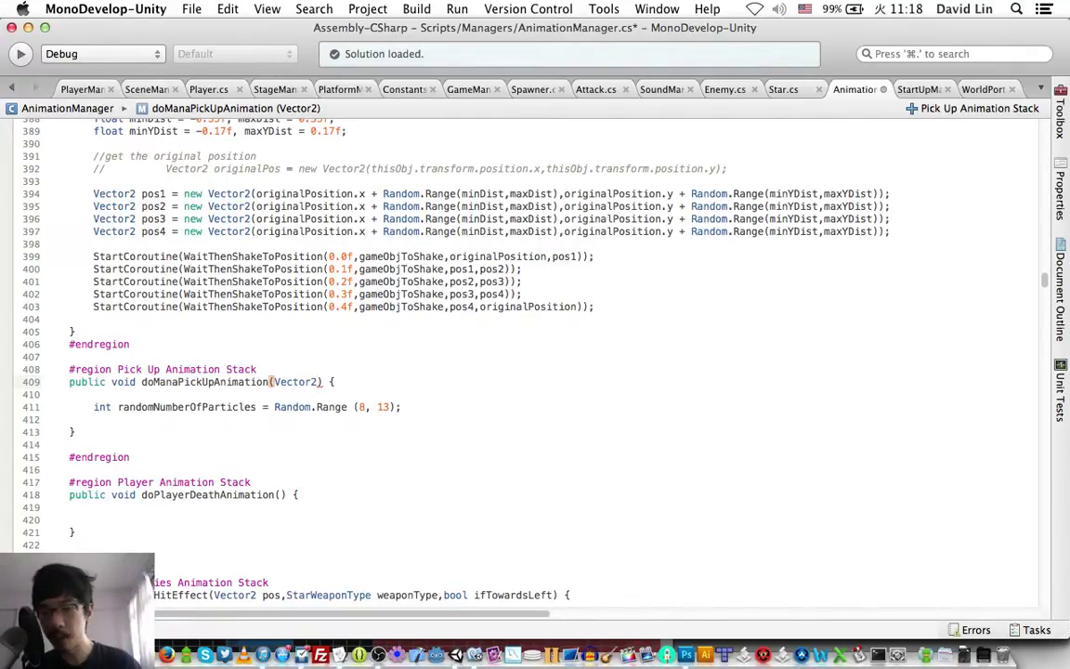
text(p)
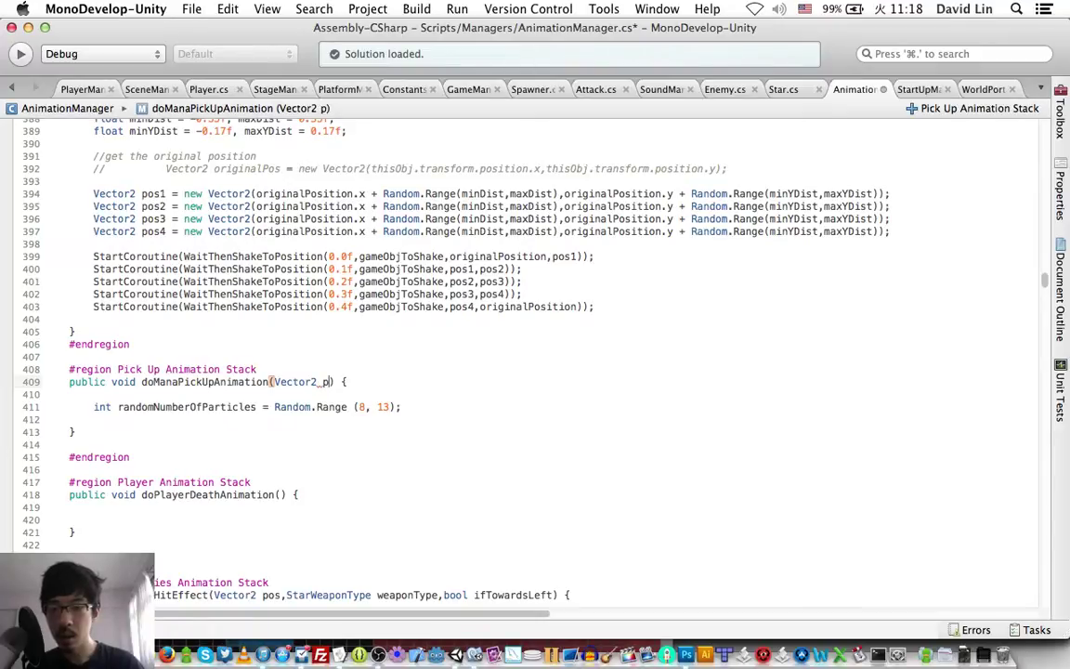
text(oint)
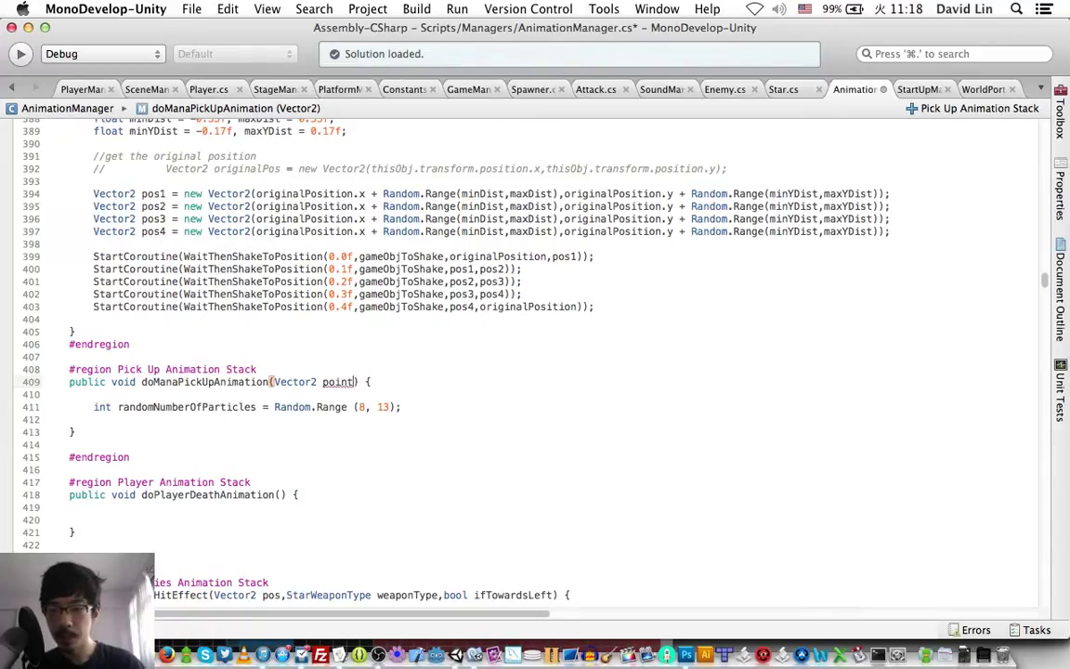
key(BackSpace)
key(BackSpace)
key(BackSpace)
text(ickU)
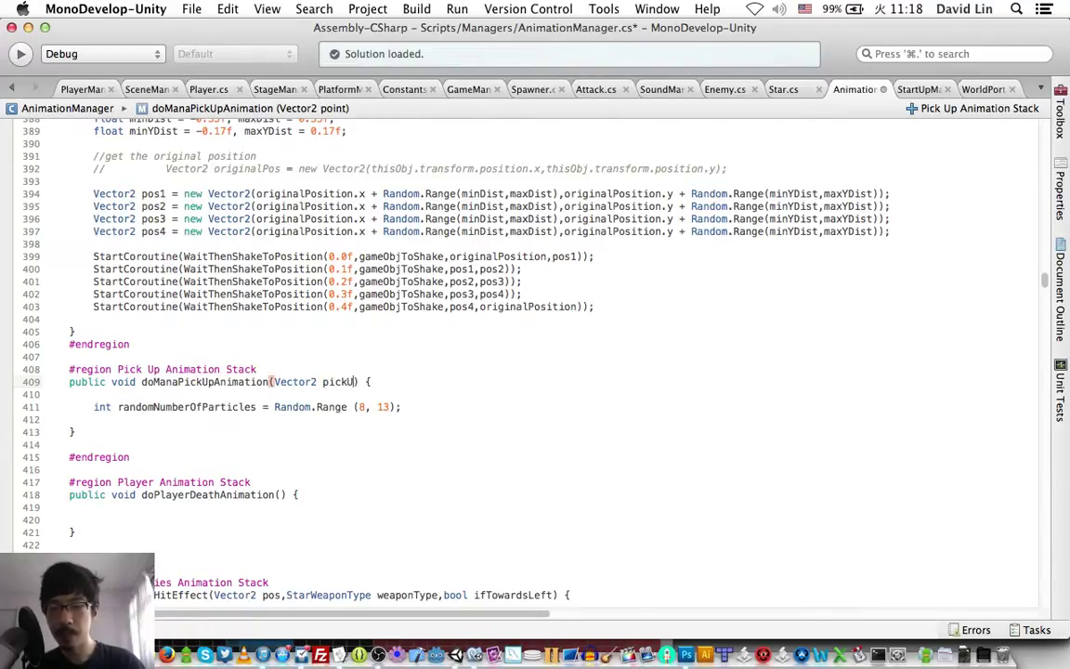
text(pPoint)
key(super+s)
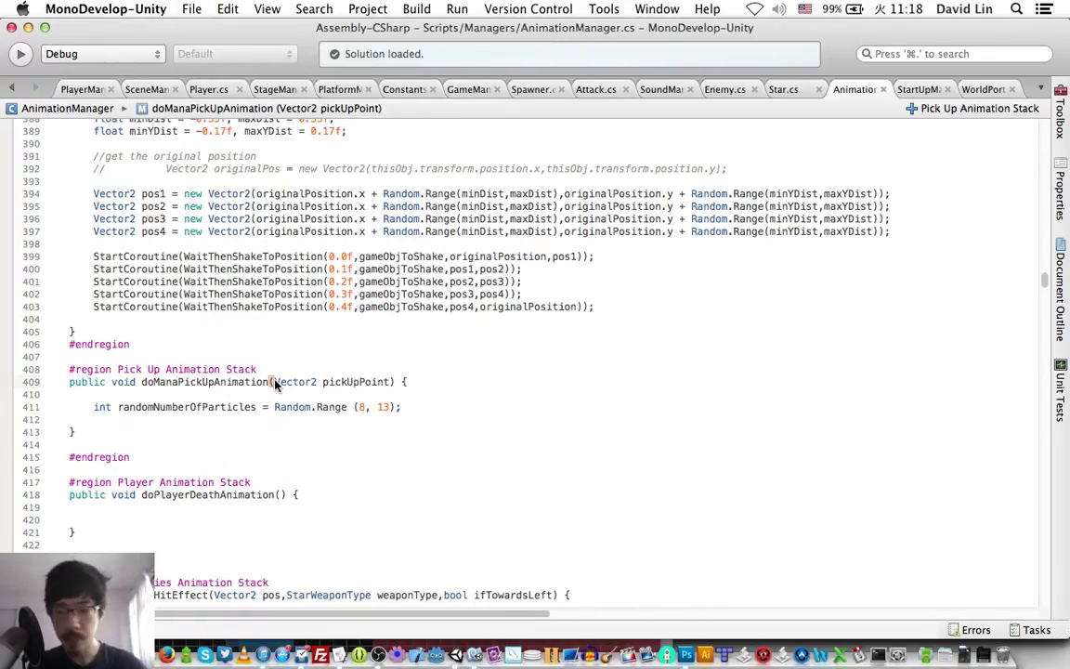
Add an empty for (int x = 0; x < randomNumberOfParticles; x++) loop below the particle count
click(180, 421)
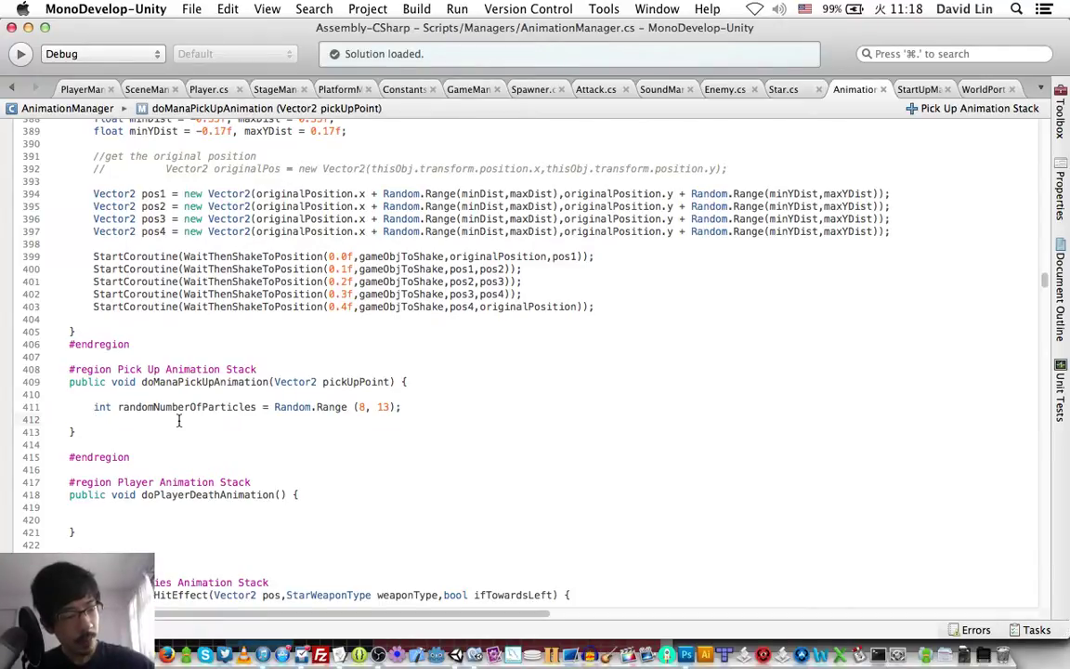
key(Return)
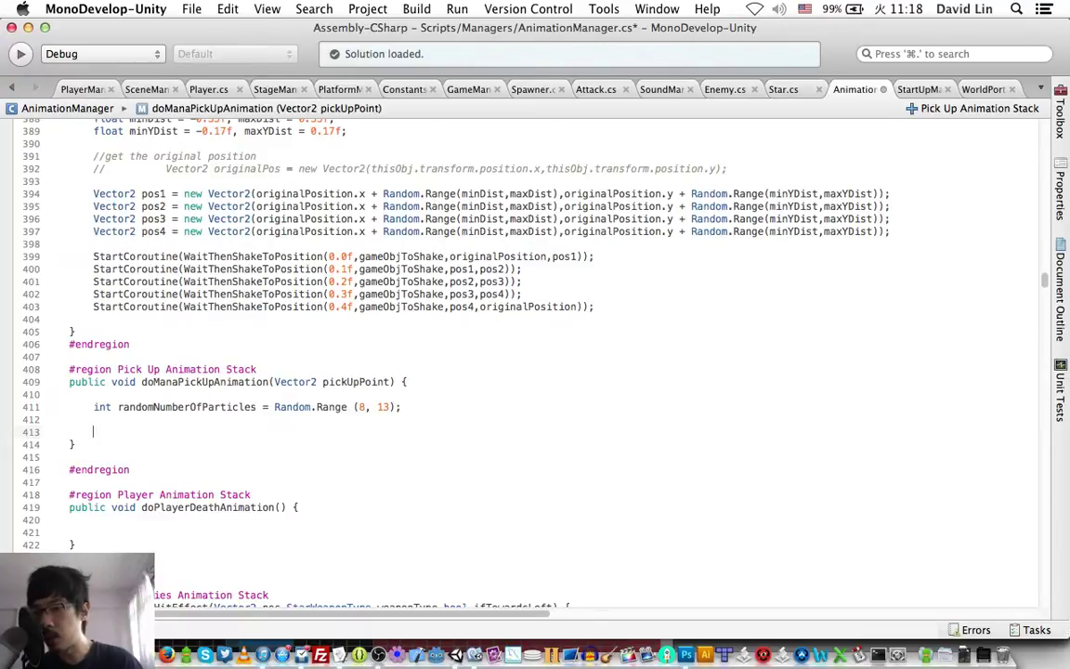
text(for (int x)
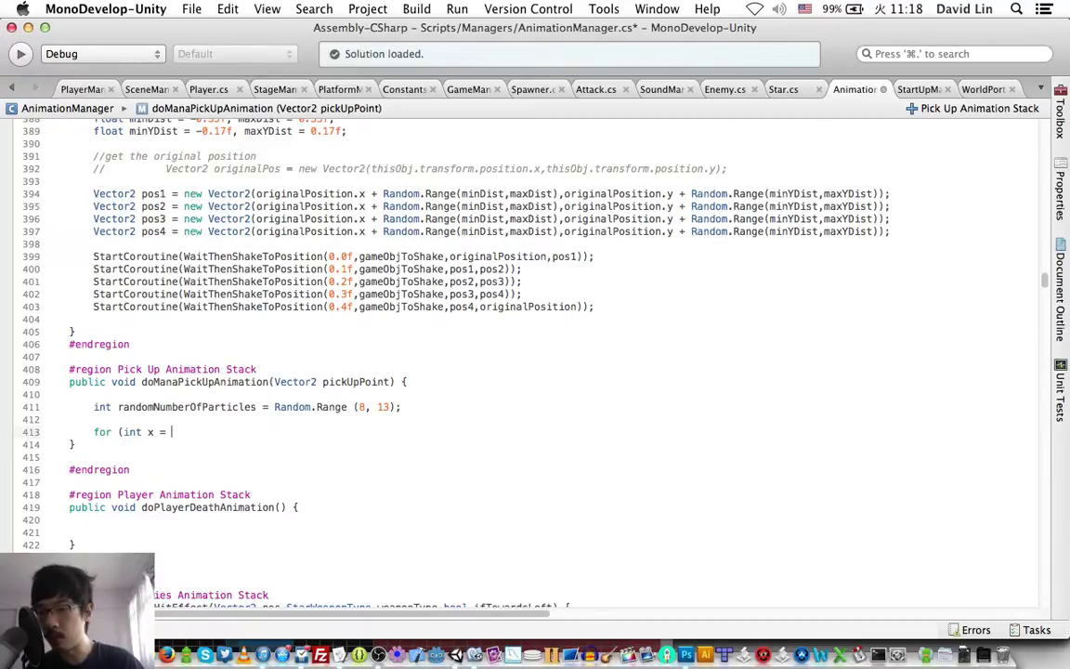
text( = 0)
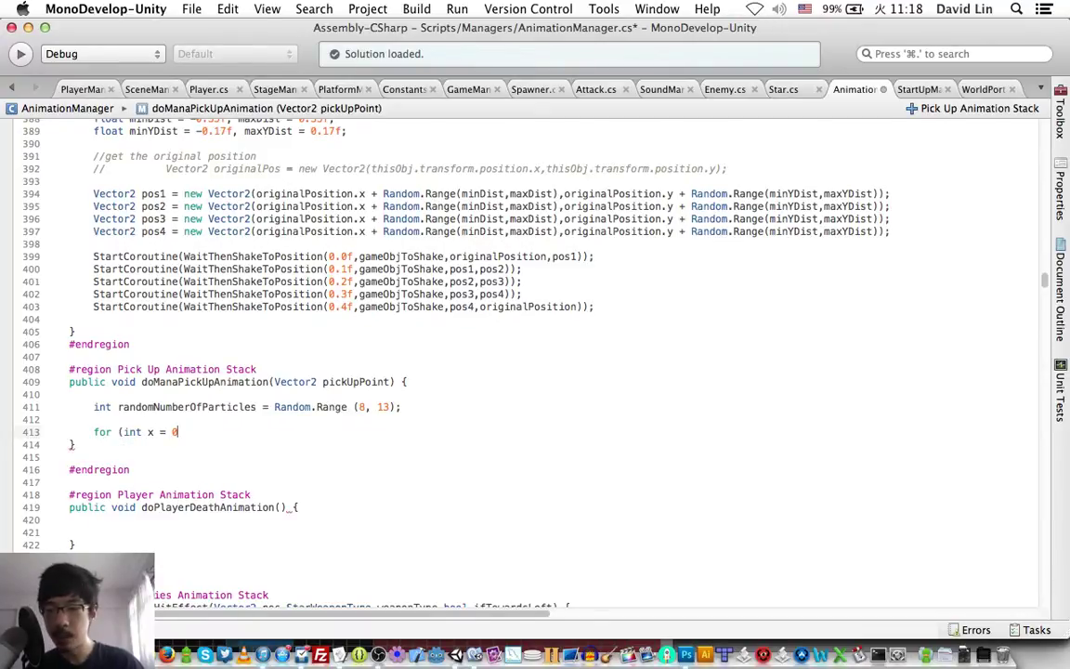
text(; x < r)
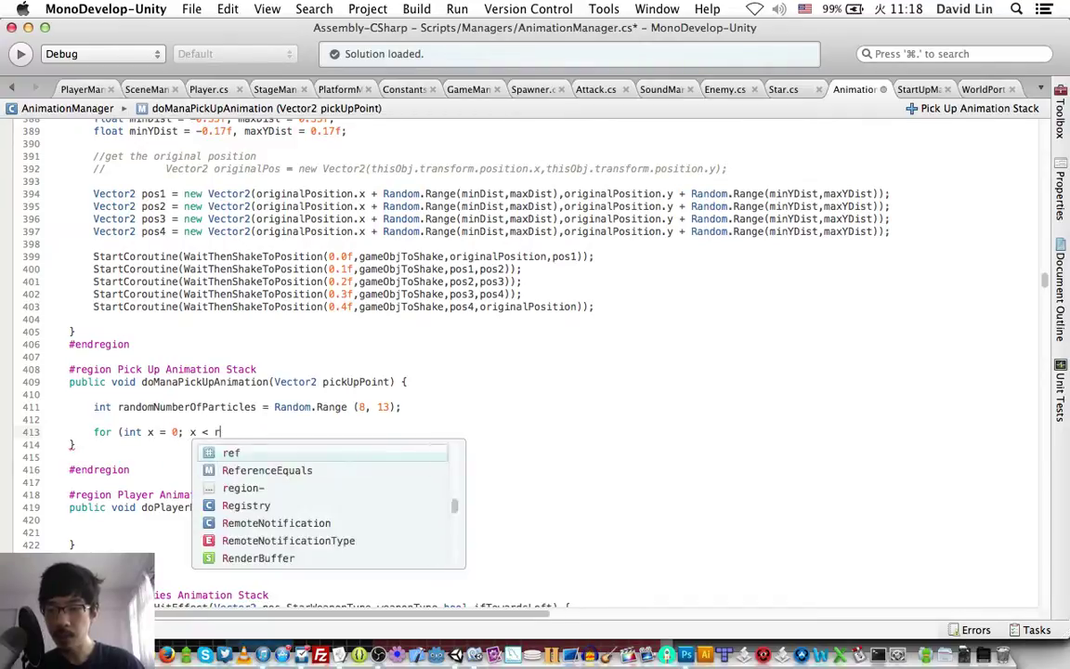
text(andomN)
key(Return)
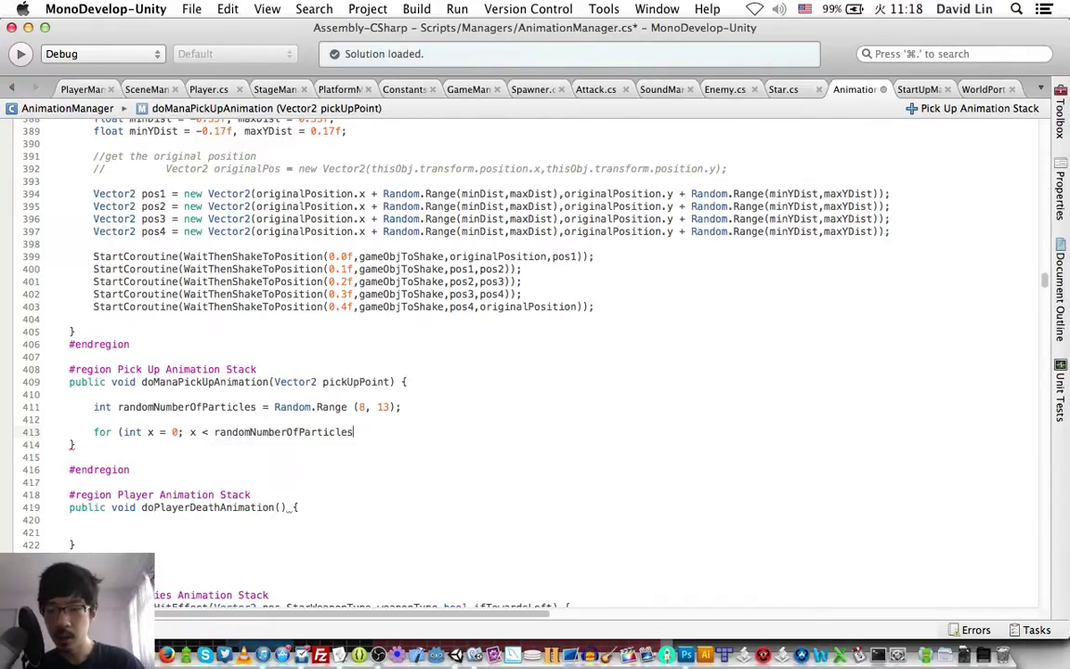
text(; x++) {)
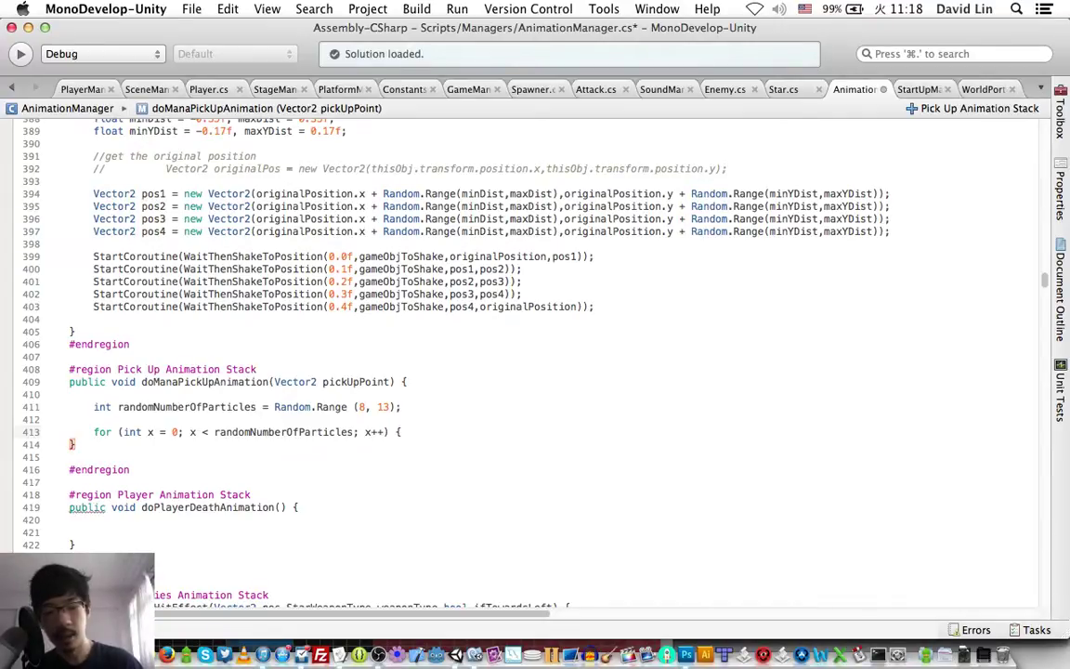
key(Return)
click(117, 444)
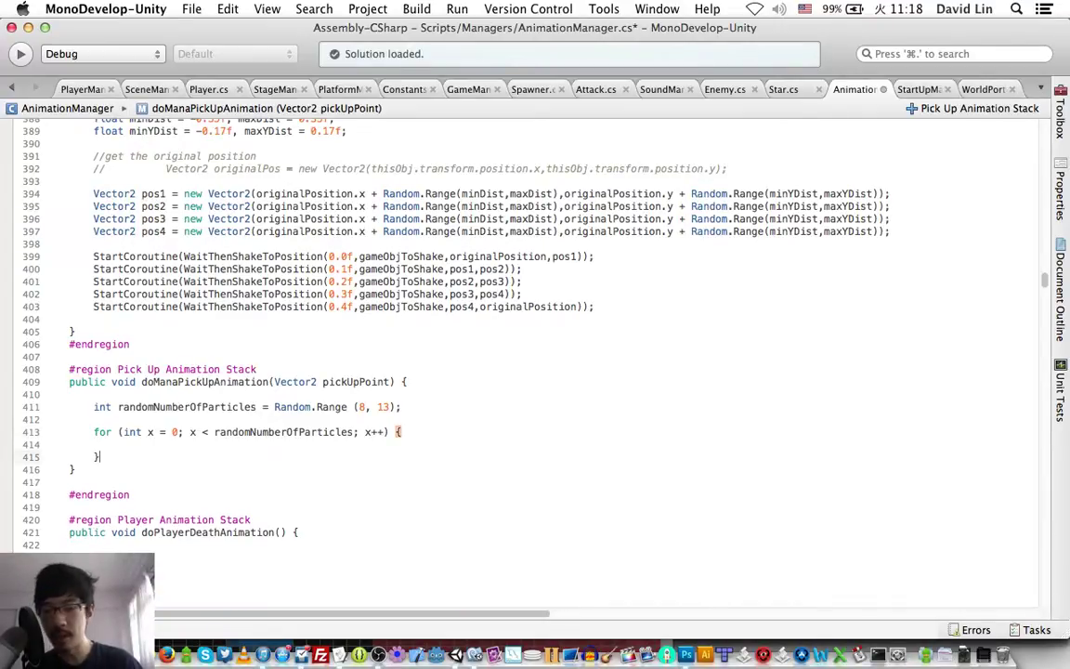
key(Return)
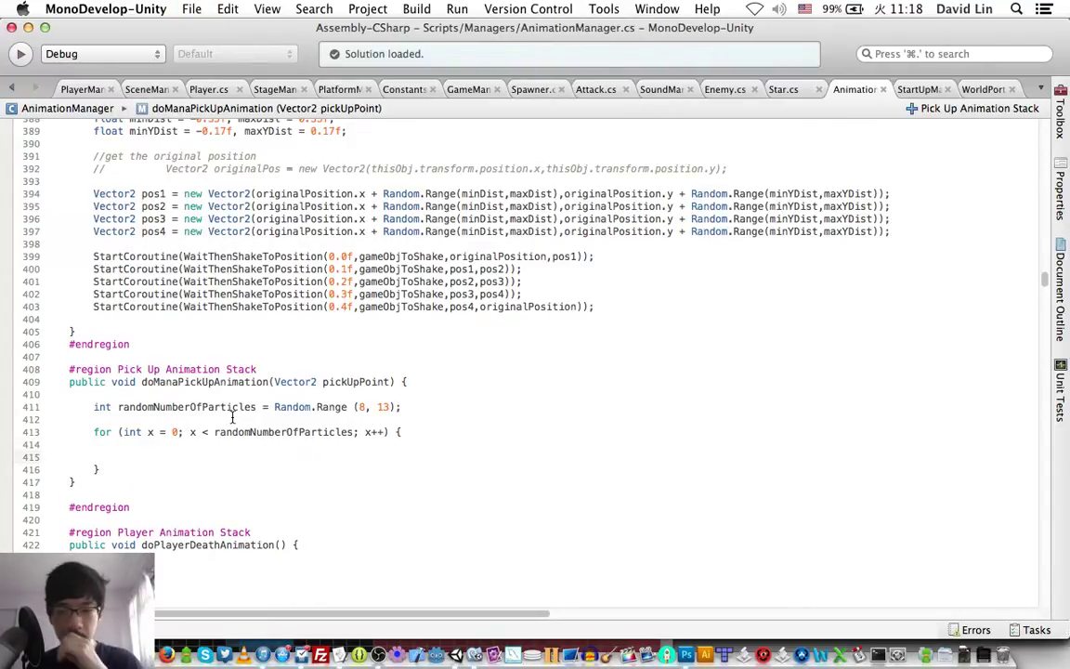
scroll(282, 410, down, 3)
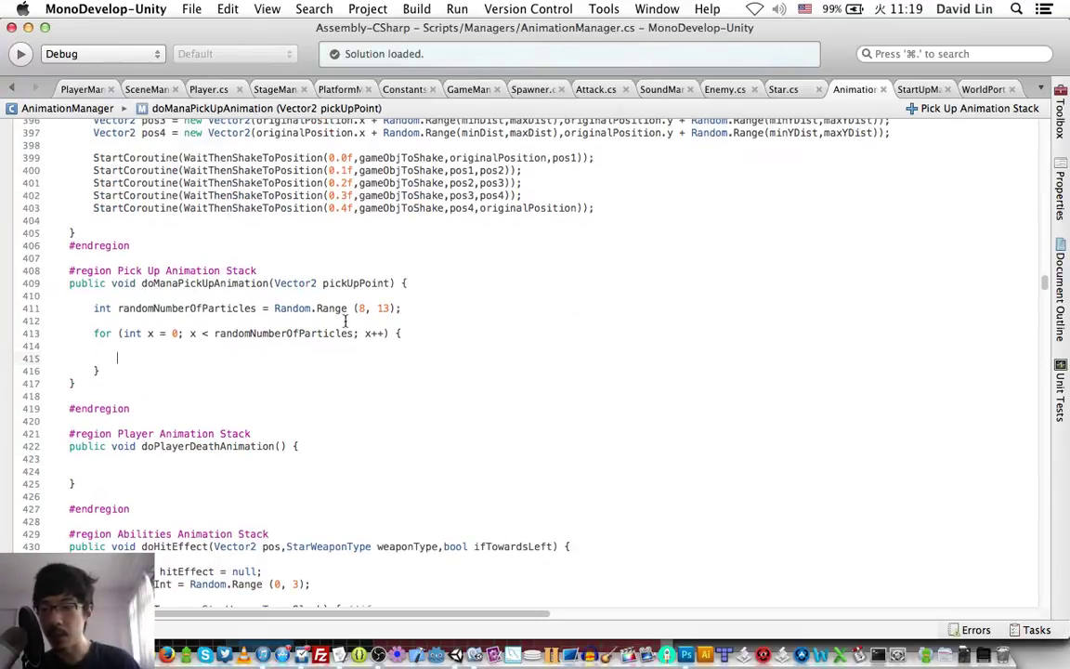
click(209, 362)
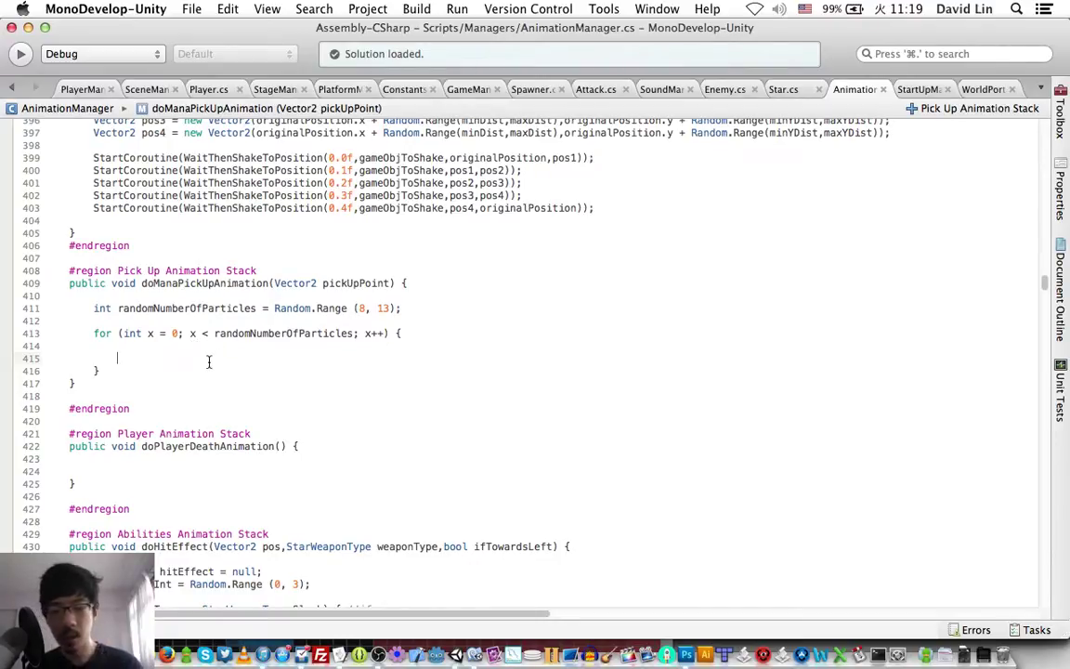
Declare int randomIndex = Random.Range(0, manaOrbParticles.Length-1); inside the loop and save
text(int)
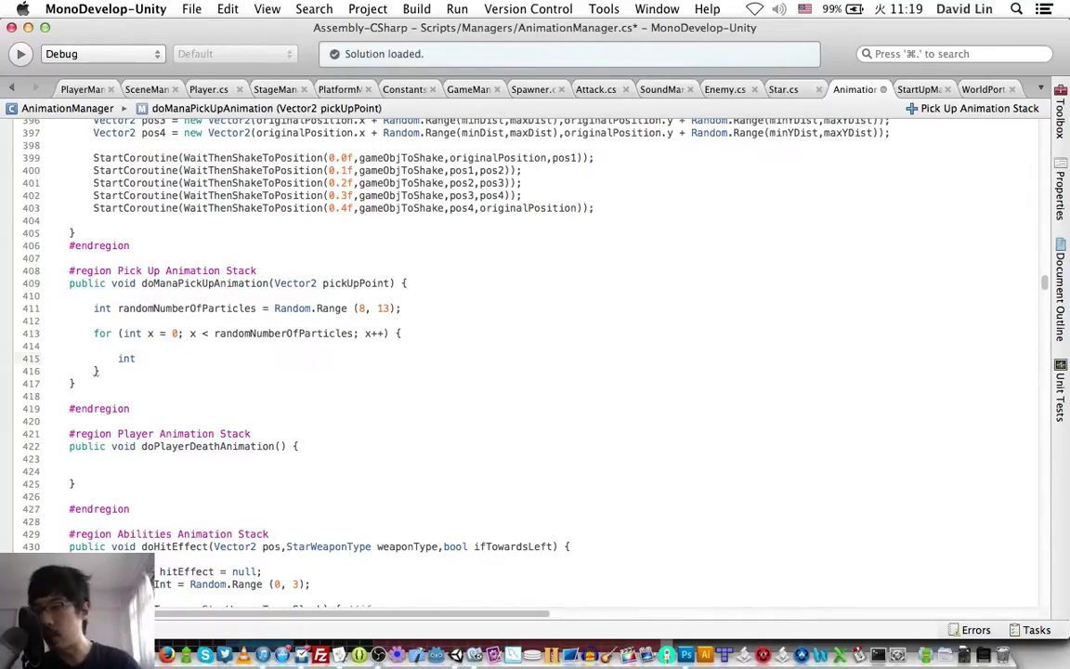
text(ran)
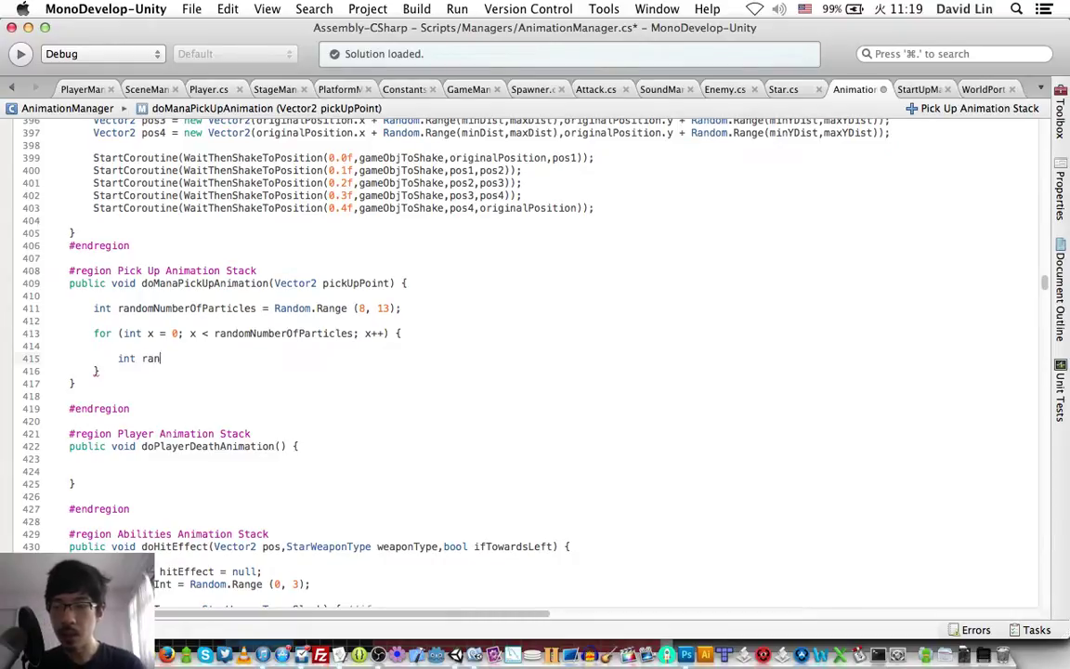
text(domIndex)
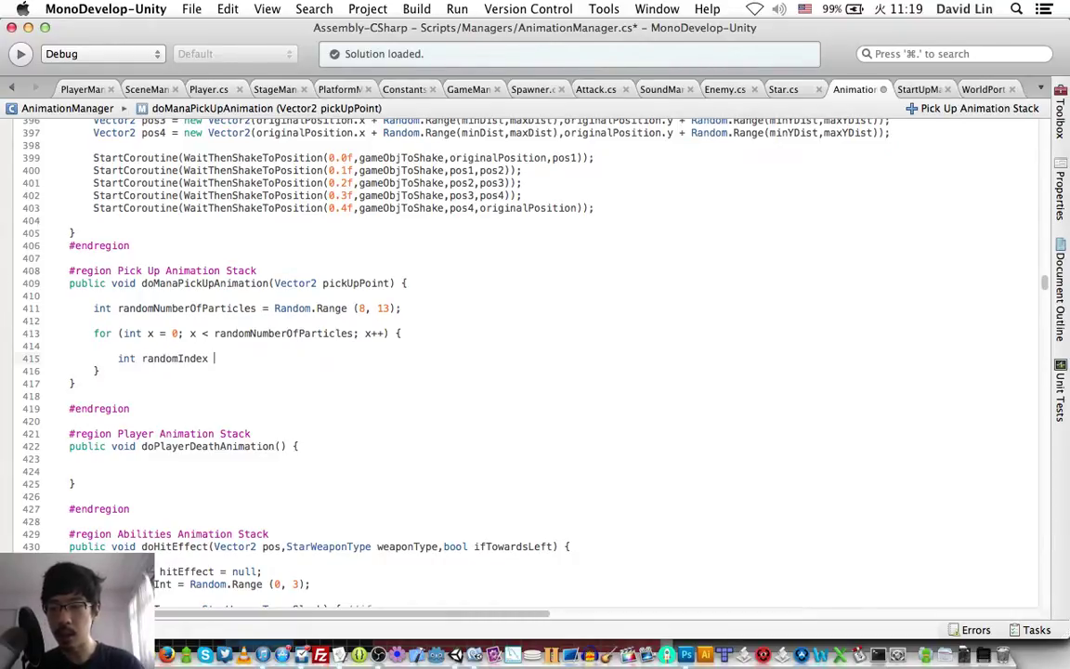
text( = Ran)
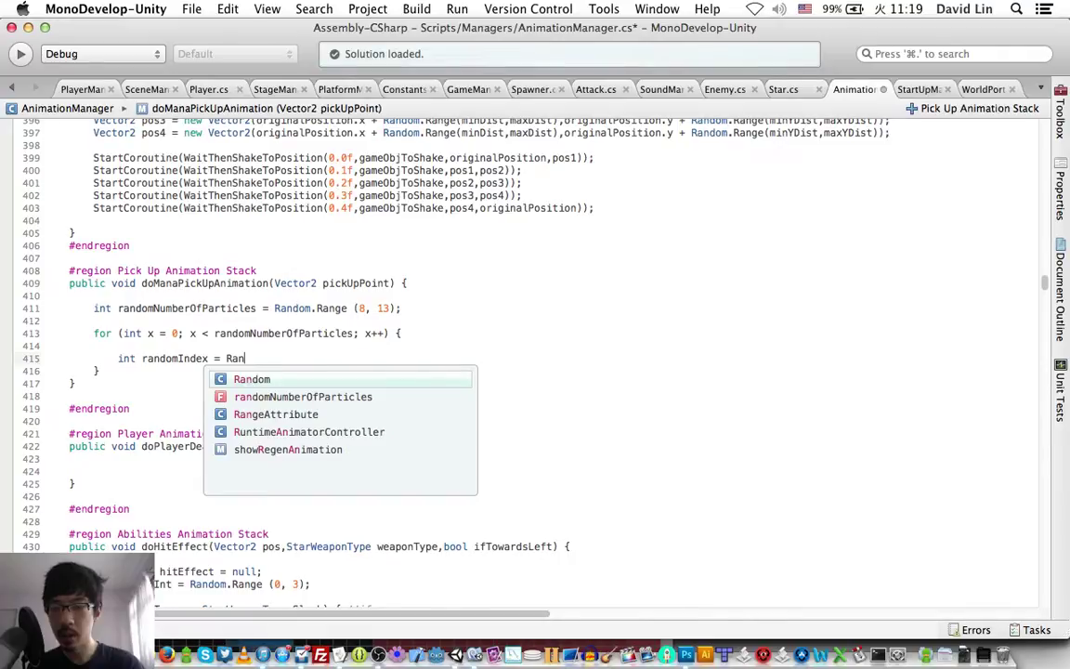
text(dom.Range()
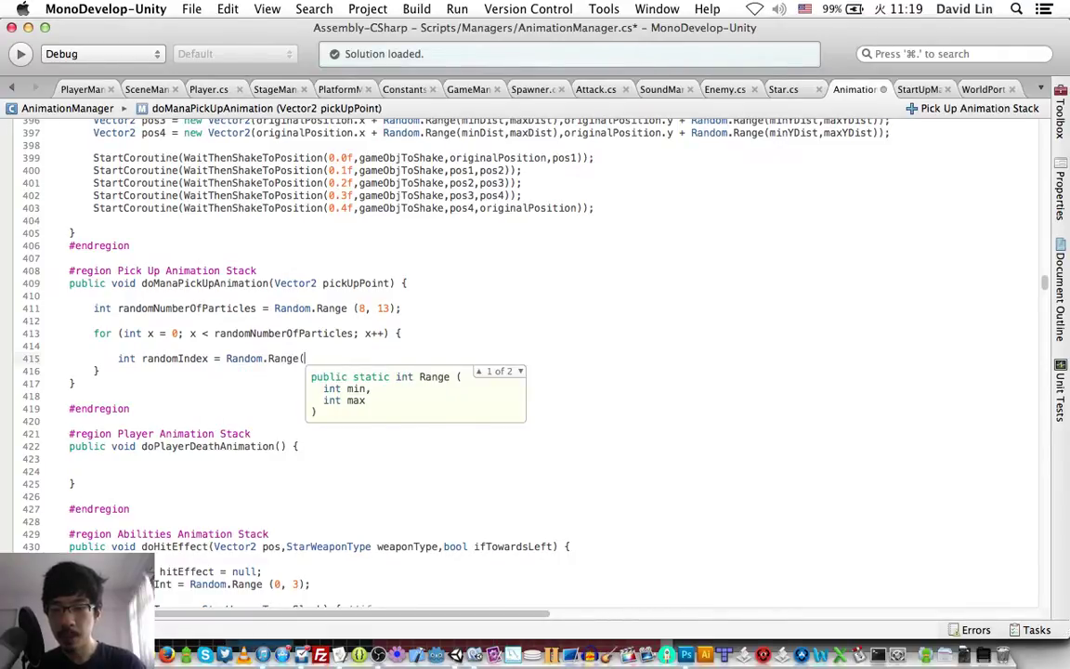
text(0,)
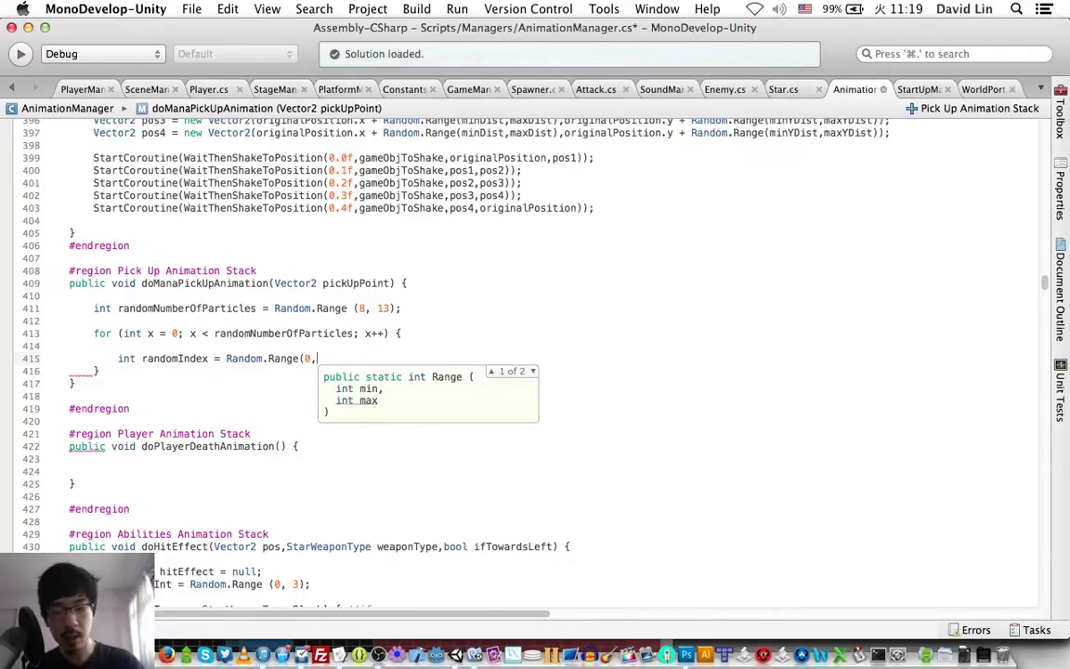
text(mana)
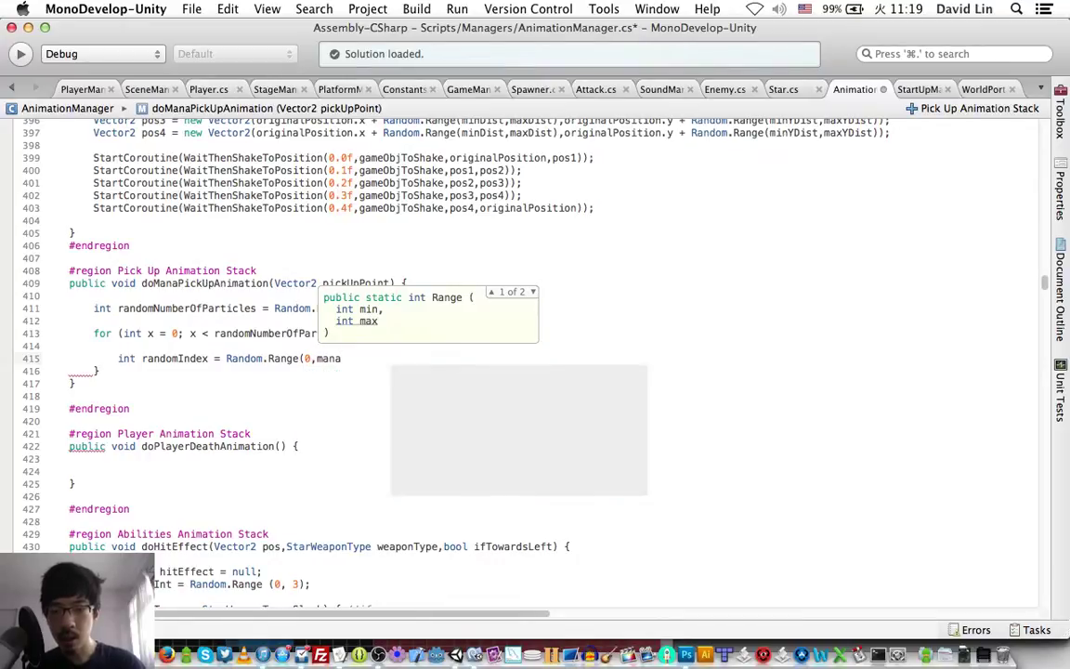
text(.coo)
key(BackSpace)
key(BackSpace)
key(BackSpace)
text(Len)
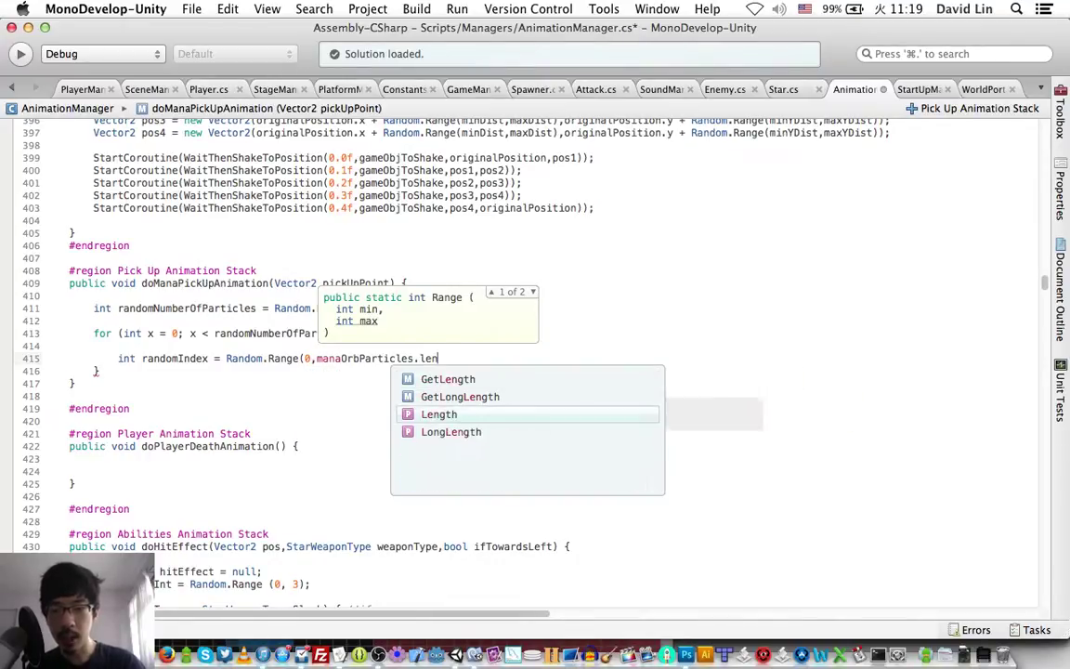
key(Return)
text(-1);)
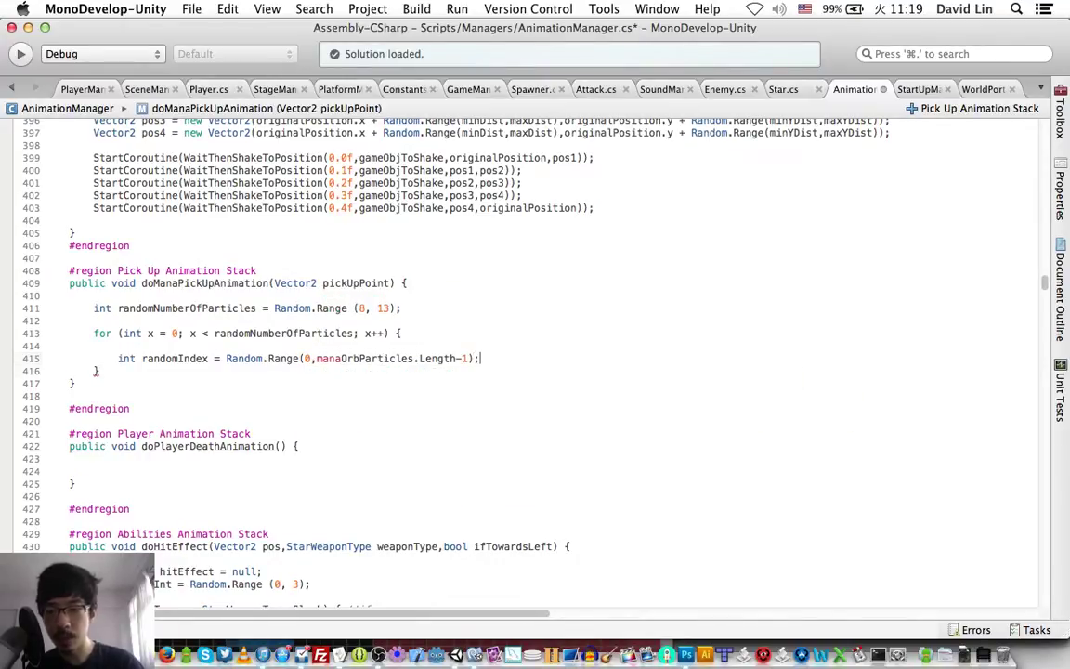
key(Return)
key(super+s)
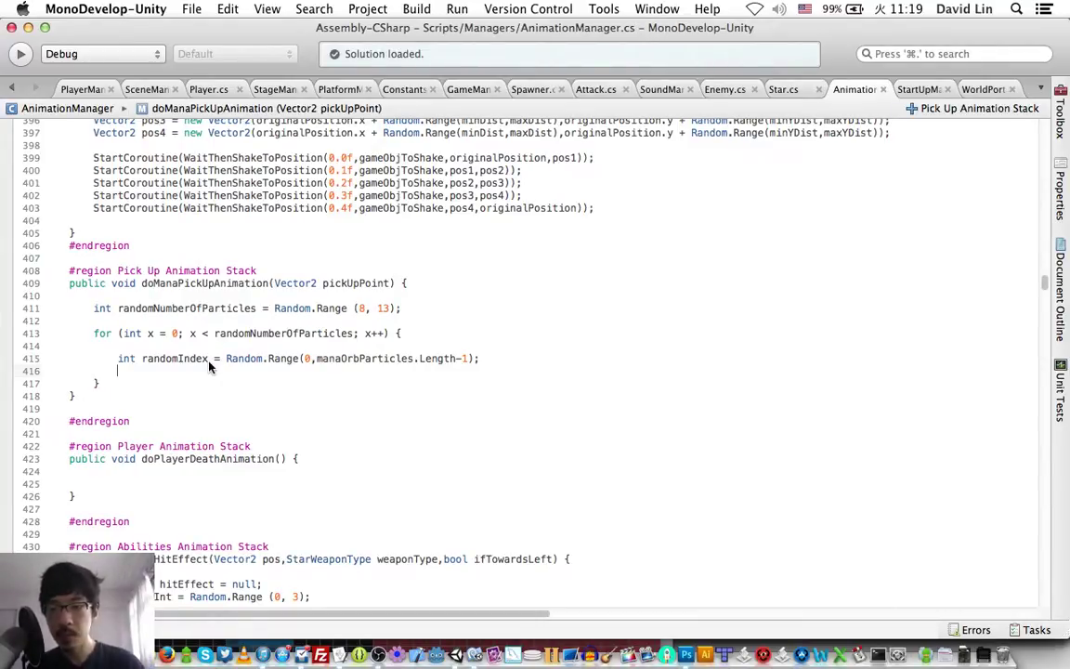
Add GameObject manaParticle = (GameObject)Instantiate(manaOrbParticles[randomIndex]); and save the script
key(Return)
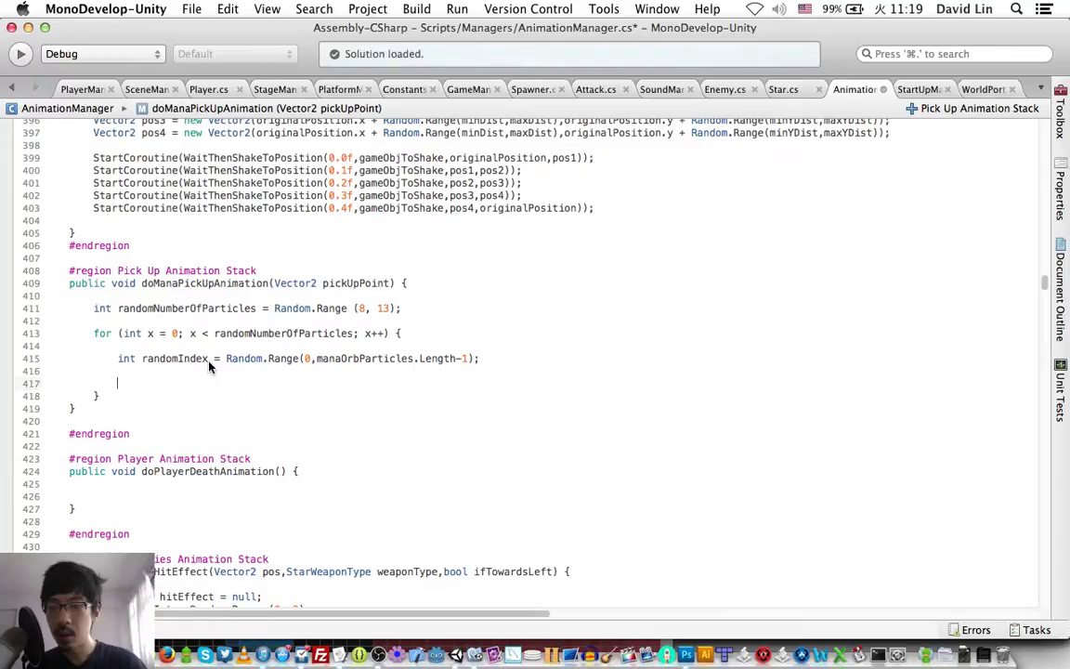
text(GameObject )
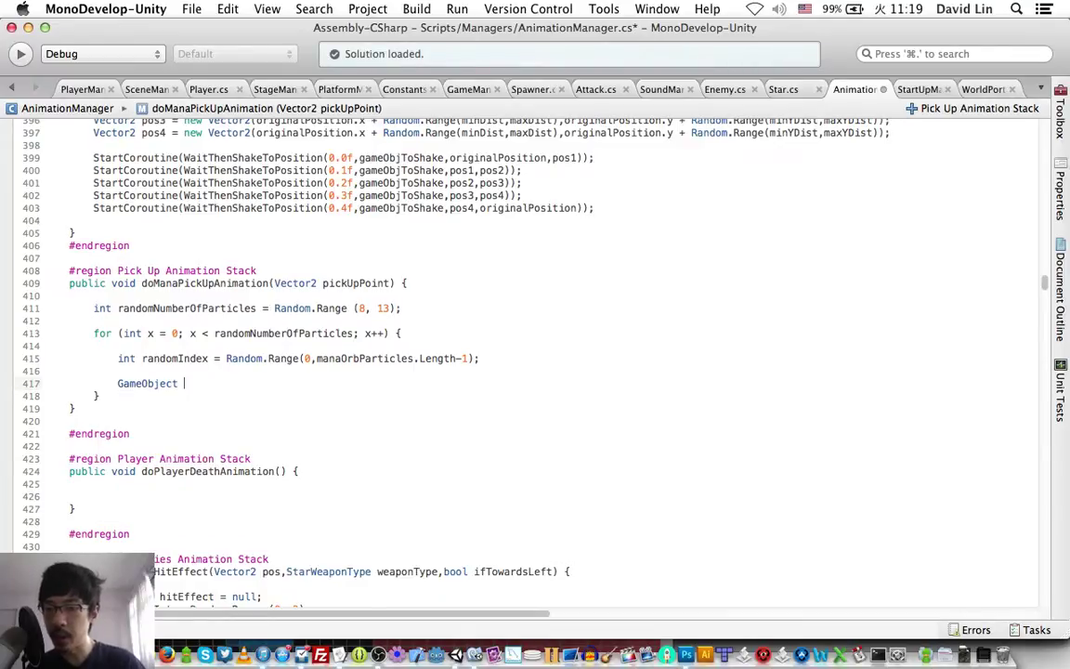
text(m)
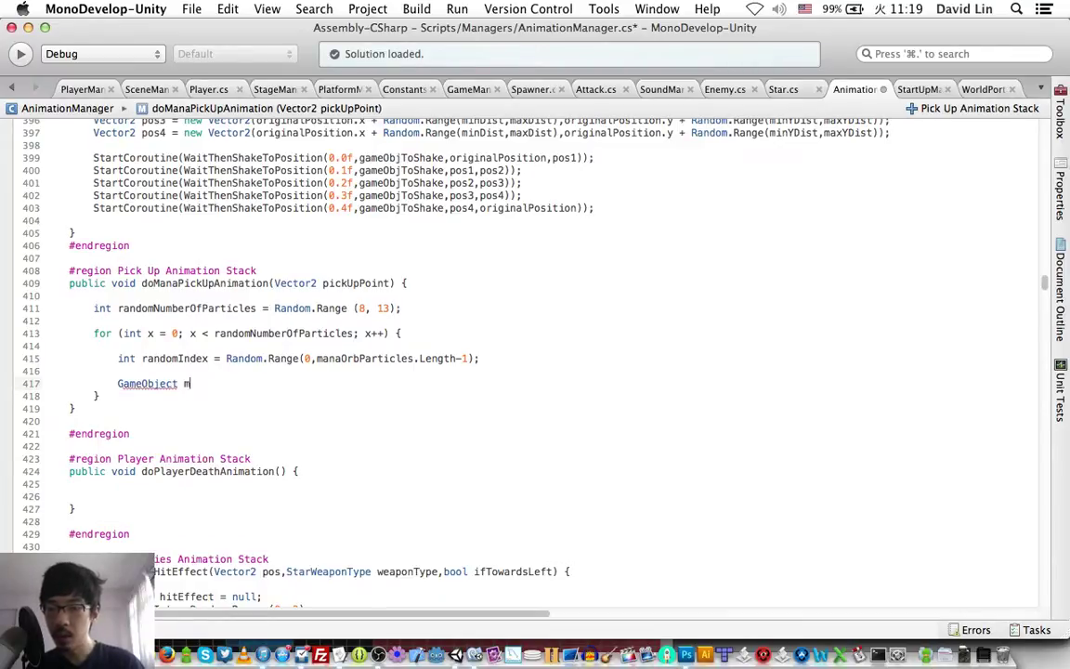
text(anaParticle)
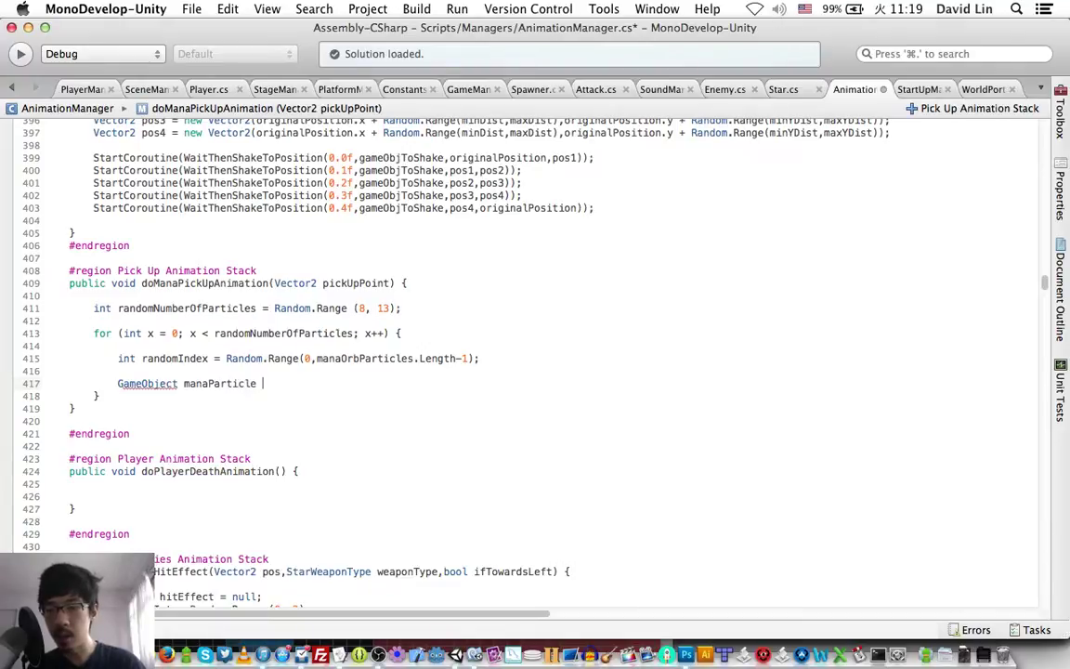
text( = (Gameob))
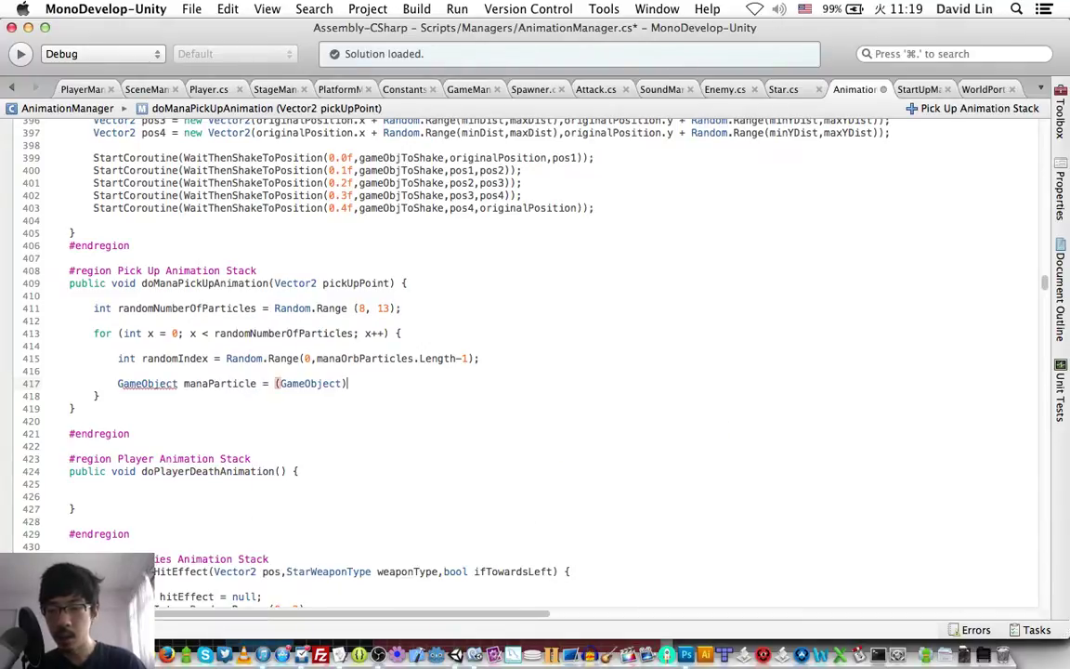
text(Instan)
key(Return)
text(()
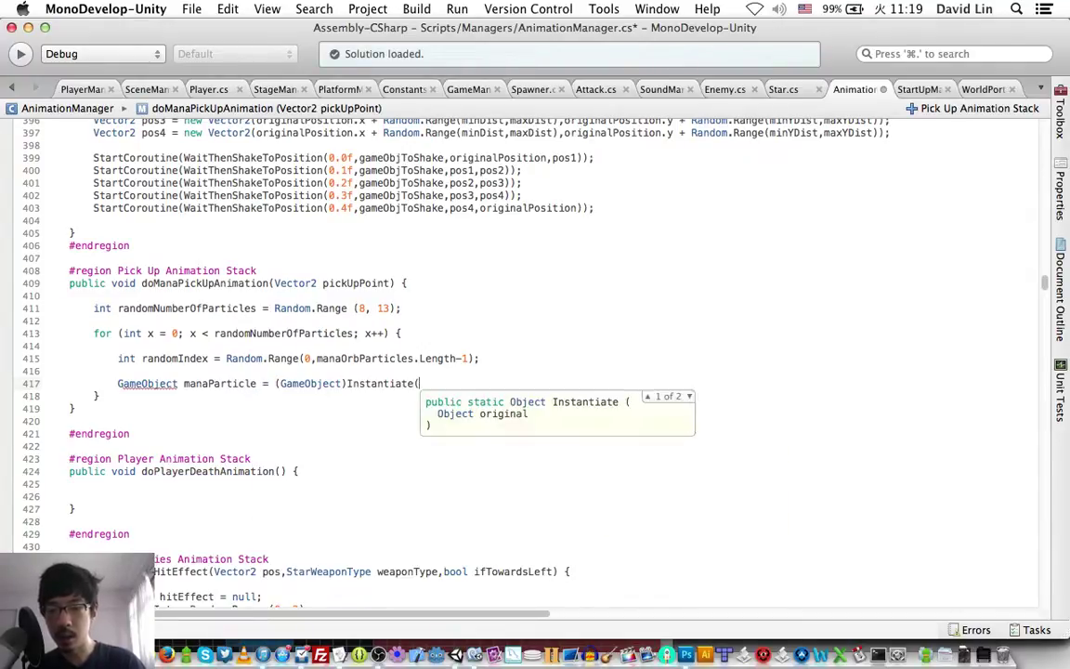
text(man)
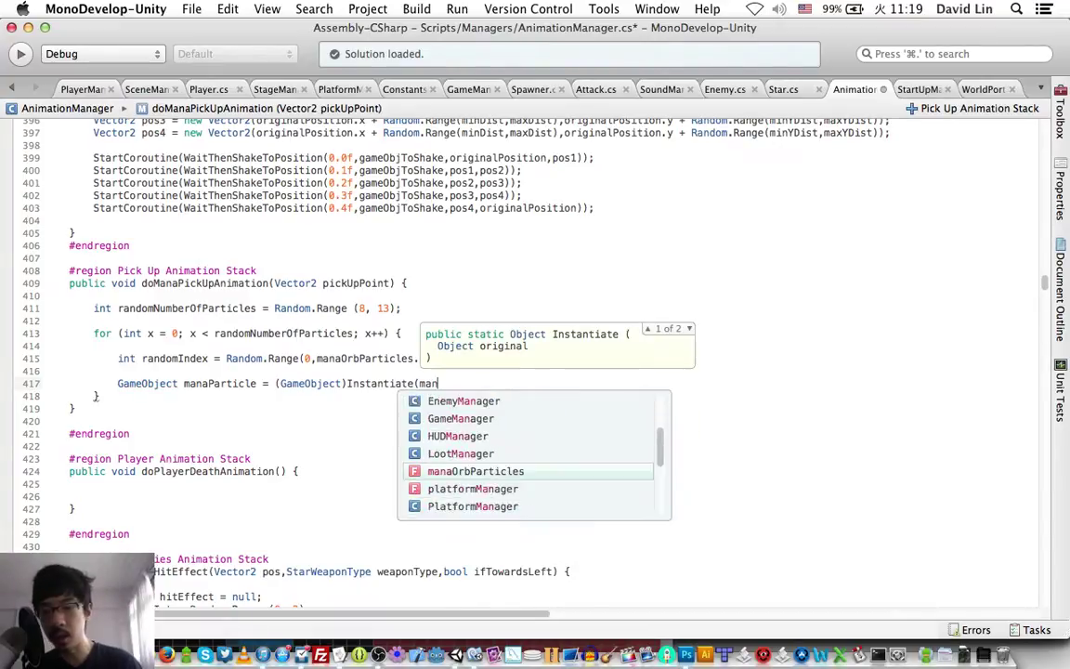
text(aOr)
key(Return)
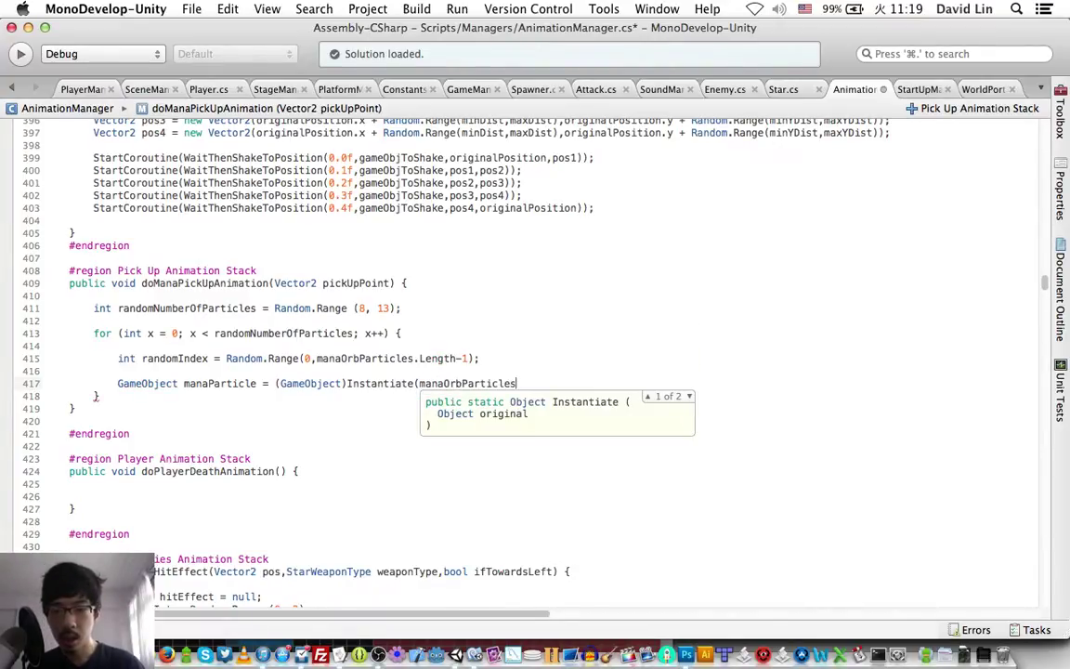
text([randomIndex)
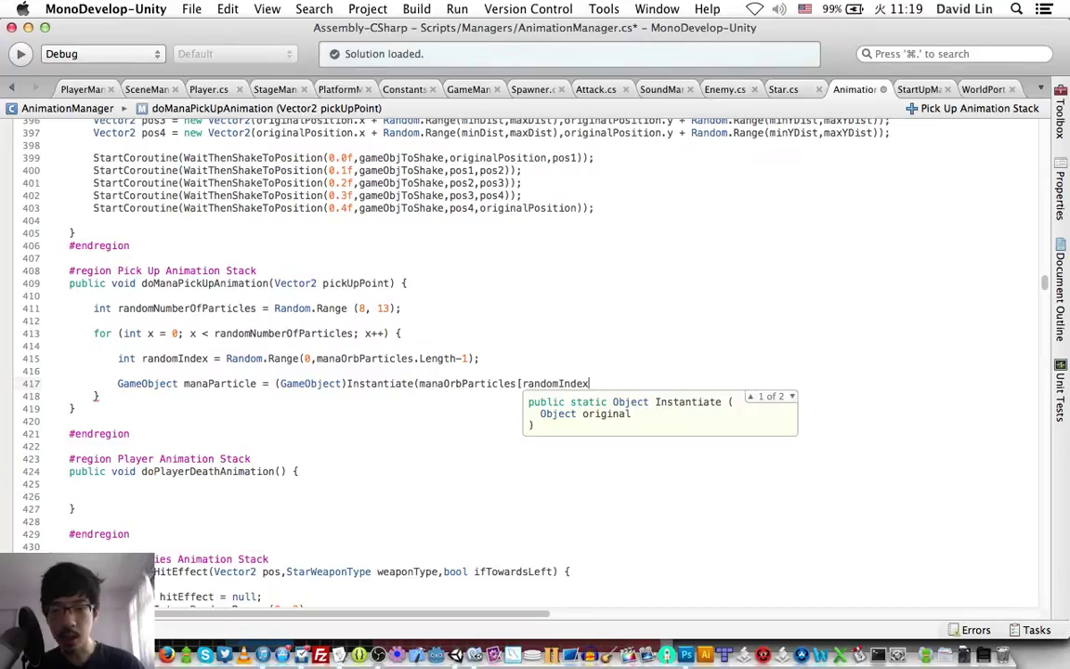
text(]);)
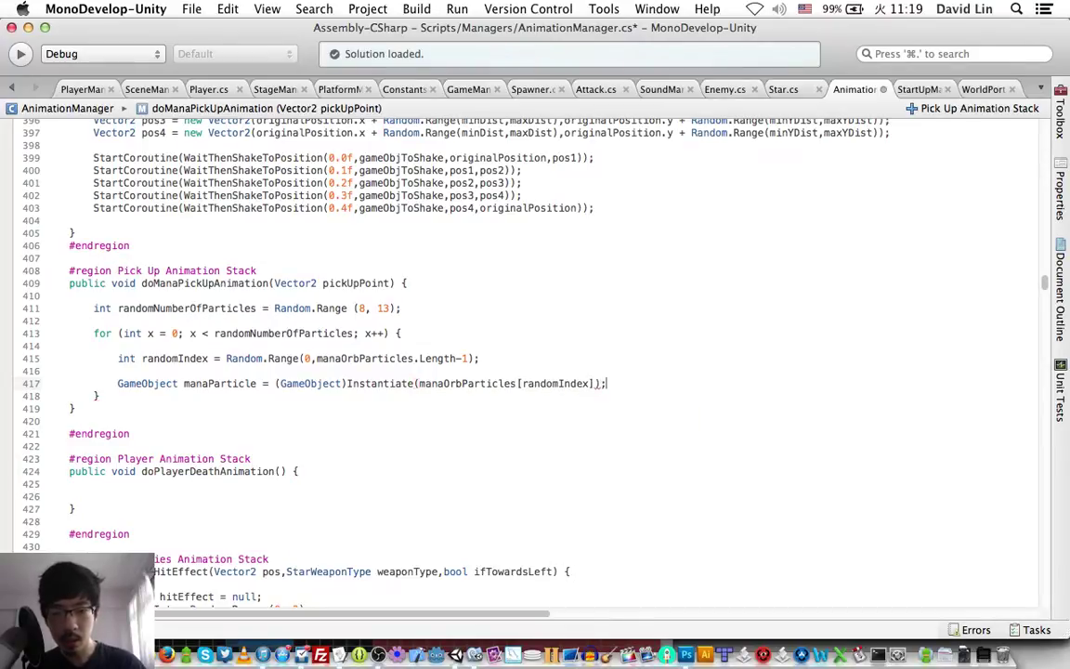
key(Return)
key(Return)
key(super+s)
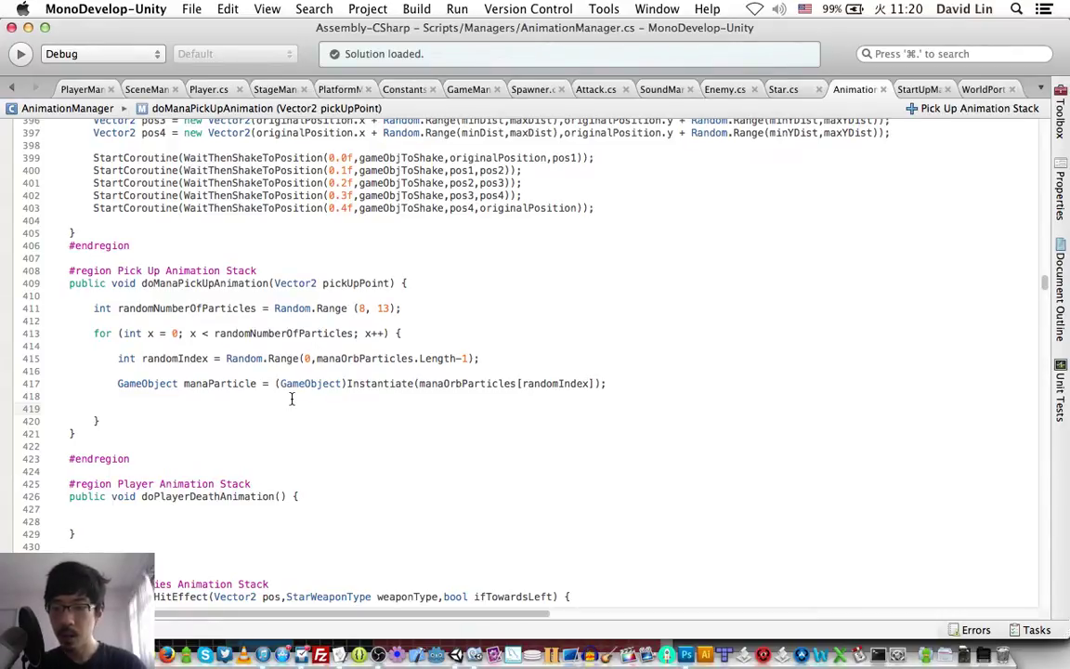
Type float to begin a new declaration below the manaParticle line
text(float)
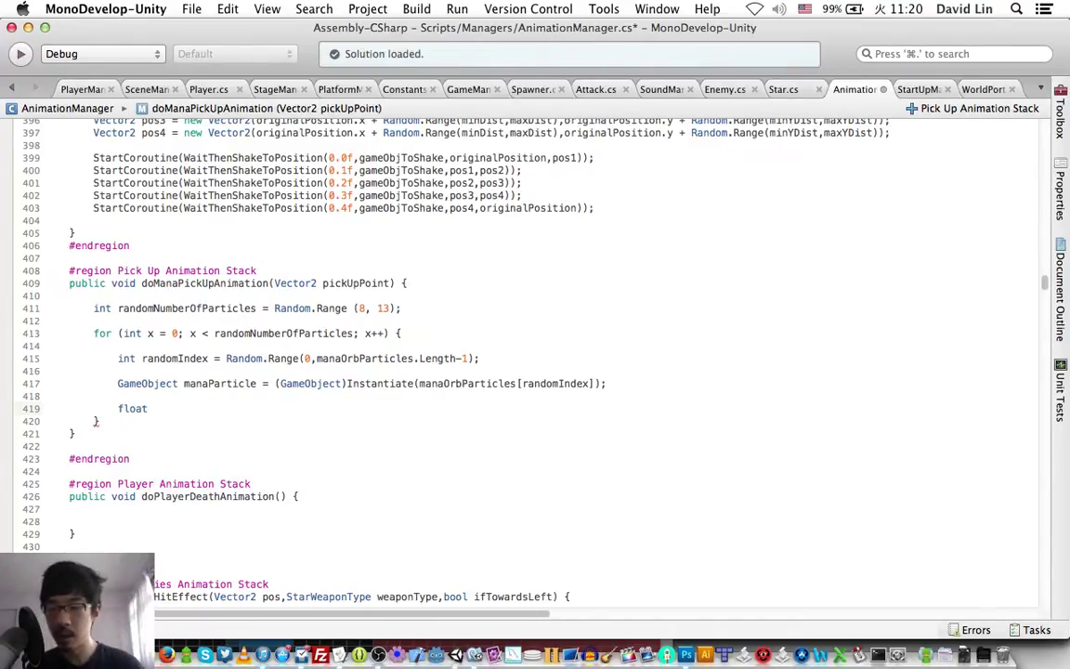
Complete randomX = Random.Range(pickUpPoint.x - 1.0f, pickUpPoint.y + 1.0f);
text( random)
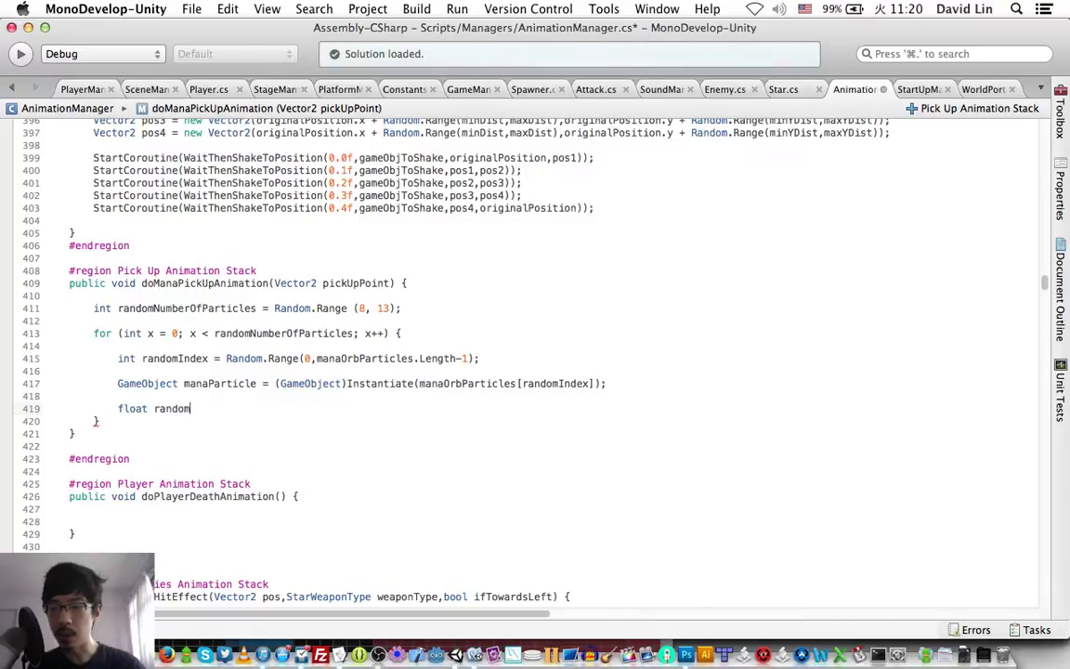
text(X = floa)
key(BackSpace)
key(BackSpace)
key(BackSpace)
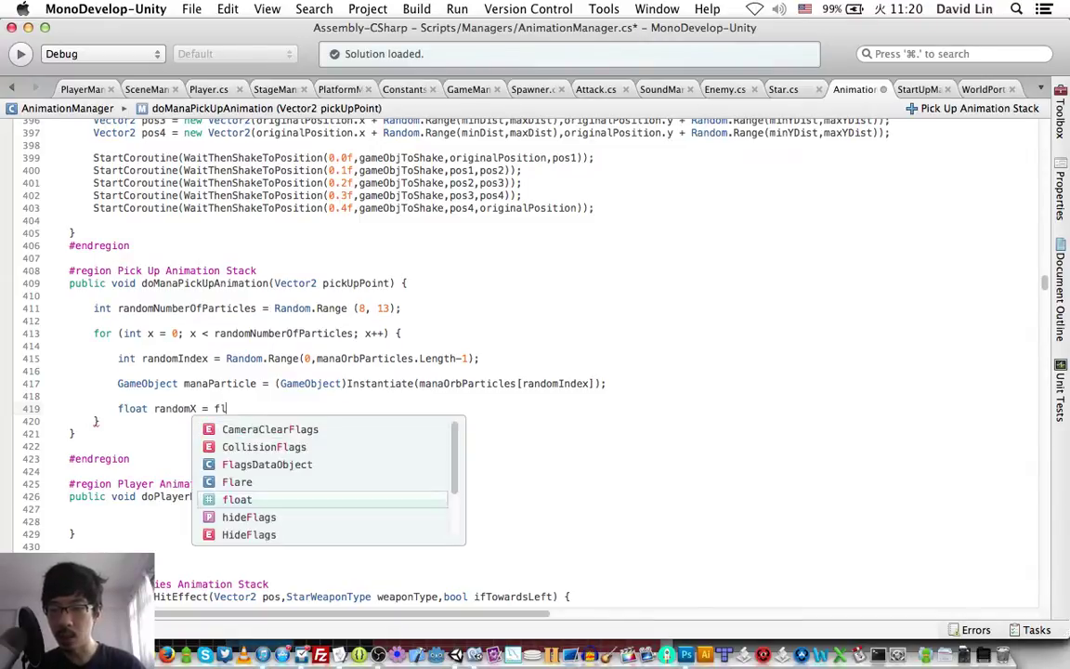
key(BackSpace)
text(Random.ran)
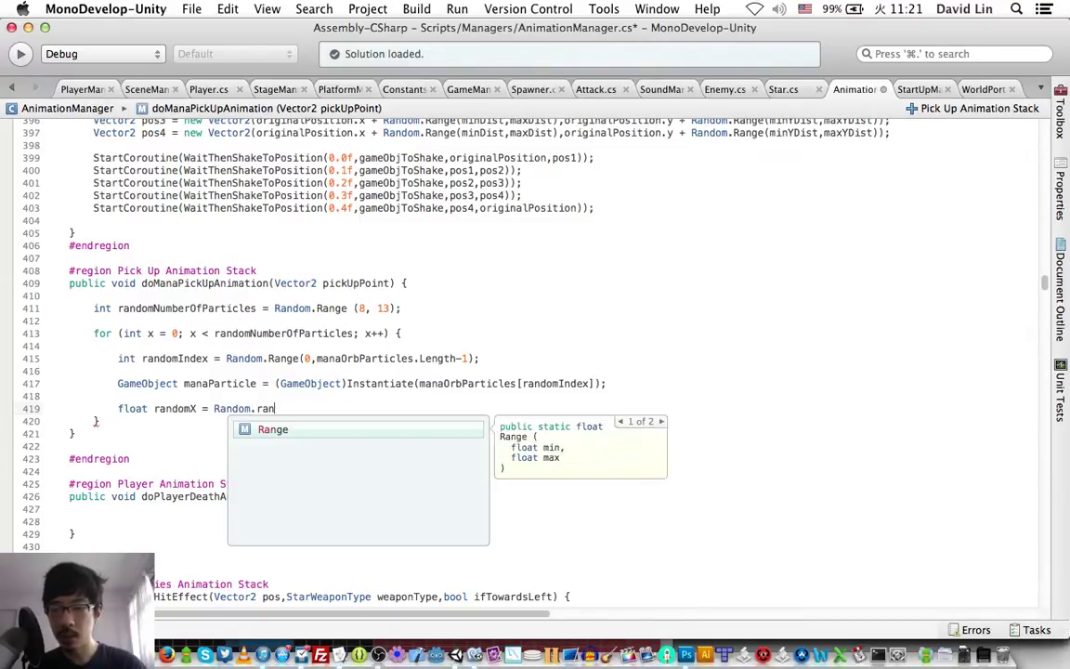
text(()
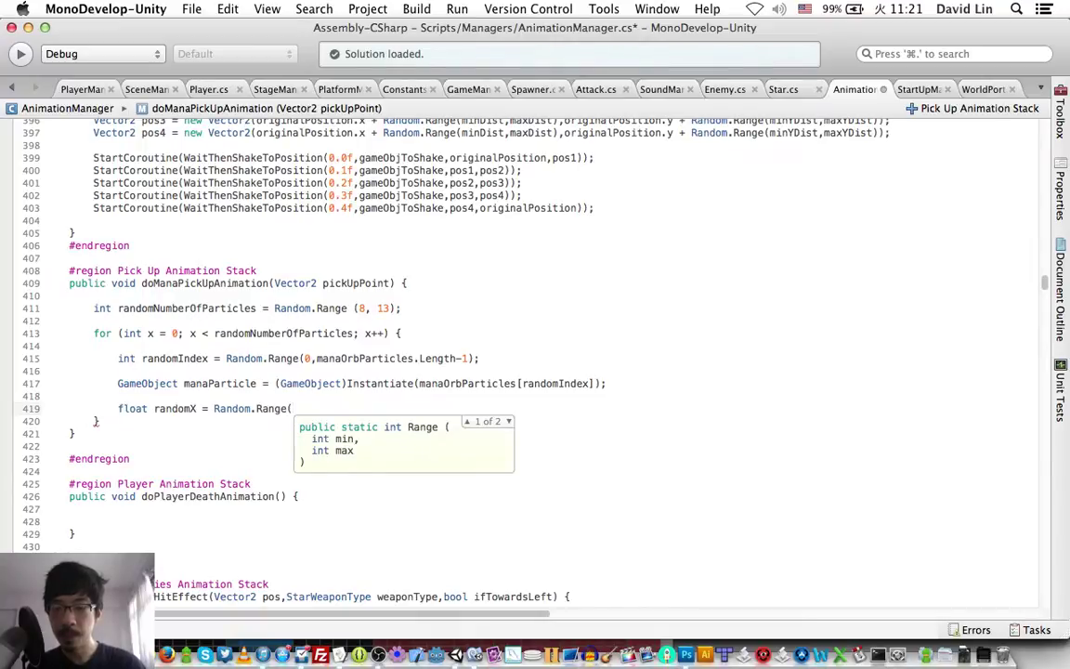
text(p)
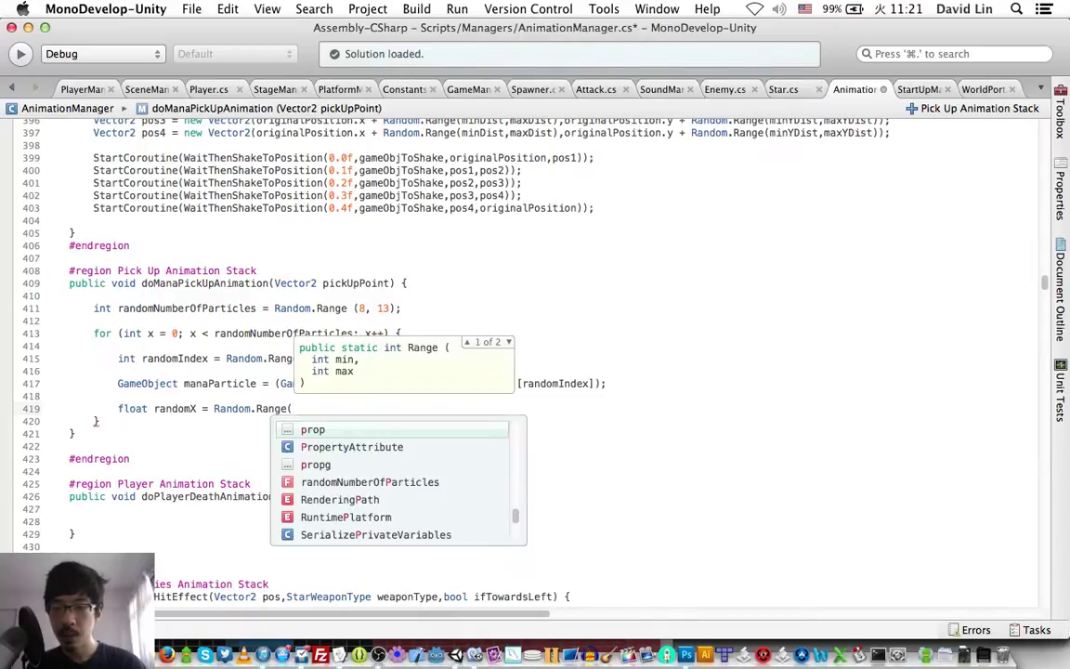
text(ickup)
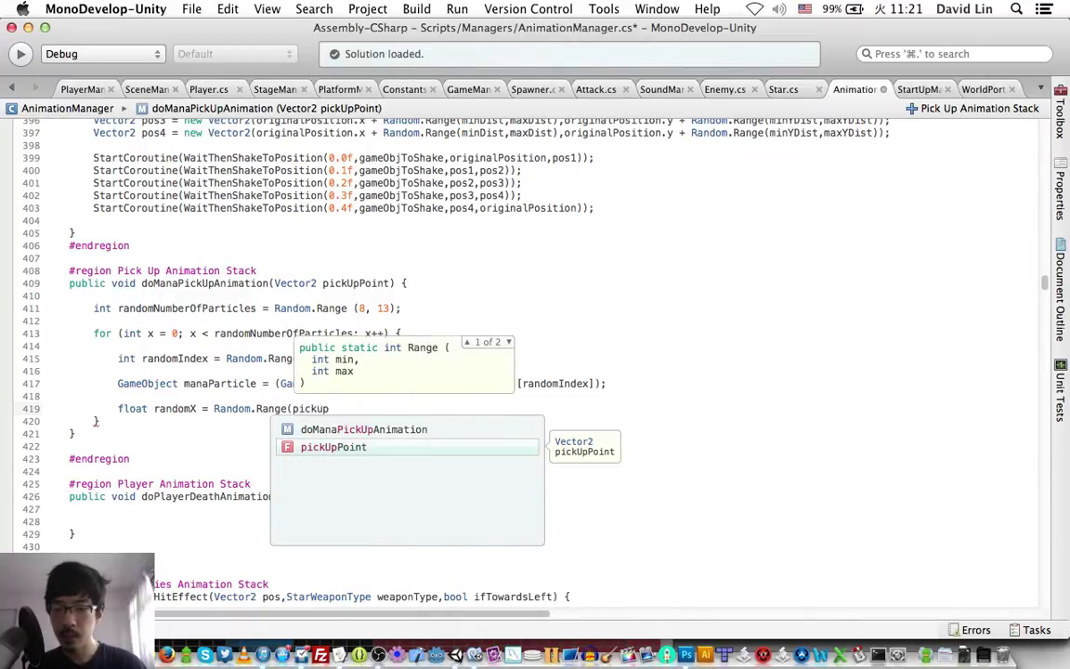
text(.x)
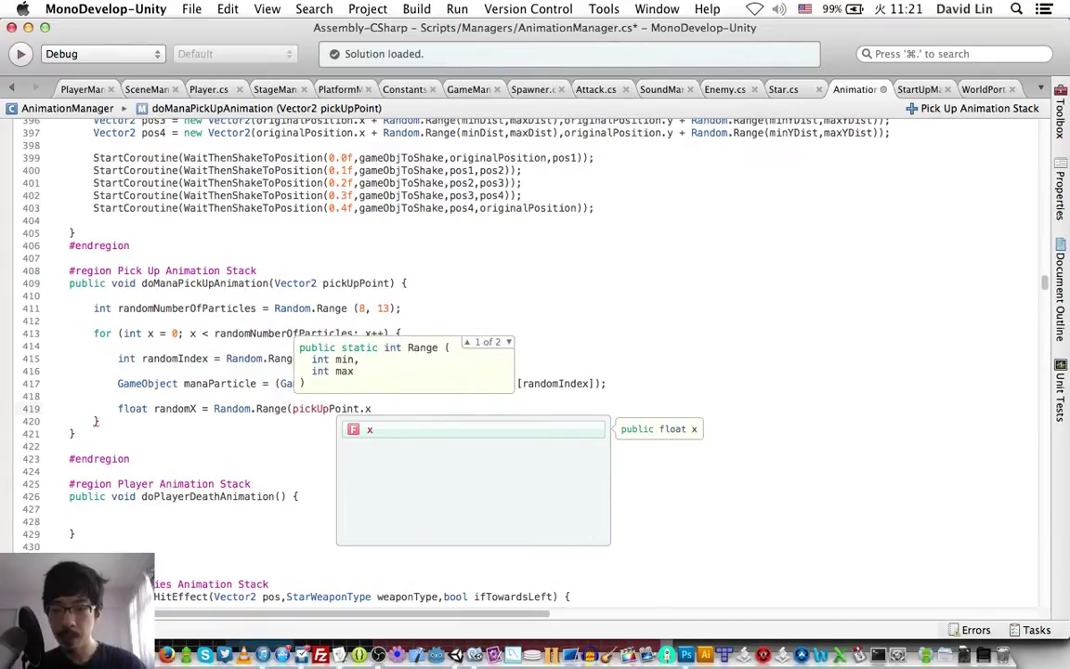
text( - 1.0f,)
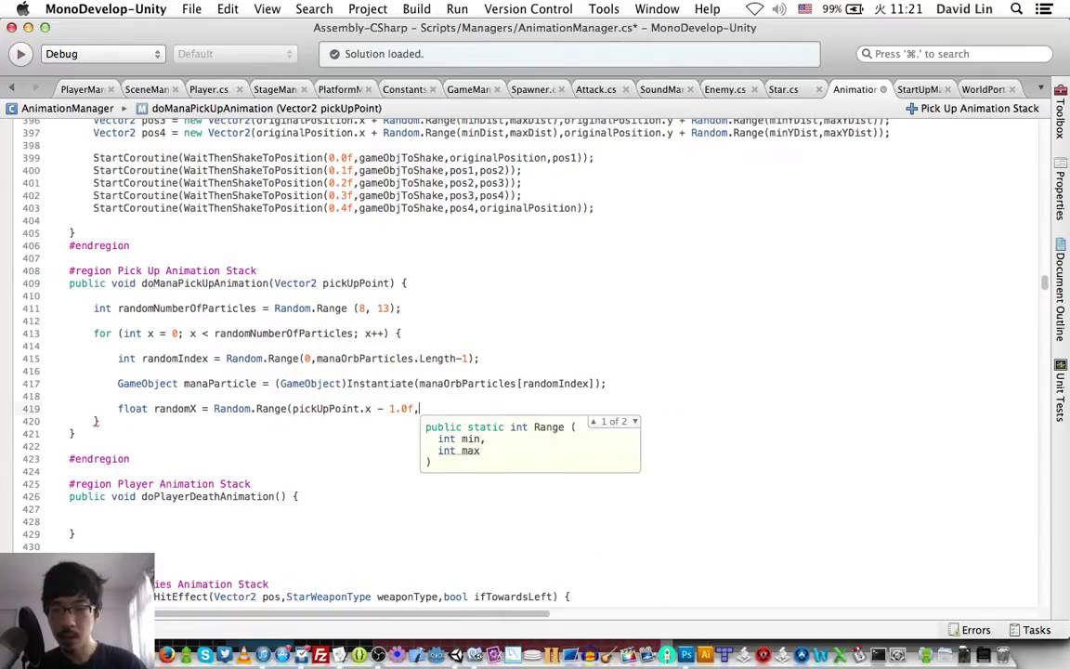
text(pickup)
key(Return)
text(.)
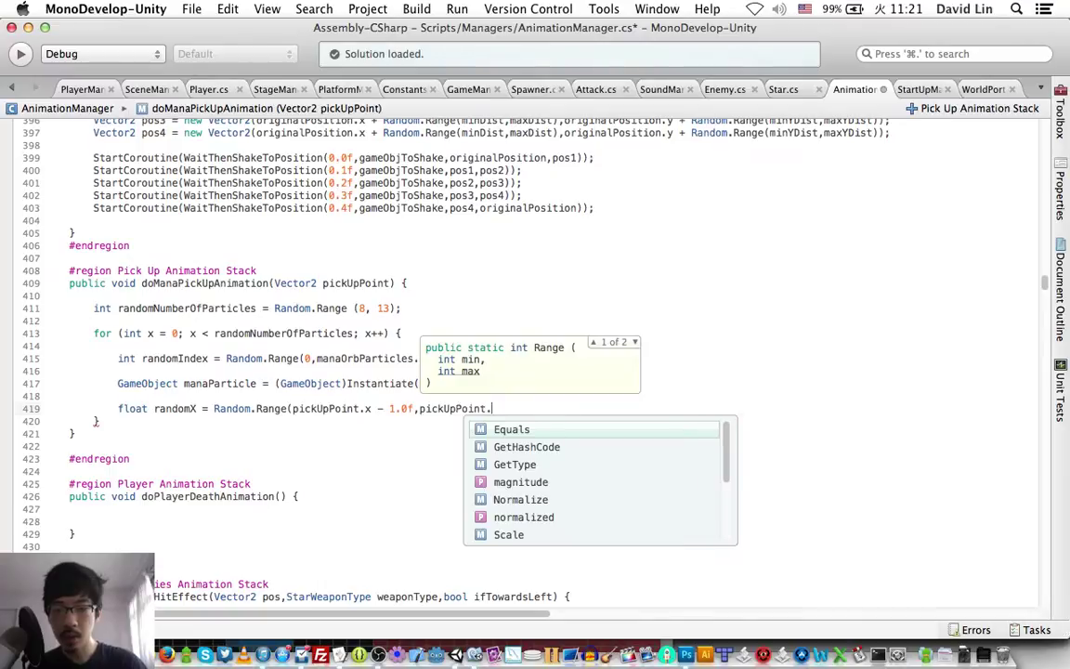
text(y + 1.0f)
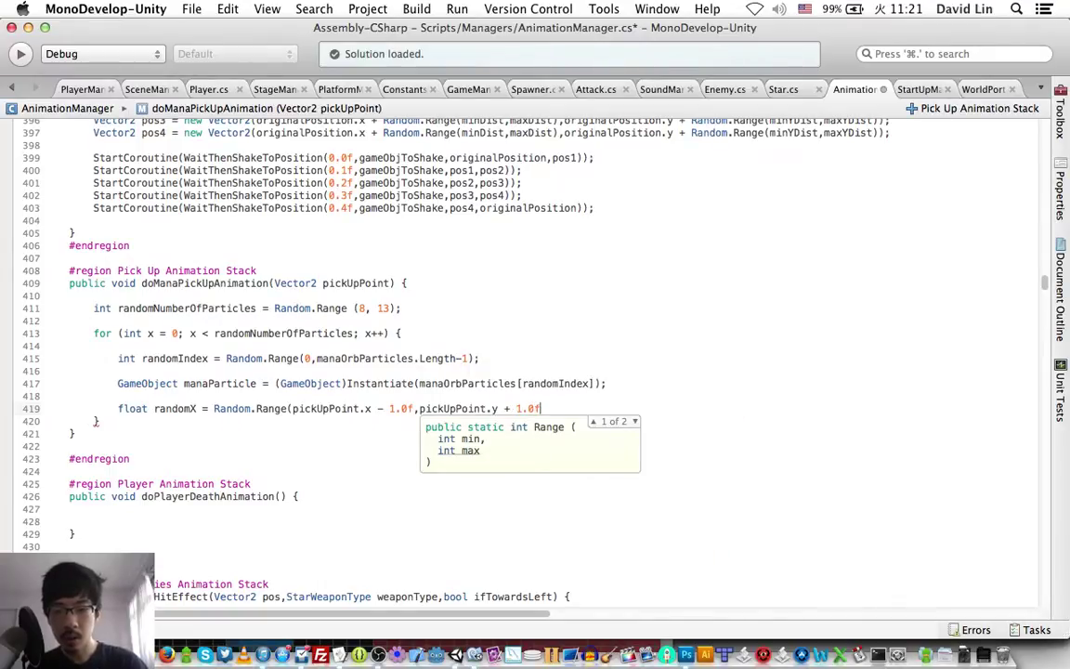
text();)
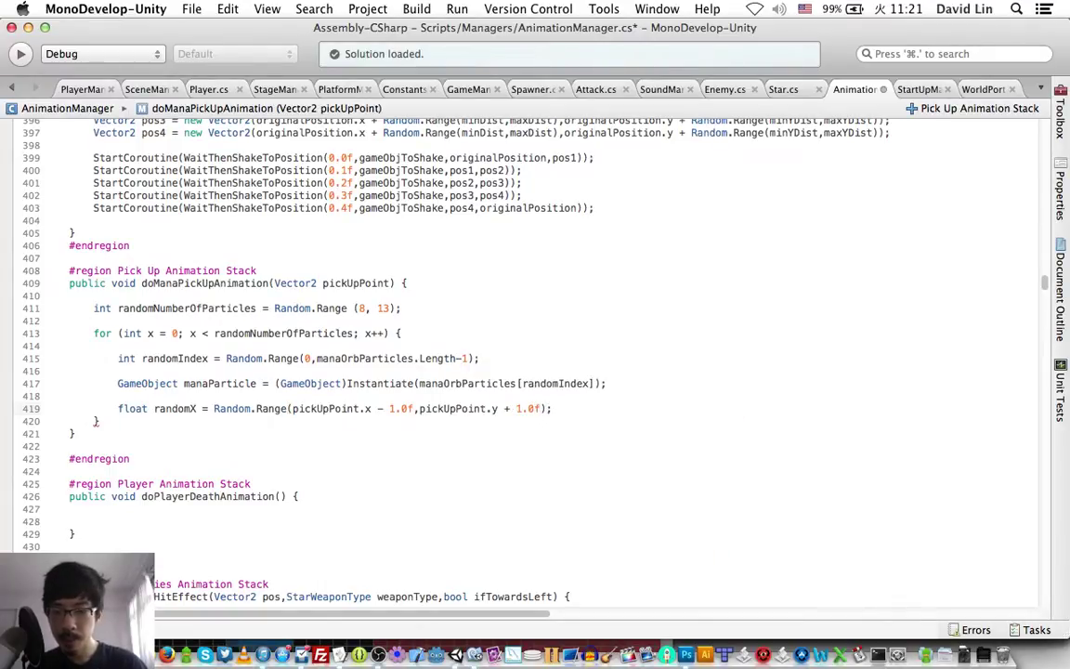
key(Return)
Begin the next line as float randomY = Random.Range
text(float )
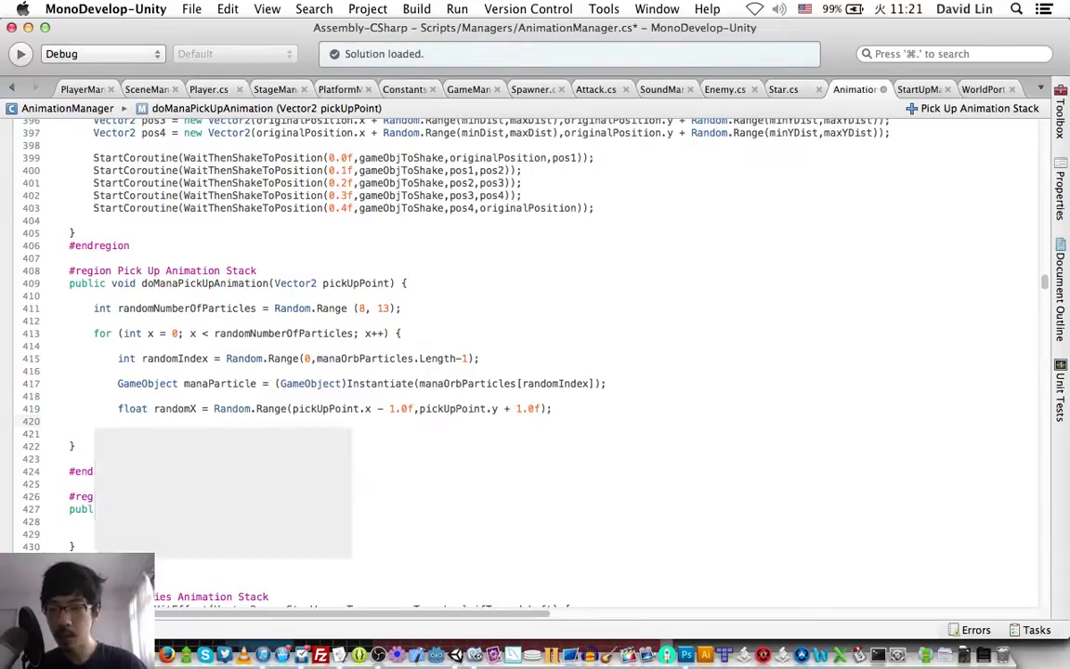
text(ranomd)
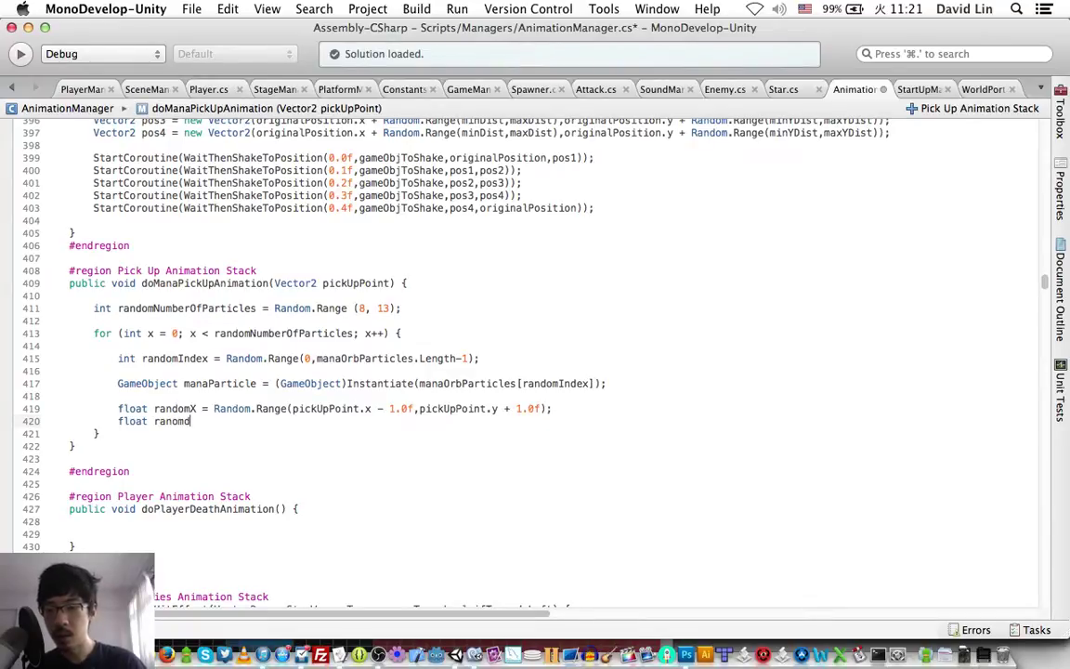
key(BackSpace)
key(BackSpace)
key(BackSpace)
text(domY = )
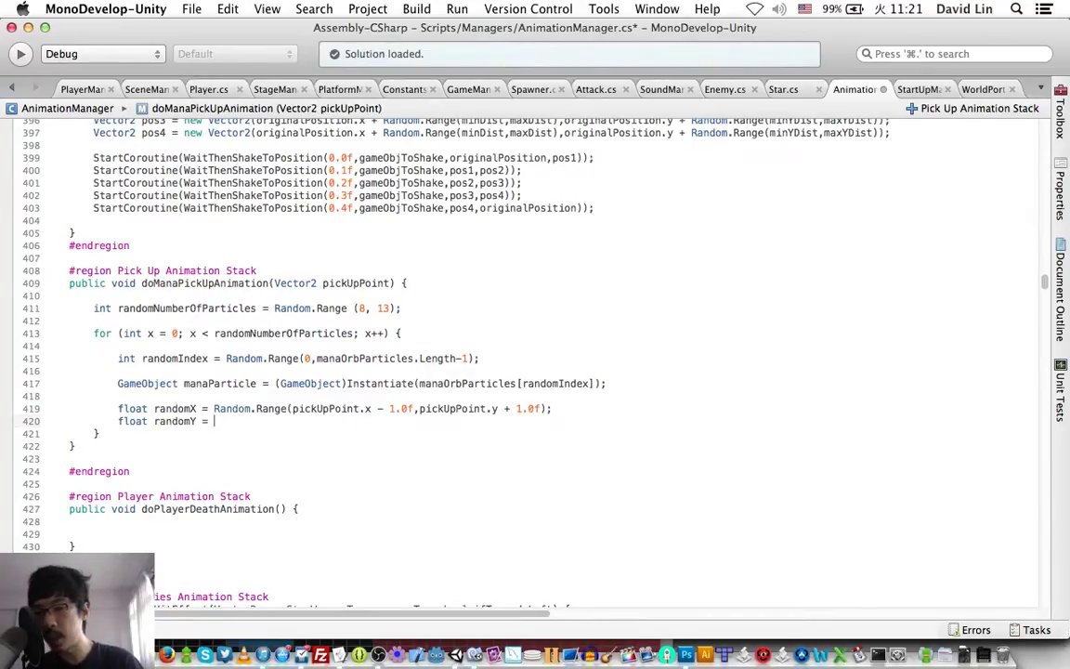
text(Random.ran)
key(Return)
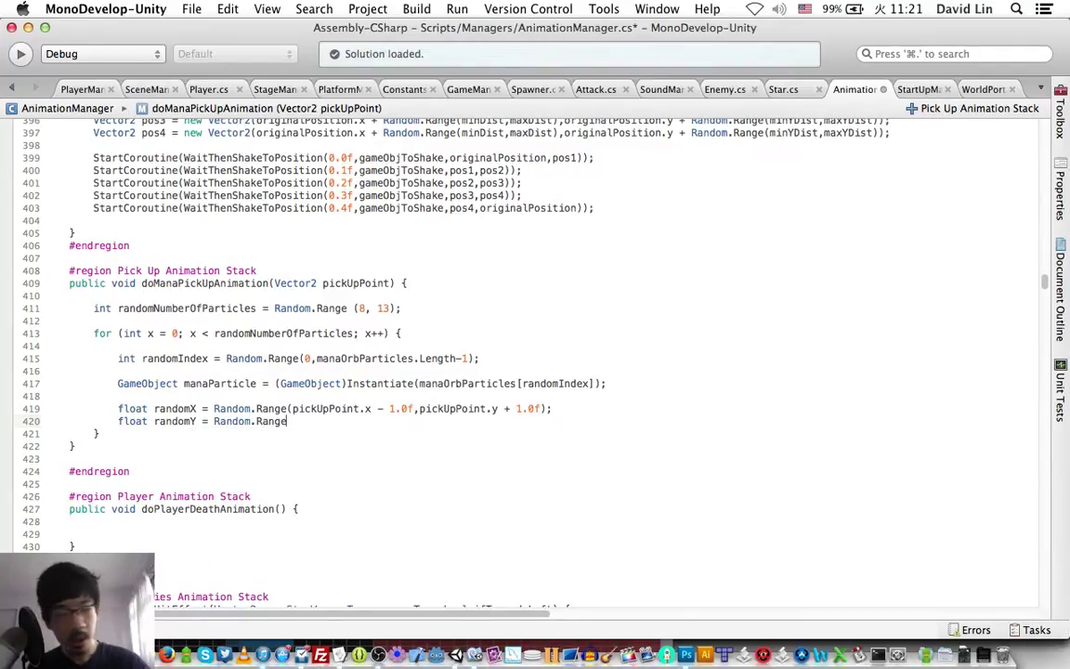
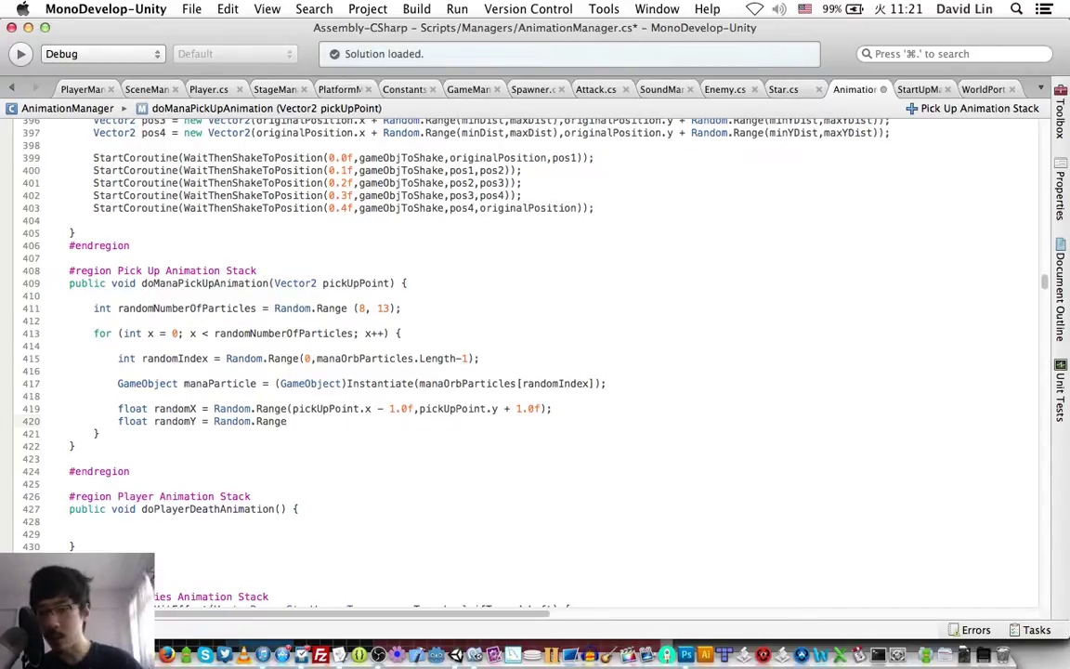
Complete randomY as Random.Range(pickUpPoint.y - 1.0f, pickUpPoint.y + 1.0f); and save AnimationManager.cs
text(()
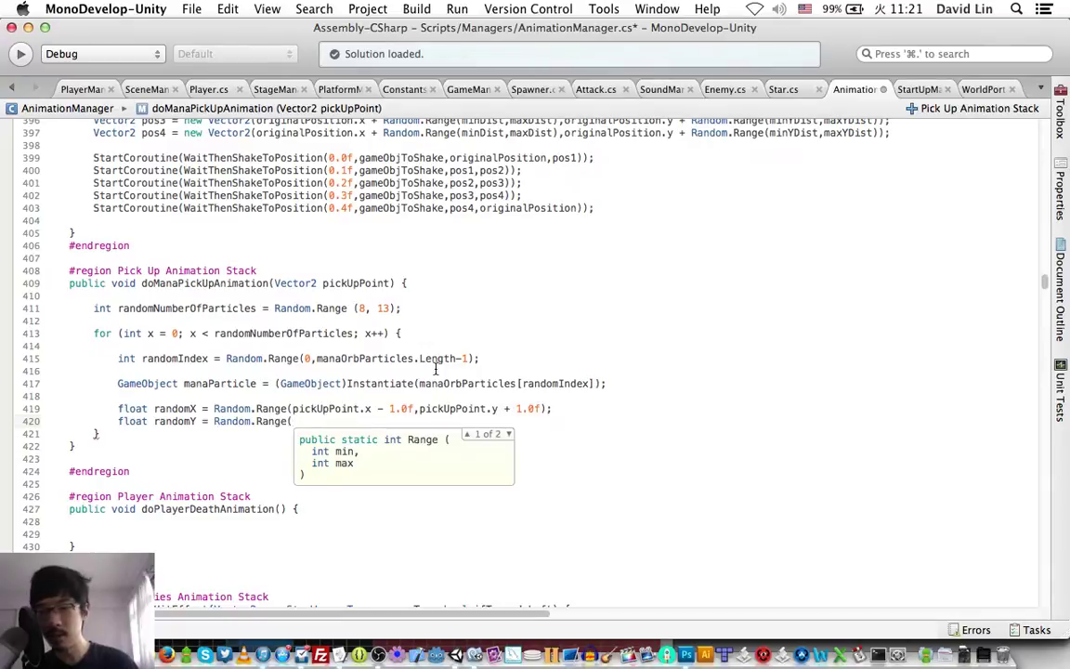
text(pick)
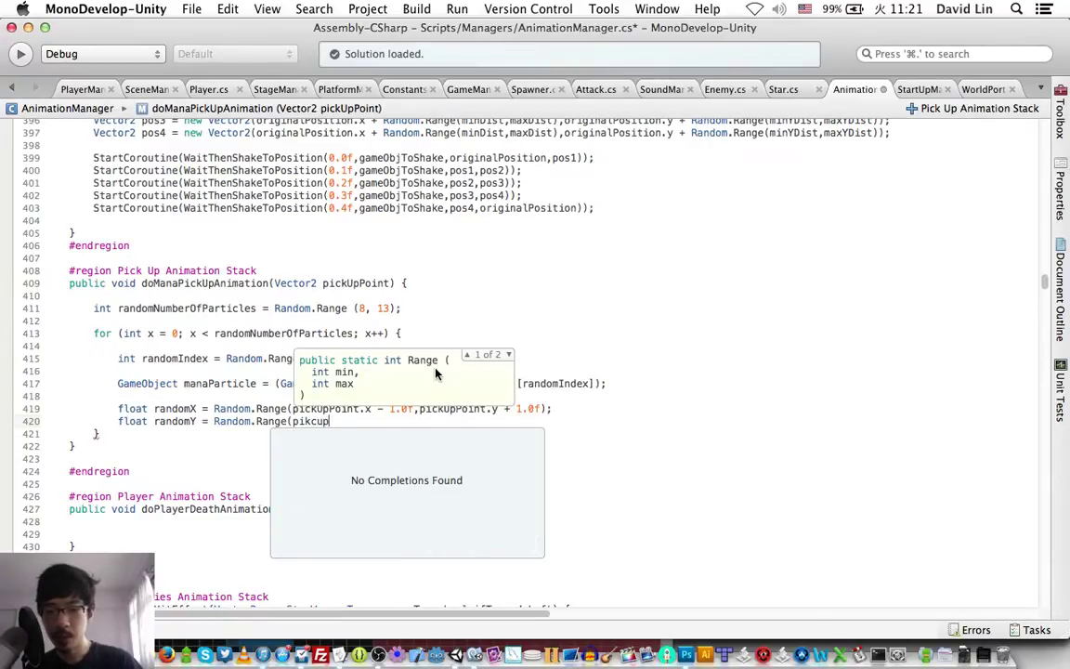
key(BackSpace)
key(BackSpace)
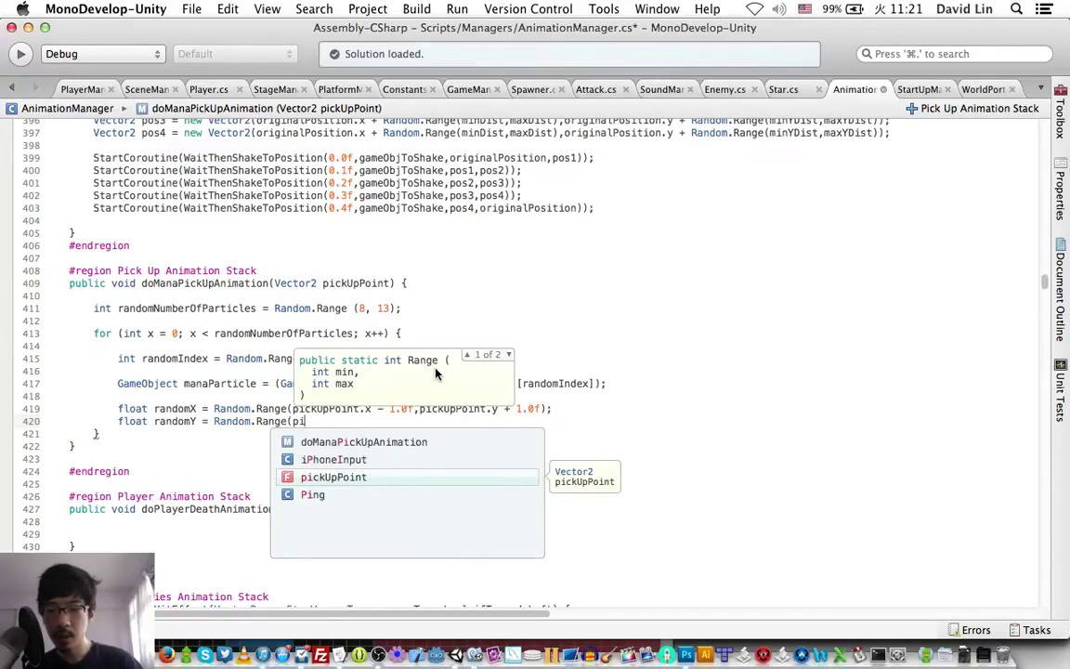
key(Return)
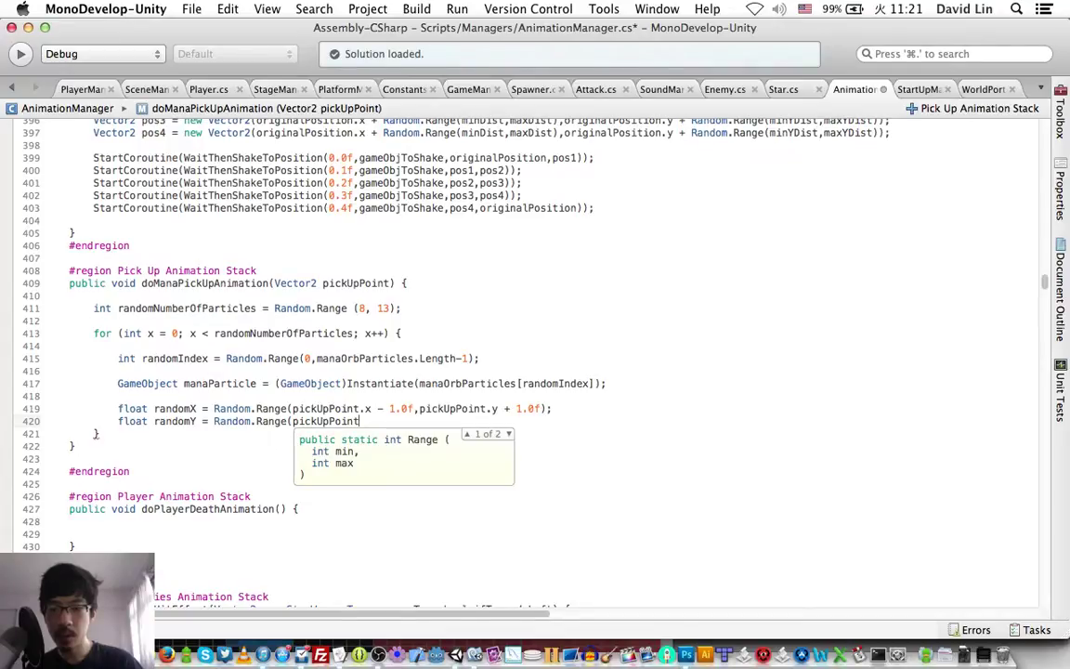
text(.y - 1.0f,pickup)
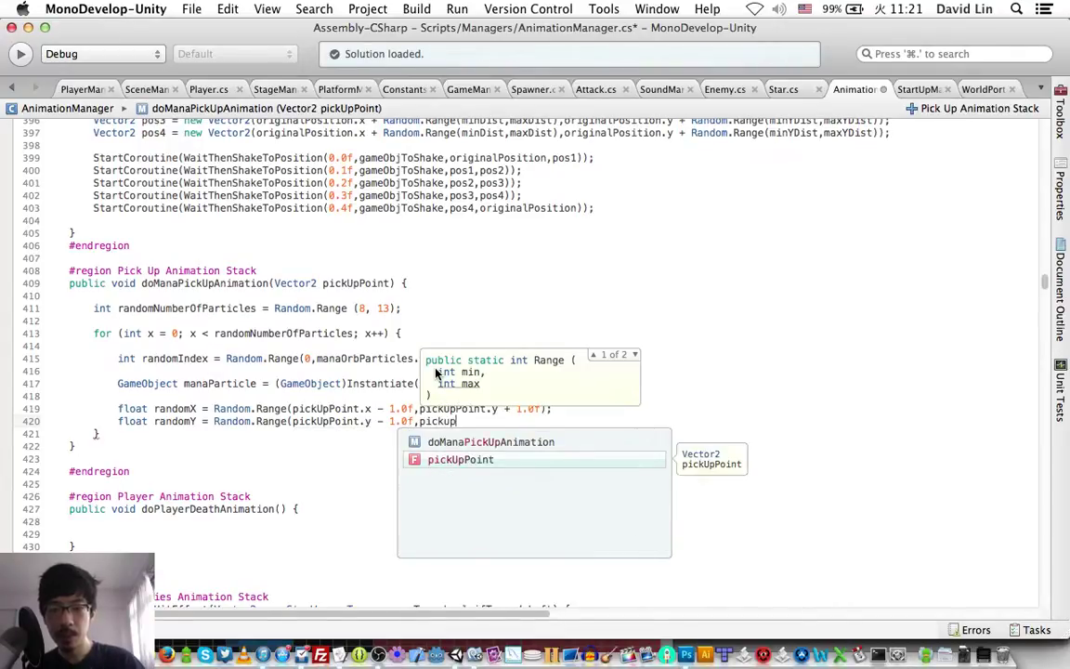
key(Return)
text(.y)
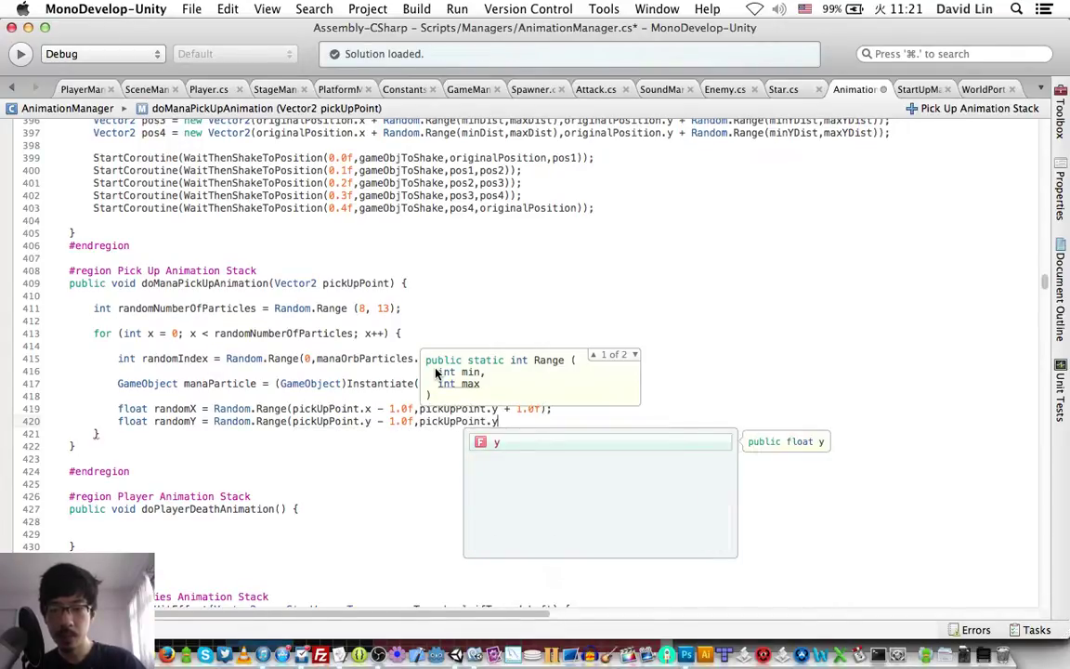
text( + 1.0f))
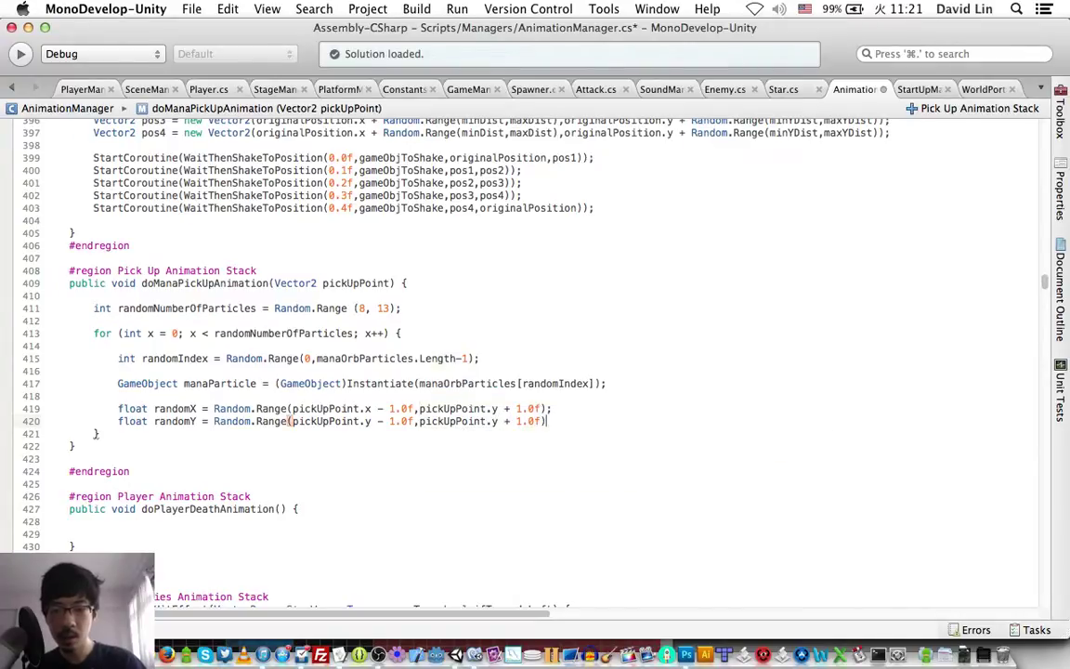
text(;)
key(super+s)
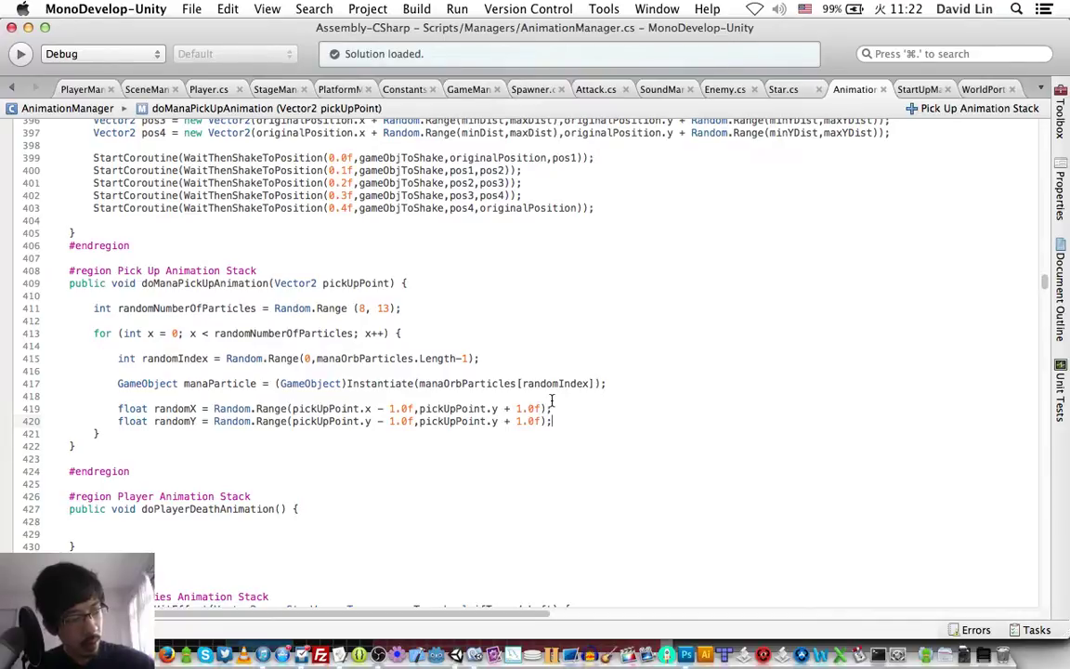
Add manaParticle.transform.position = new Vector2(randomX,randomY); below randomY and save
key(Return)
key(Return)
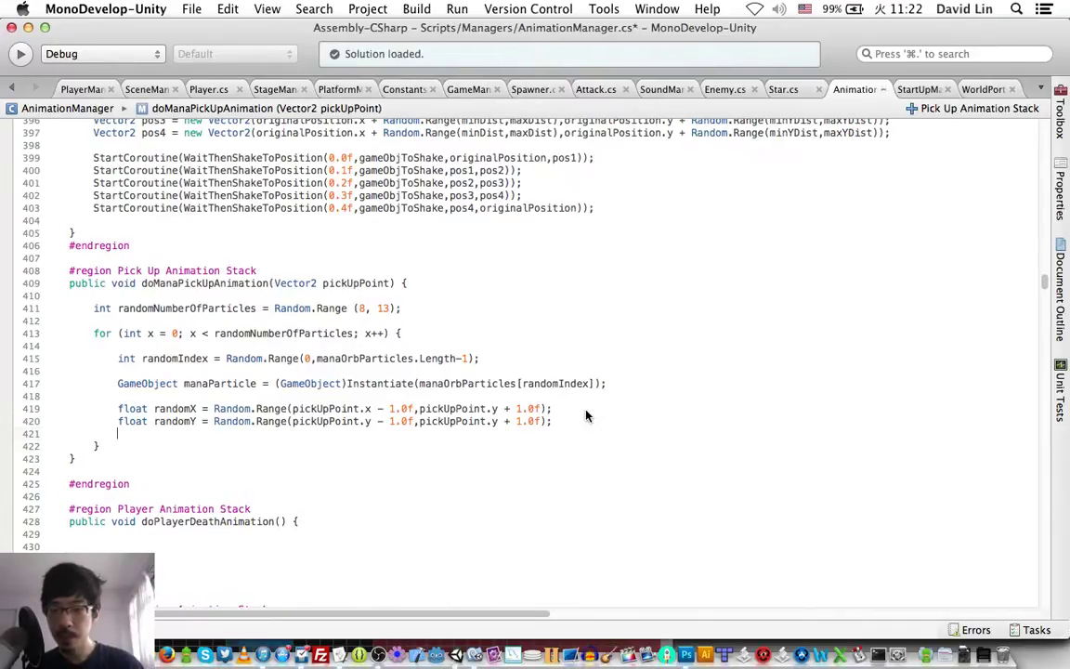
text(manap)
key(Return)
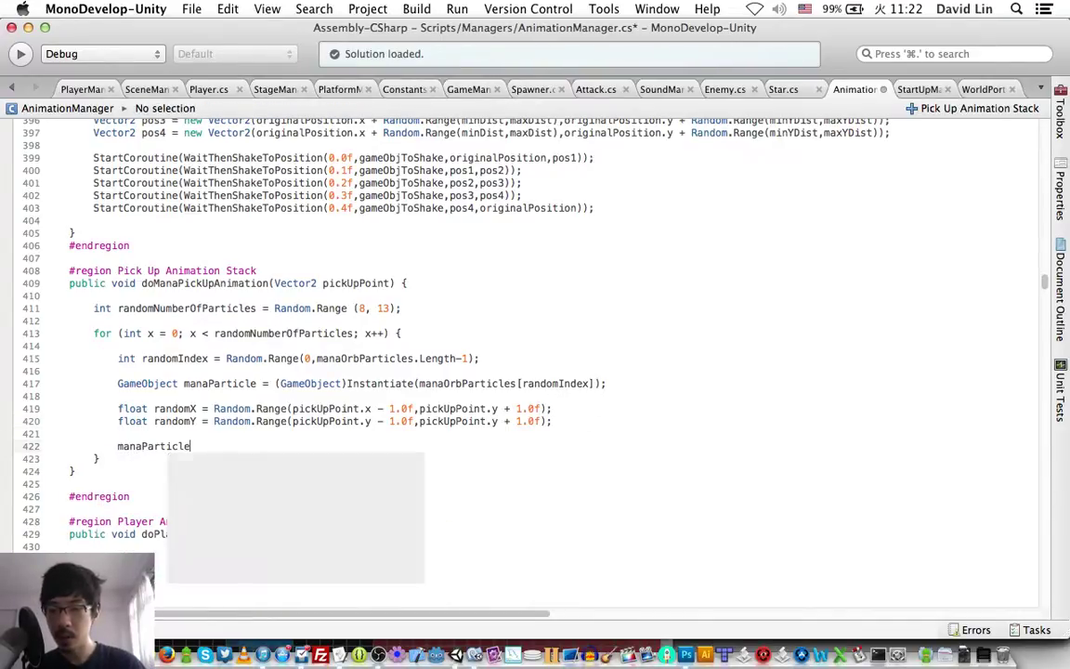
text(.t)
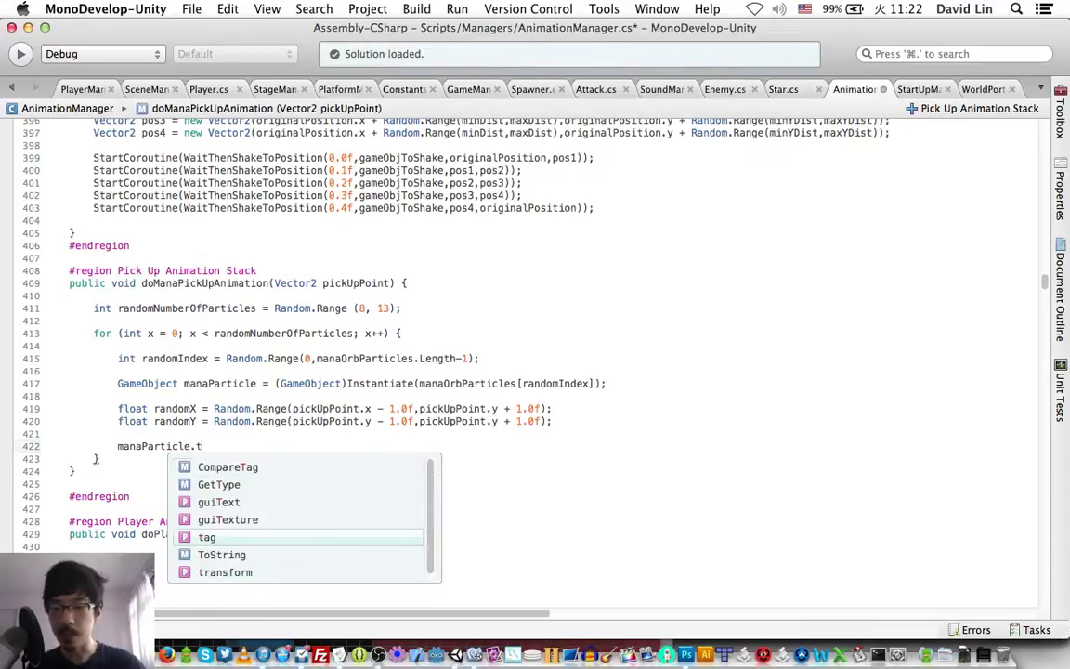
text(r)
key(Return)
text(.p)
key(Return)
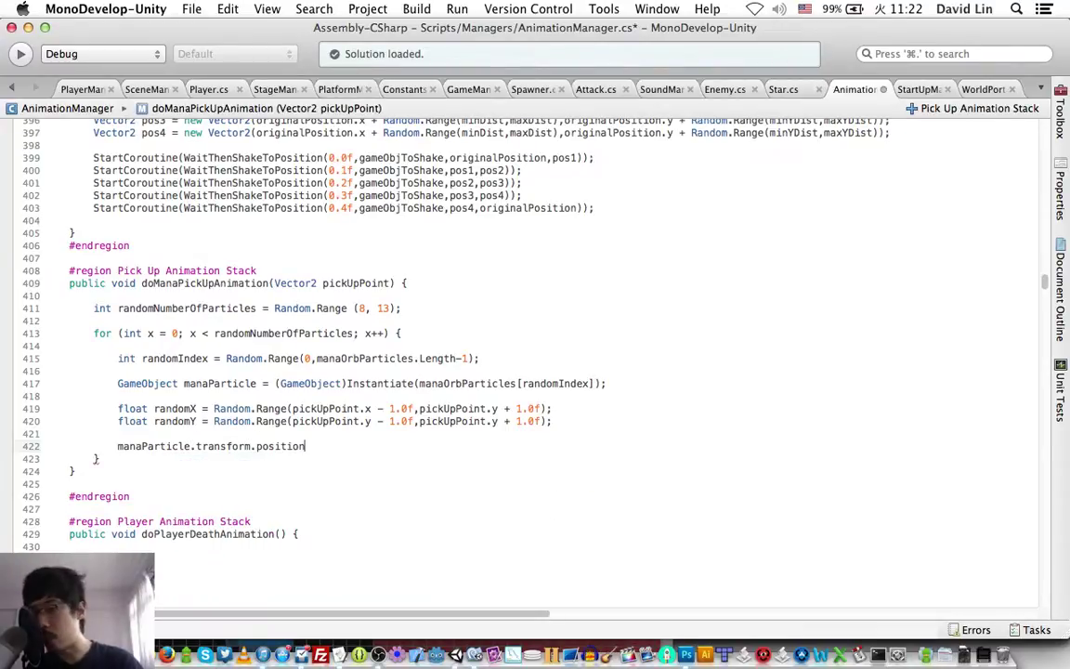
text( = )
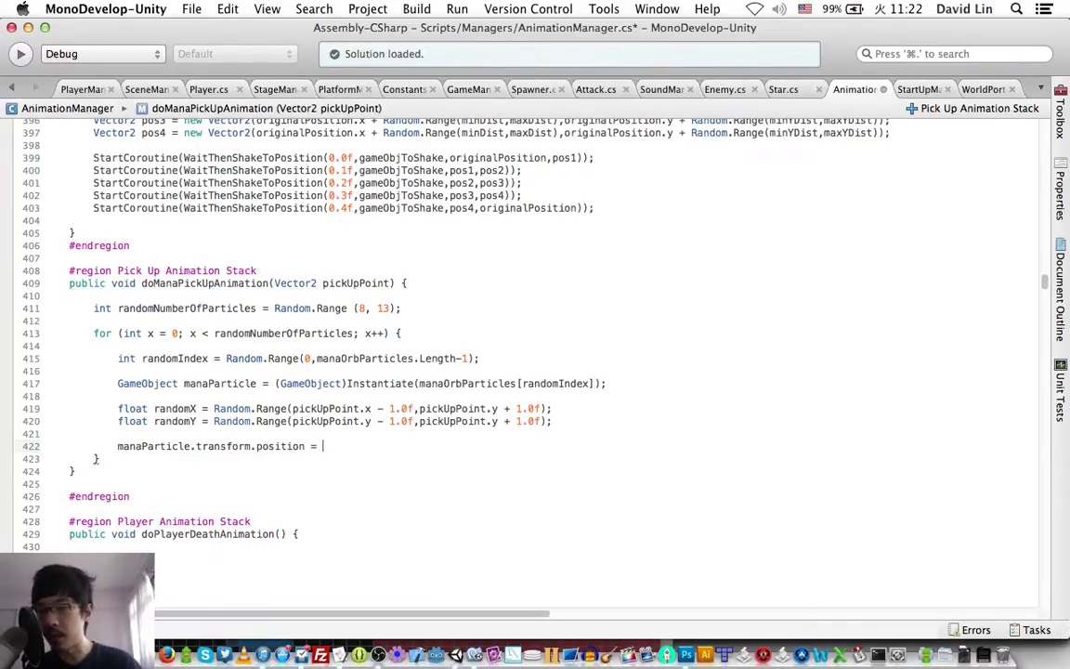
text(new Vec)
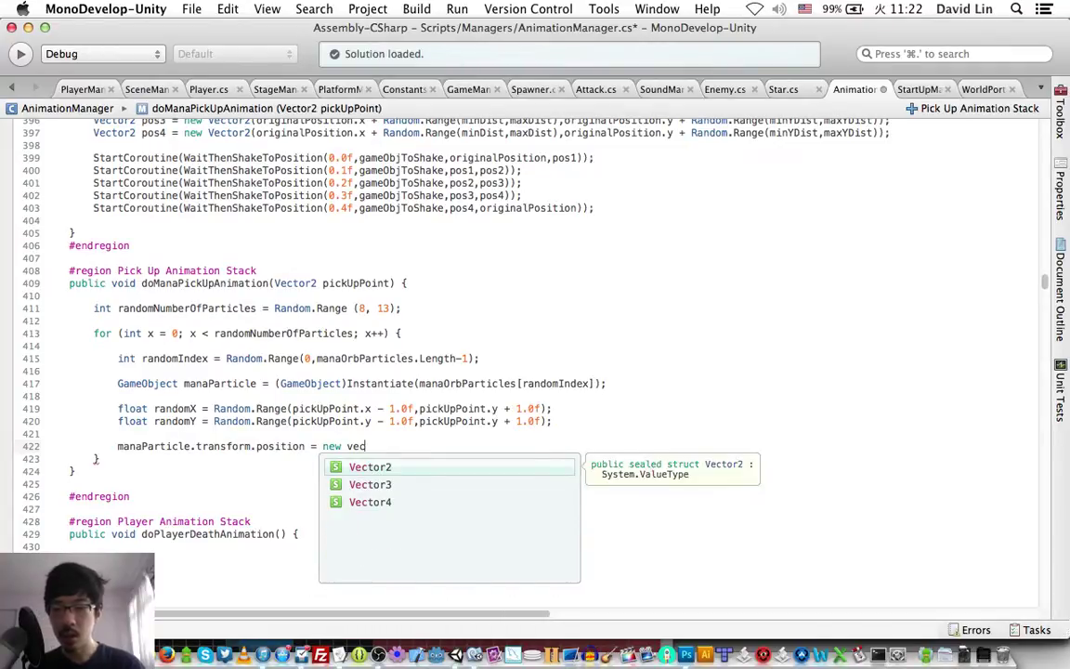
key(Return)
text((random)
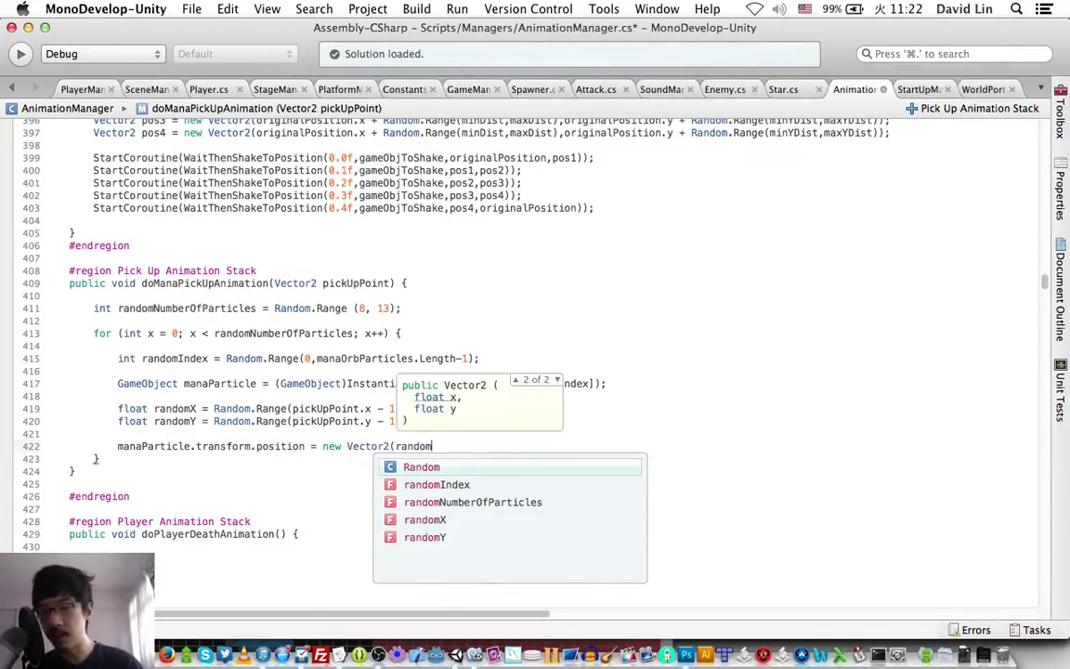
key(Down)
key(Down)
key(Down)
text(,)
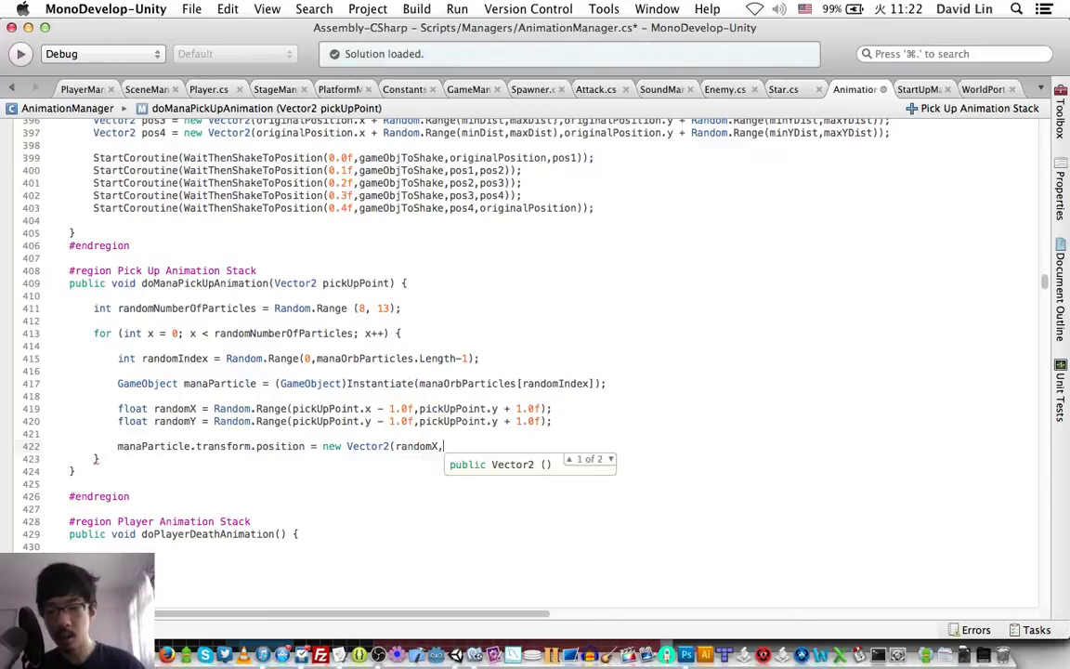
text(randomY);)
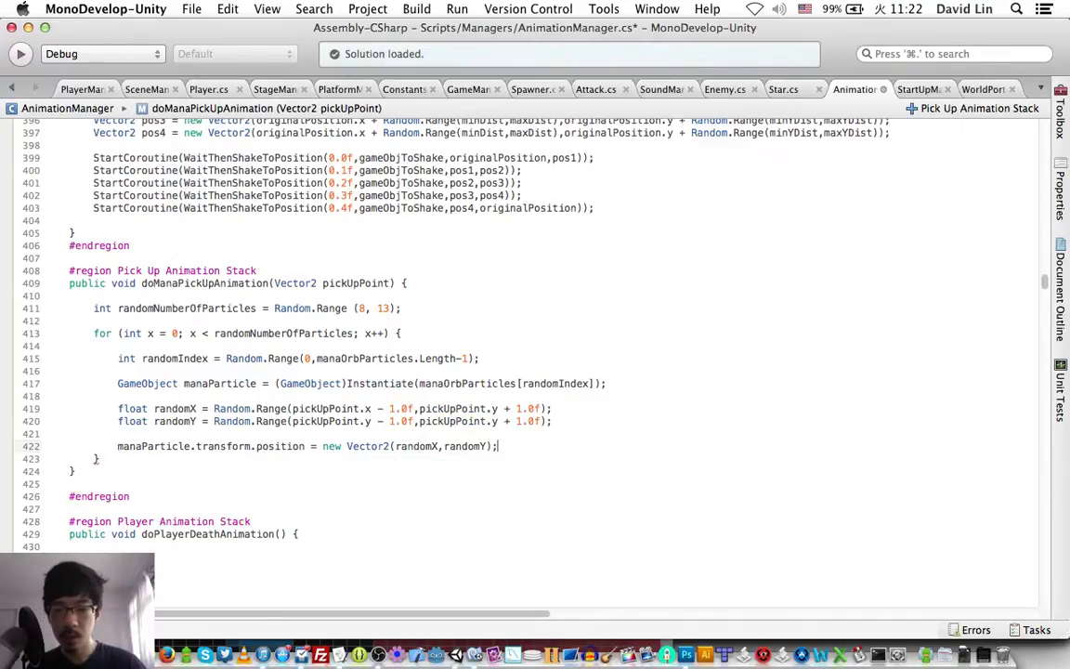
key(super+s)
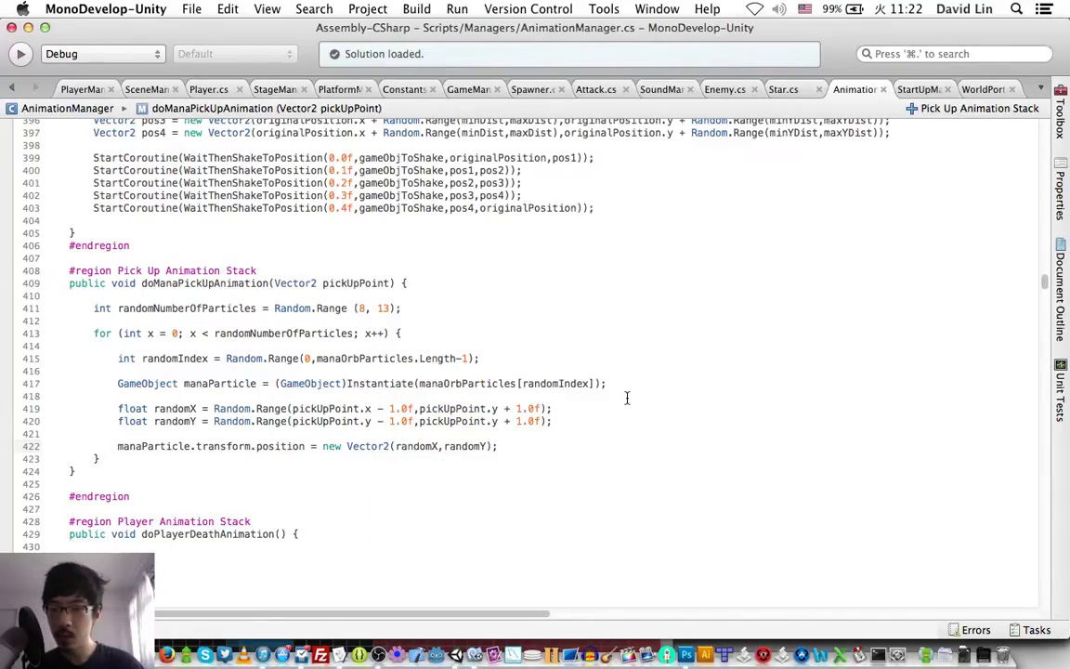
Add a blank line below the position assignment and save again
scroll(627, 398, down, 2)
key(Return)
key(Return)
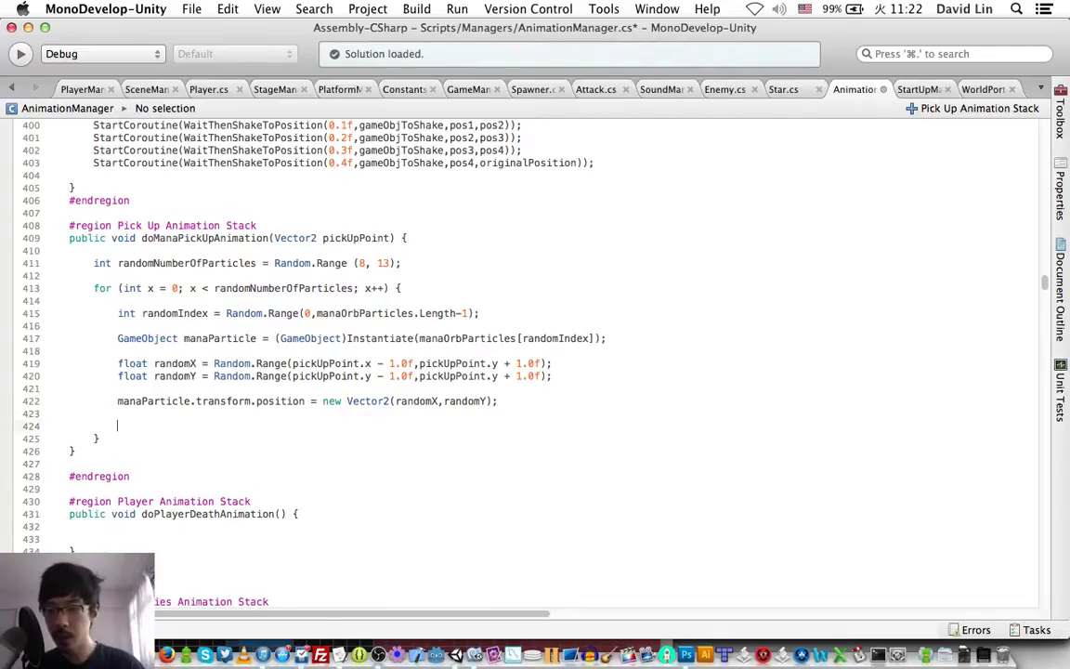
text(/)
key(BackSpace)
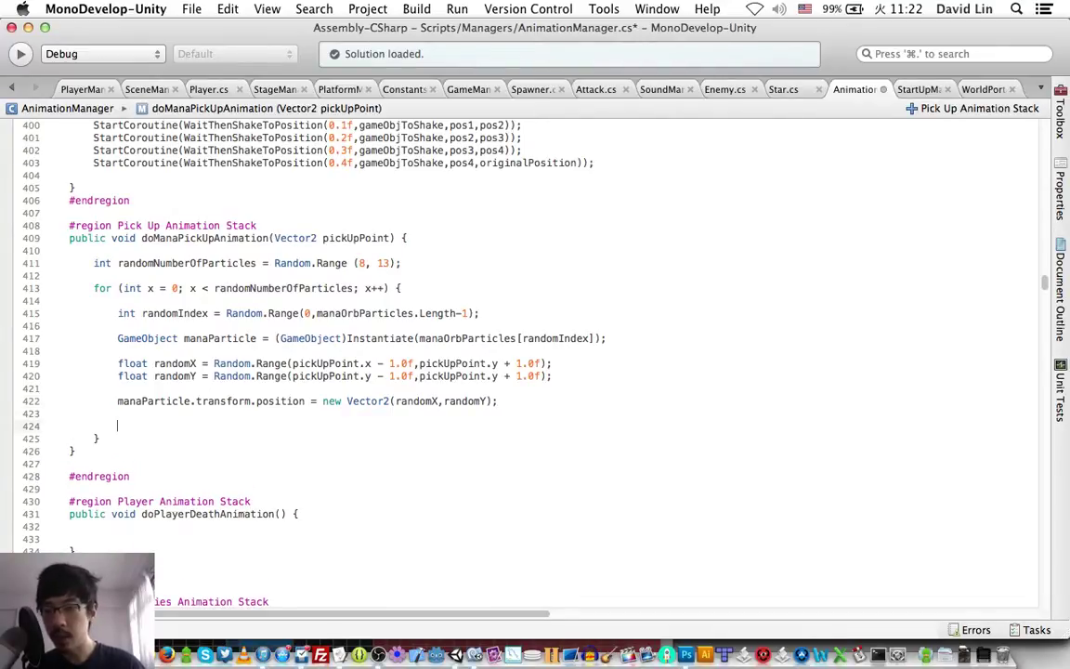
key(super+s)
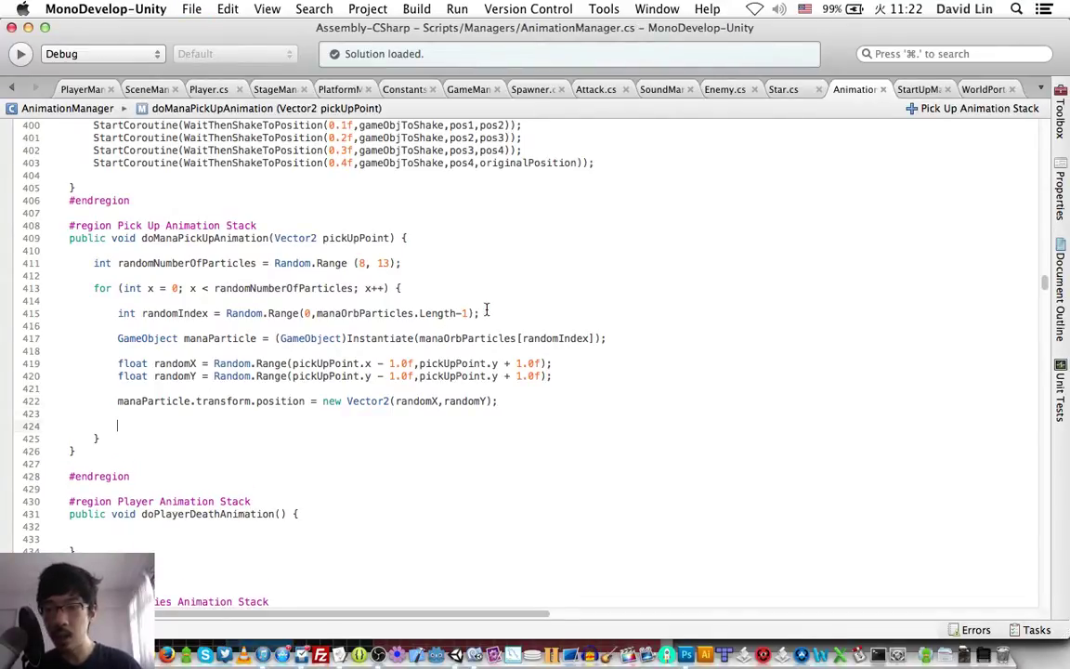
Comment the particle code with 'randomly decide between the particle types' and 'create the particle'
click(490, 313)
text(//)
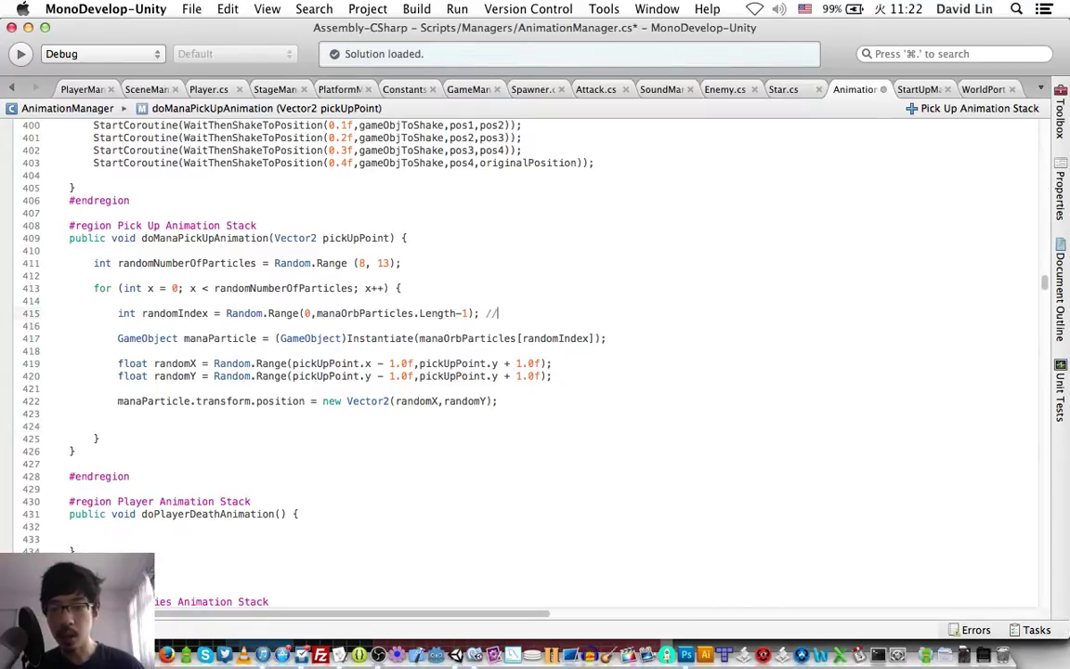
text(randomIy decid)
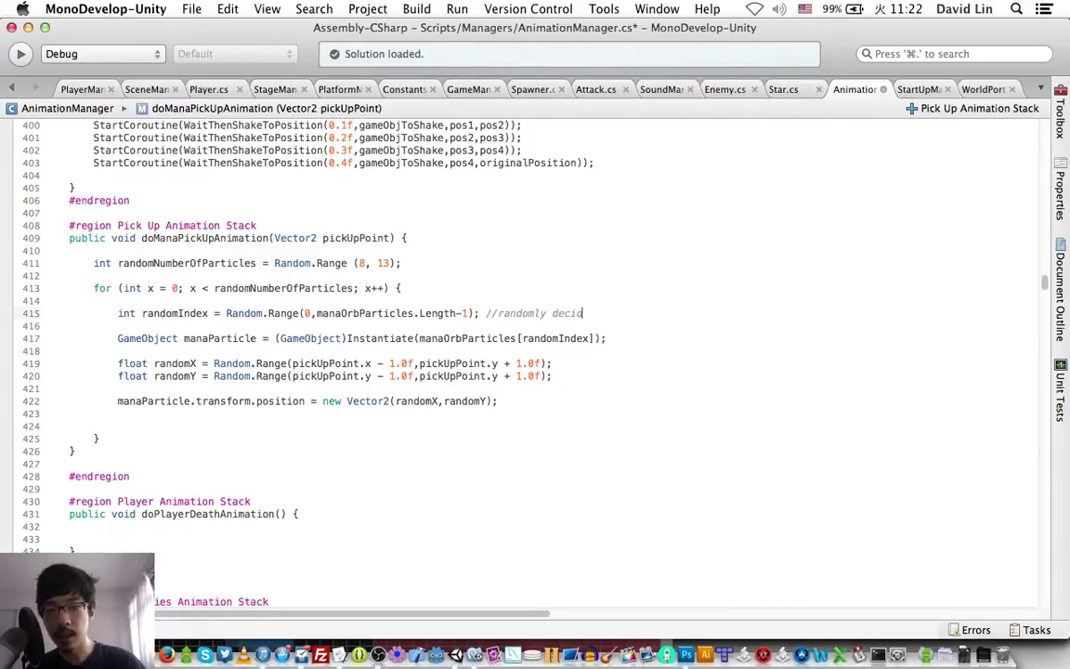
text(e between the)
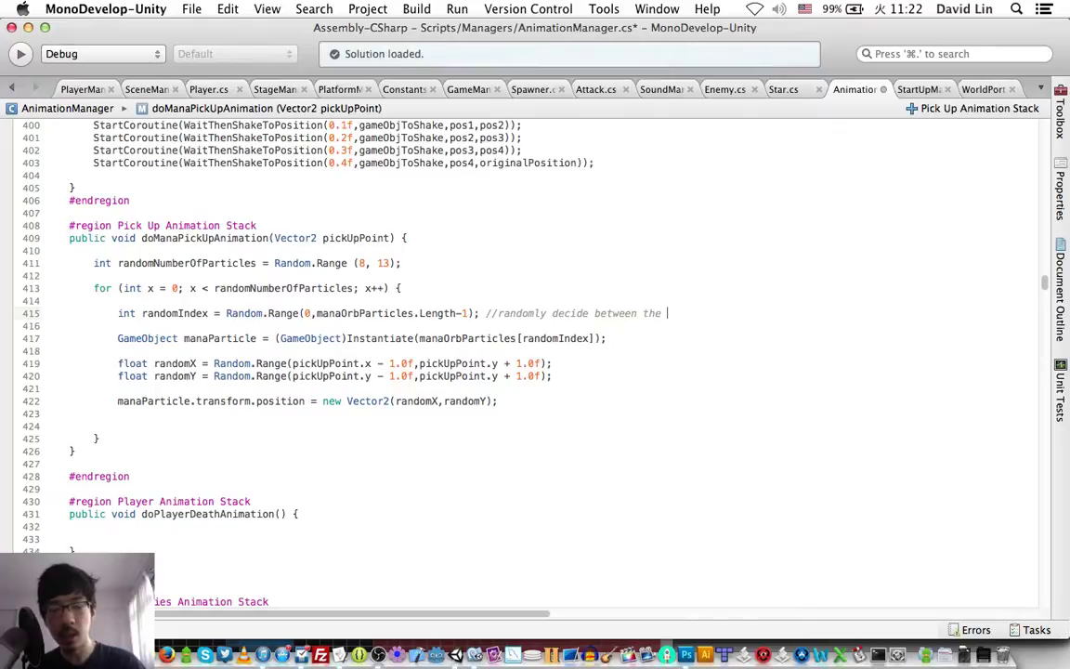
text( parti)
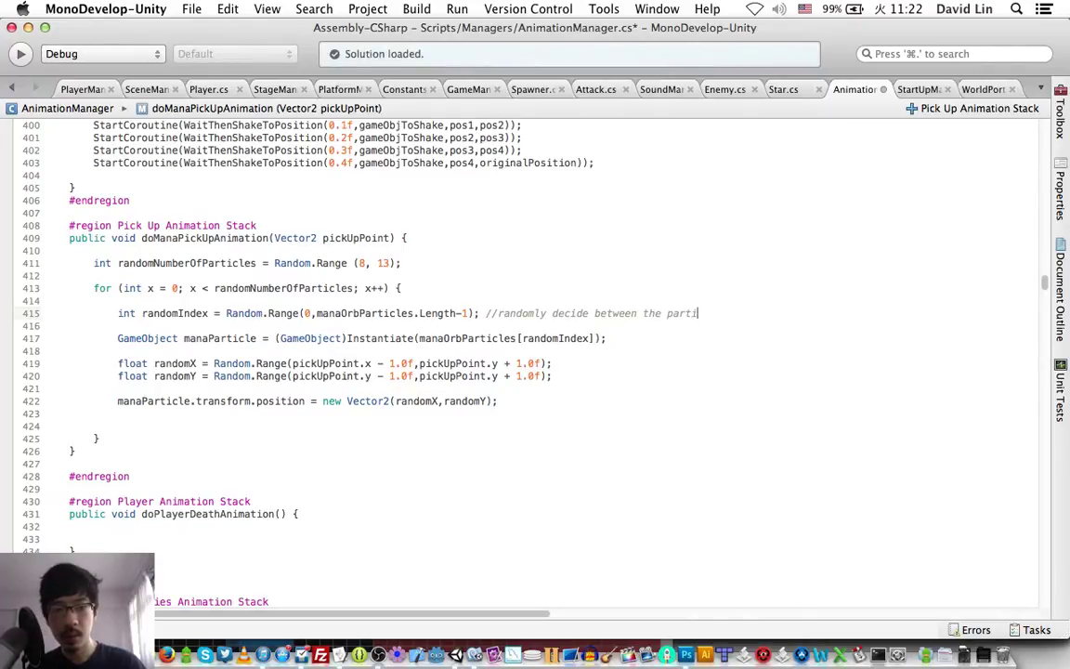
text(cle types)
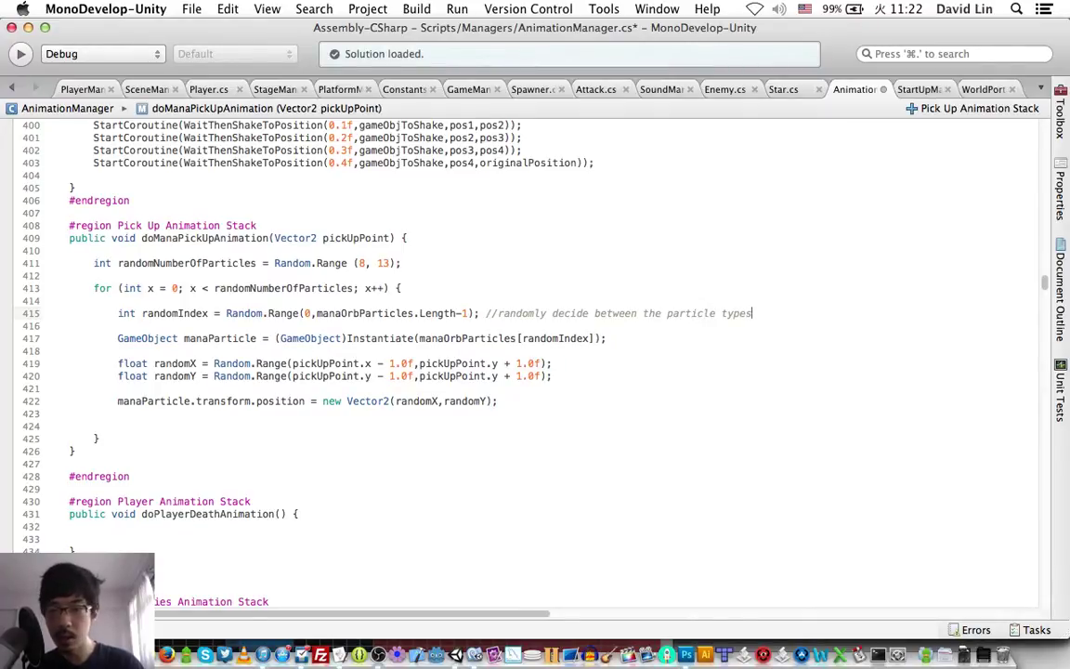
text( //cre)
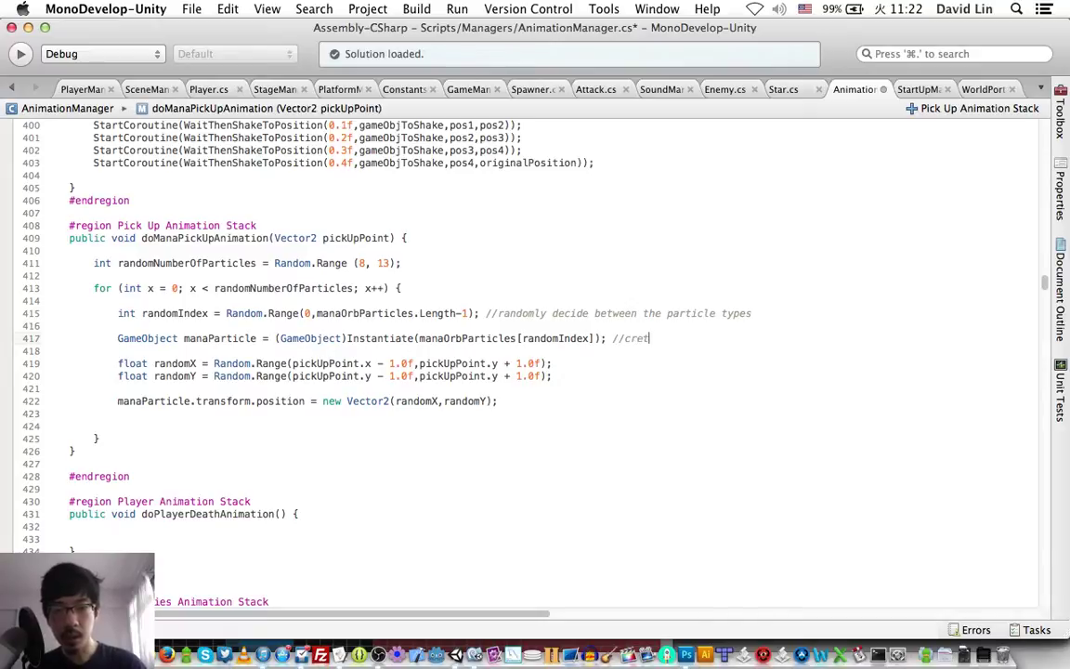
text(ate the partic)
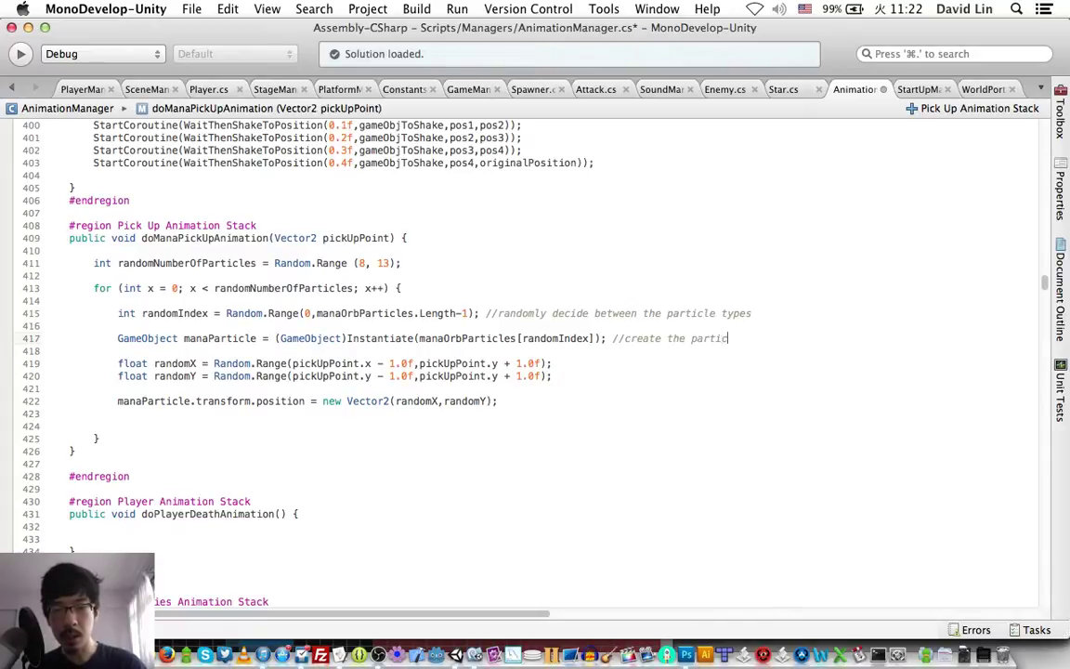
text(le)
key(Return)
Add the comment '//get a new random point that's near to the pickup point' above randomX
click(552, 363)
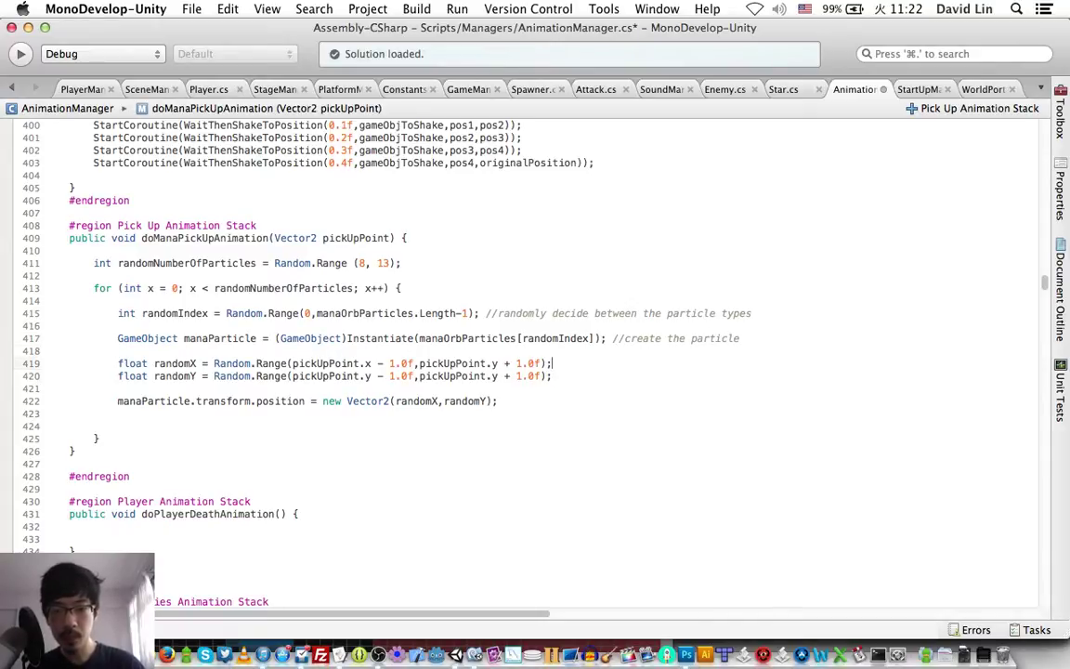
key(Return)
text(//get)
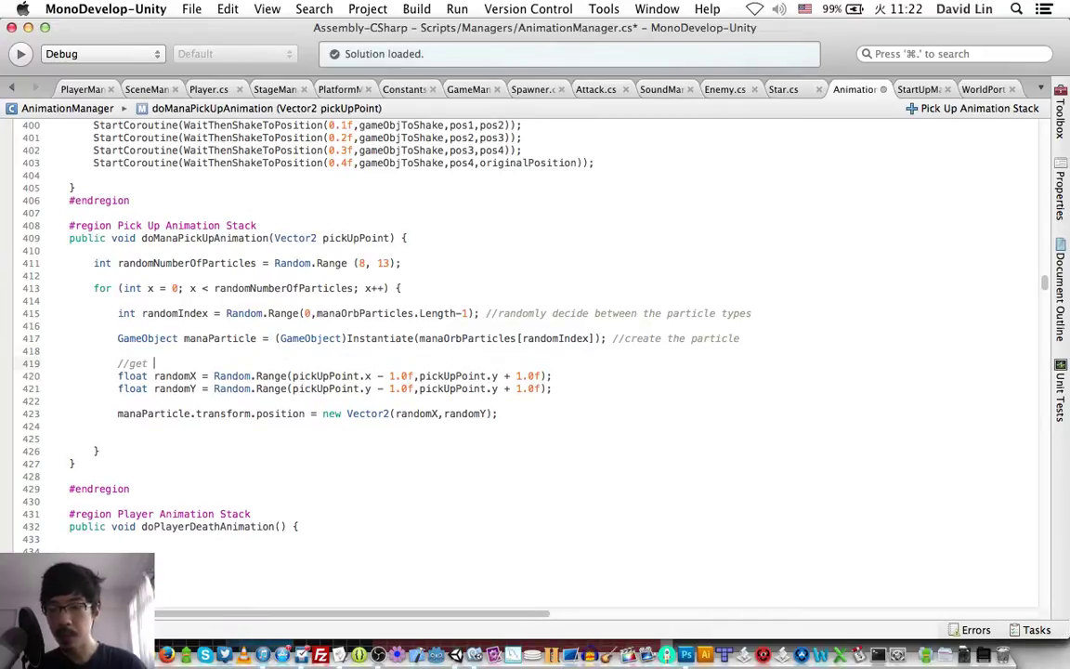
text( a new random)
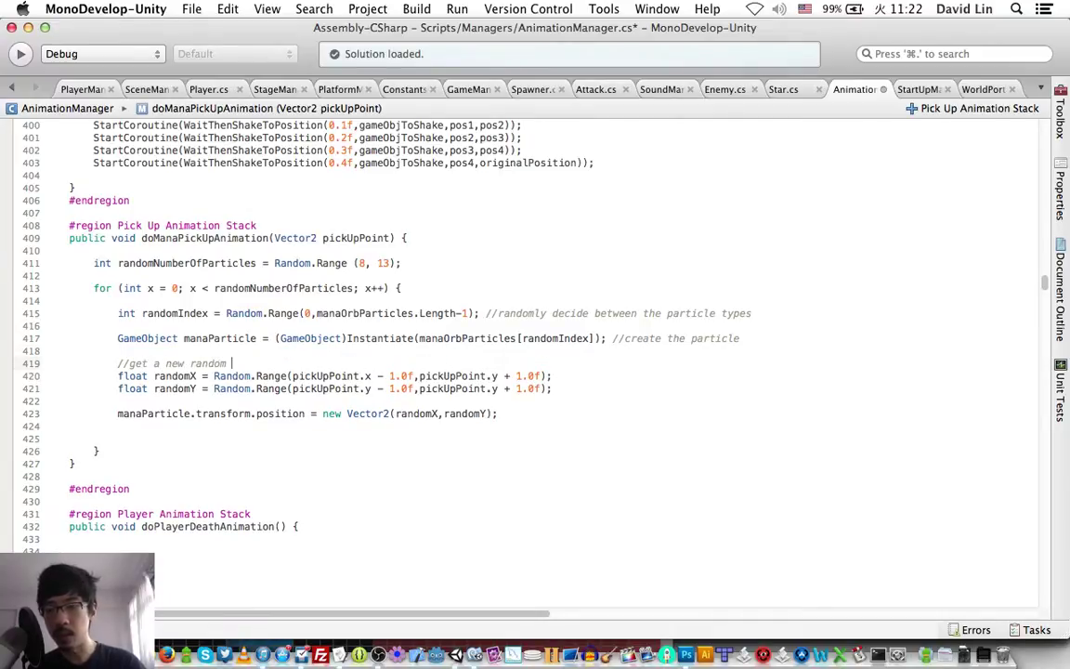
text( poit)
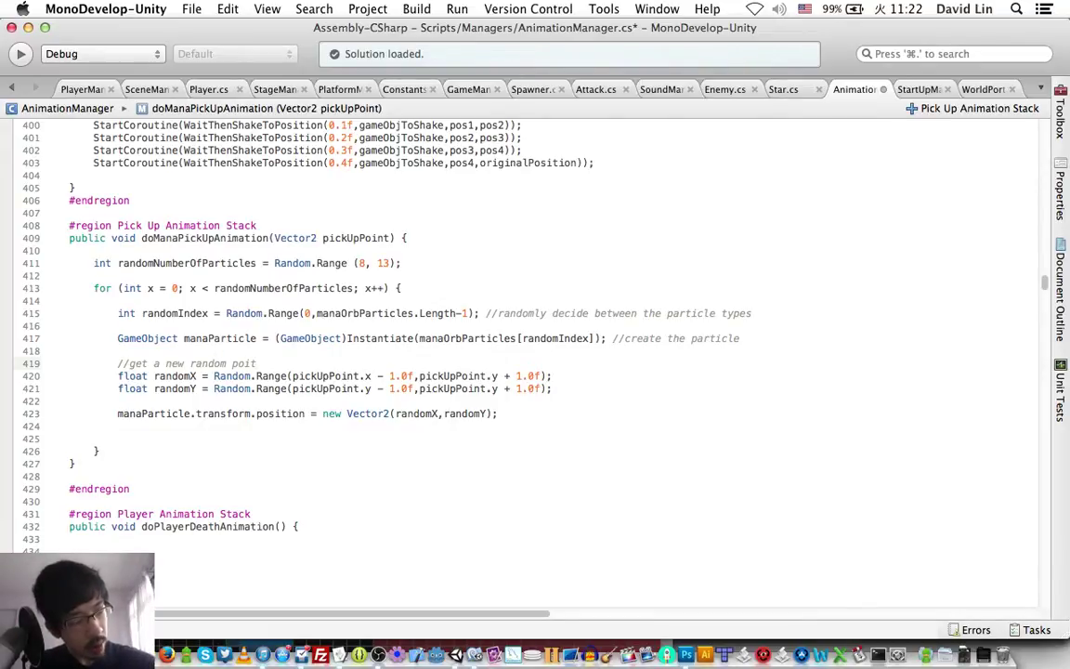
key(BackSpace)
text(nt t)
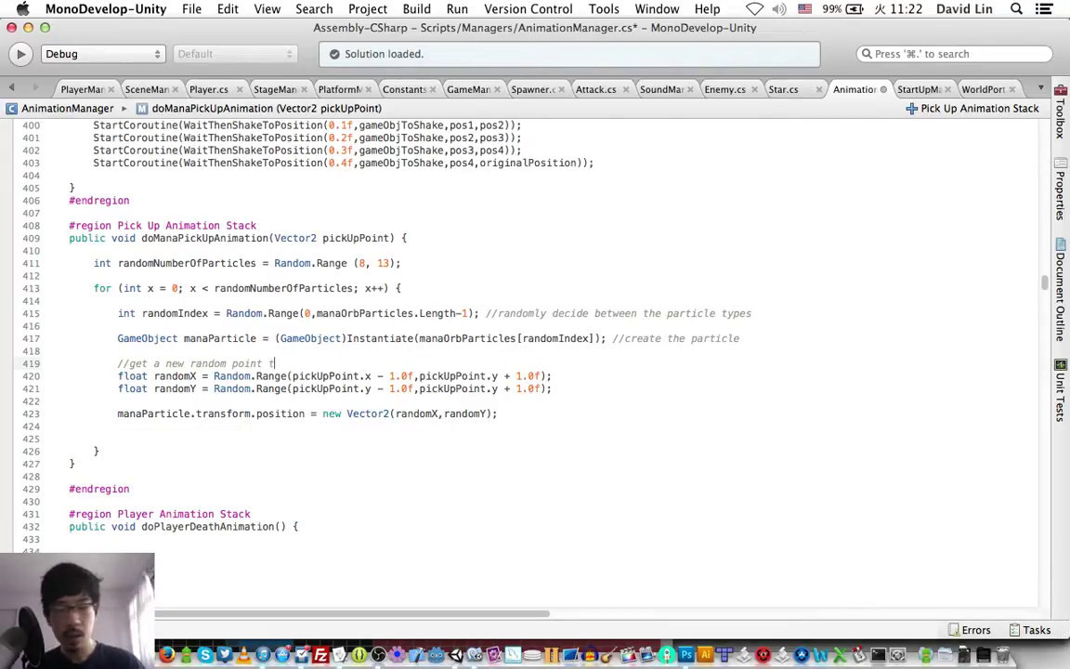
text(hat's near to the p)
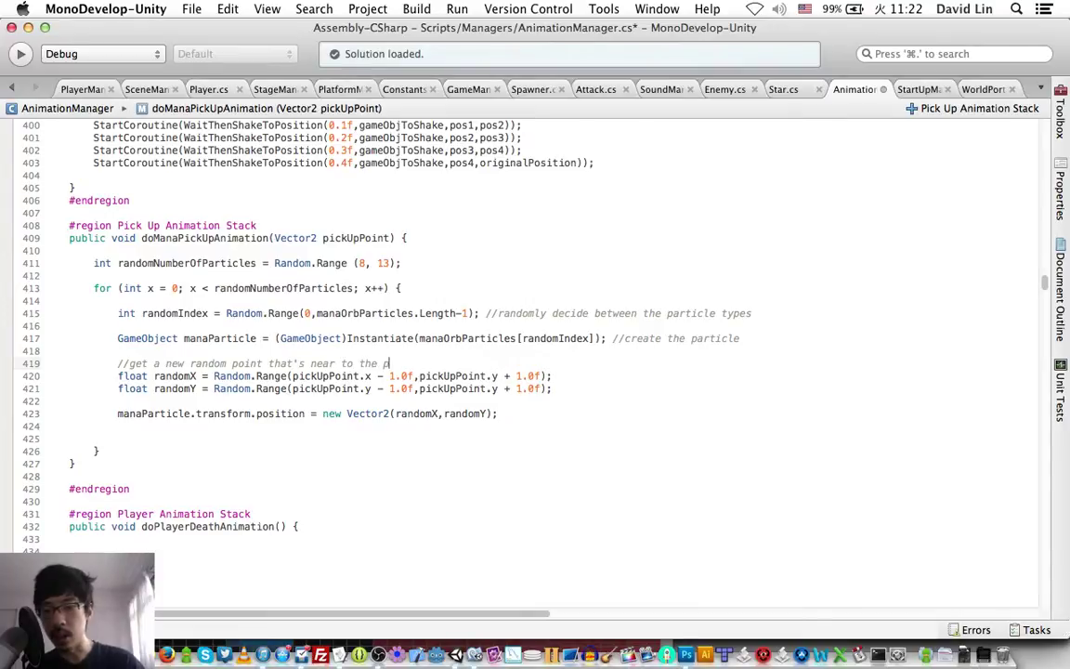
text(ickup point)
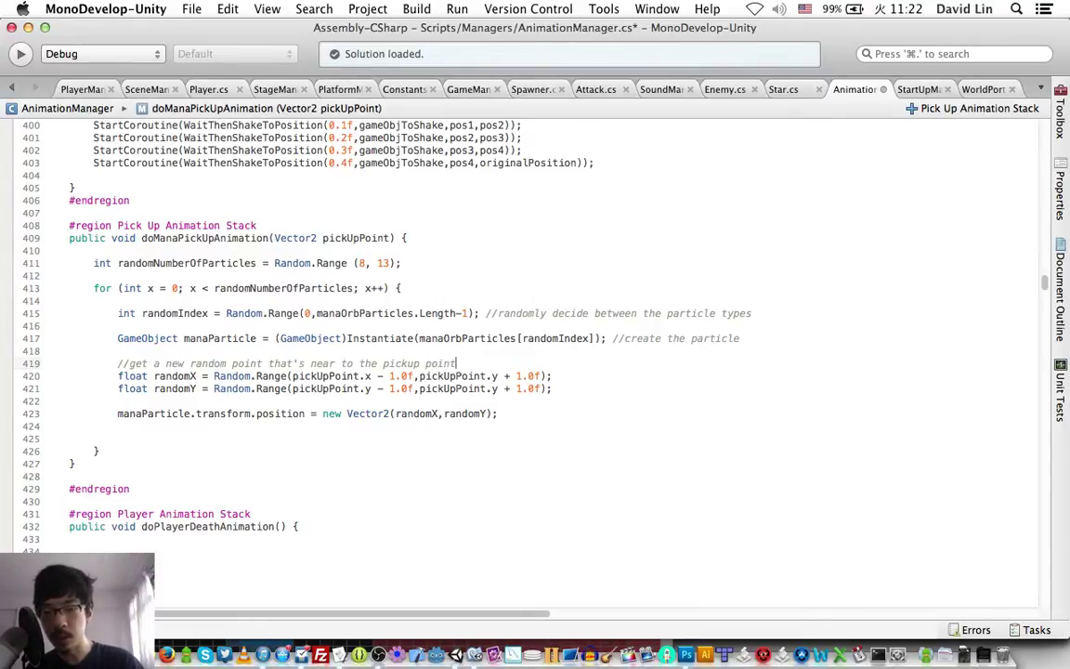
Add '//make the mana particle move randomly while rotating' after the position line and save
click(455, 389)
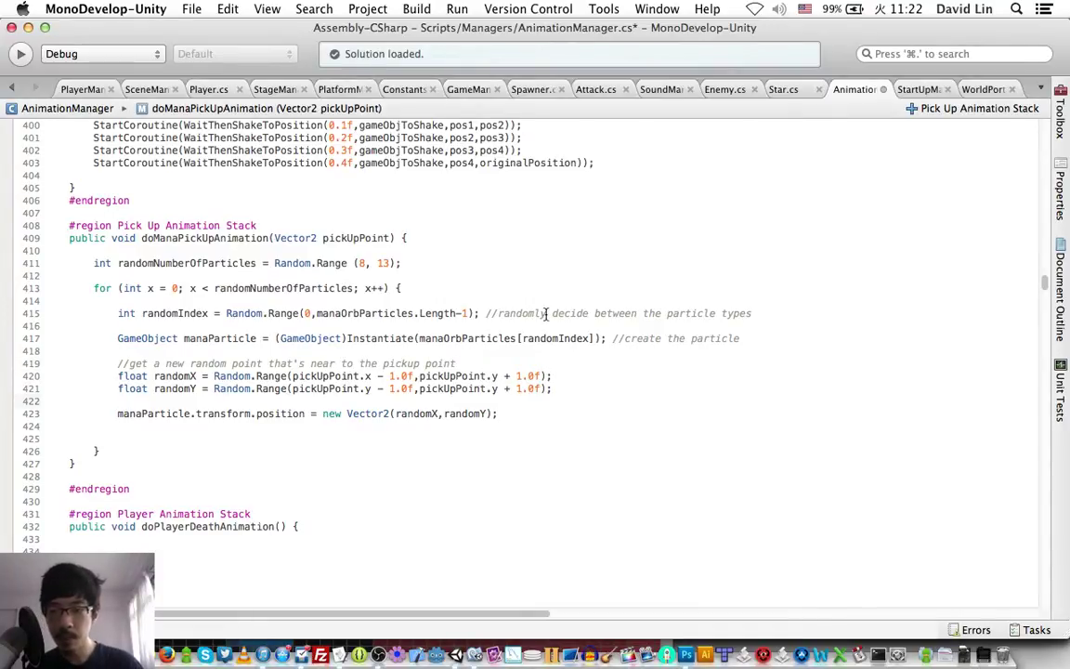
key(Down)
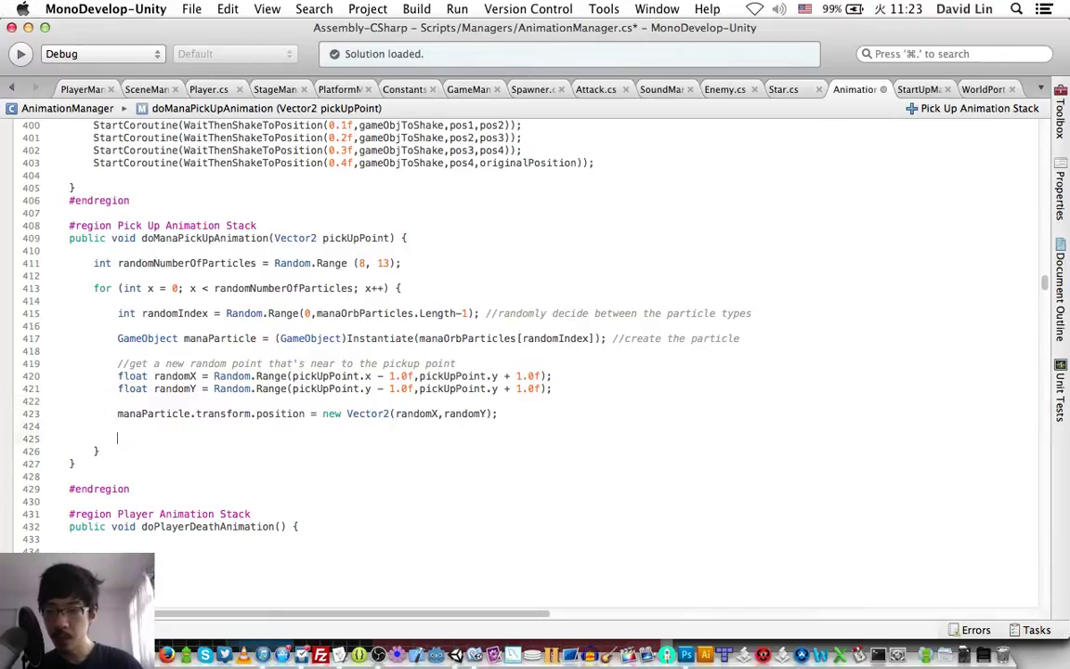
key(super+s)
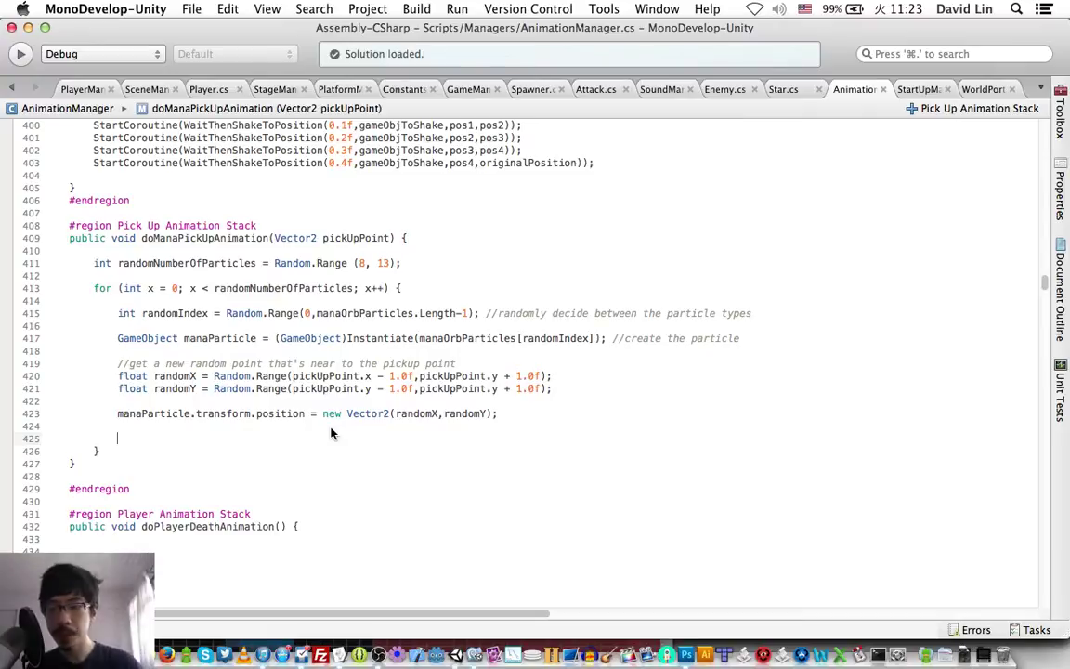
text(//)
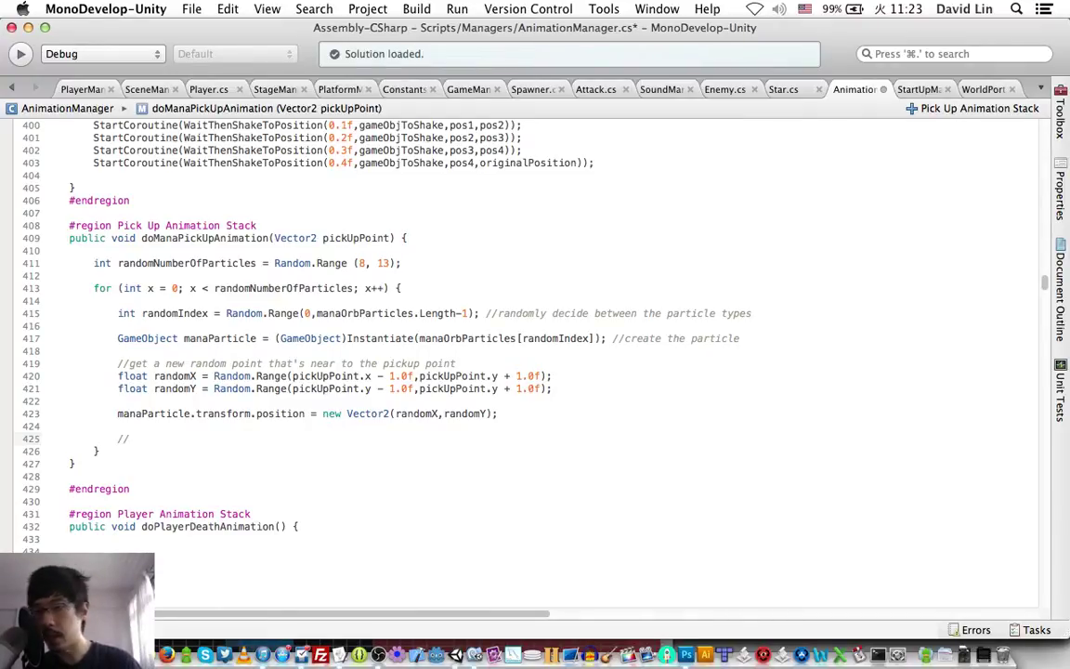
text(make the )
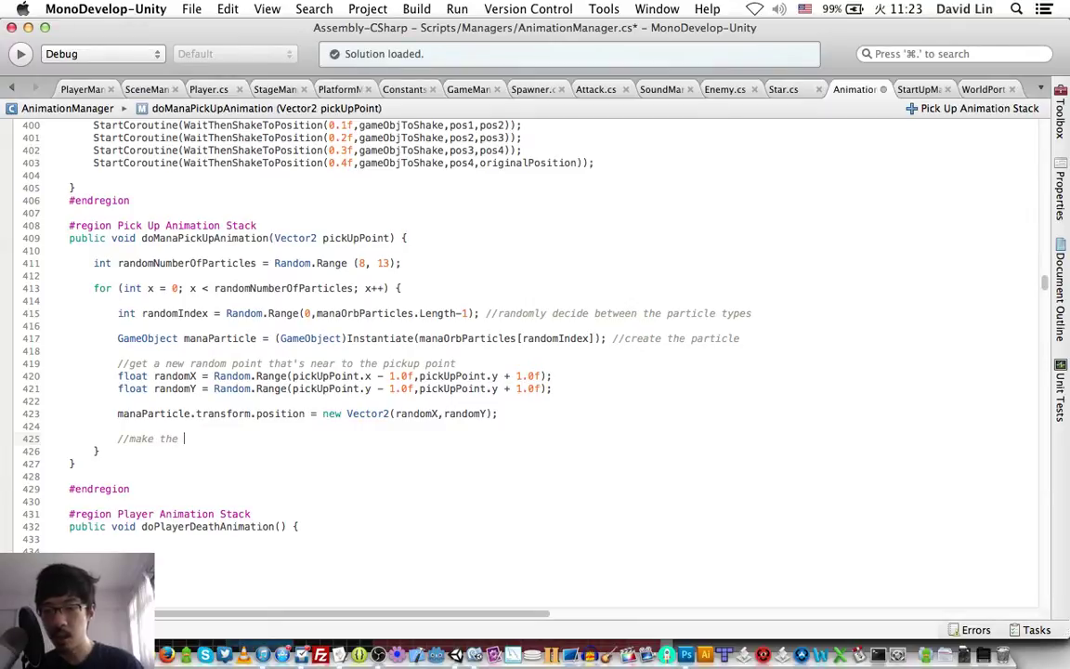
text(mana particle )
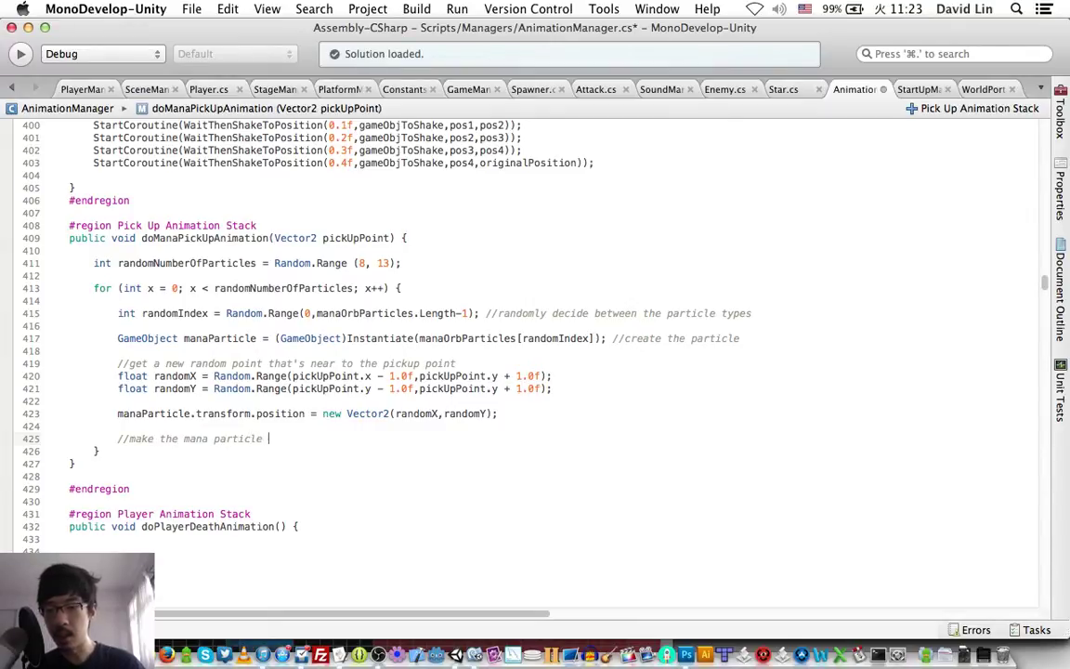
text(move randoml)
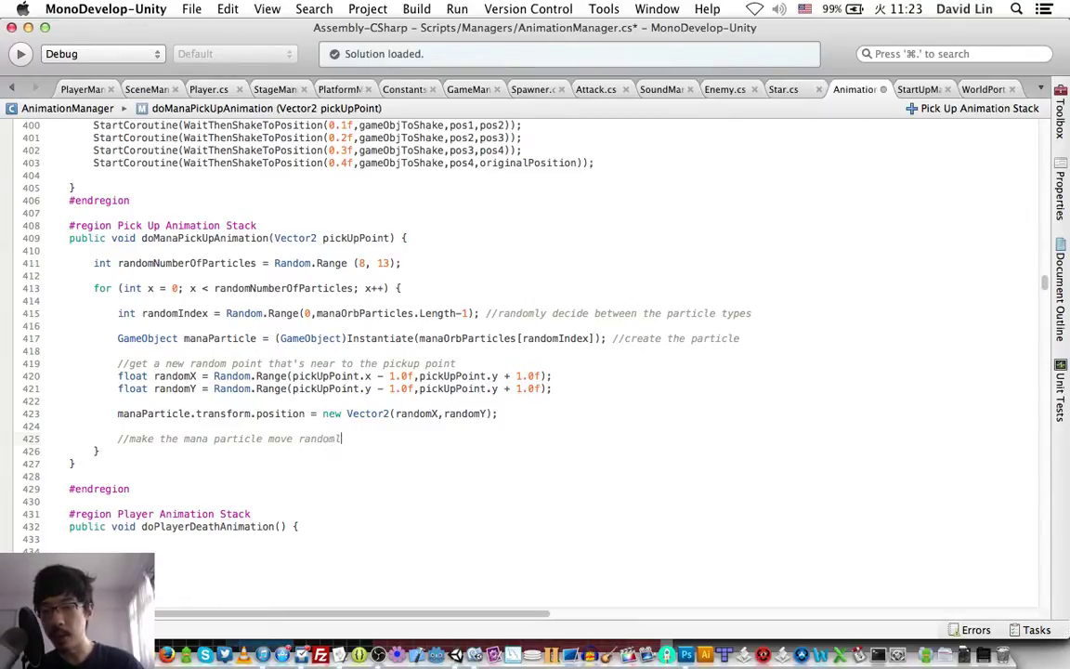
text(y whi)
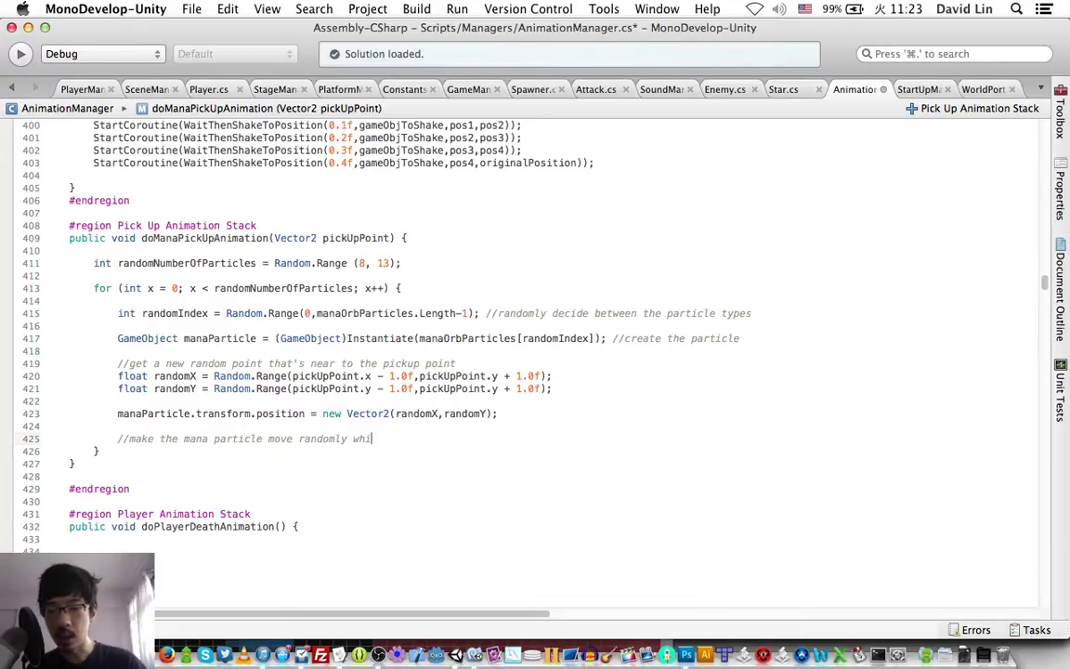
text(le rotating)
key(super+s)
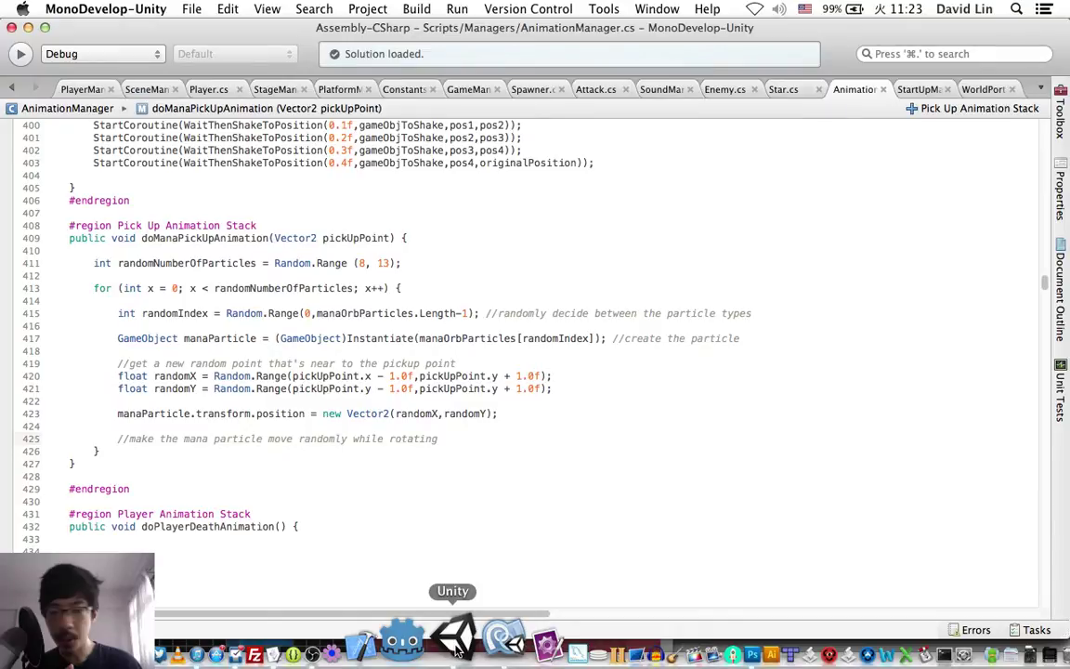
In Unity, add a Rigidbody 2D with Gravity Scale 0 to the selected mana orb prefab
click(456, 653)
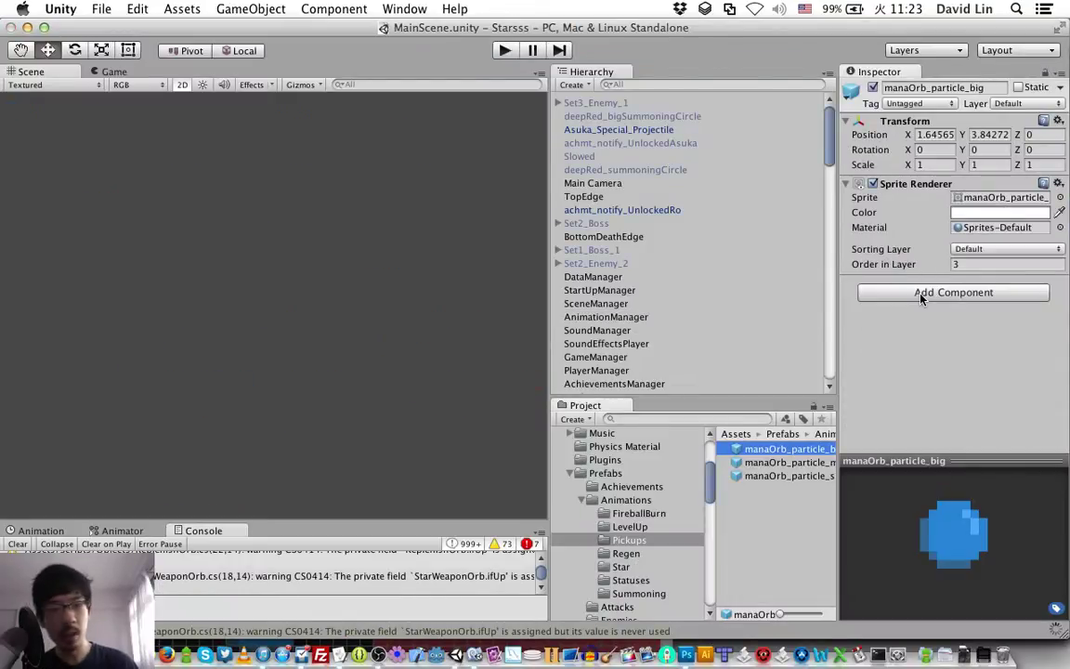
click(920, 294)
click(921, 294)
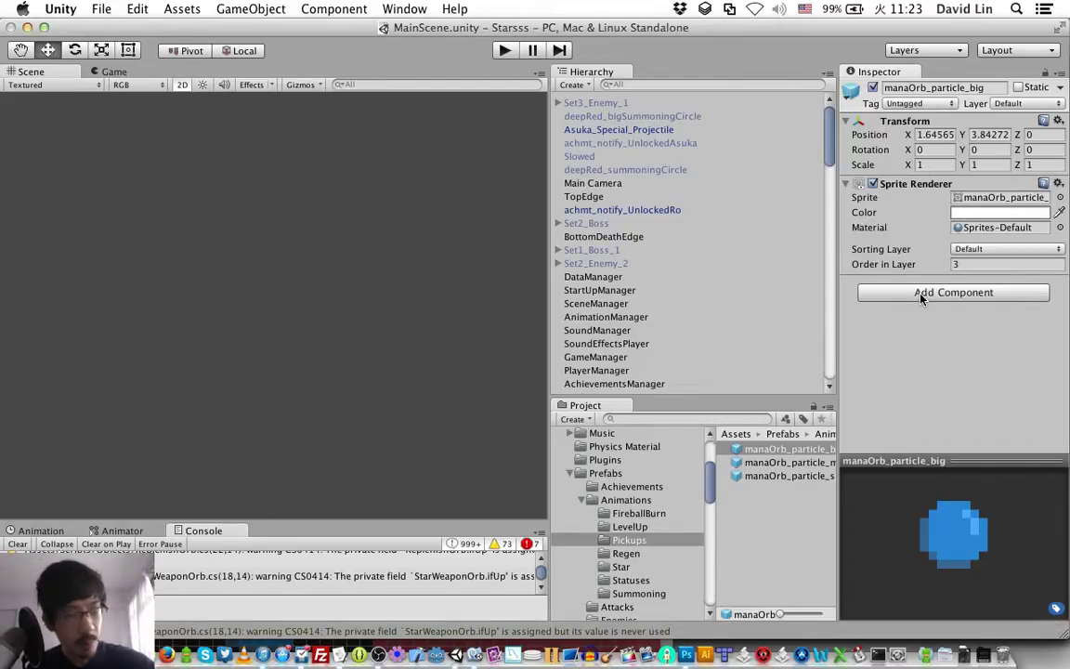
click(921, 293)
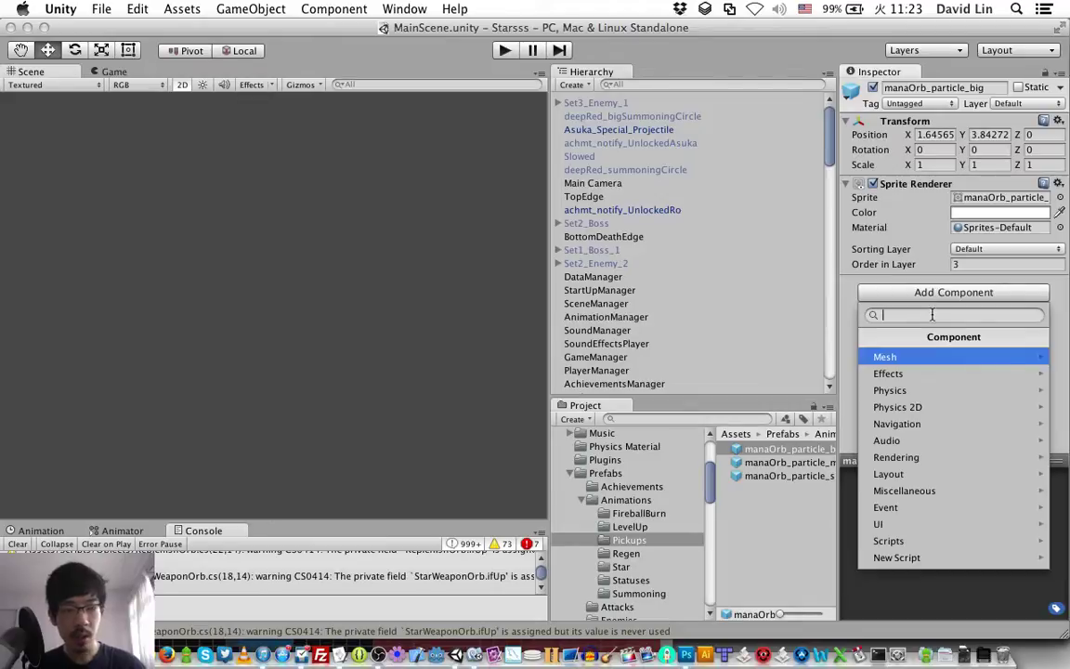
text(rigi)
key(Down)
key(Return)
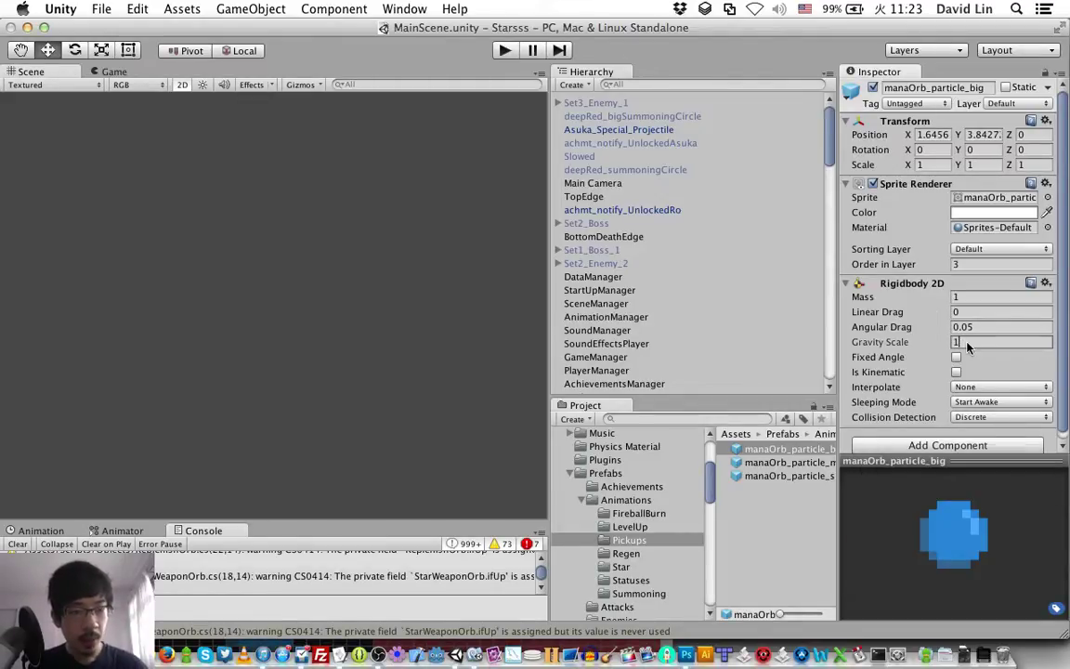
click(967, 342)
text(0)
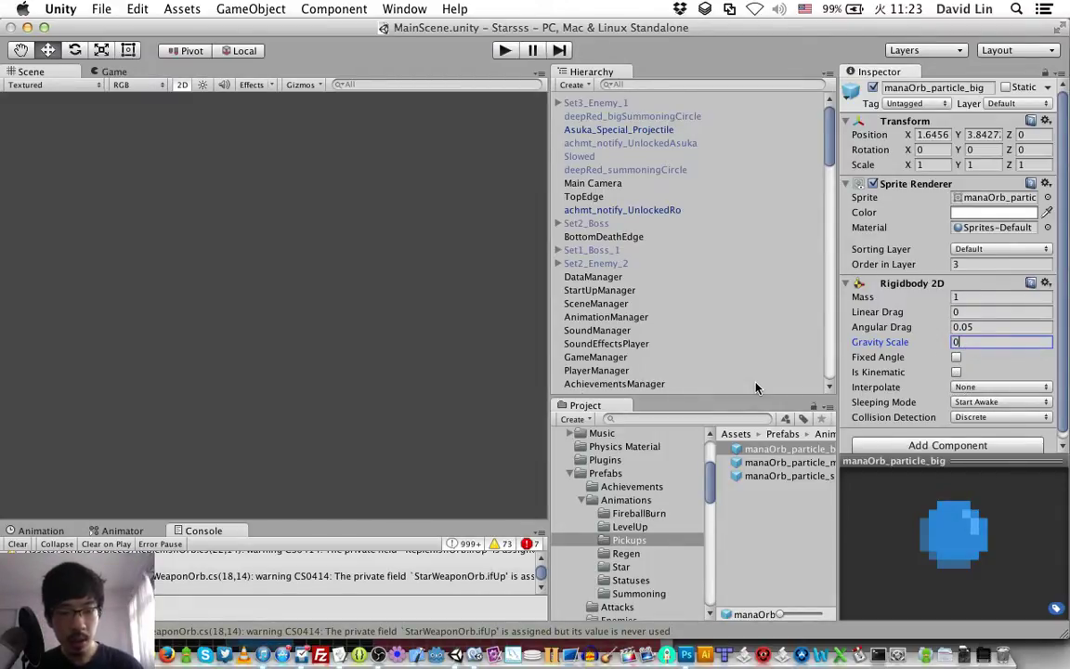
Give manaOrb_particle_small a Rigidbody 2D with Gravity Scale 0
click(790, 475)
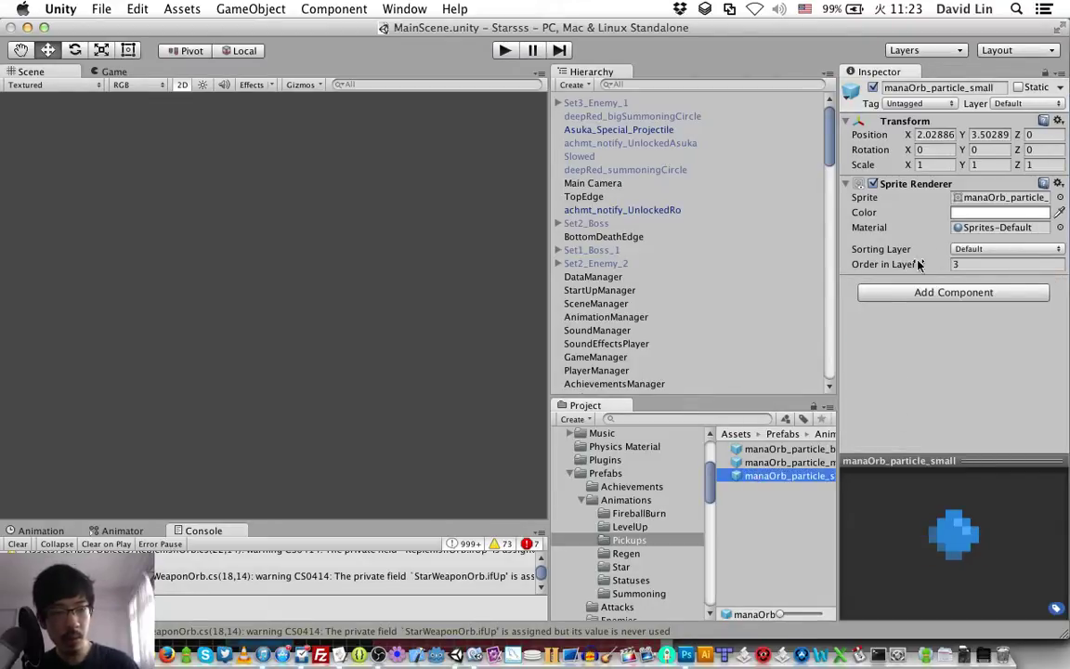
click(896, 293)
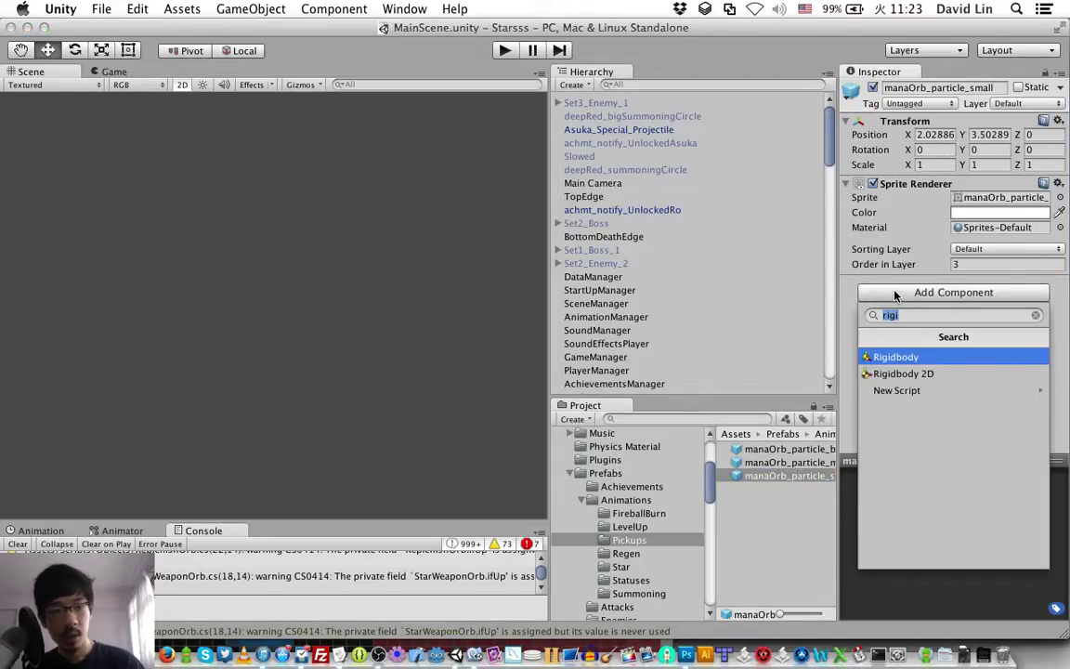
click(903, 373)
click(972, 344)
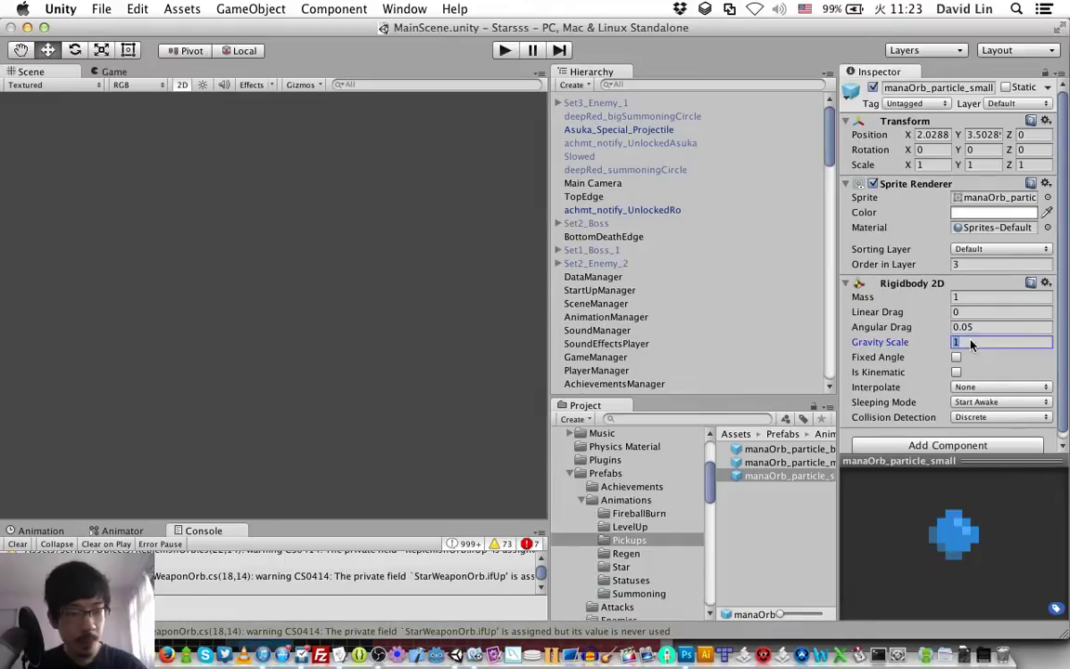
text(0)
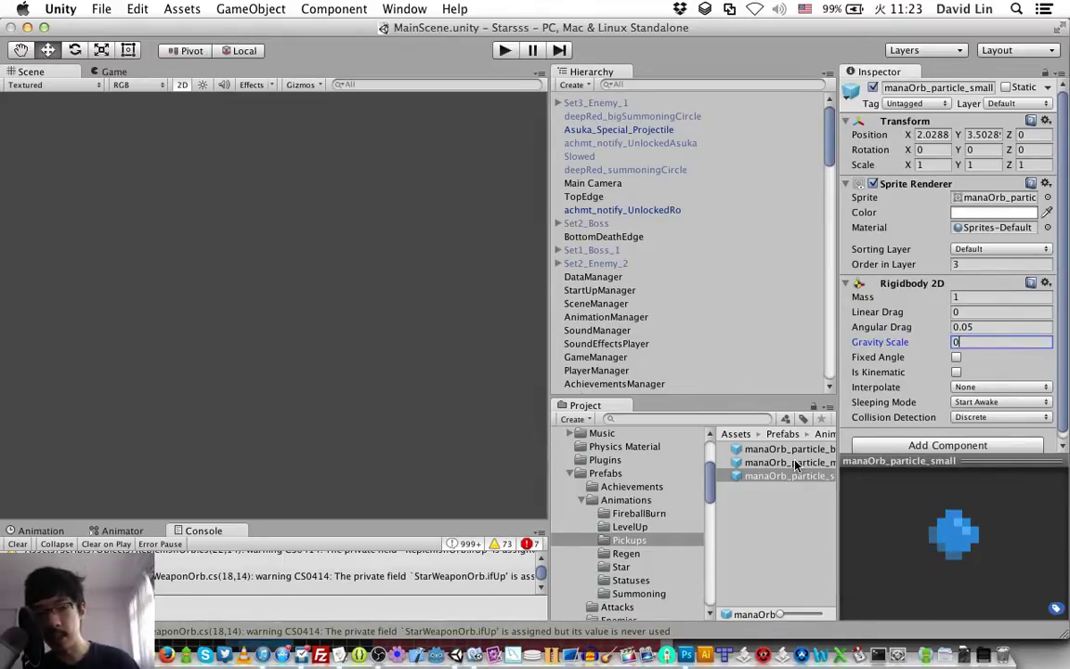
click(795, 464)
click(798, 476)
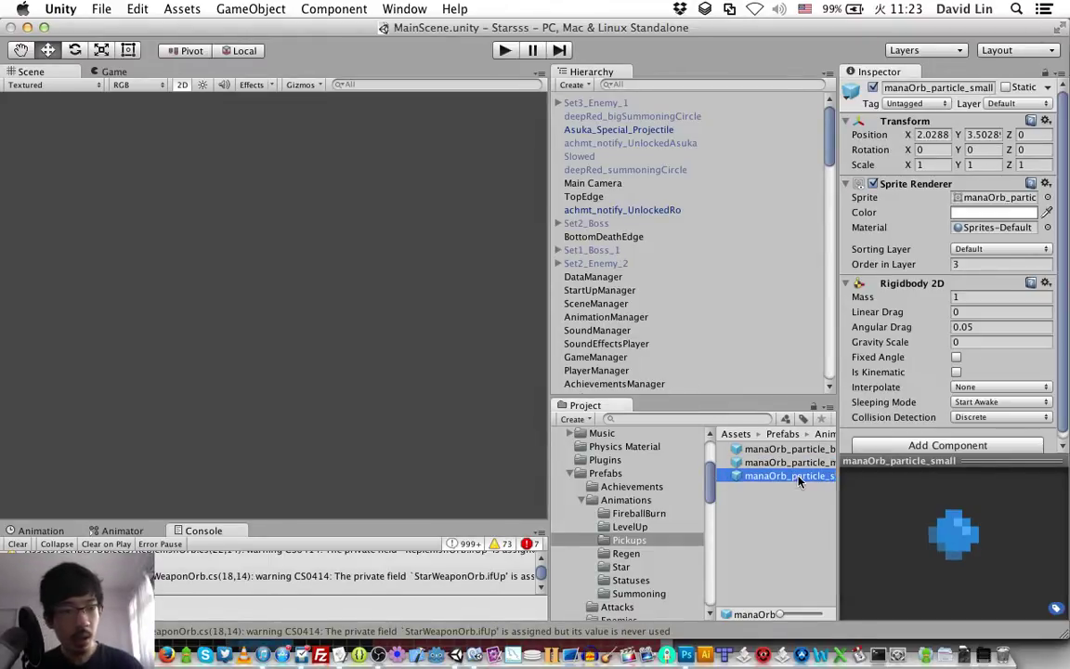
Give manaOrb_particle_mid a Rigidbody 2D with Gravity Scale 0, review the prefabs, and save
click(790, 462)
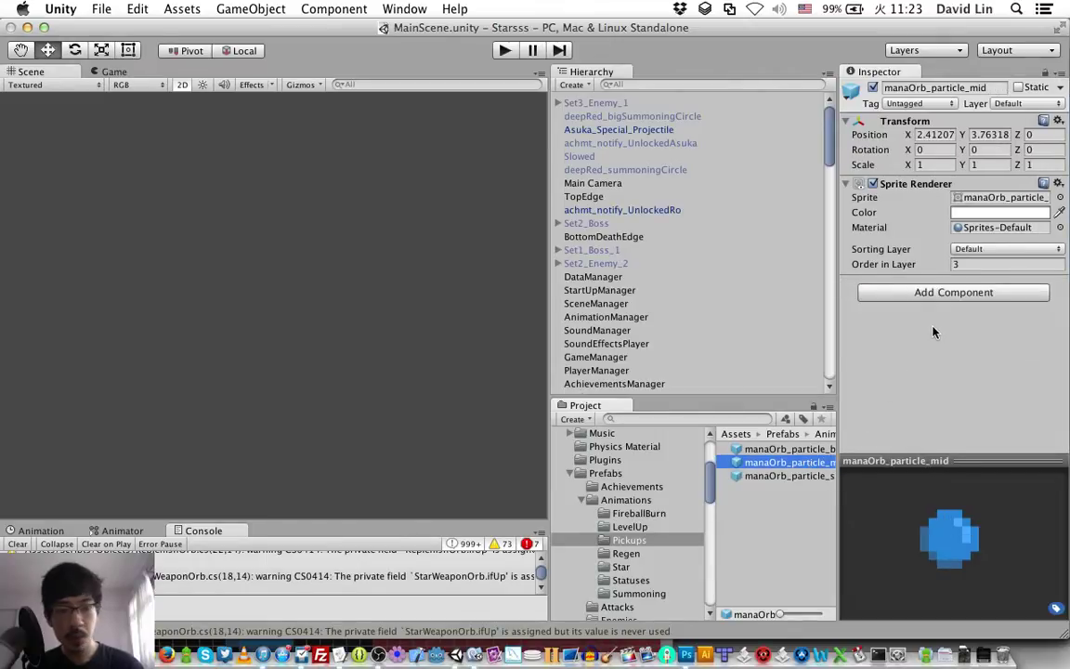
click(916, 292)
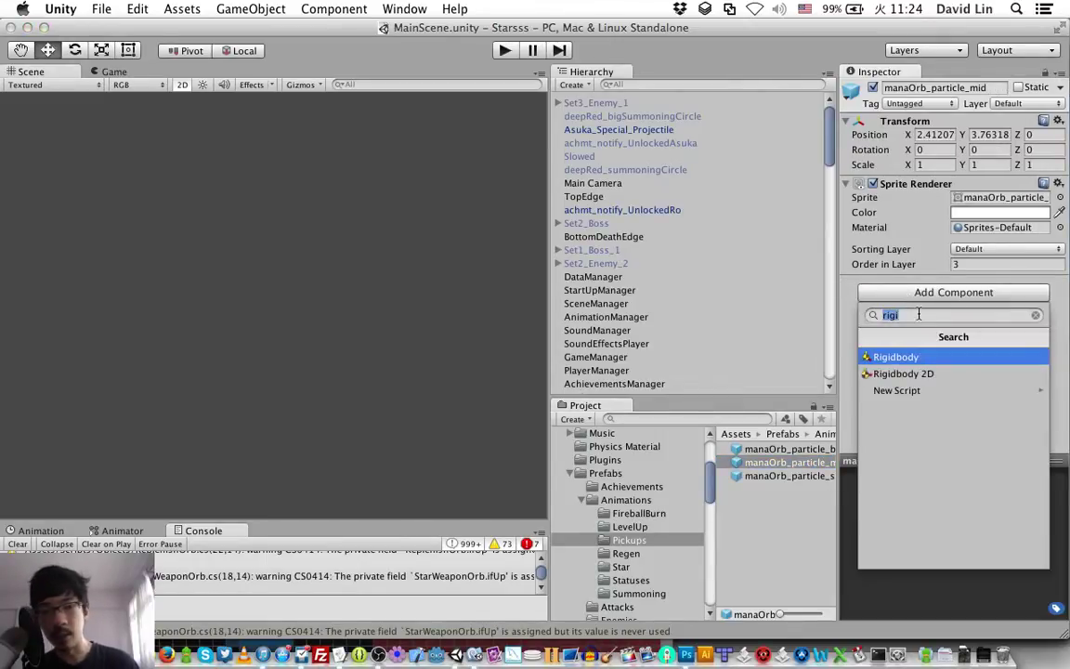
key(Down)
key(Return)
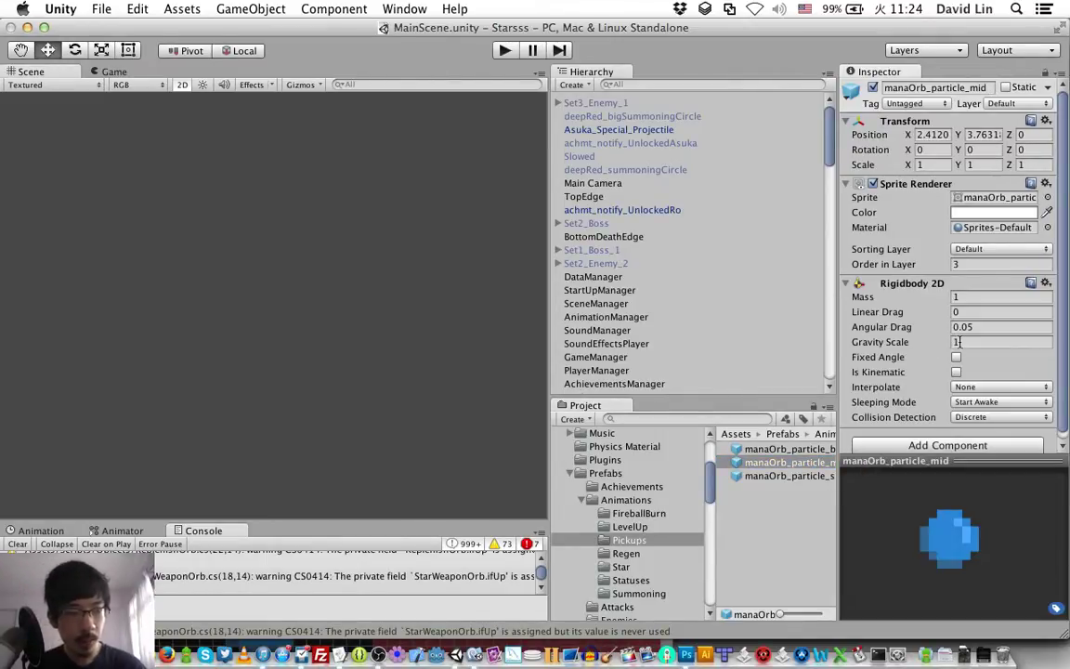
double_click(957, 342)
text(0)
key(Tab)
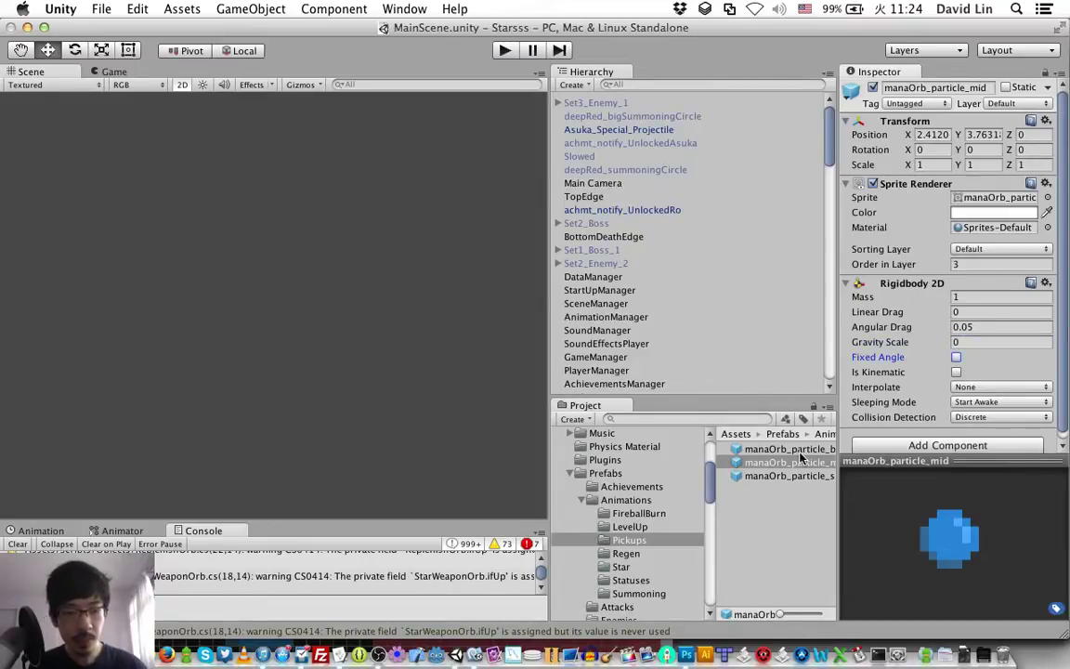
click(790, 448)
click(785, 476)
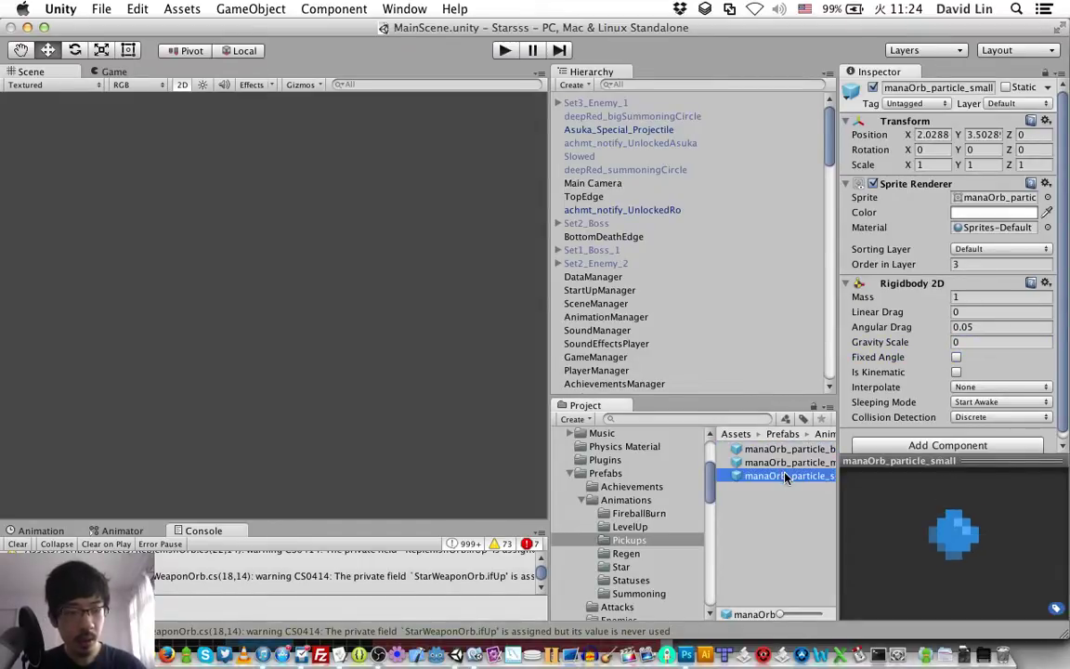
click(779, 463)
key(super+s)
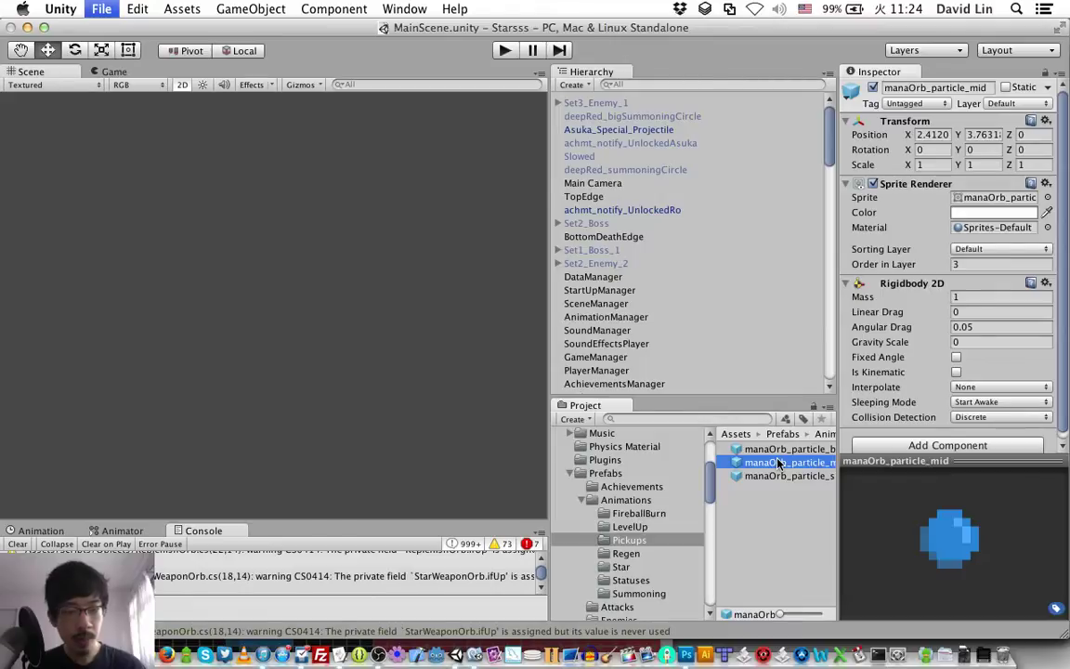
scroll(631, 270, down, 5)
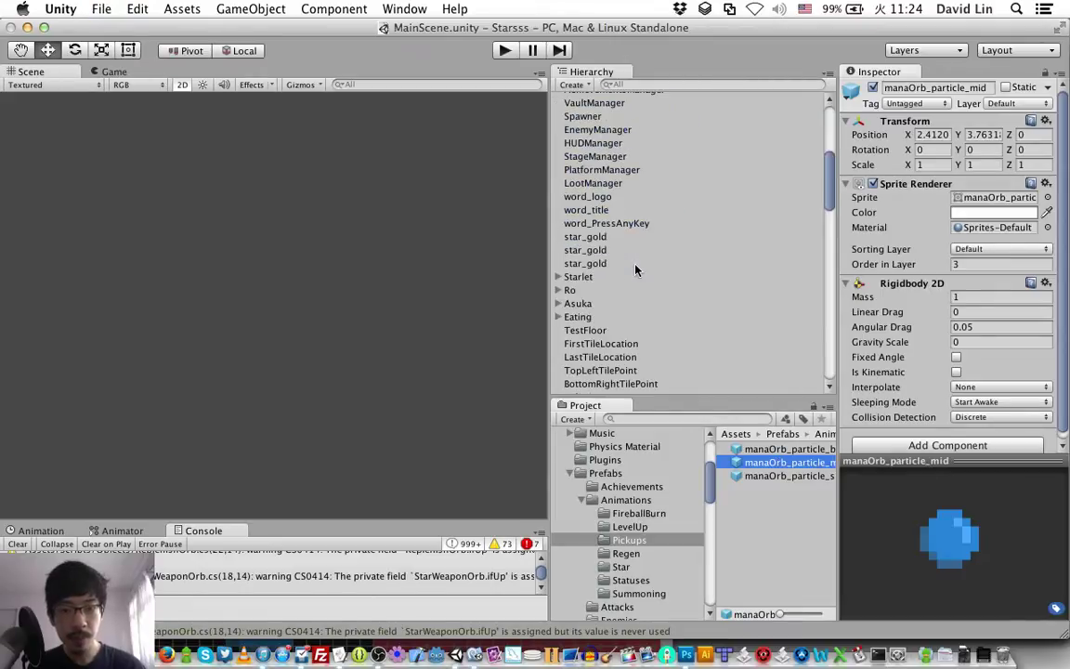
Check Starlet's Rigidbody 2D and the big mana orb's Interpolate options for reference
click(581, 277)
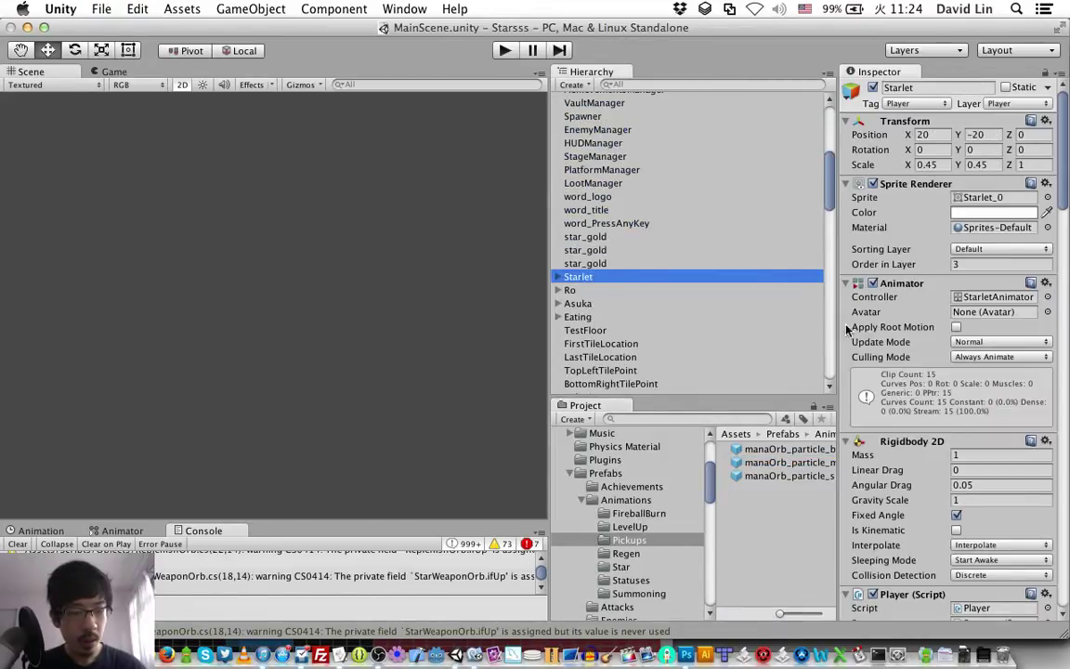
click(780, 448)
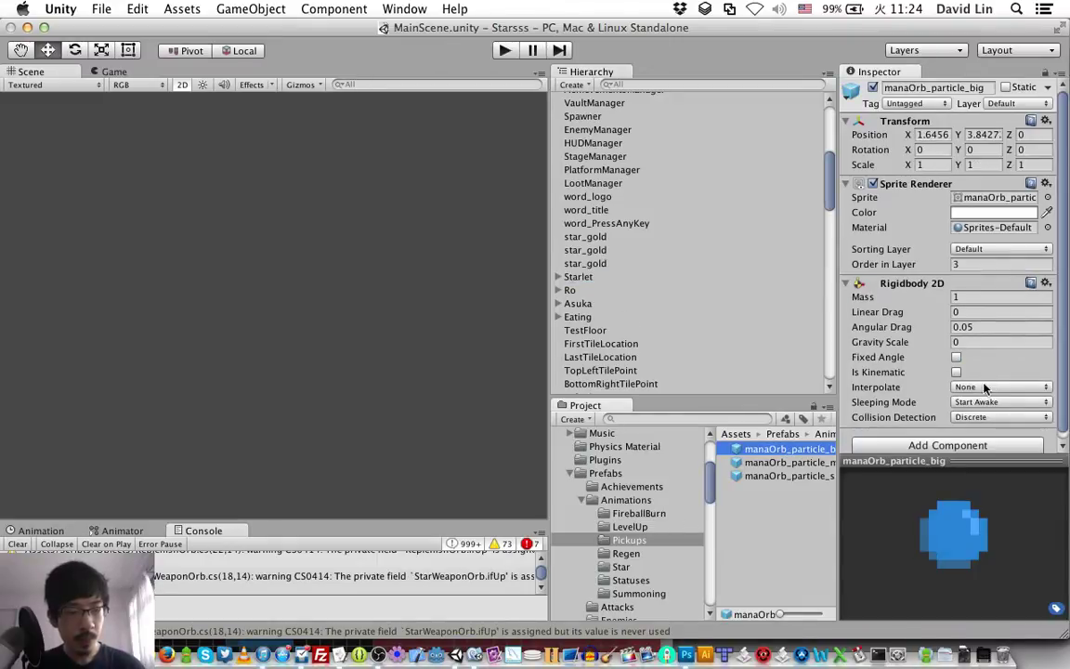
click(985, 389)
click(911, 426)
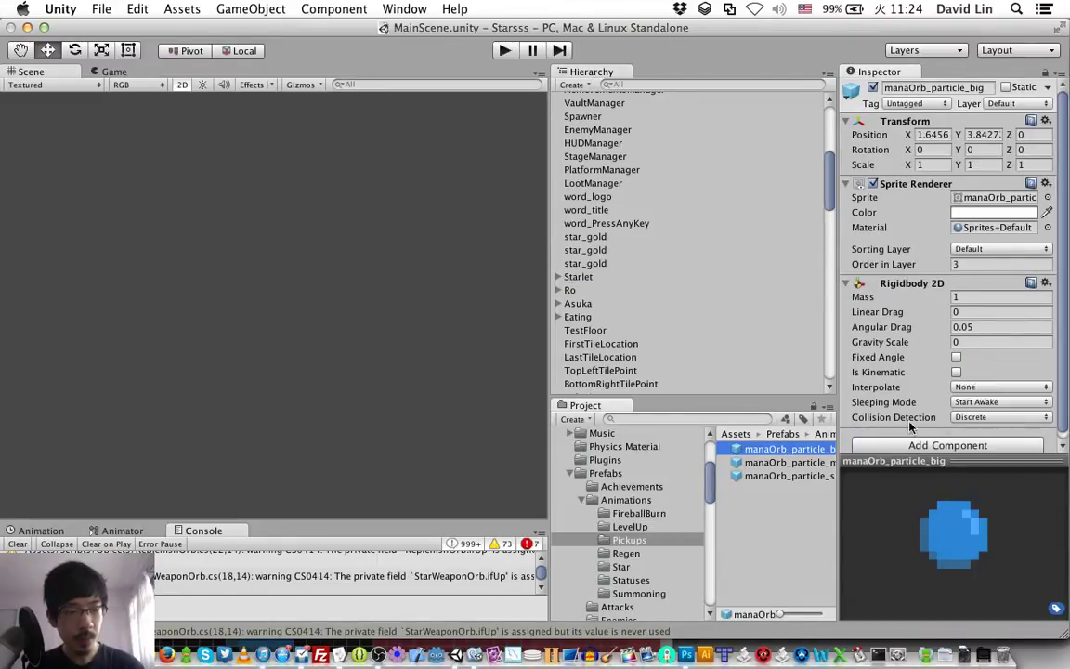
Set Rigidbody 2D Interpolate to Interpolate on manaOrb_particle_mid and manaOrb_particle_small
click(758, 462)
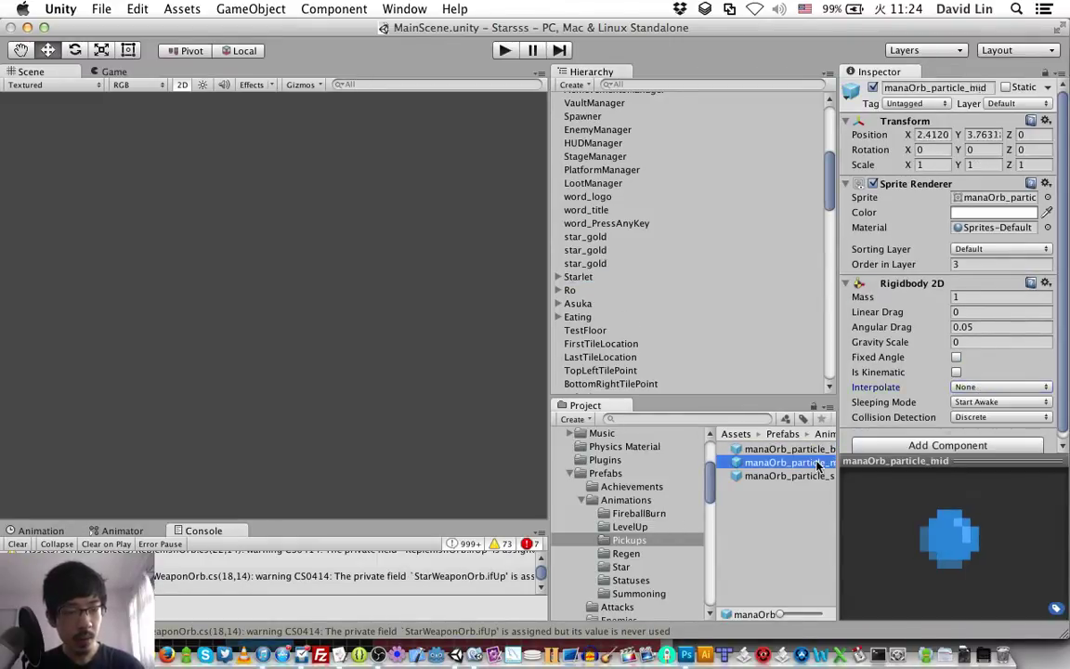
click(983, 389)
click(991, 401)
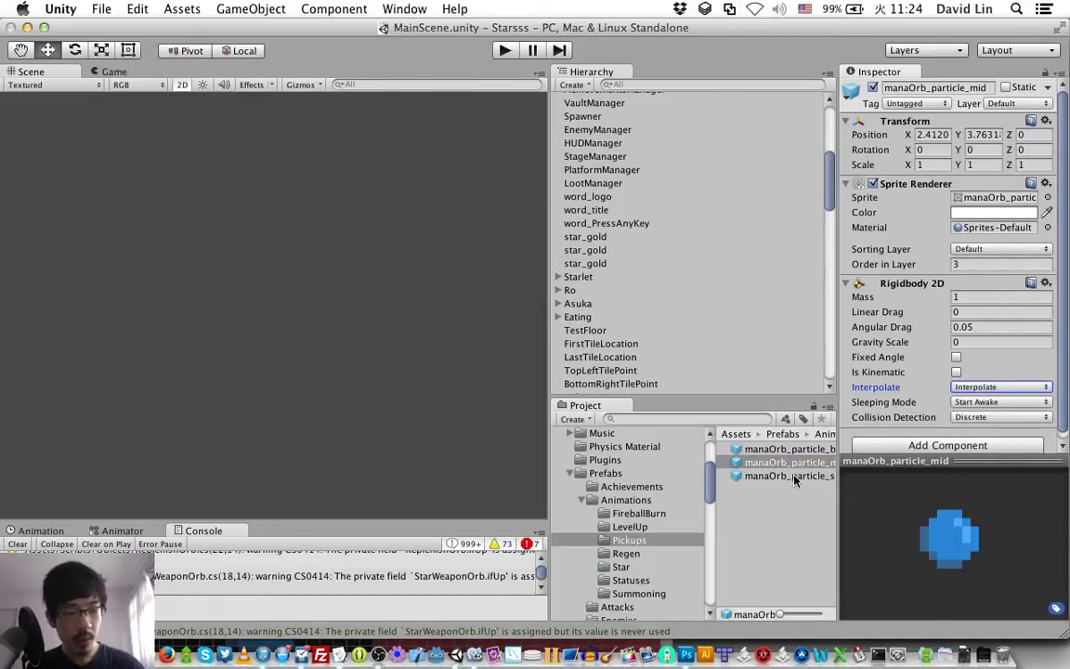
click(794, 476)
click(975, 388)
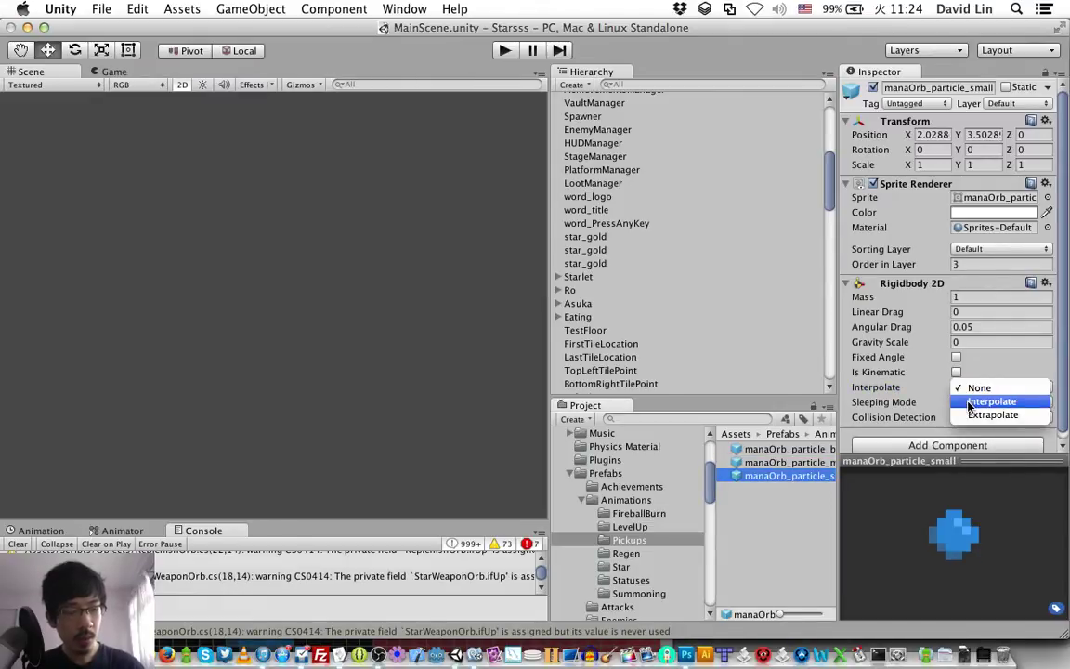
click(990, 401)
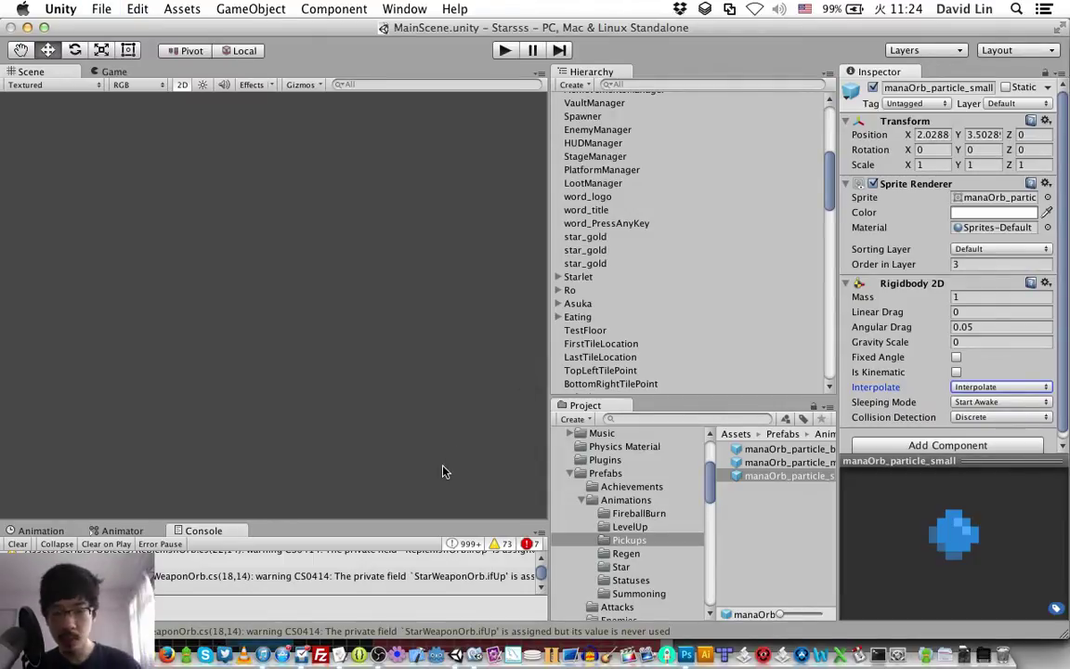
Add a blank line below the random-movement comment, save AnimationManager.cs, then move to Safari
click(472, 649)
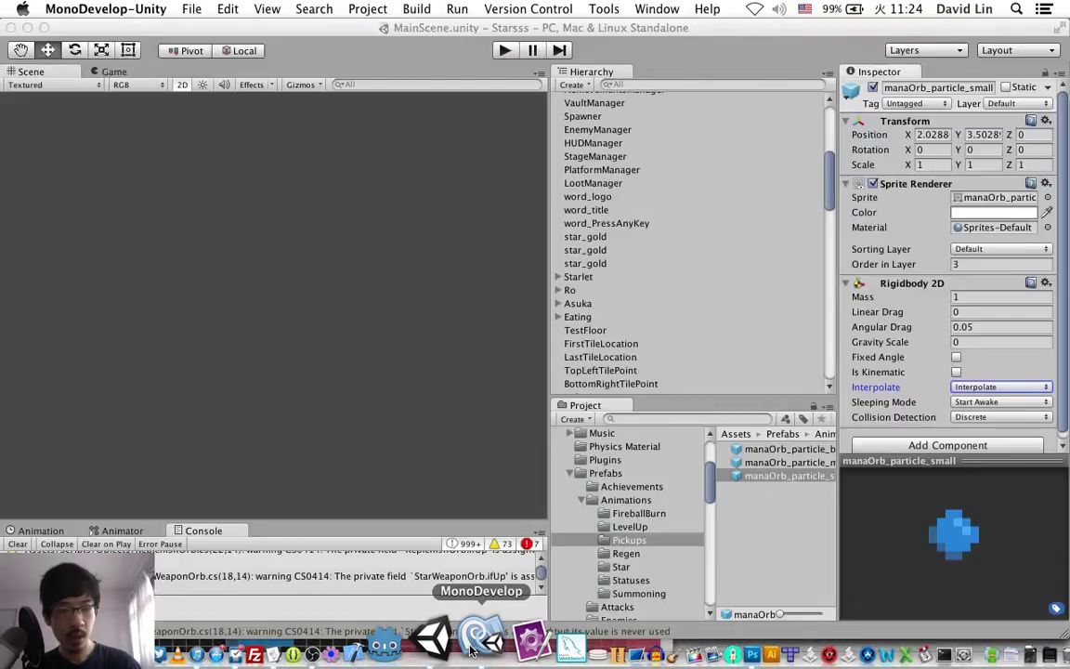
click(444, 441)
key(Return)
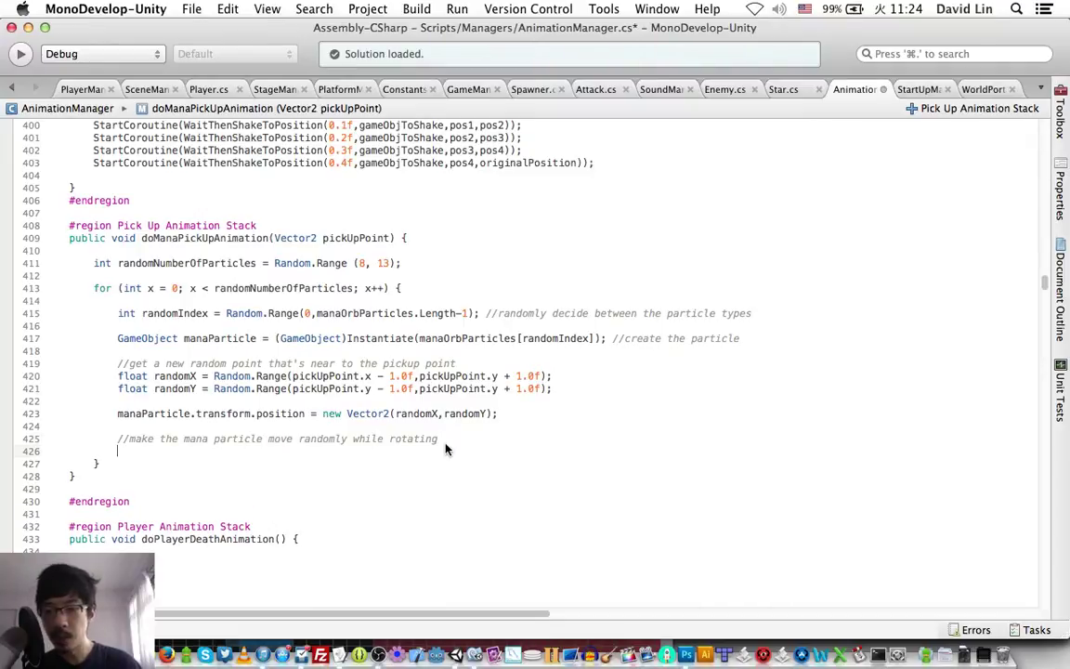
key(super+s)
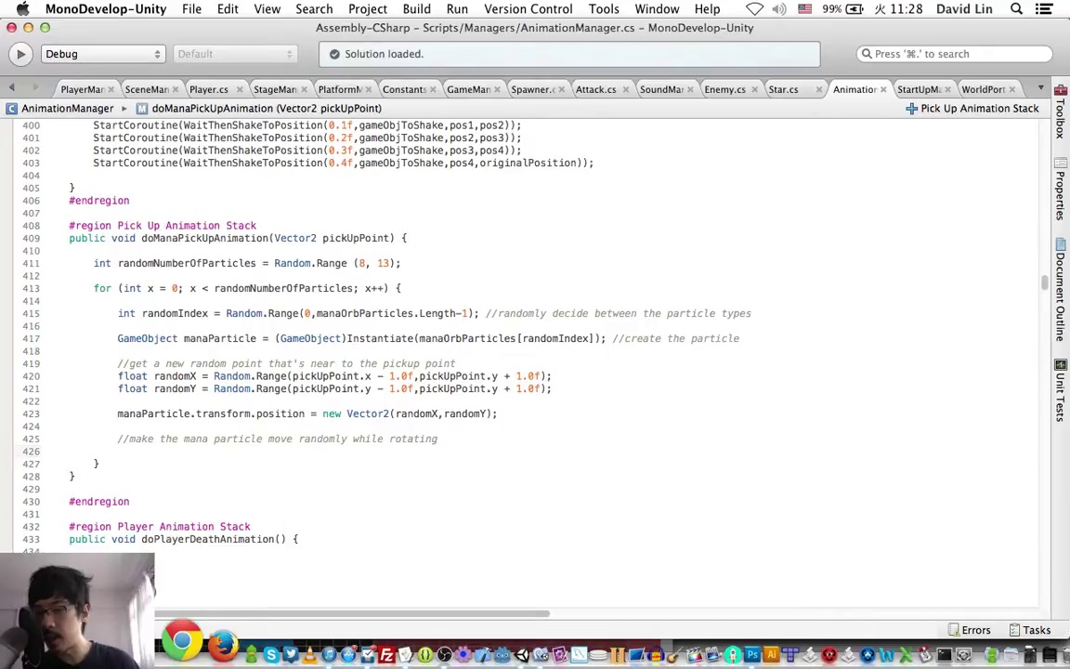
key(super+Tab)
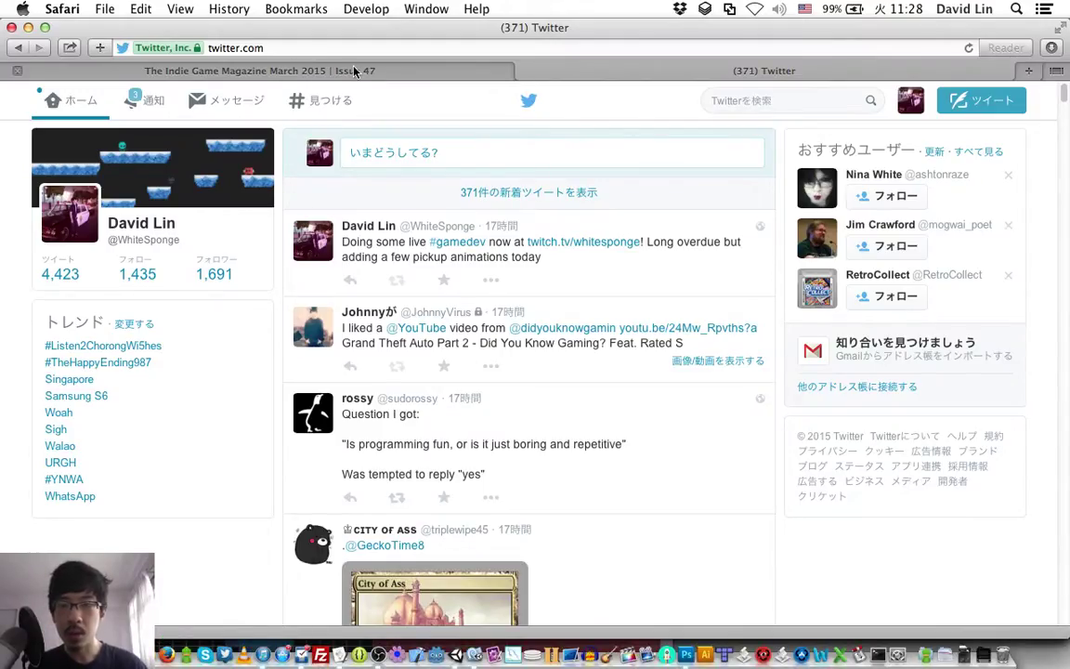
Show the Indie Game Magazine March 2015 tab with the Starsss feature on pages 52–53
click(260, 71)
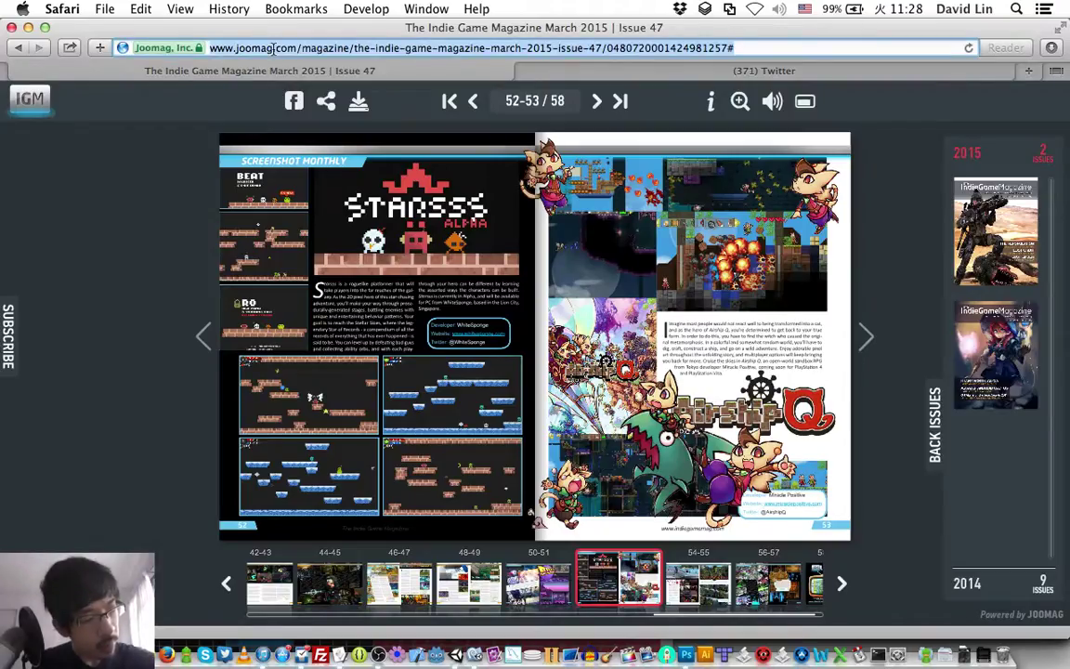